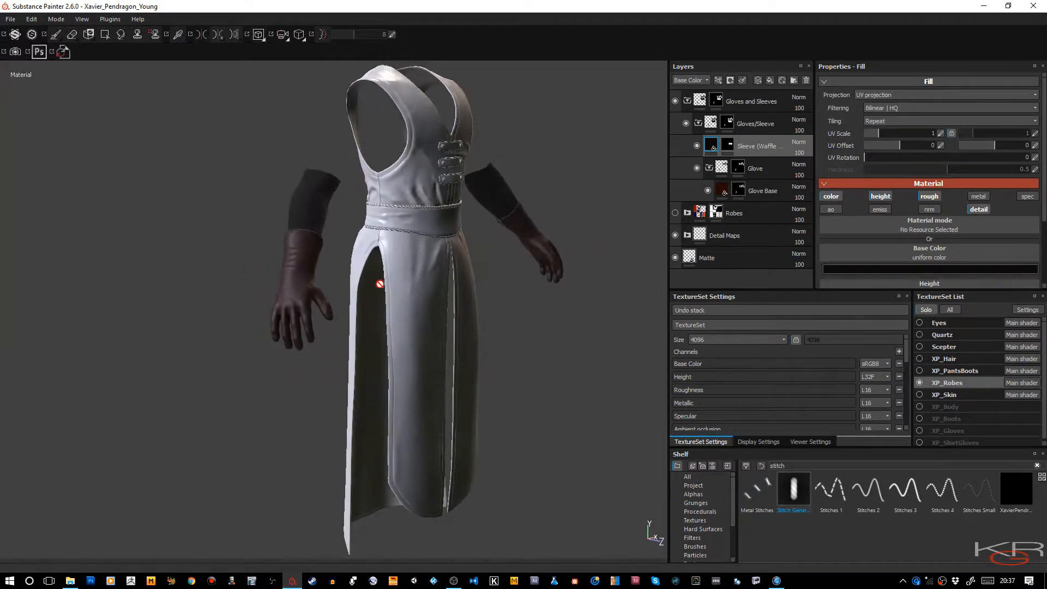
Add a fill layer directly above the Glove Base layer in the Glove group.
right_click_drag(381, 290, 411, 437, "alt")
left_click_drag(327, 297, 351, 287, "alt")
mouse_move(350, 288)
right_mouse_down("alt")
mouse_move(313, 224)
mouse_move(339, 351)
right_mouse_up("alt")
left_click_drag(355, 306, 256, 314, "alt")
left_click(753, 192)
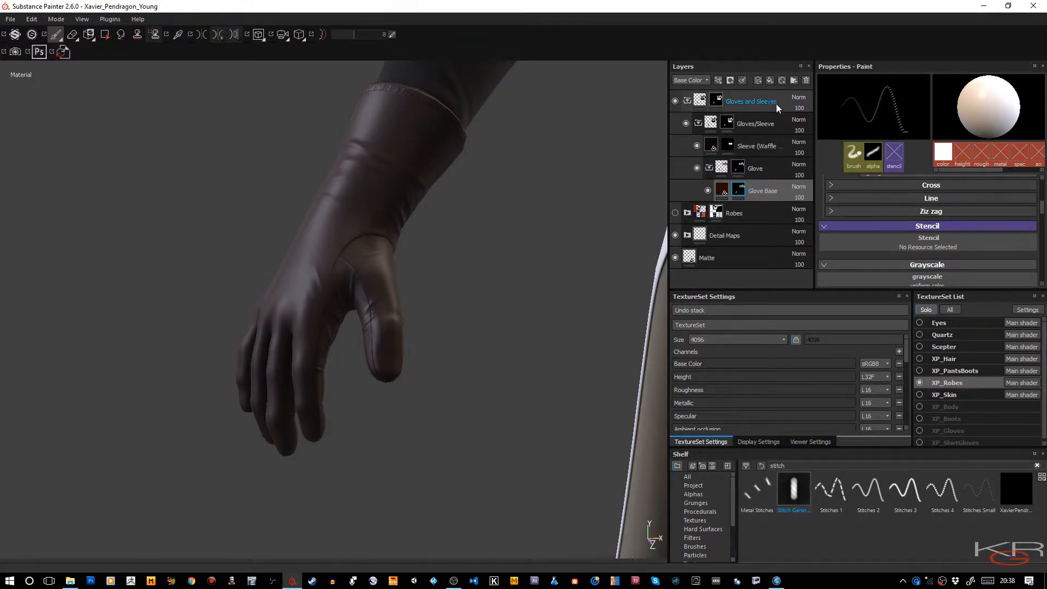
left_click(771, 83)
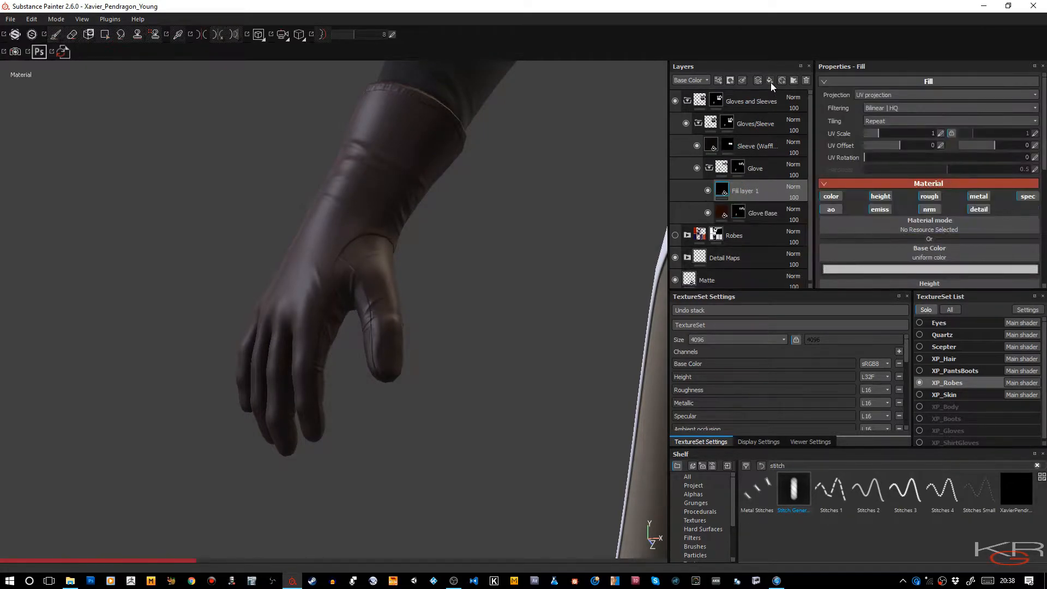
Rename the new fill layer as Leather Details.
double_click(757, 192)
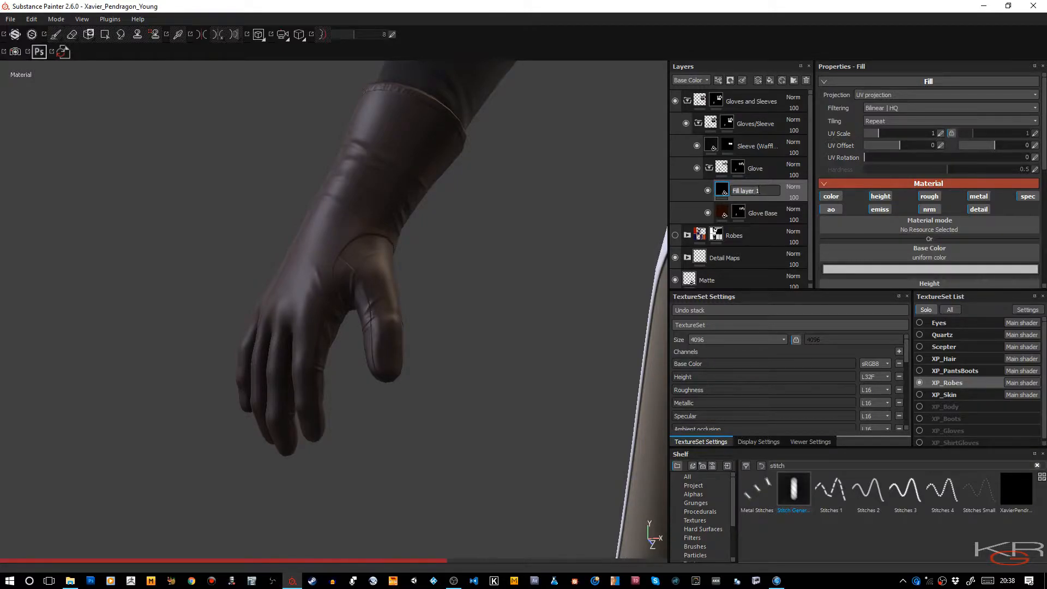
type("Leather ")
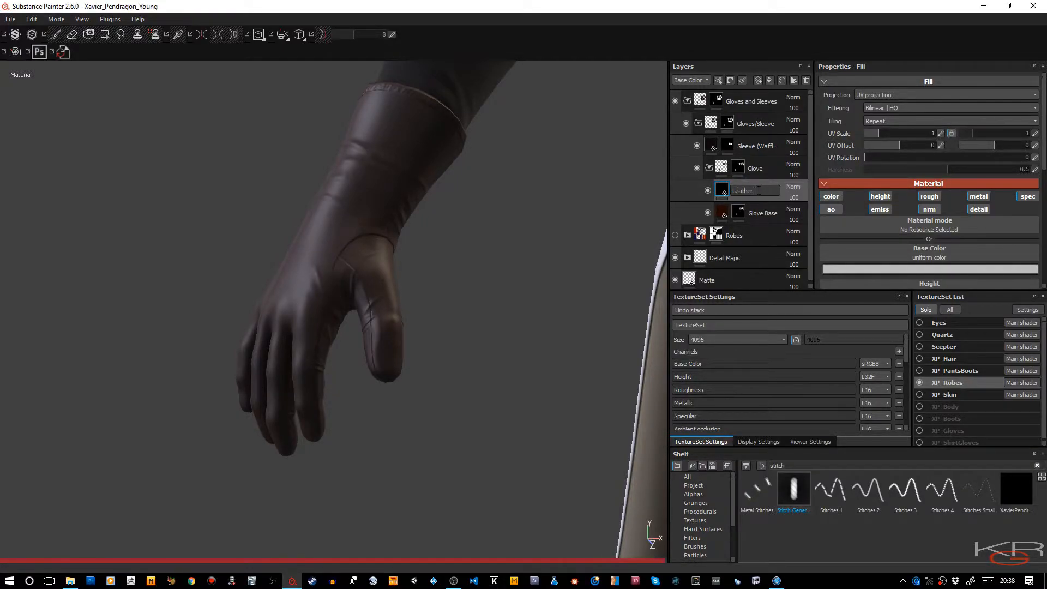
type("Base")
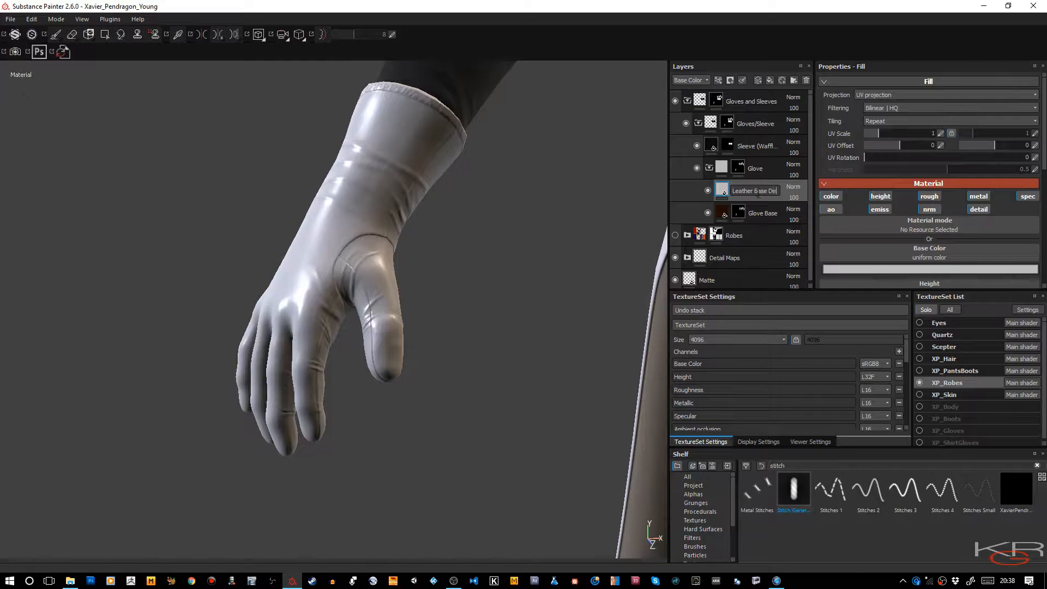
type(" De")
key("BackSpace")
key("BackSpace")
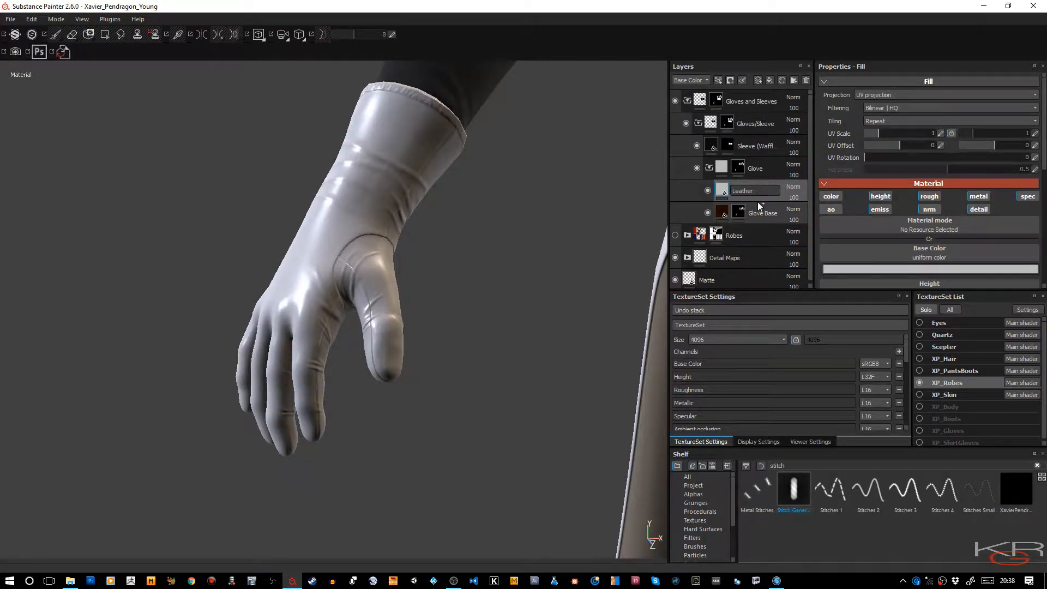
type("Details")
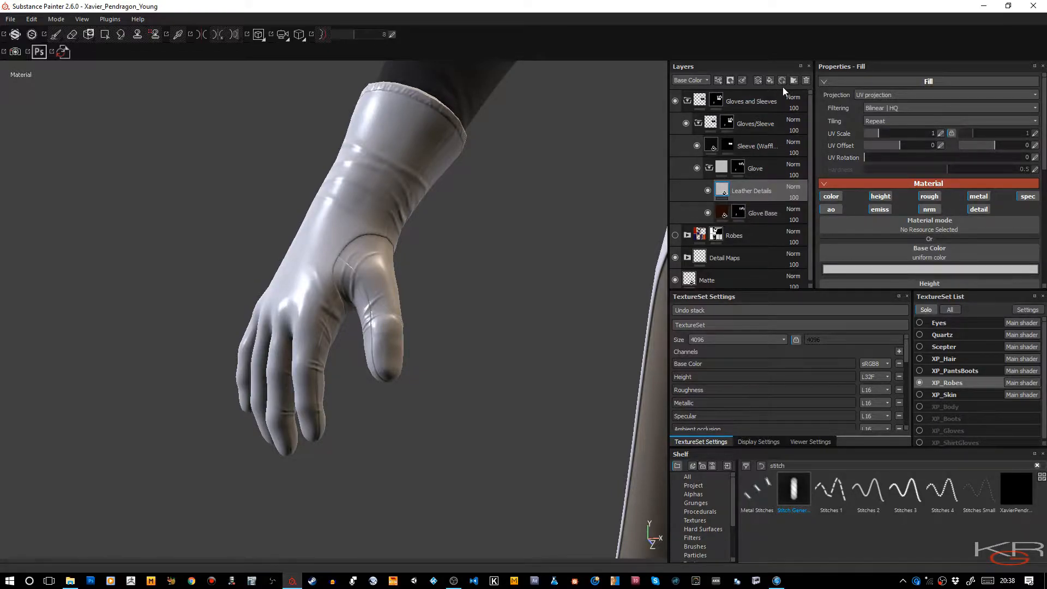
Group the Leather Details layer into its own folder and name the folder Details.
right_click(764, 191)
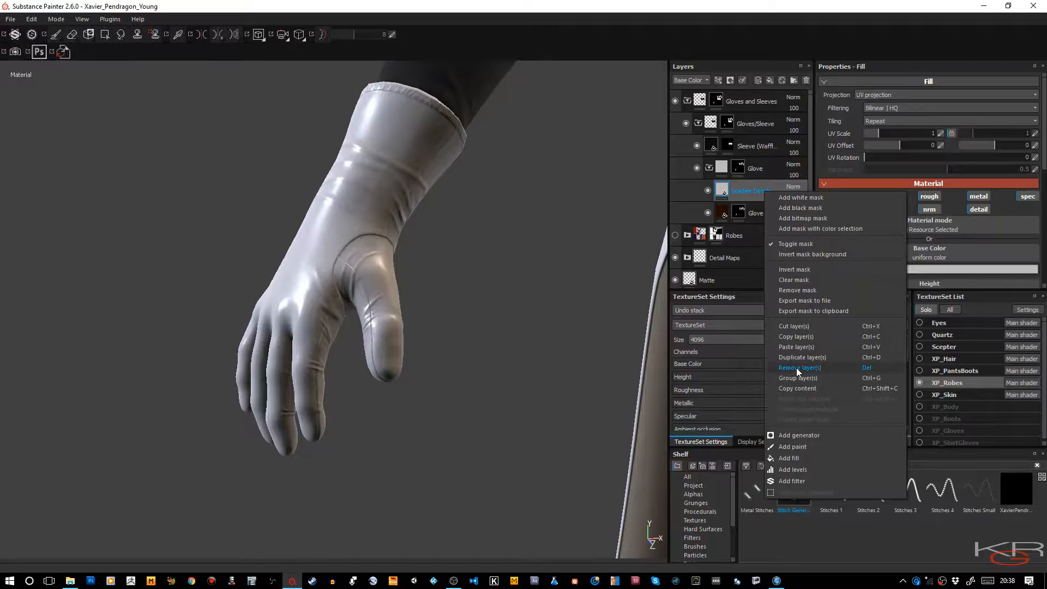
left_click(796, 380)
double_click(753, 190)
type("Detials")
key("Return")
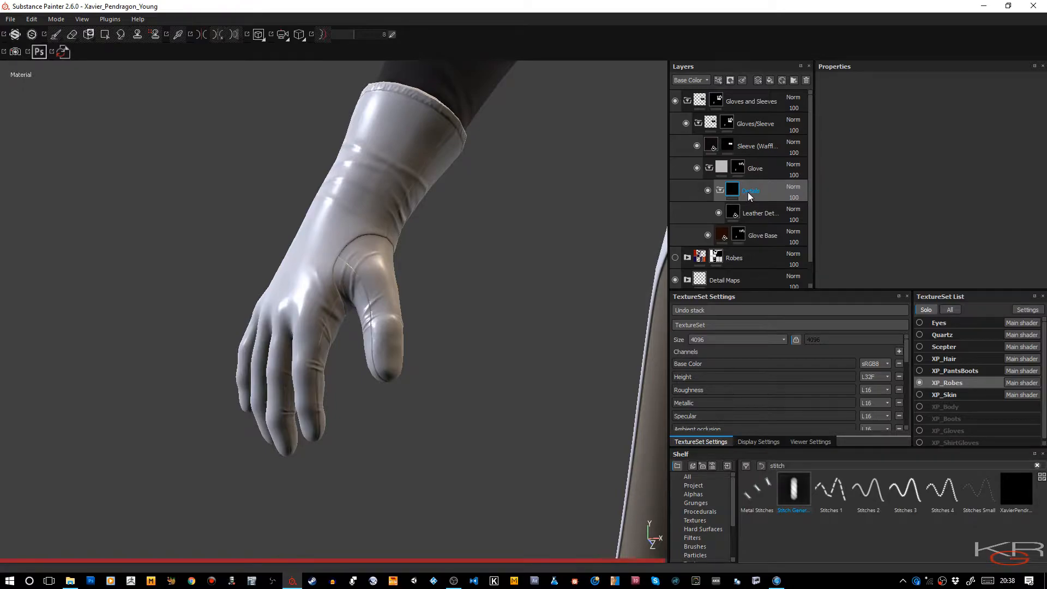
double_click(747, 192)
type("D")
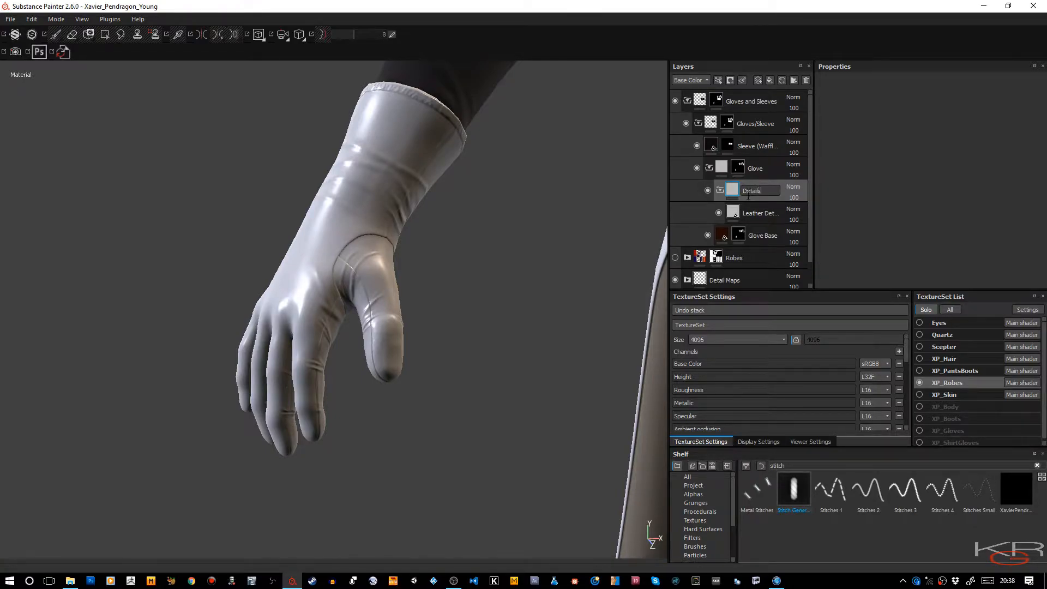
Disable the color, metal, spec, detail, nrm and emiss channels on the Leather Details fill layer.
left_click(743, 215)
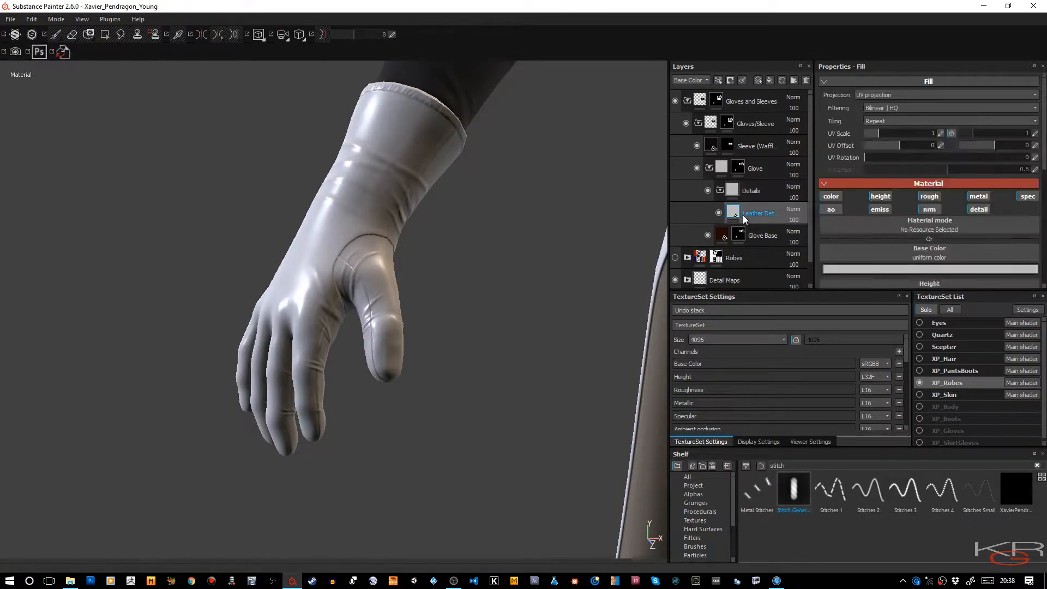
left_click(831, 196)
left_click(978, 196)
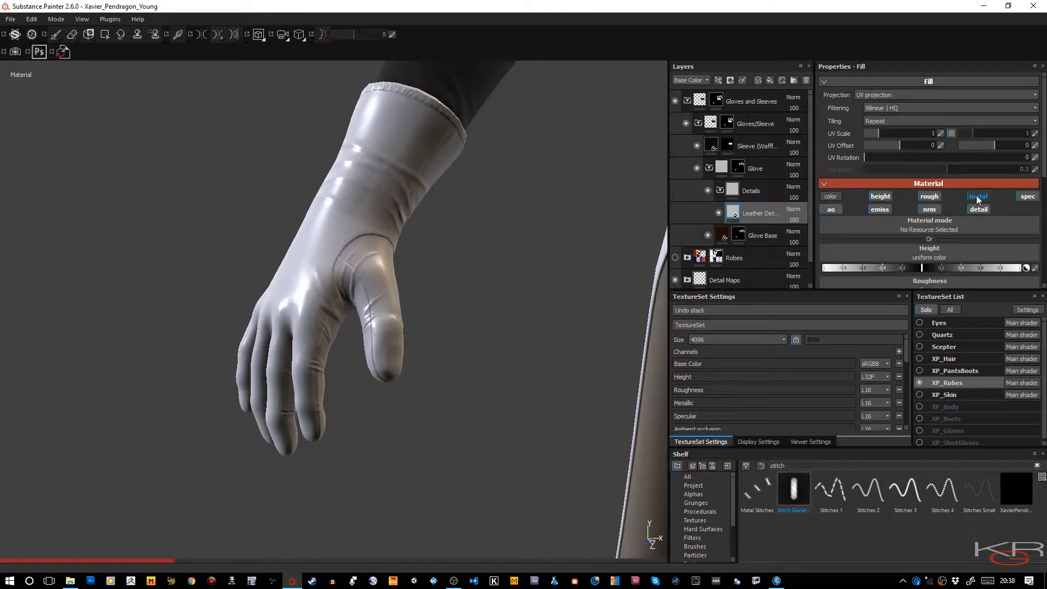
left_click(1027, 197)
left_click(978, 209)
left_click(929, 210)
left_click(880, 209)
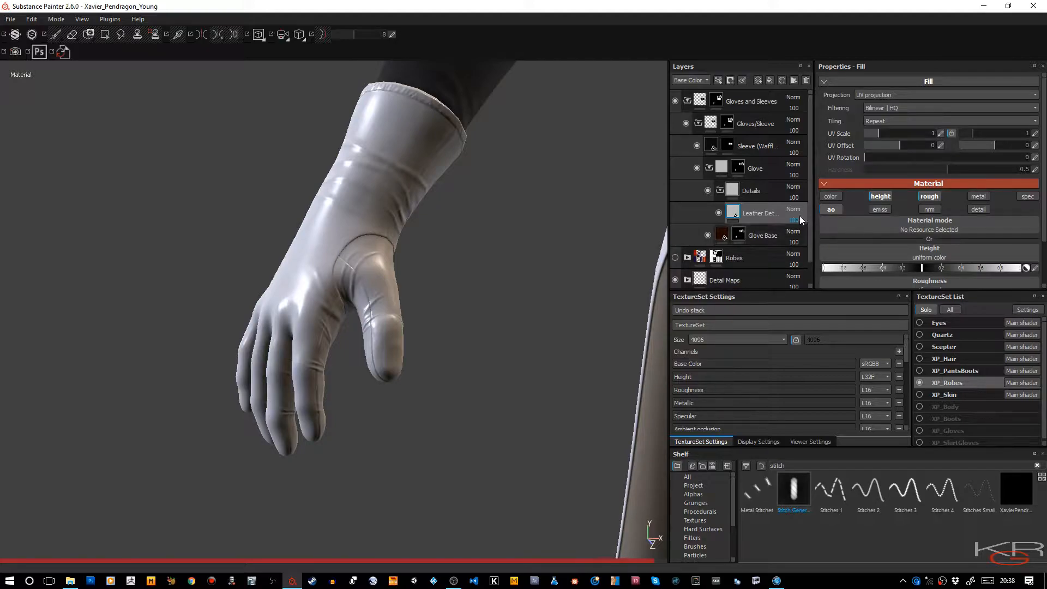
Search the shelf for Cells.
double_click(786, 466)
type("C")
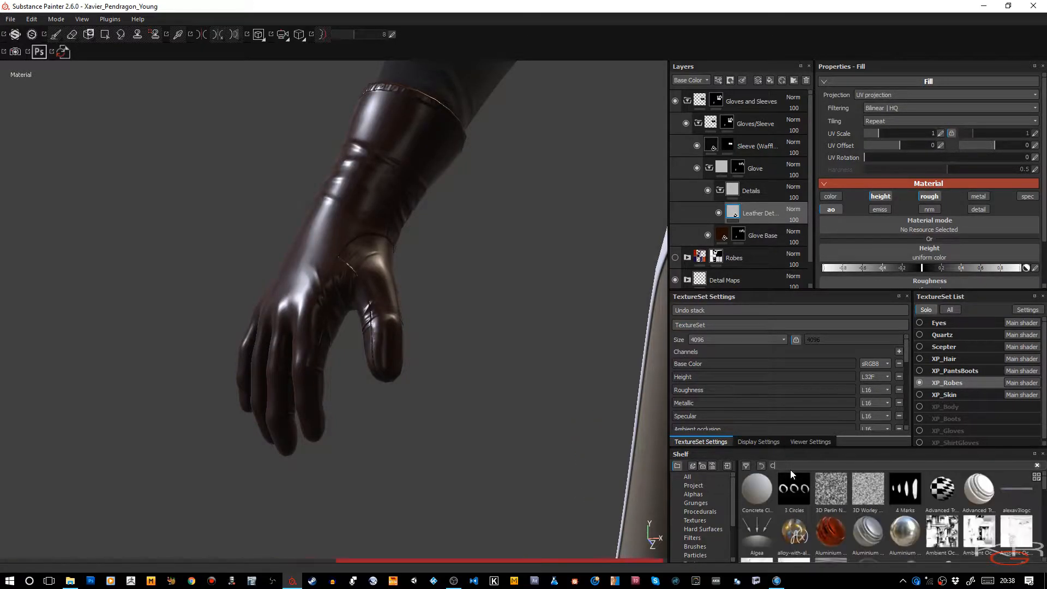
type("ells")
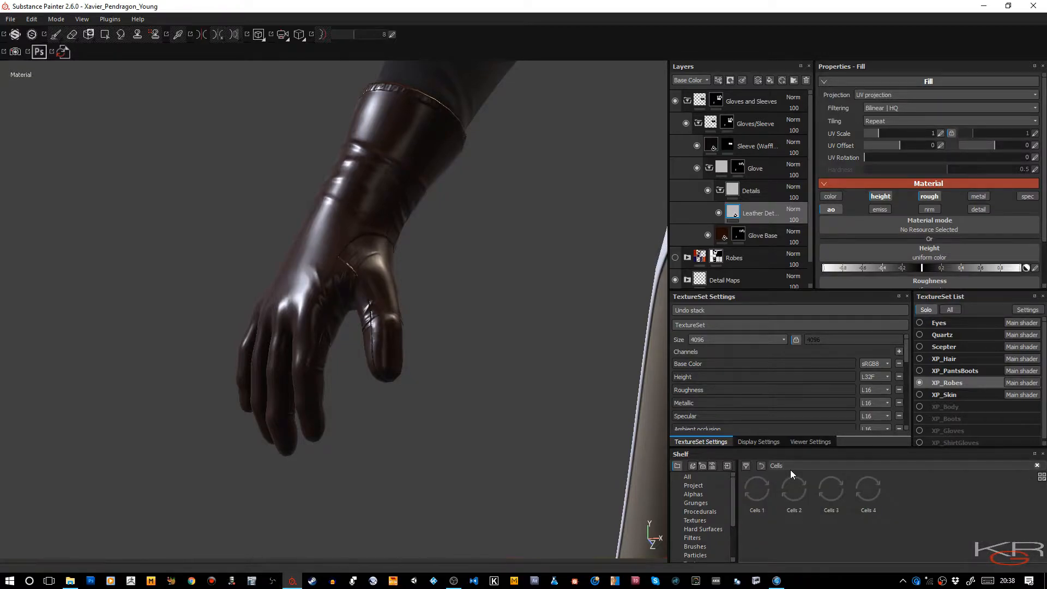
Select the Glove Base layer's fill and search all shelf resources for leather.
left_click(721, 239)
scroll(889, 180, "down", 3)
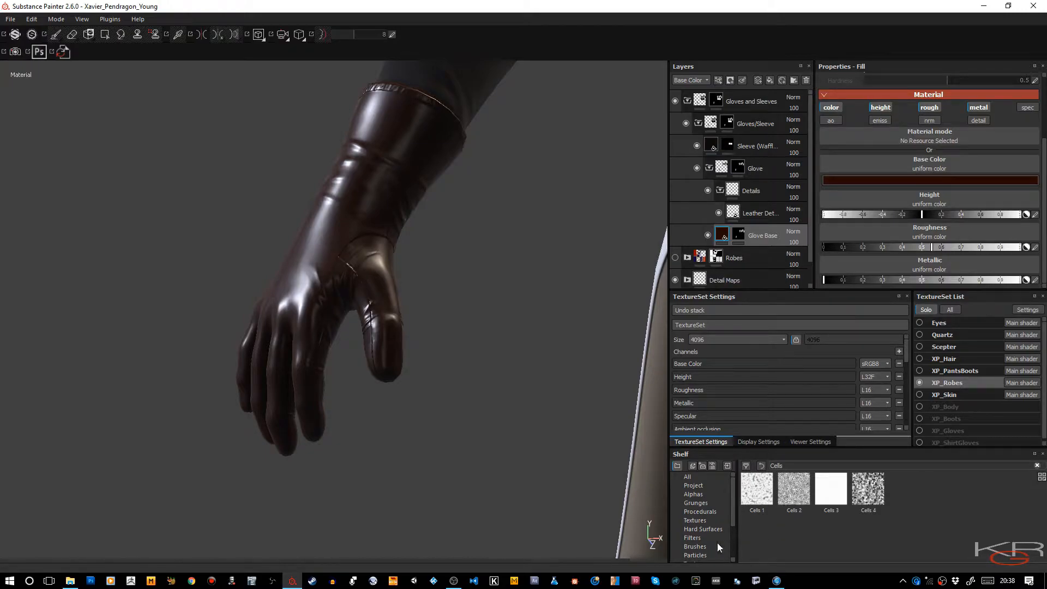
left_click(705, 478)
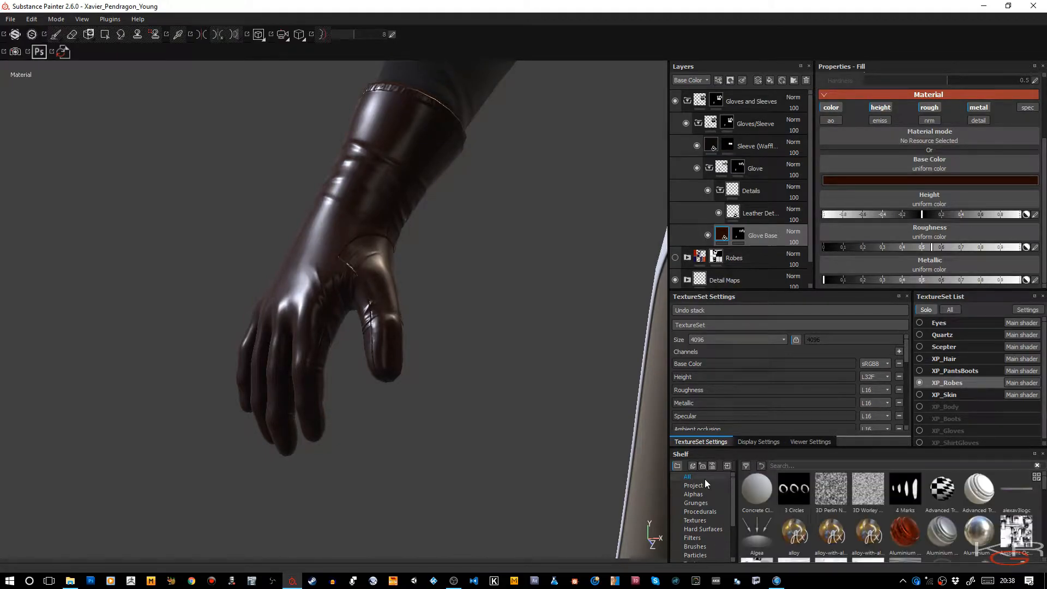
left_click(795, 467)
type("leh")
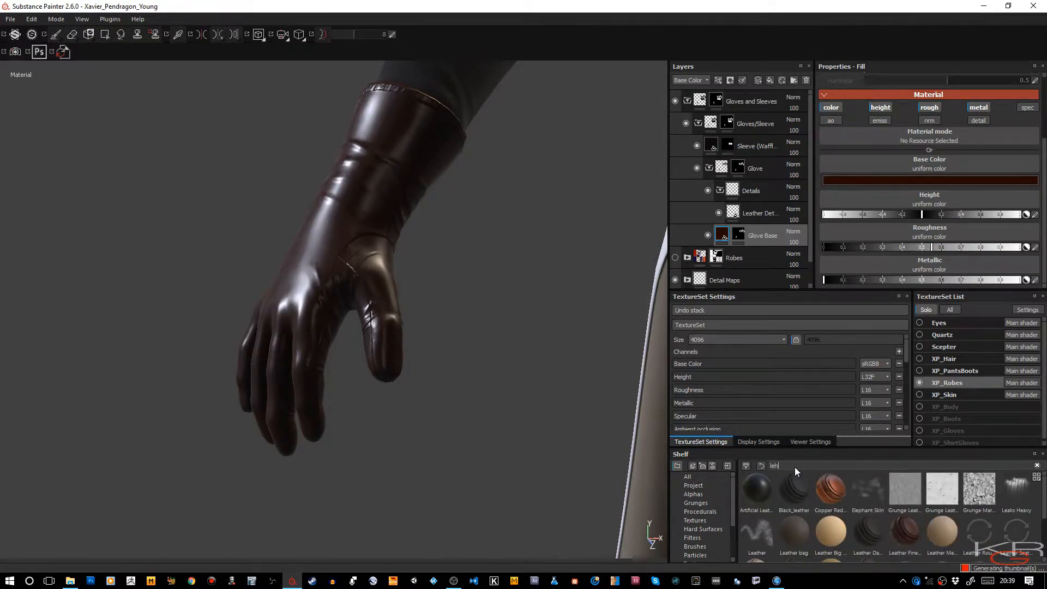
key("BackSpace")
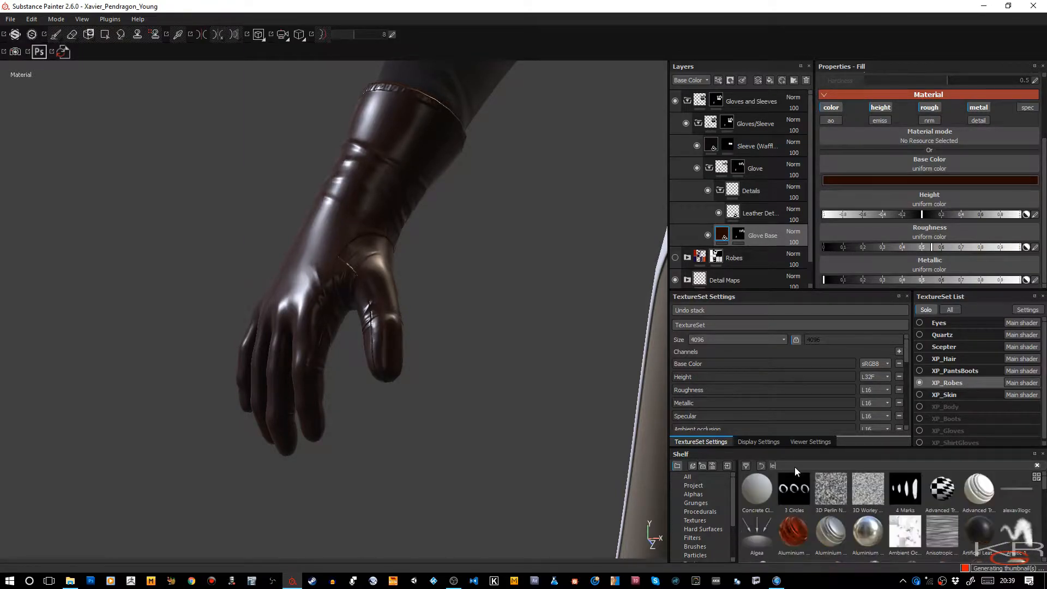
type("ar")
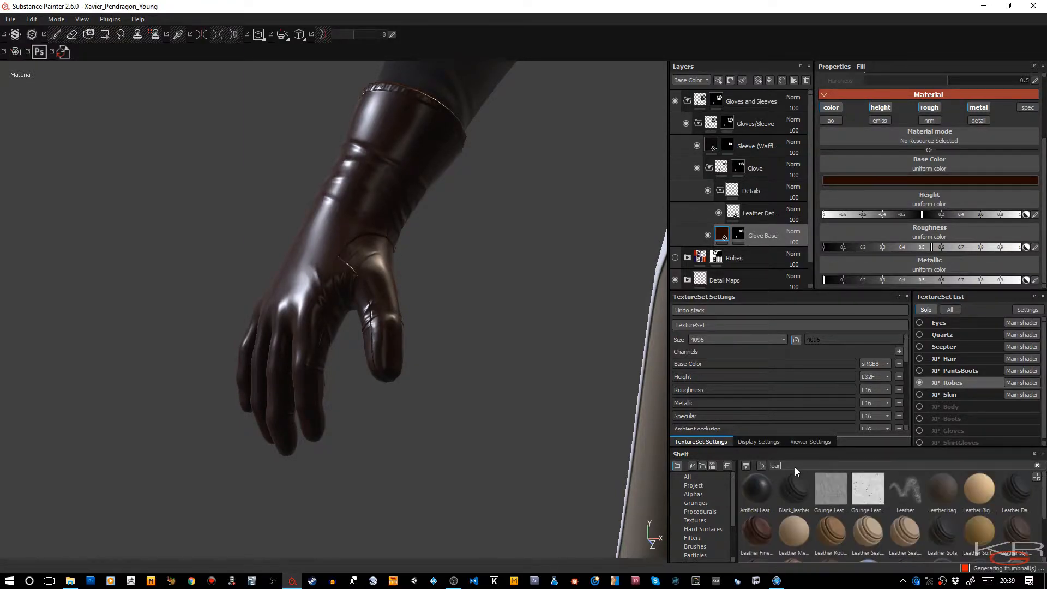
key("BackSpace")
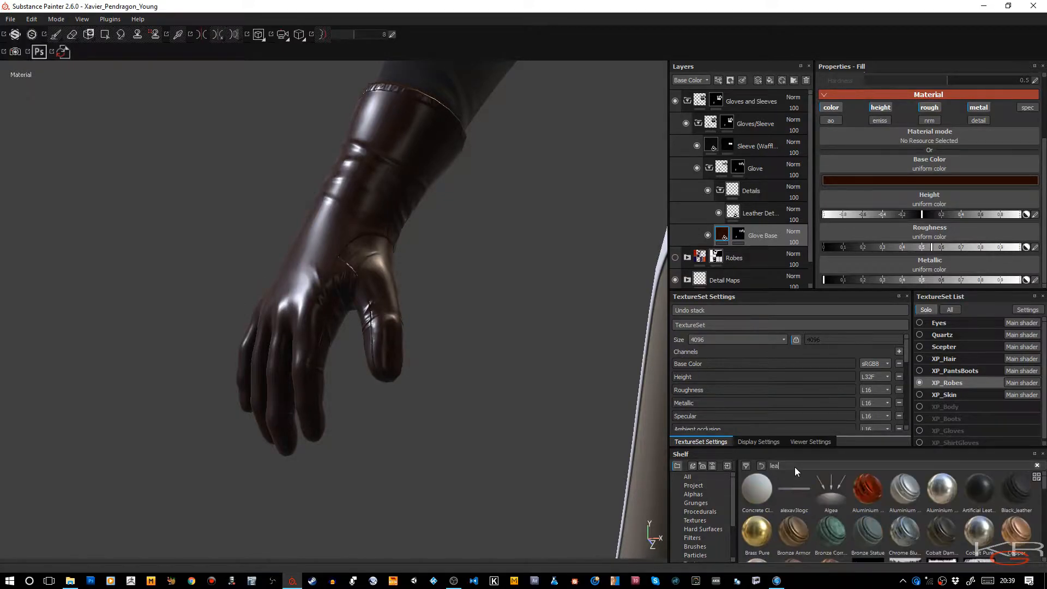
type("ther")
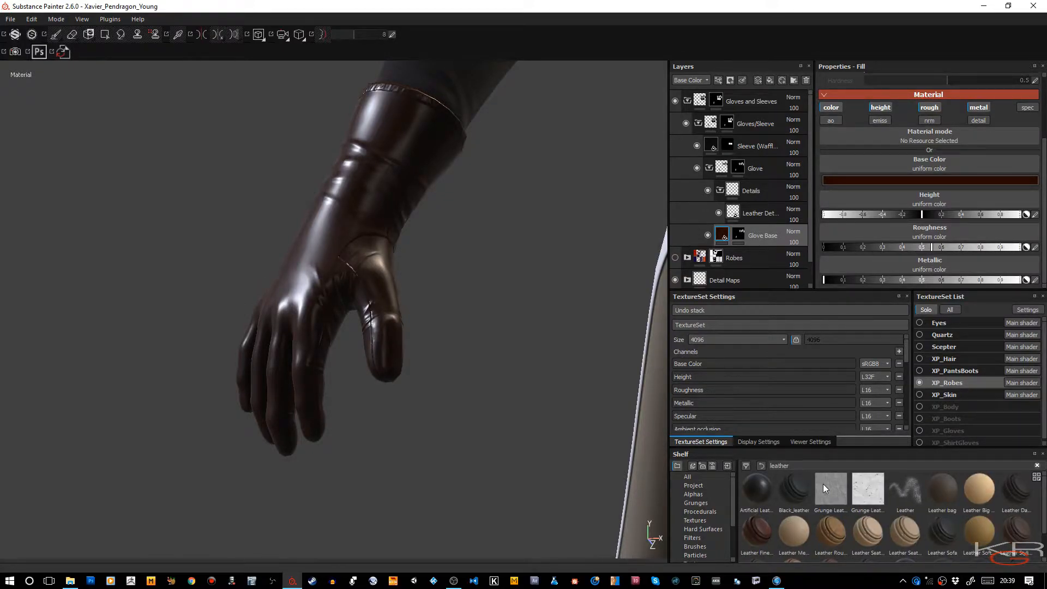
scroll(771, 537, "down", 1)
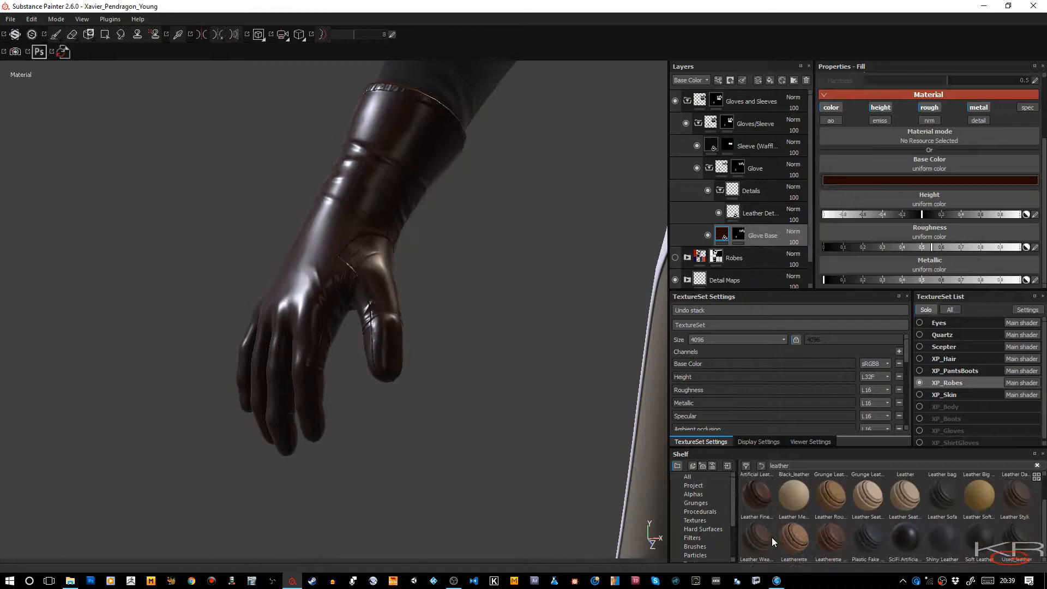
scroll(709, 524, "down", 2)
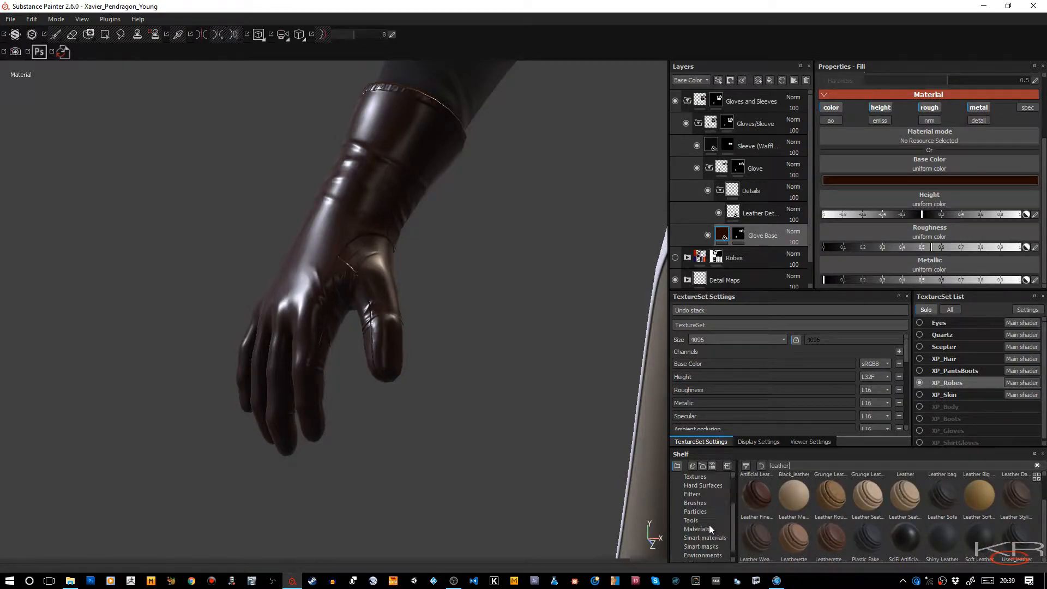
Restrict the leather search to Materials and apply the Shiny Leather material to the Glove Base layer.
left_click(715, 539)
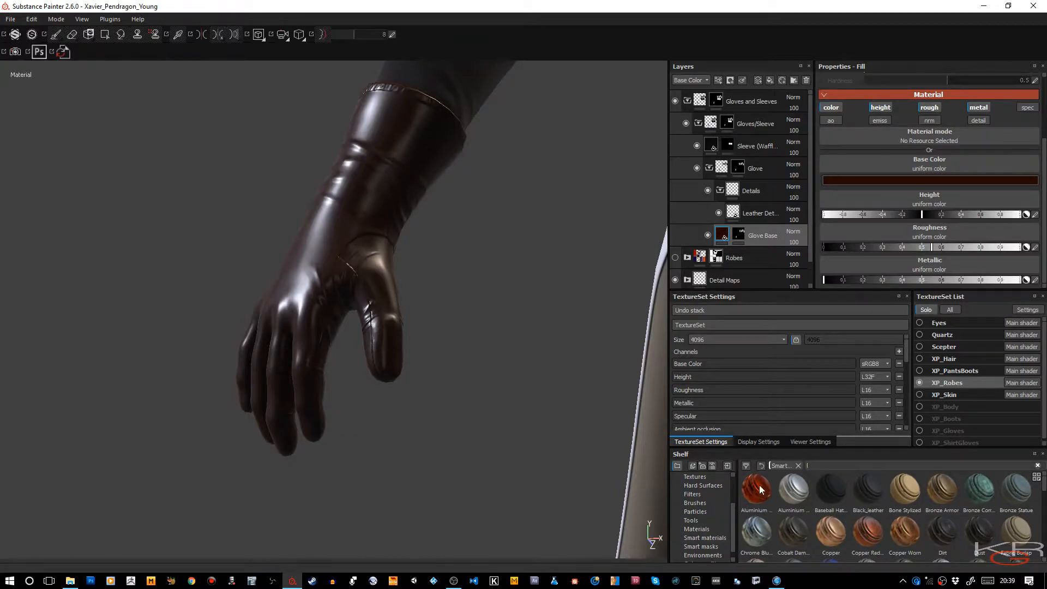
left_click(717, 527)
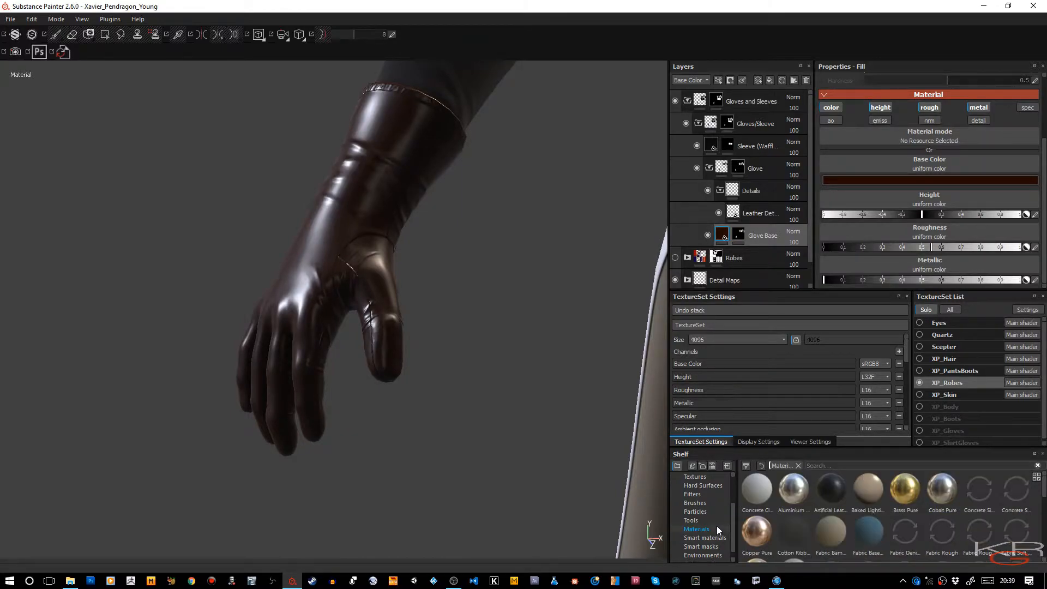
left_click(824, 465)
type("leather")
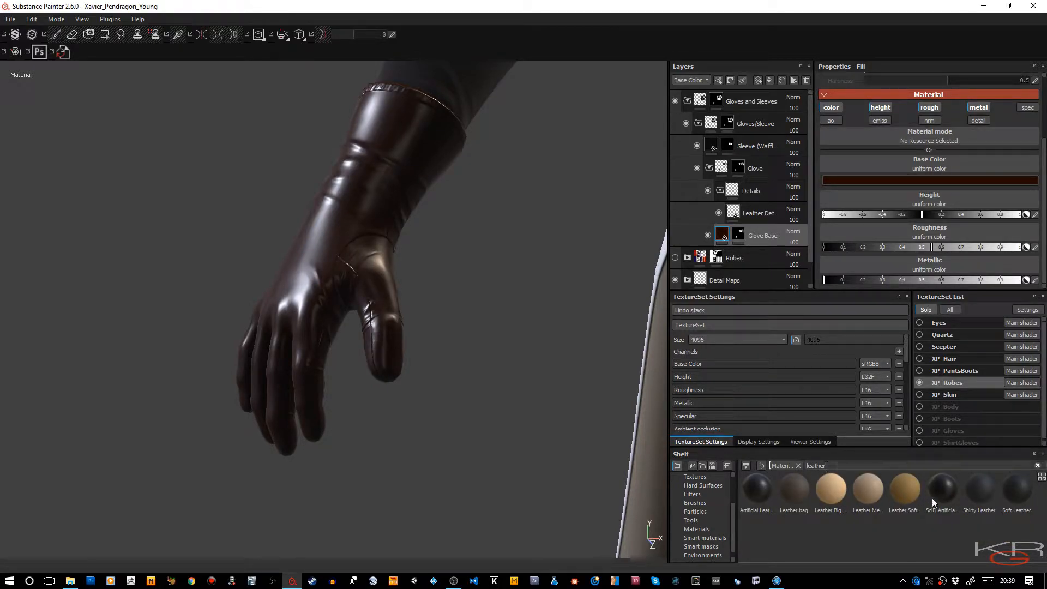
left_click(983, 502)
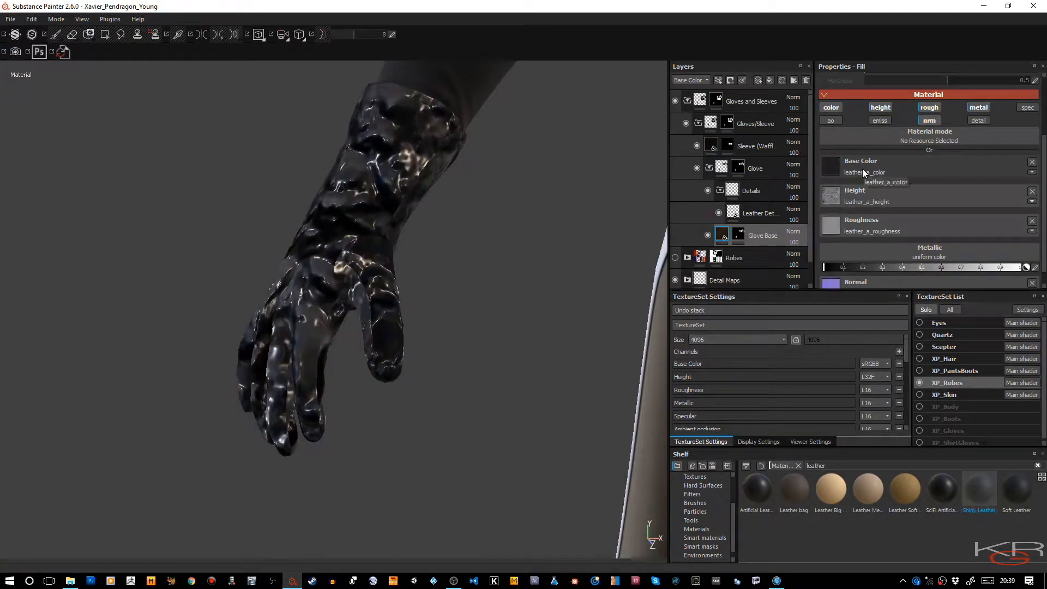
scroll(879, 186, "down", 1)
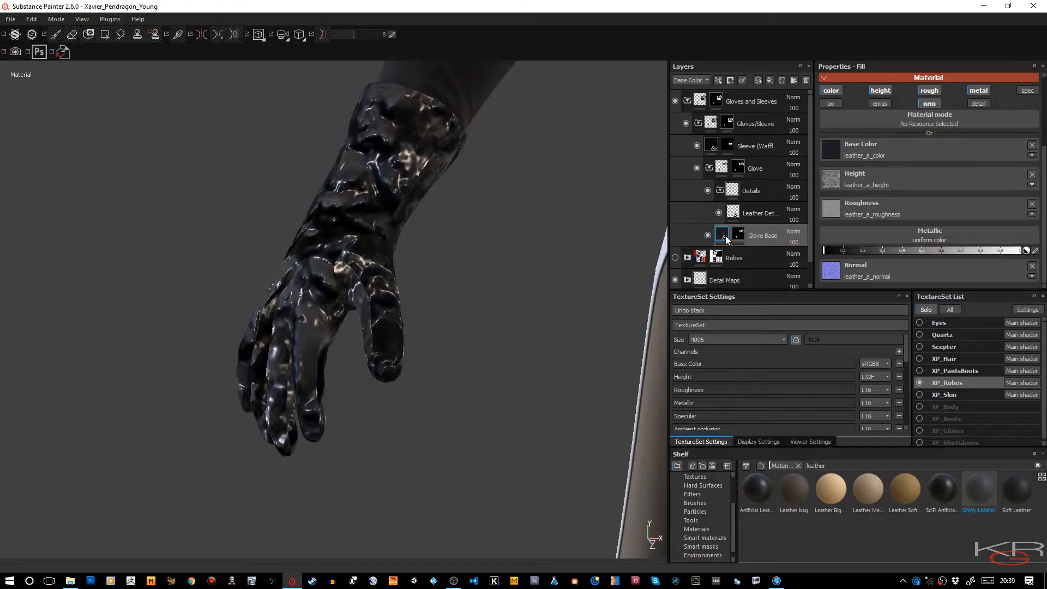
mouse_move(722, 235)
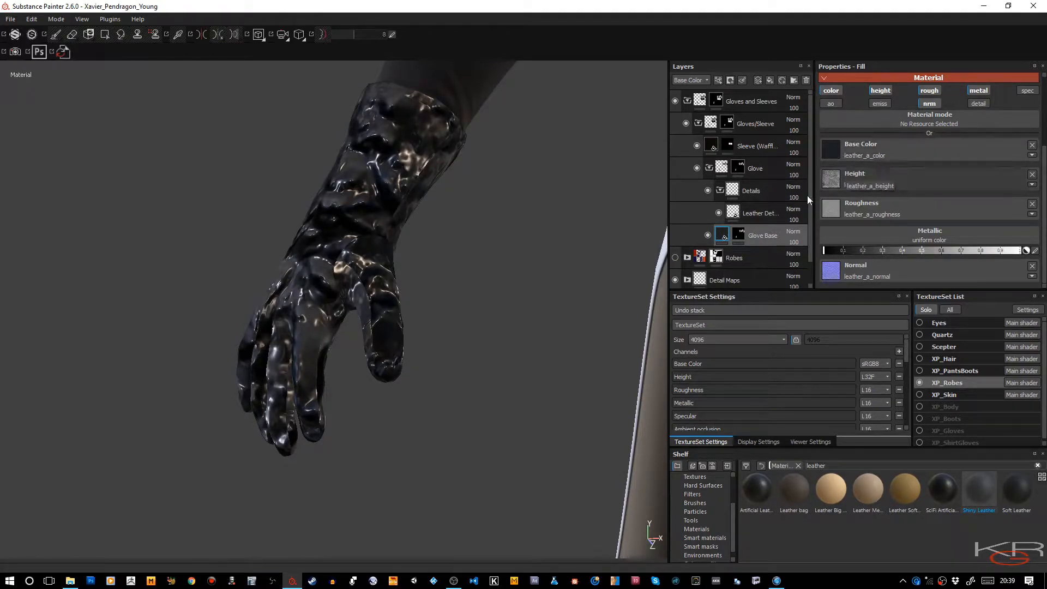
Try increasing the Glove Base fill's UV scale to 128, and undo the scale change.
scroll(877, 200, "up", 2)
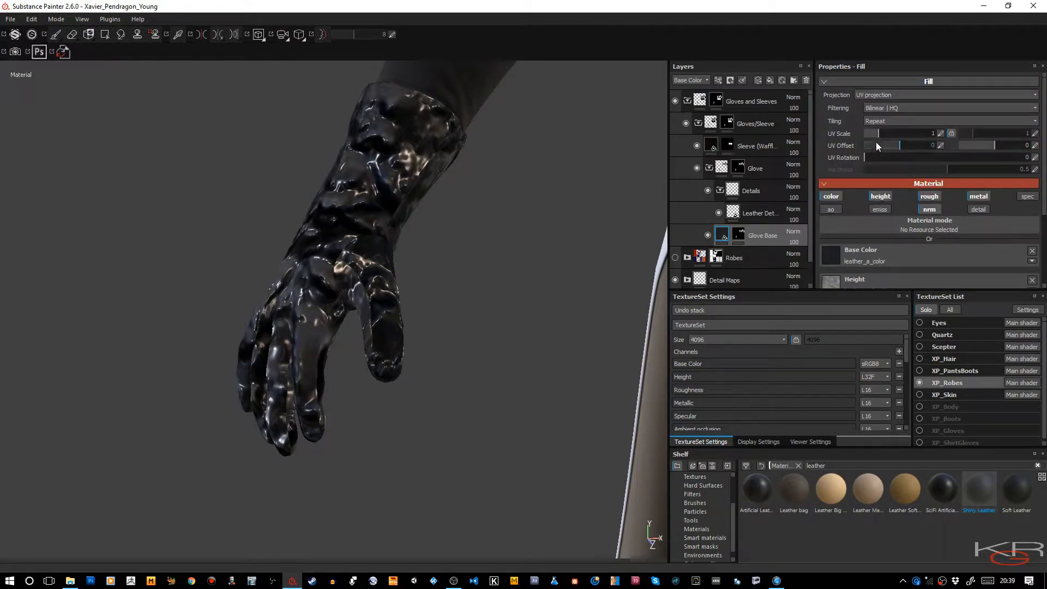
left_click_drag(882, 132, 911, 134)
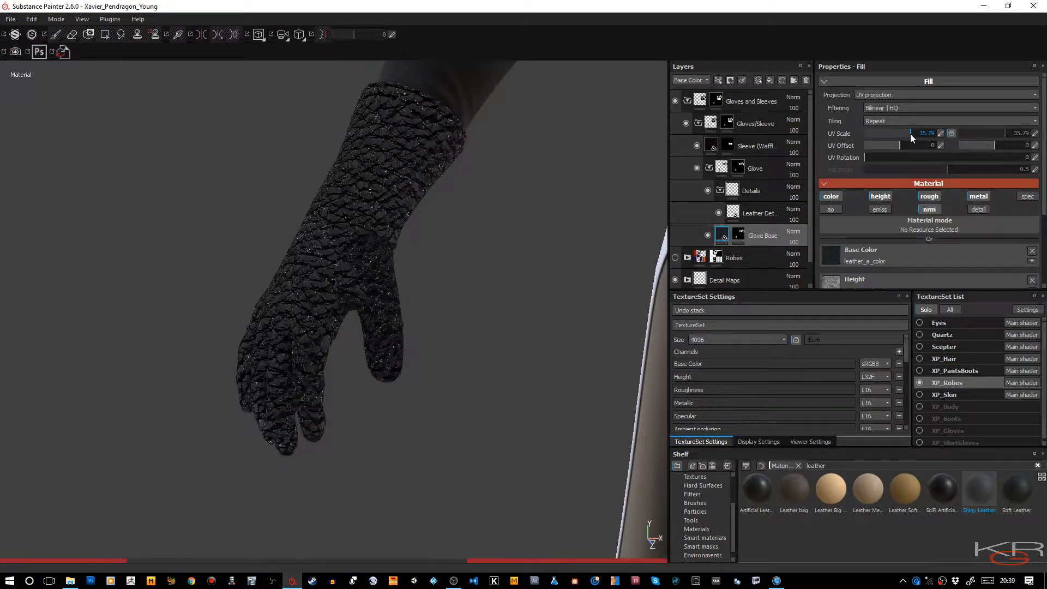
left_click_drag(910, 133, 930, 136)
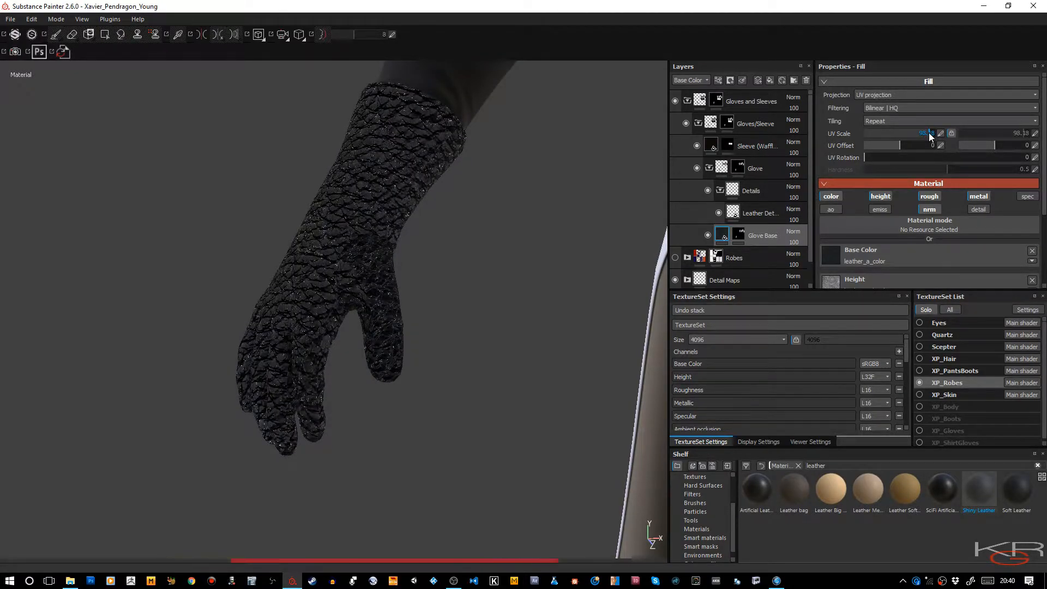
left_click_drag(928, 132, 939, 132)
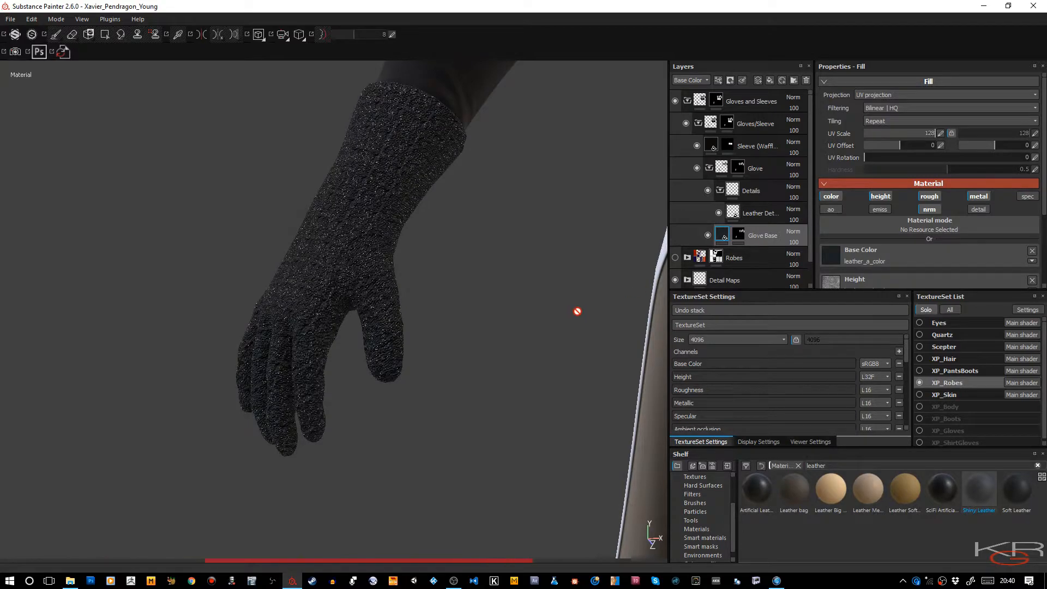
key("ctrl+z")
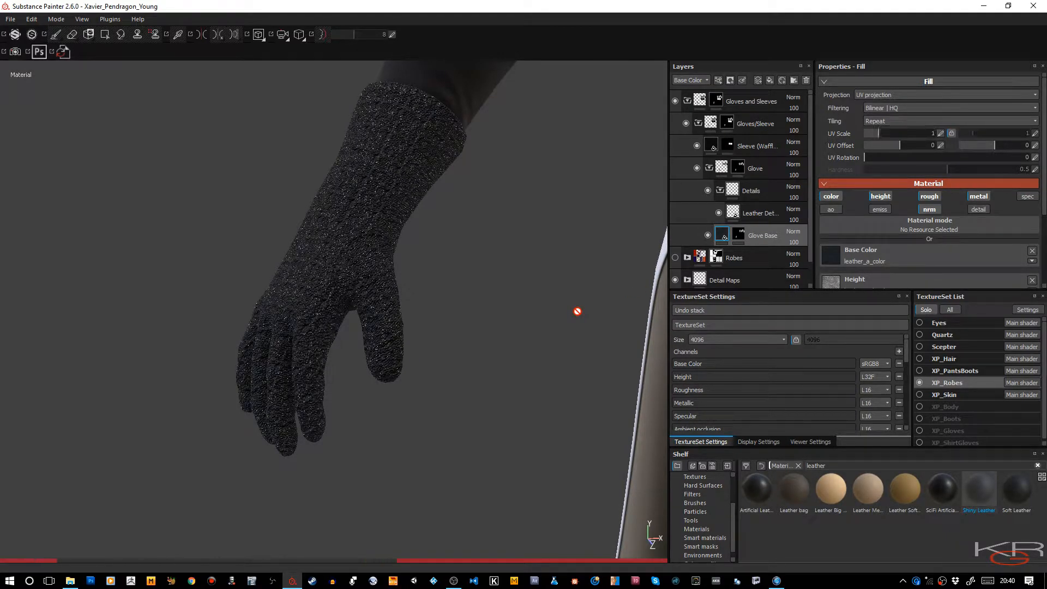
Undo applying the Shiny Leather material to the Glove Base layer, and browse the shelf's Materials and Smart materials for leather.
key("ctrl+z")
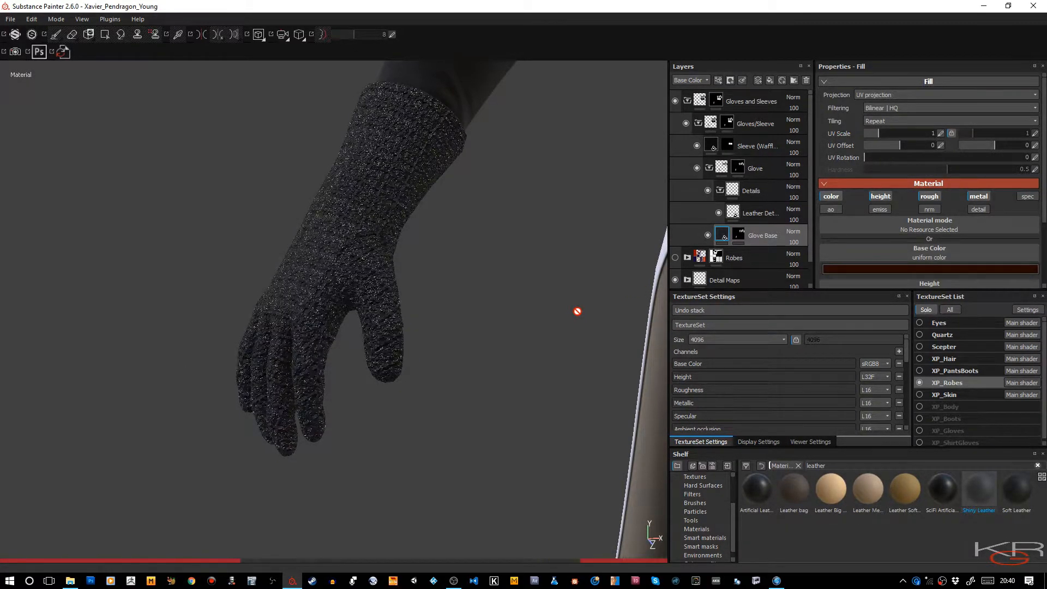
scroll(863, 253, "down", 2)
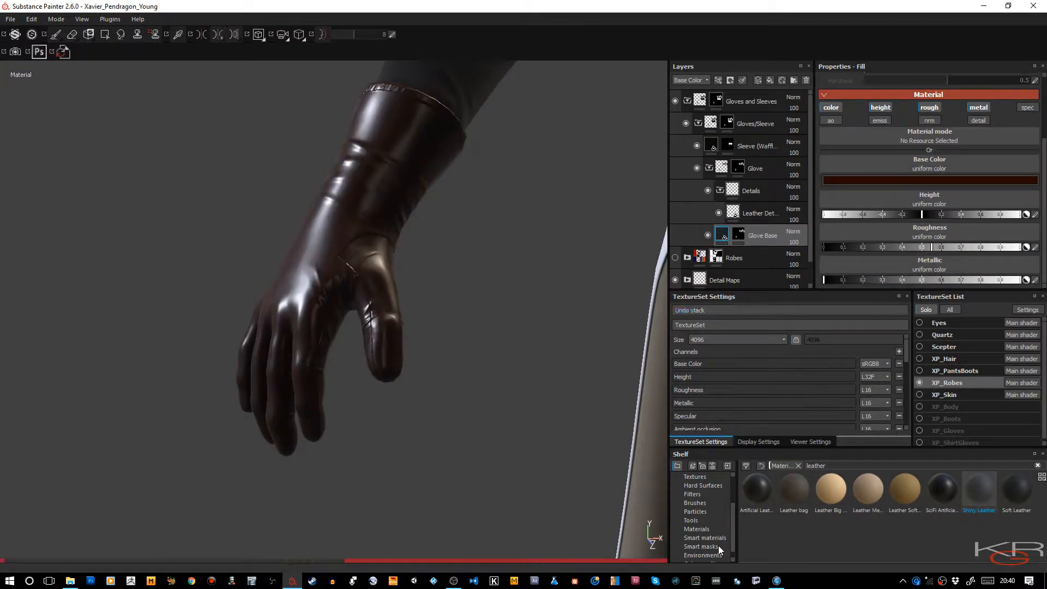
left_click(708, 529)
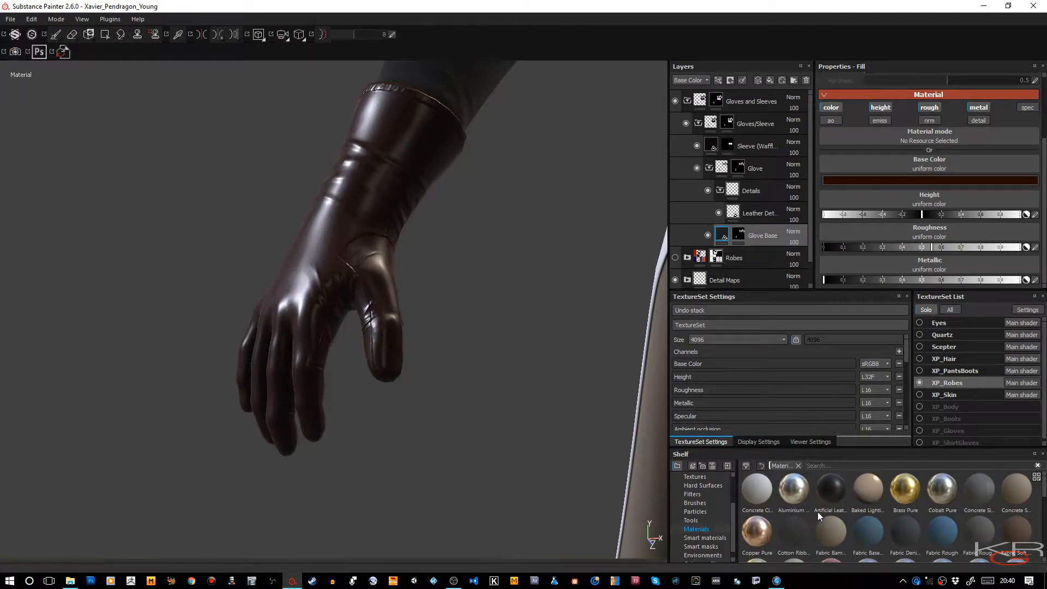
scroll(817, 512, "down", 5)
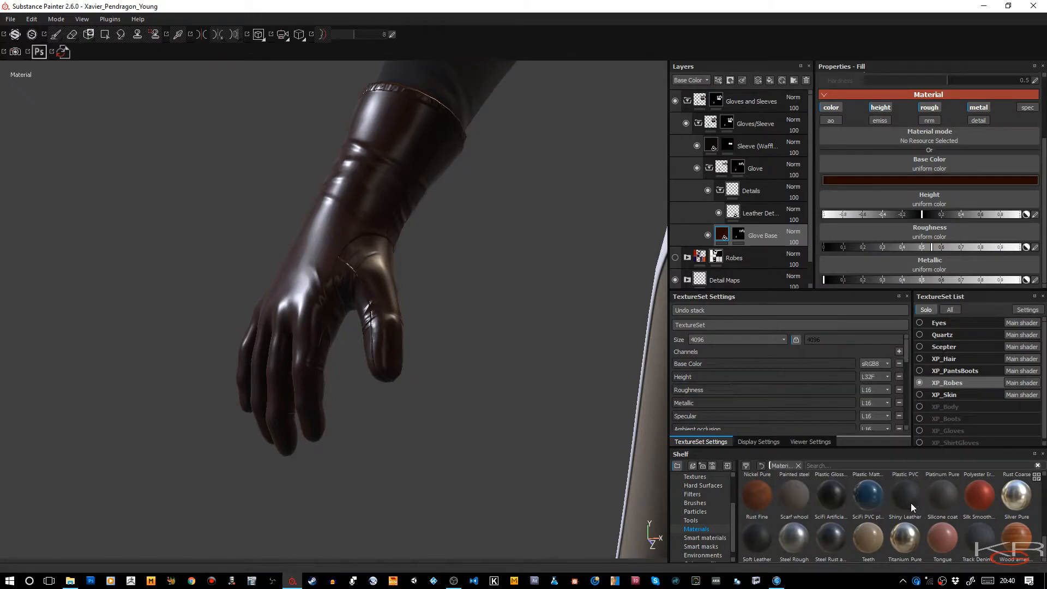
left_click(725, 538)
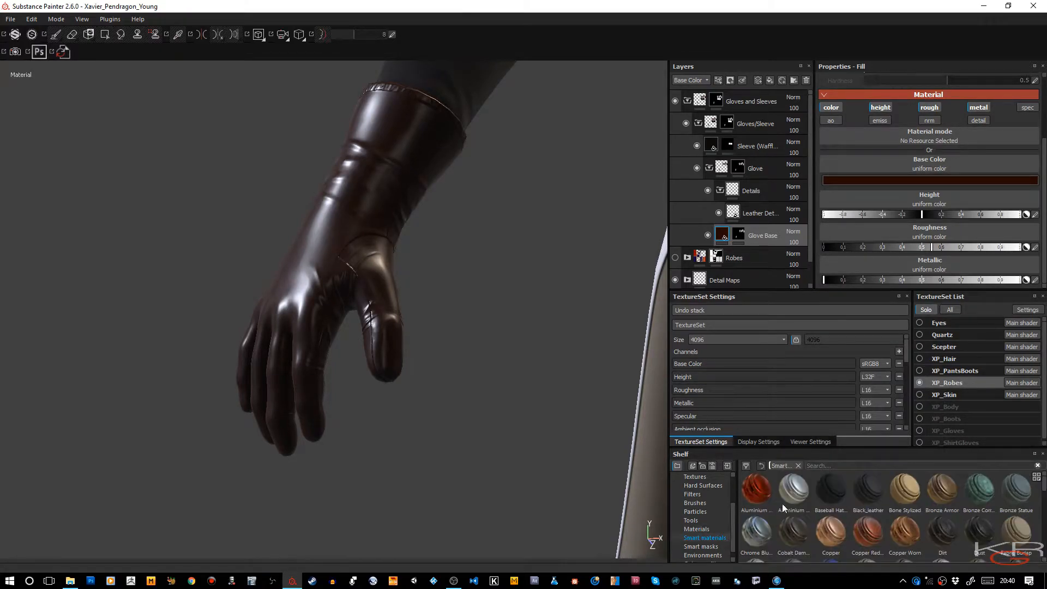
scroll(806, 496, "down", 4)
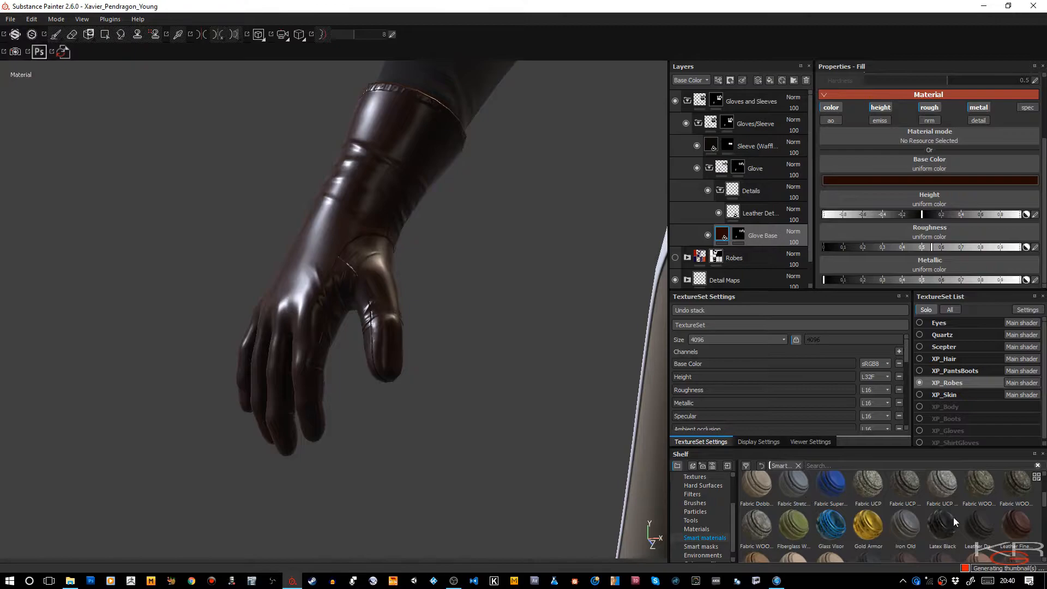
mouse_move(1015, 522)
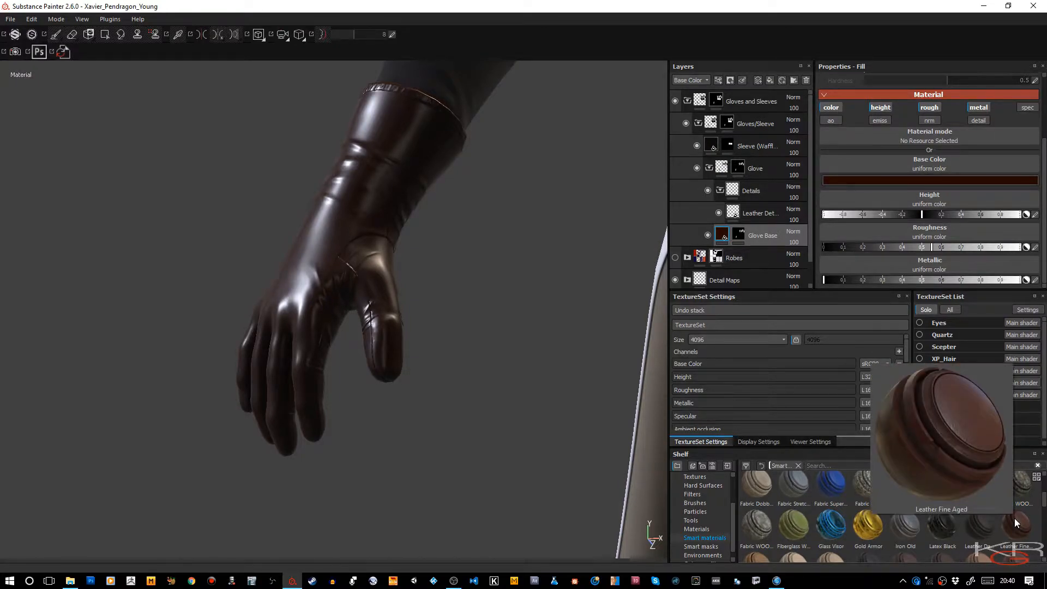
scroll(791, 526, "down", 2)
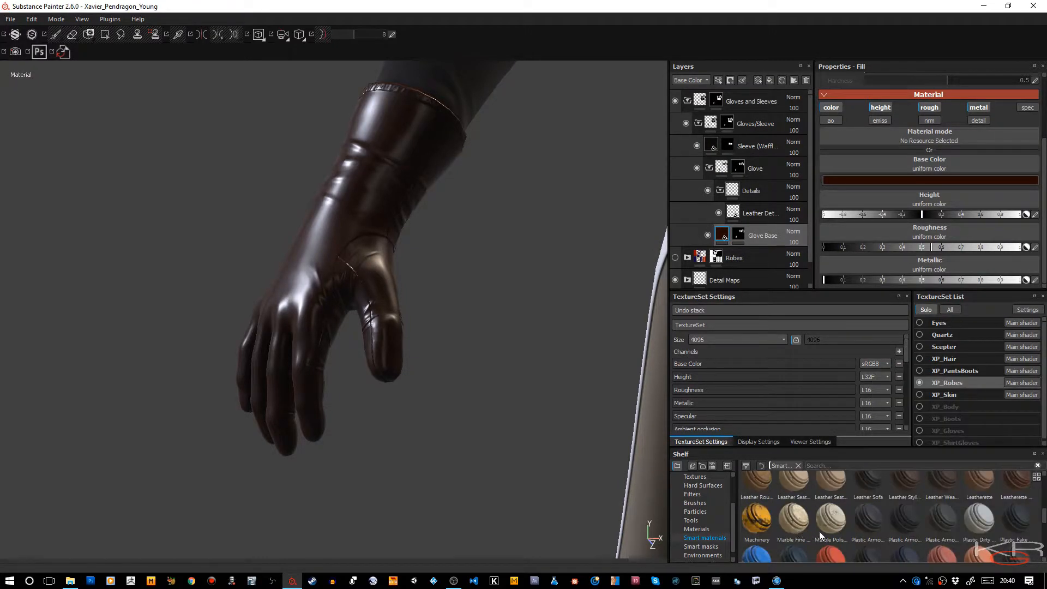
Set the Base Color blending of the Gloves and Sleeves, Gloves/Sleeve, Glove and Details folders to Passthrough.
left_click_drag(640, 214, 733, 217)
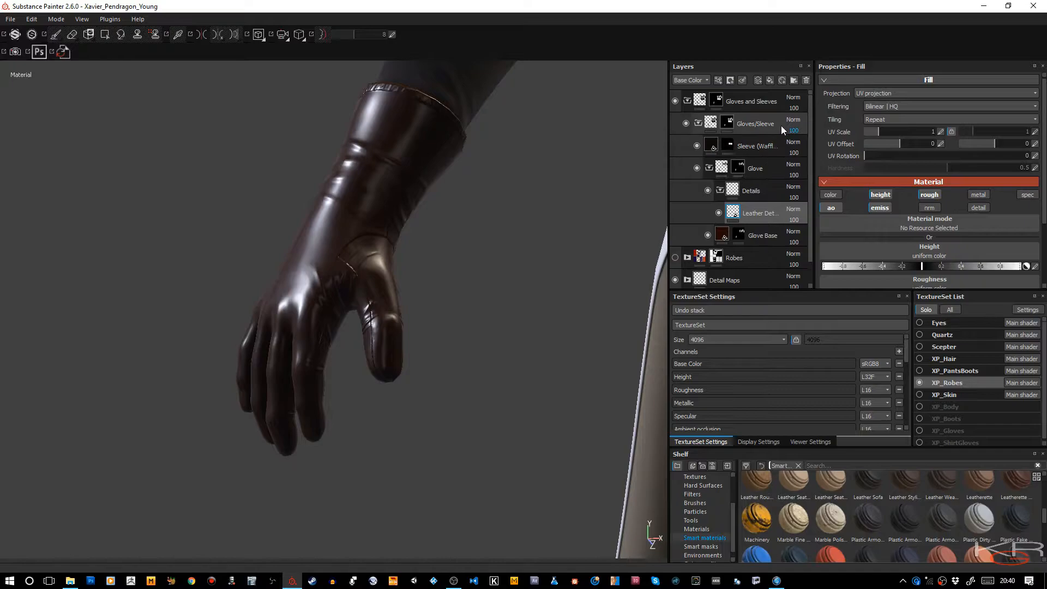
left_click(793, 98)
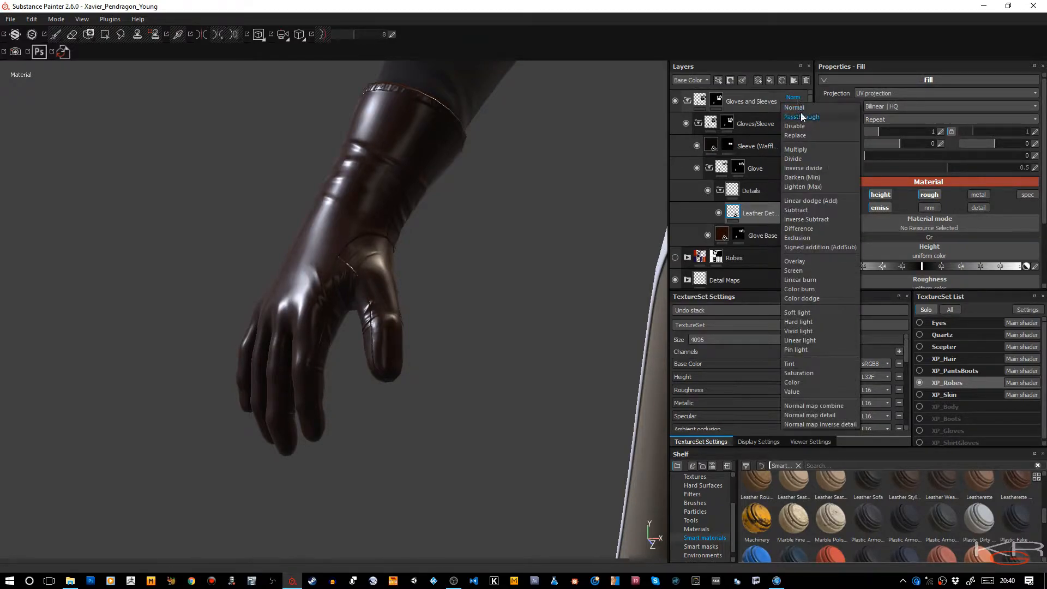
left_click(798, 114)
left_click(796, 116)
left_click(799, 137)
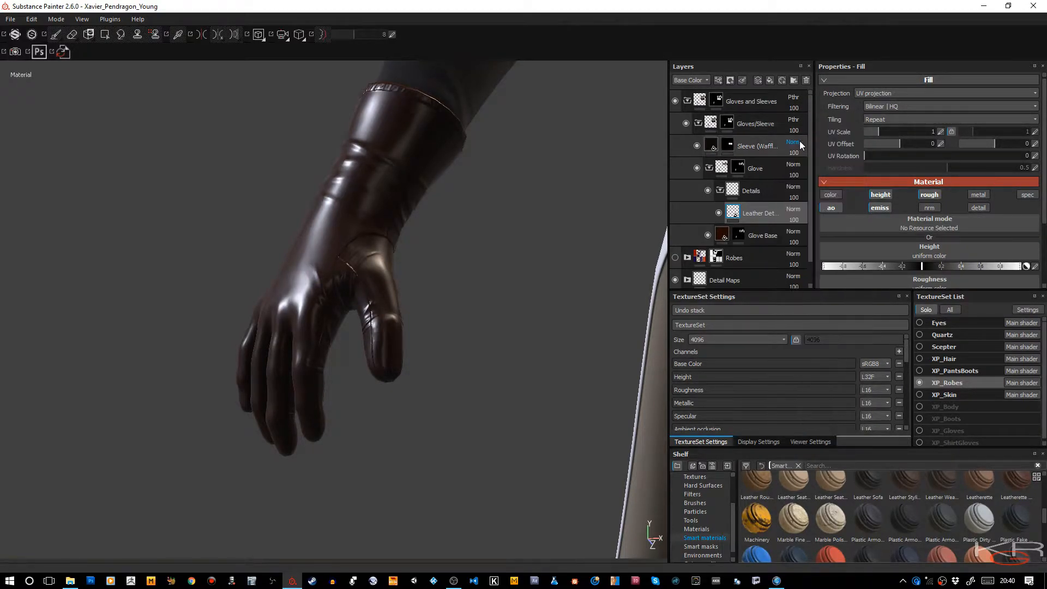
left_click(794, 165)
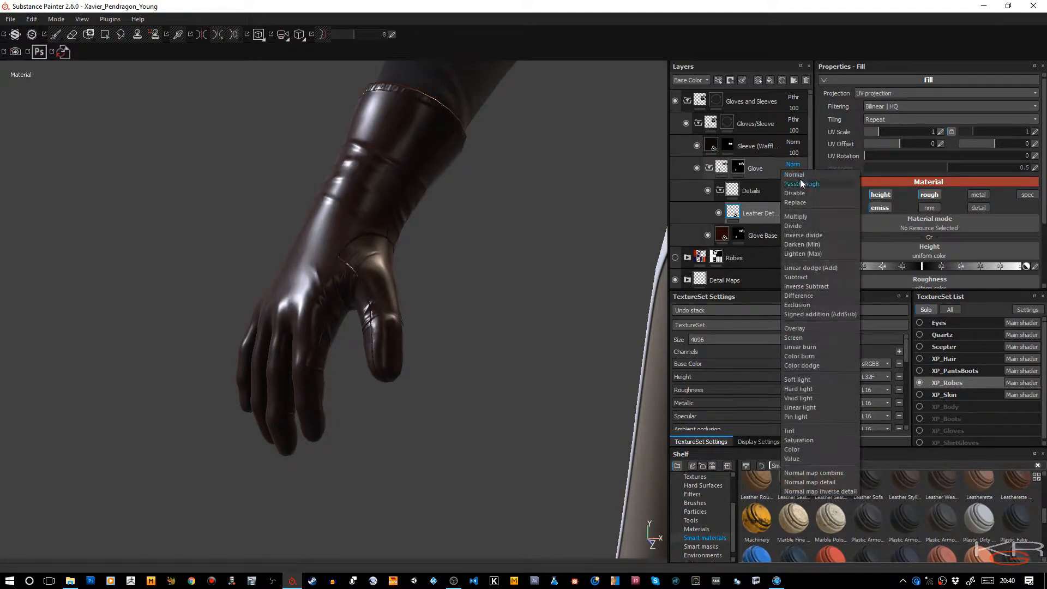
left_click(800, 183)
left_click(794, 187)
left_click(799, 208)
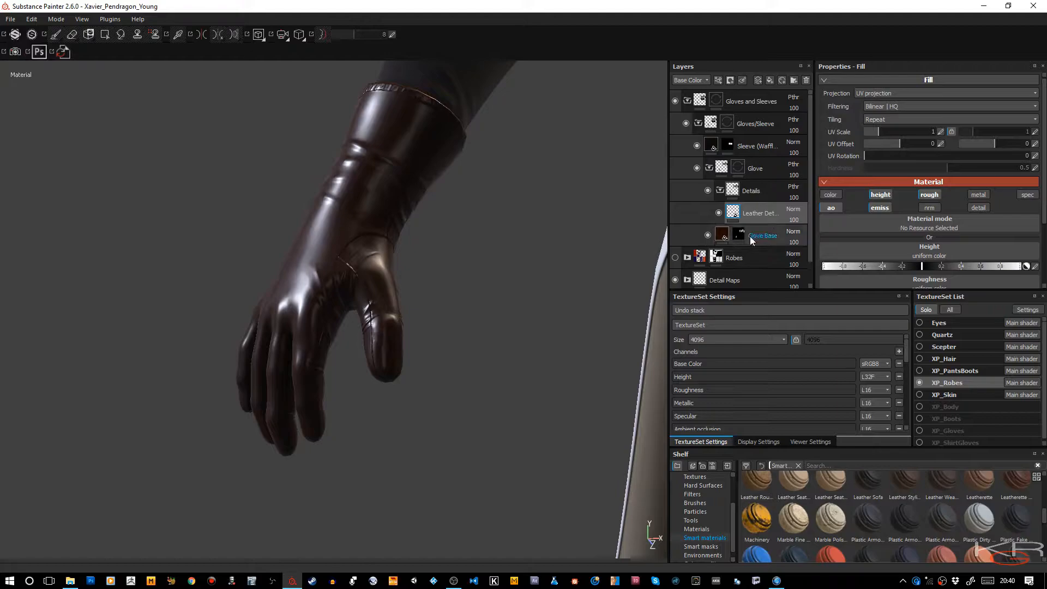
Disable the emissive channel in the leather detail layer's fill material.
scroll(932, 244, "down", 3)
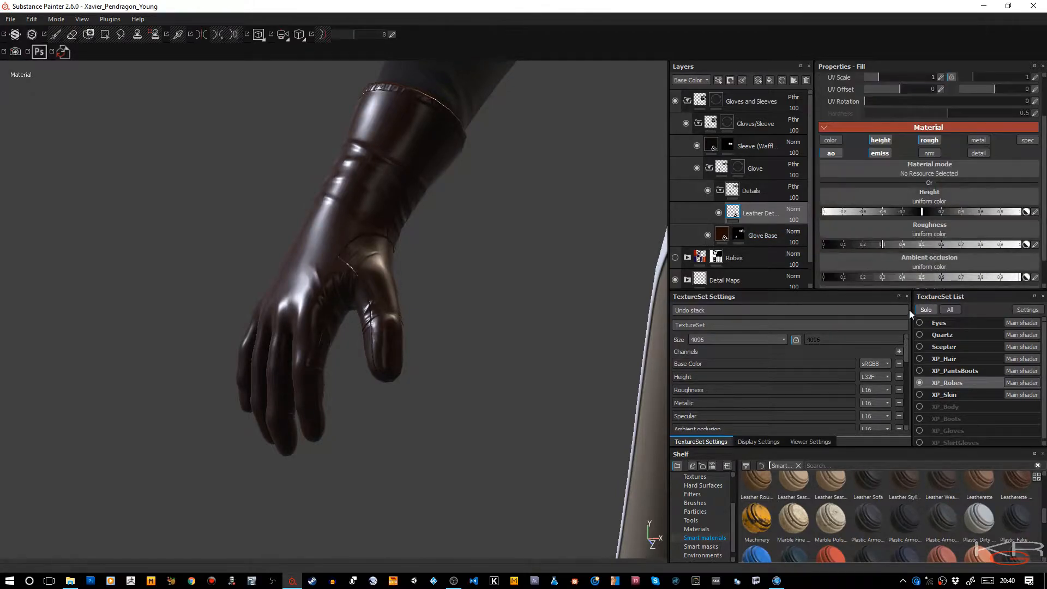
left_click(879, 120)
scroll(876, 132, "up", 3)
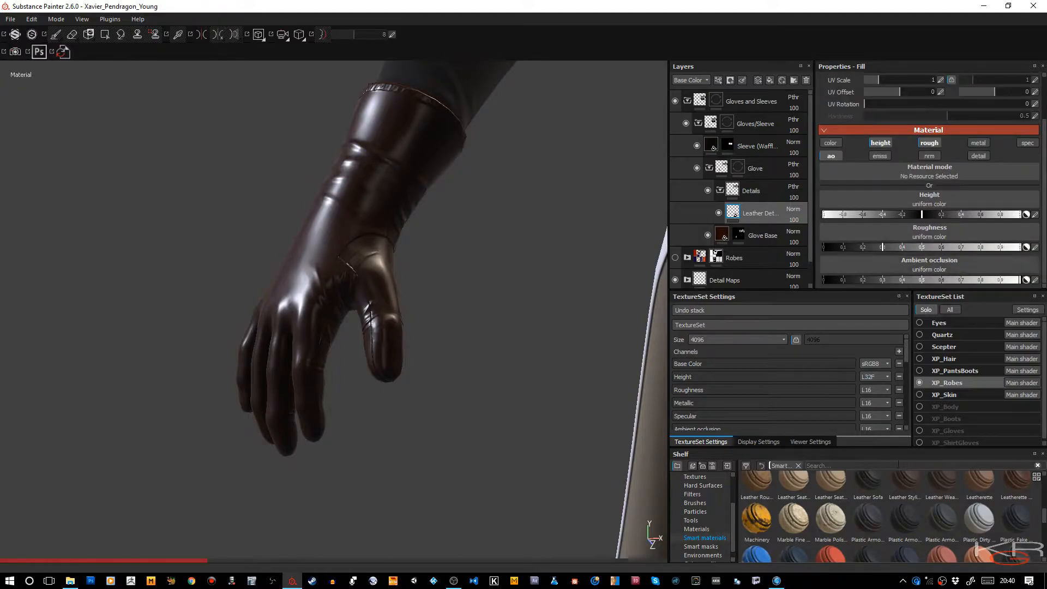
Search all shelf resources for cell and assign Cells 2 to the leather detail fill's Height channel.
scroll(725, 495, "up", 2)
left_click(700, 476)
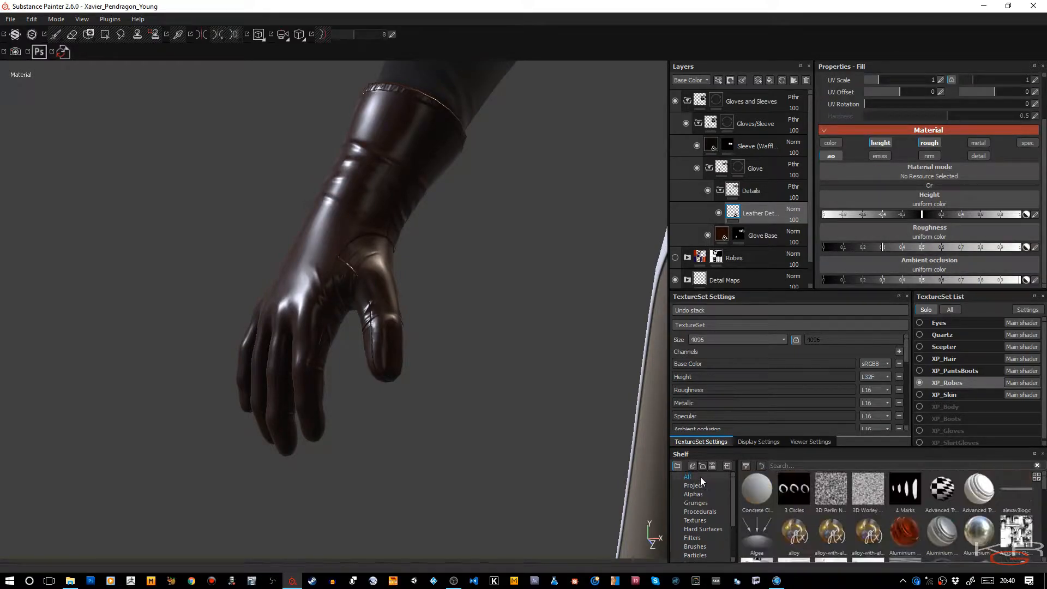
left_click(798, 464)
type("cell")
left_click_drag(796, 494, 918, 205)
left_click_drag(794, 488, 847, 521)
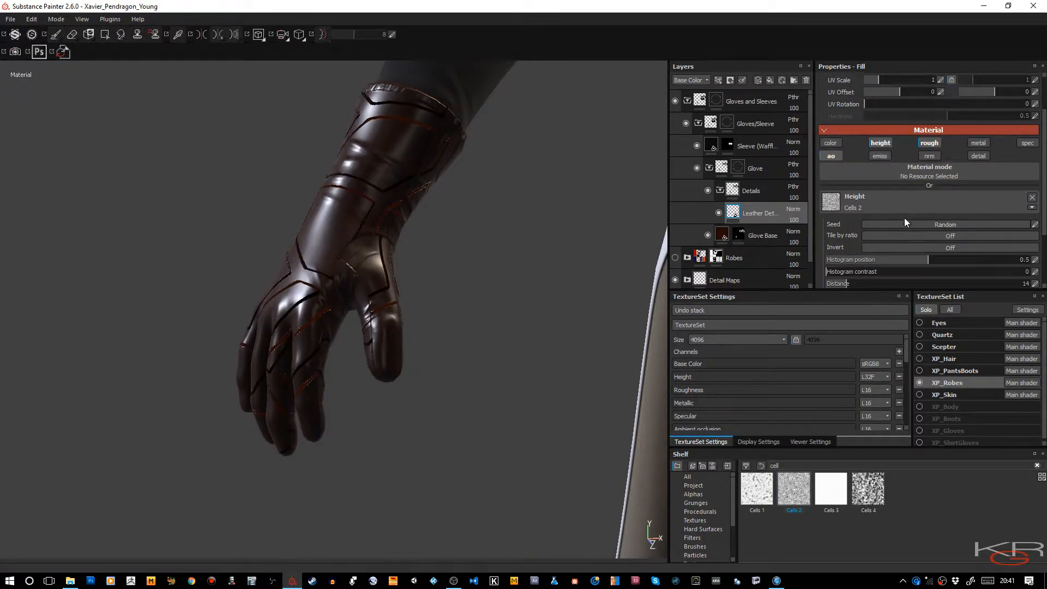
Assign Cells 2 to the Roughness and Ambient occlusion channels of the leather detail fill.
scroll(903, 214, "down", 3)
left_click_drag(794, 488, 932, 246)
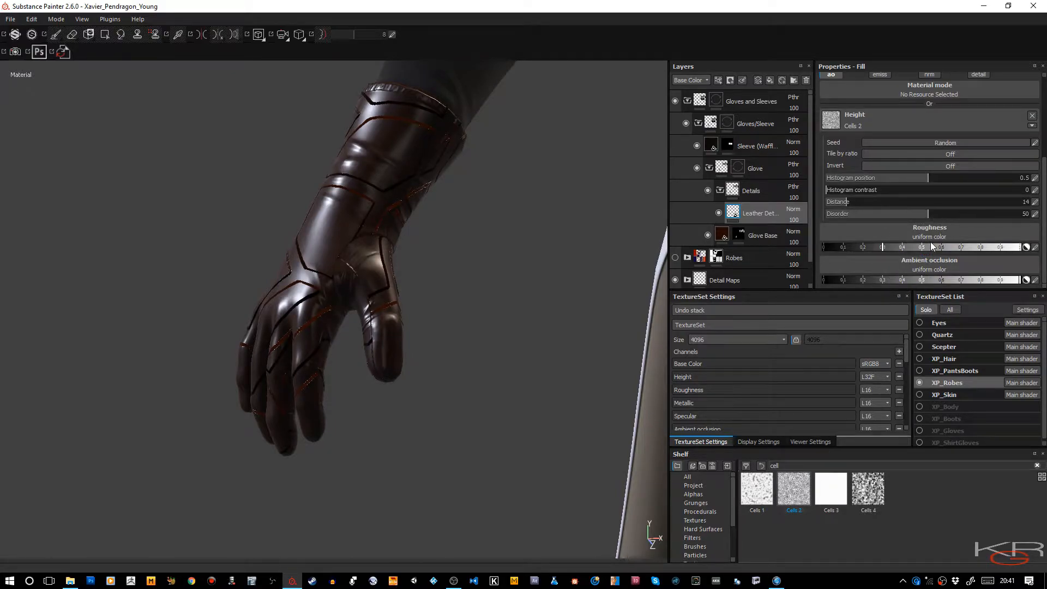
left_click_drag(800, 486, 940, 234)
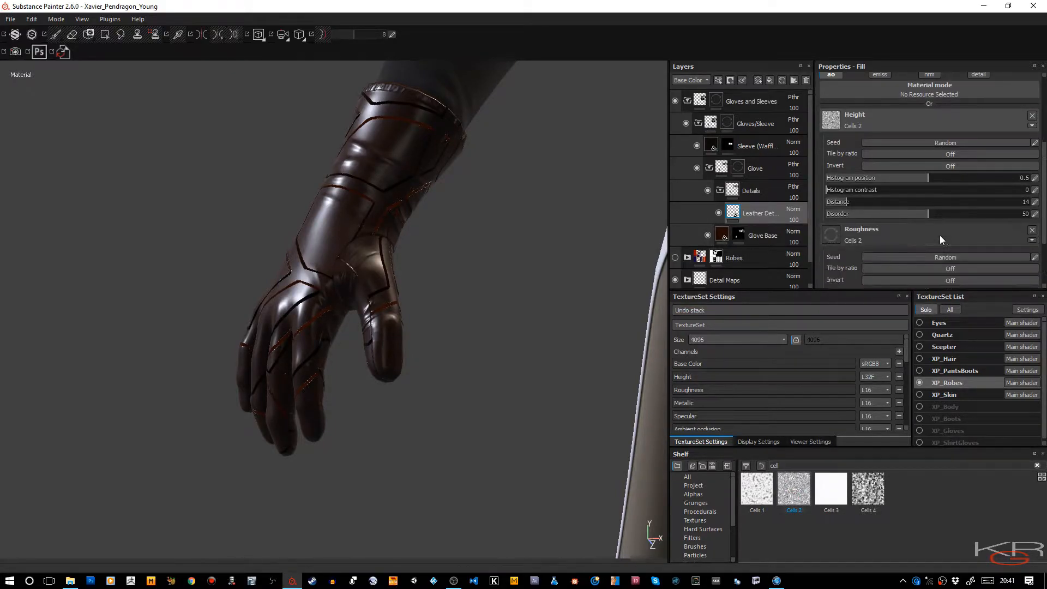
scroll(924, 215, "down", 3)
left_click_drag(795, 497, 895, 275)
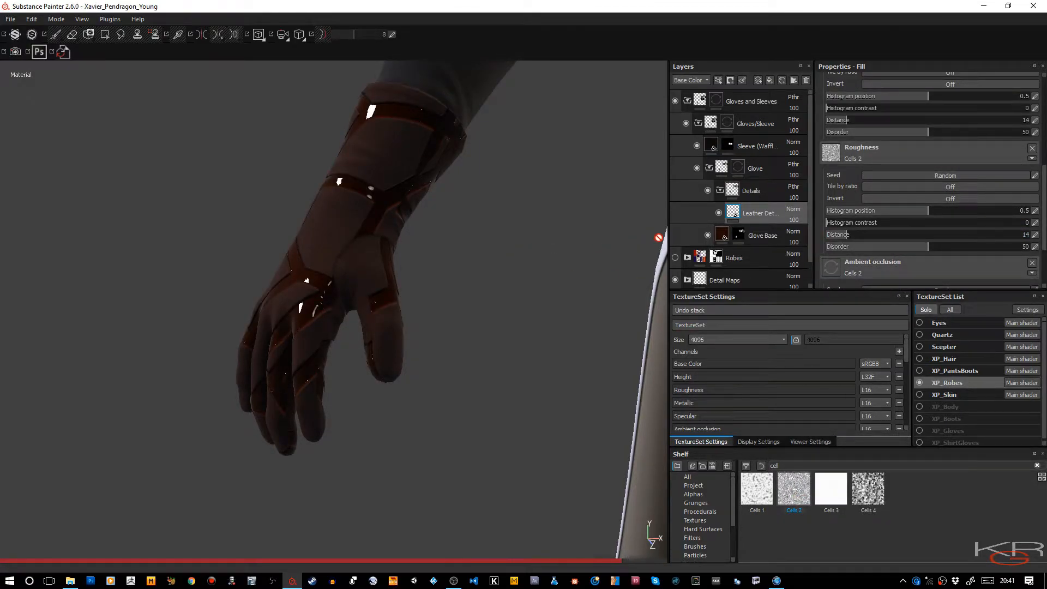
Display the Ambient occlusion channel and lower the leather detail layer's opacity for that channel to 36.
key("c")
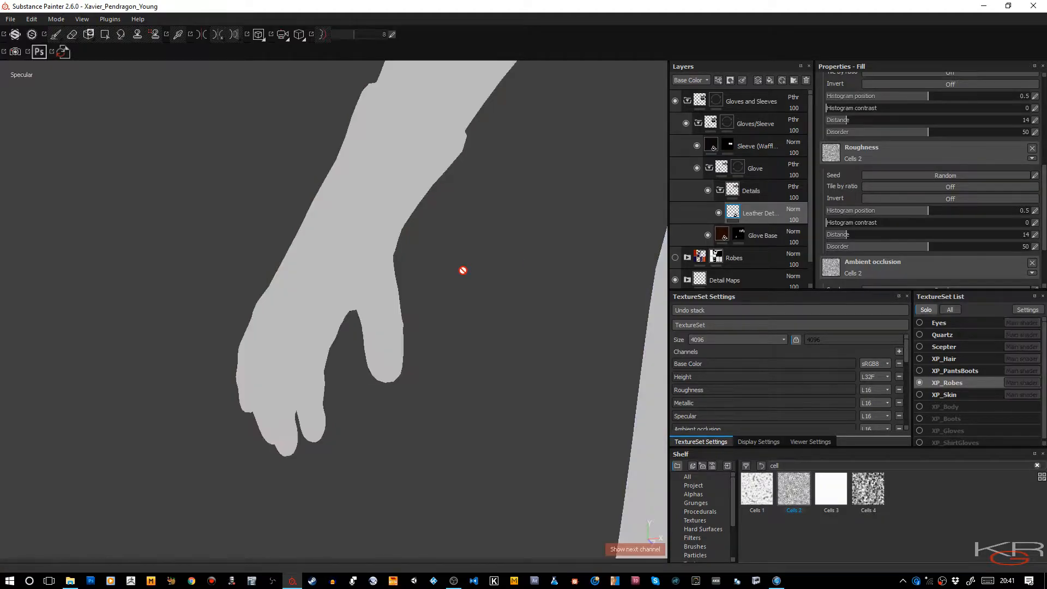
key("c")
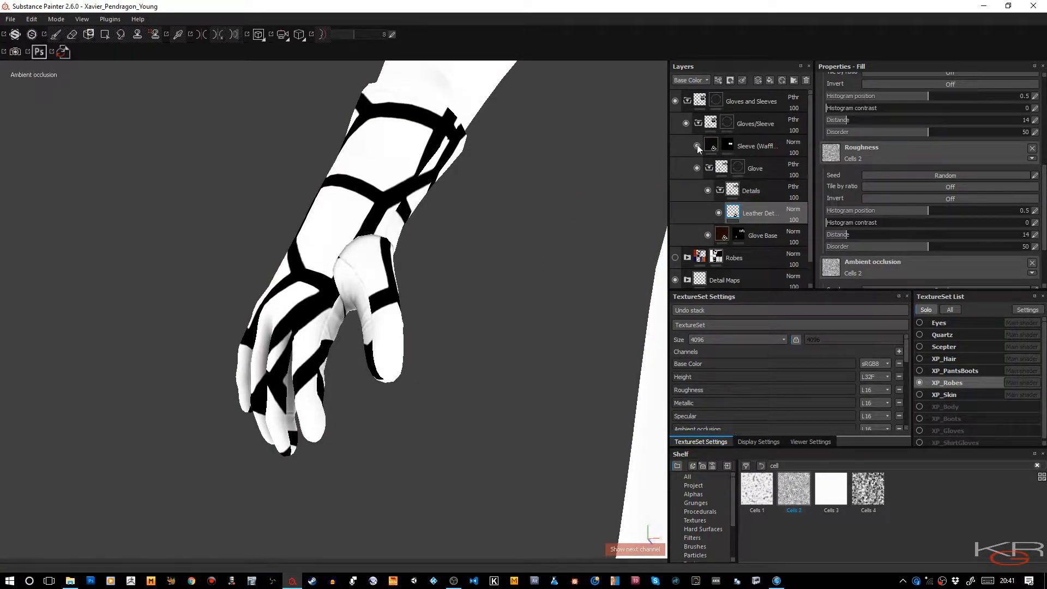
left_click(702, 85)
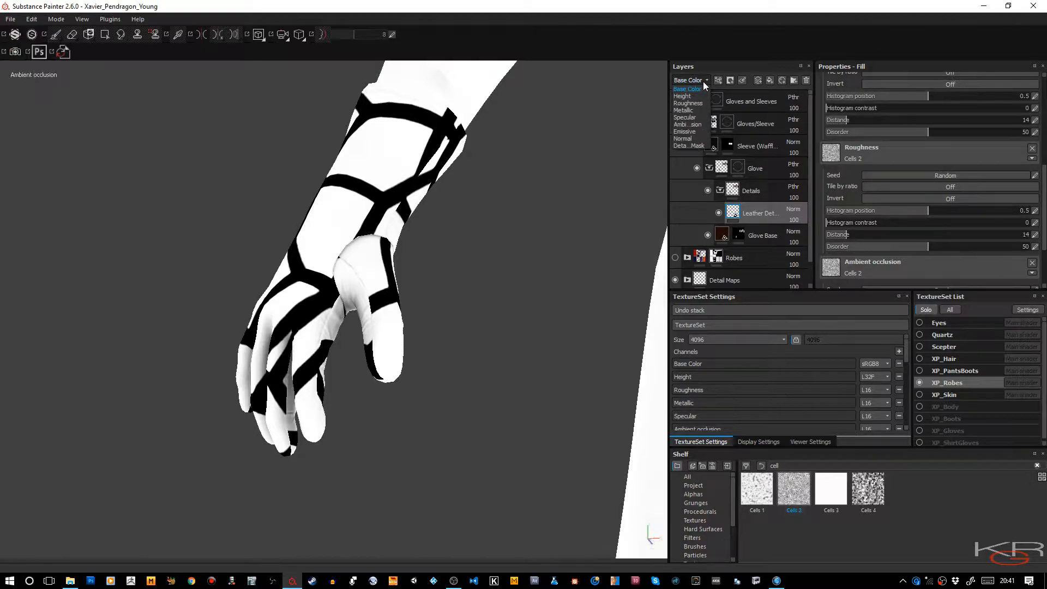
left_click(688, 130)
left_click(795, 220)
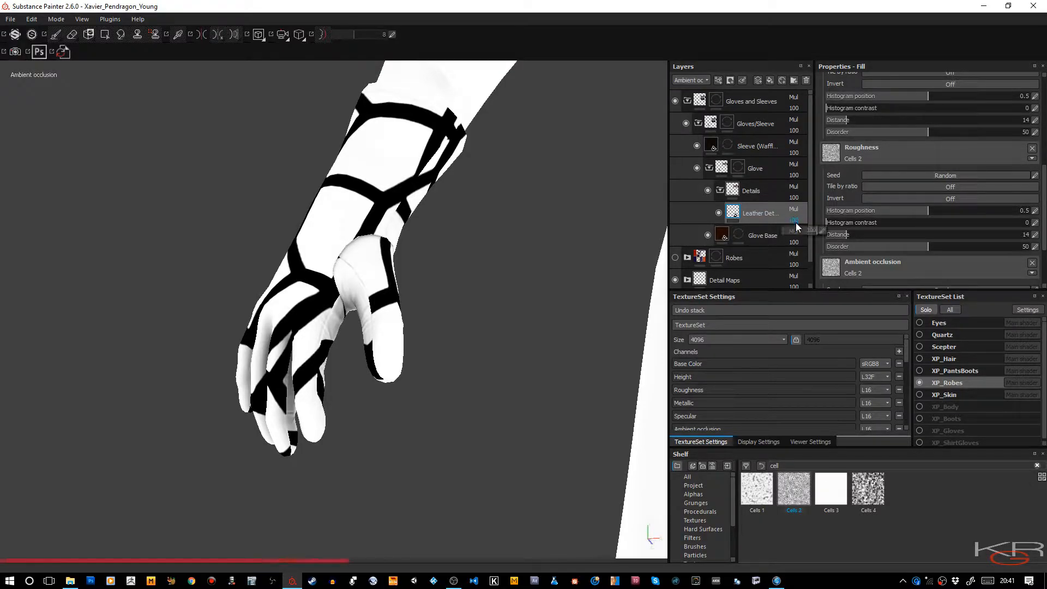
left_click_drag(803, 230, 795, 232)
left_click(734, 213)
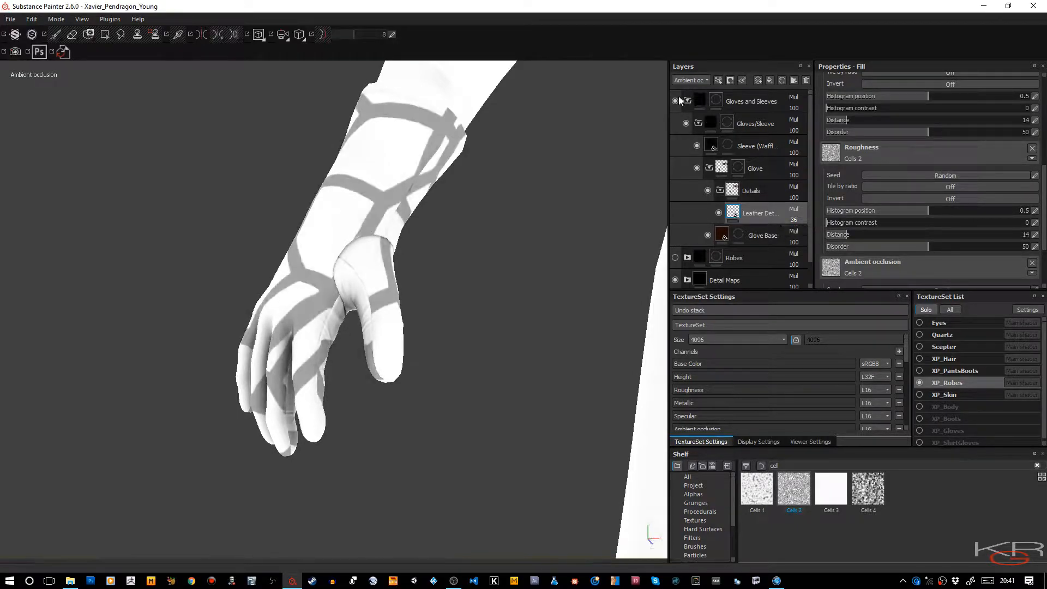
Switch the layer stack to the Roughness channel and display Roughness alone on the model.
left_click(688, 81)
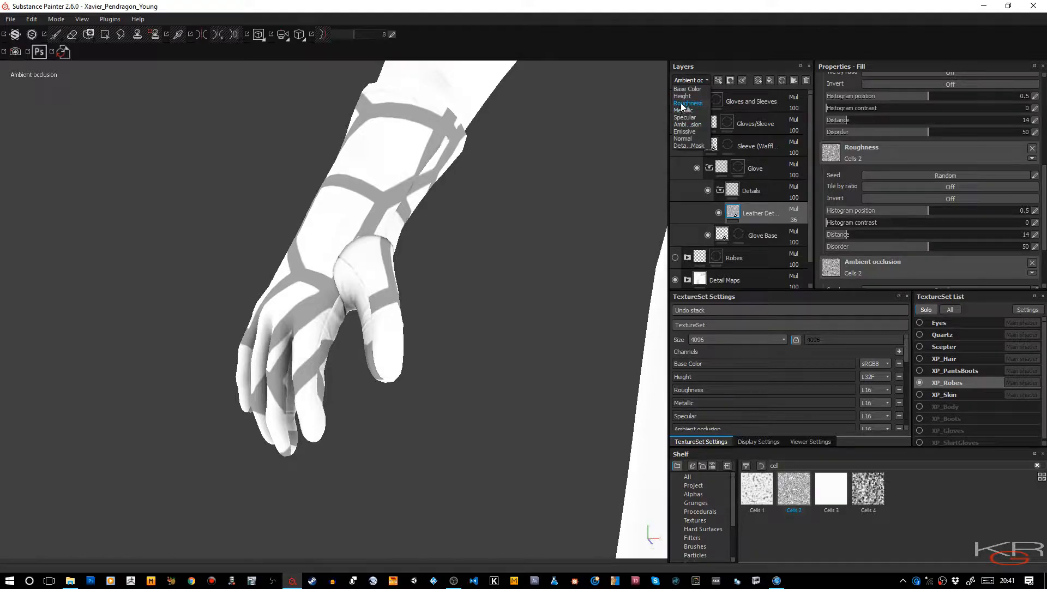
left_click(686, 103)
key("c")
key("c")
key("c")
key("c")
key("c")
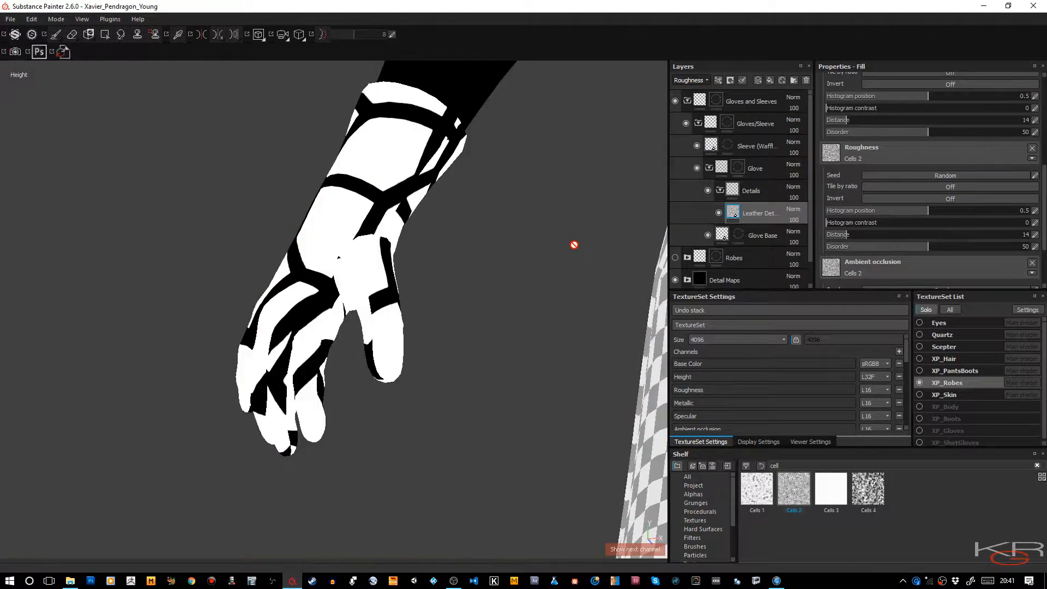
key("c")
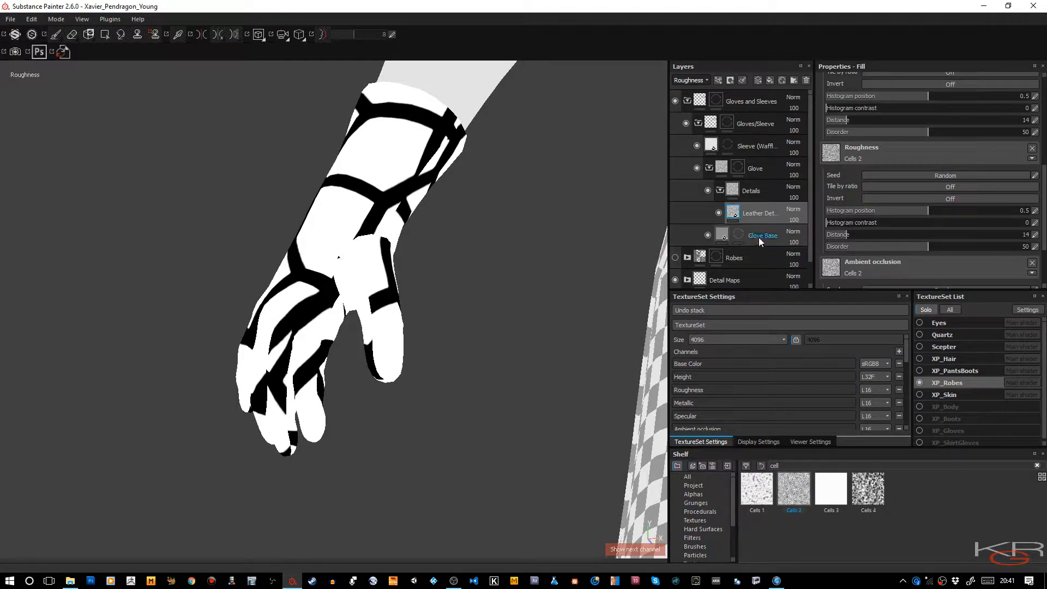
Try Overlay, Screen, Linear dodge (Add) and Darken as the leather detail layer's Roughness blend mode, and set it to Multiply.
left_click(793, 210)
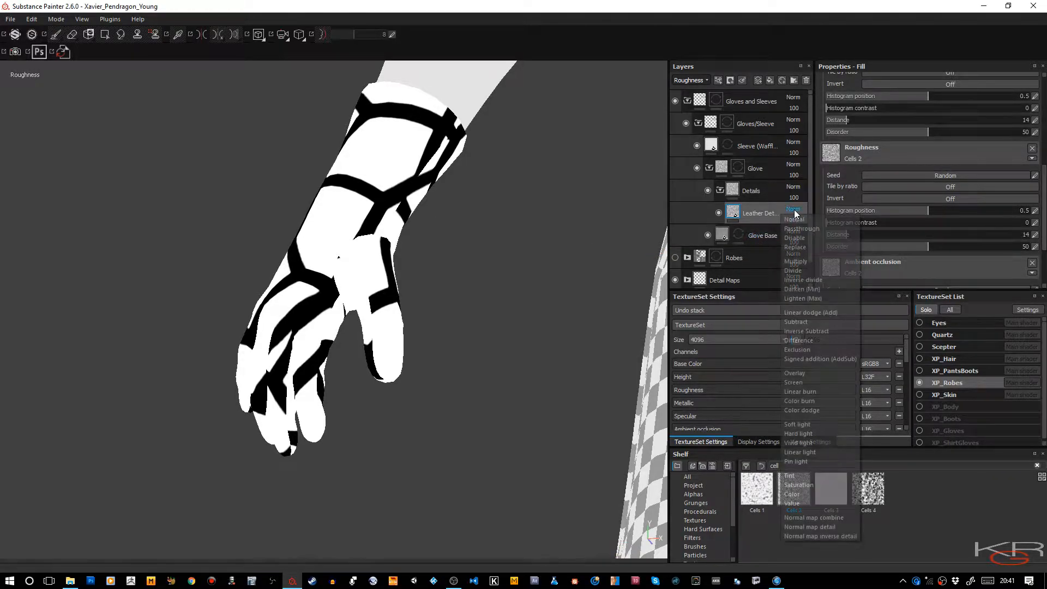
left_click(801, 373)
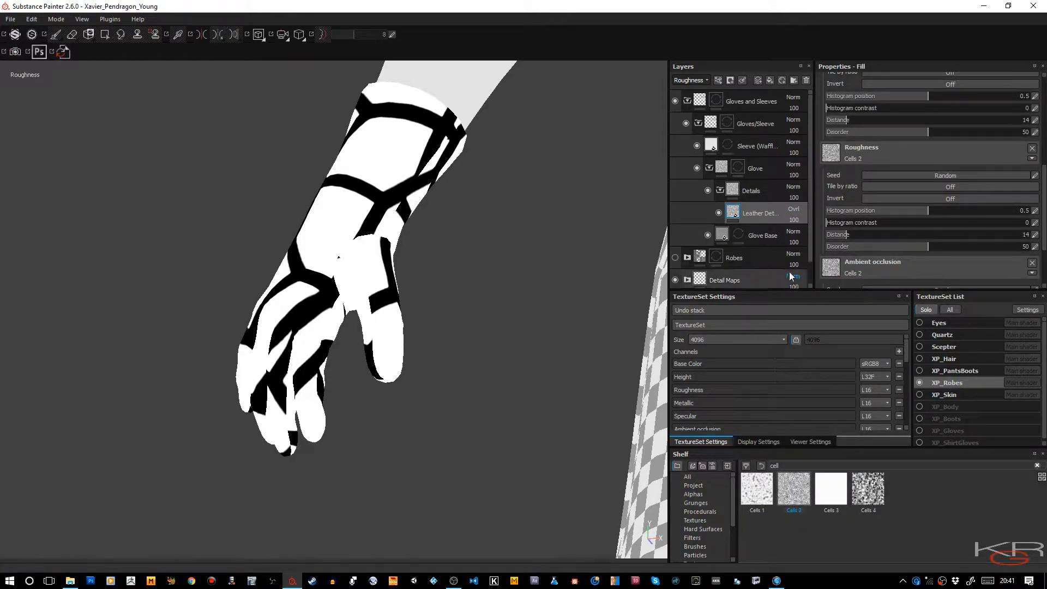
left_click(794, 211)
left_click(803, 381)
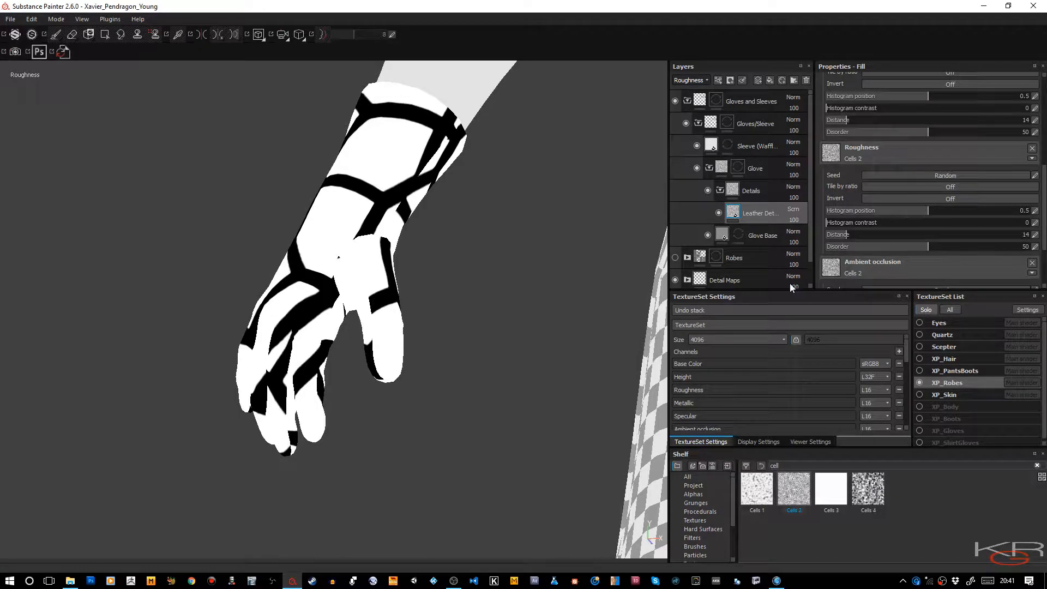
left_click(794, 211)
left_click(803, 313)
left_click(794, 209)
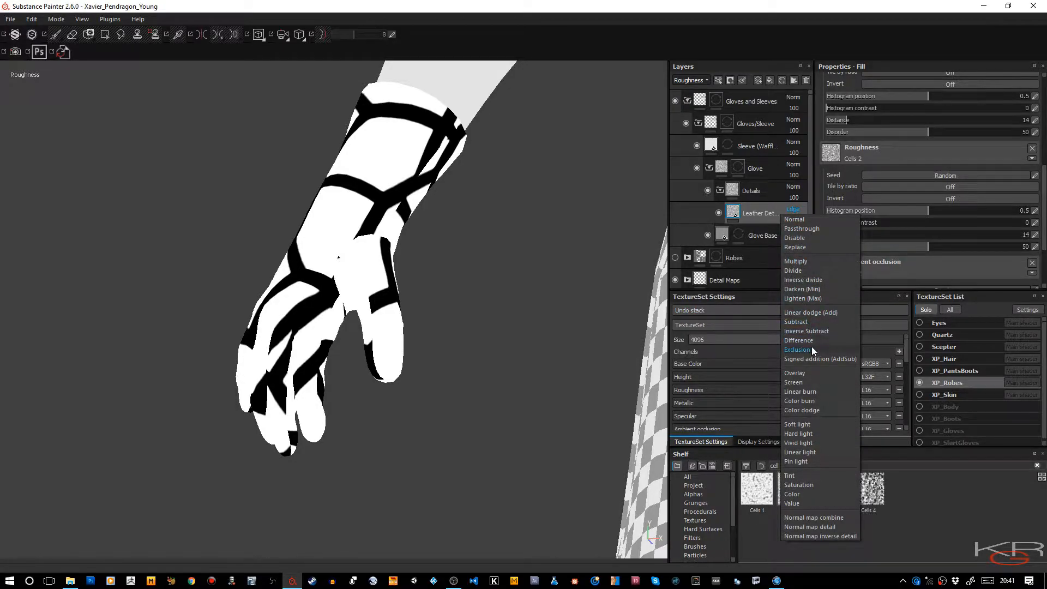
left_click(801, 290)
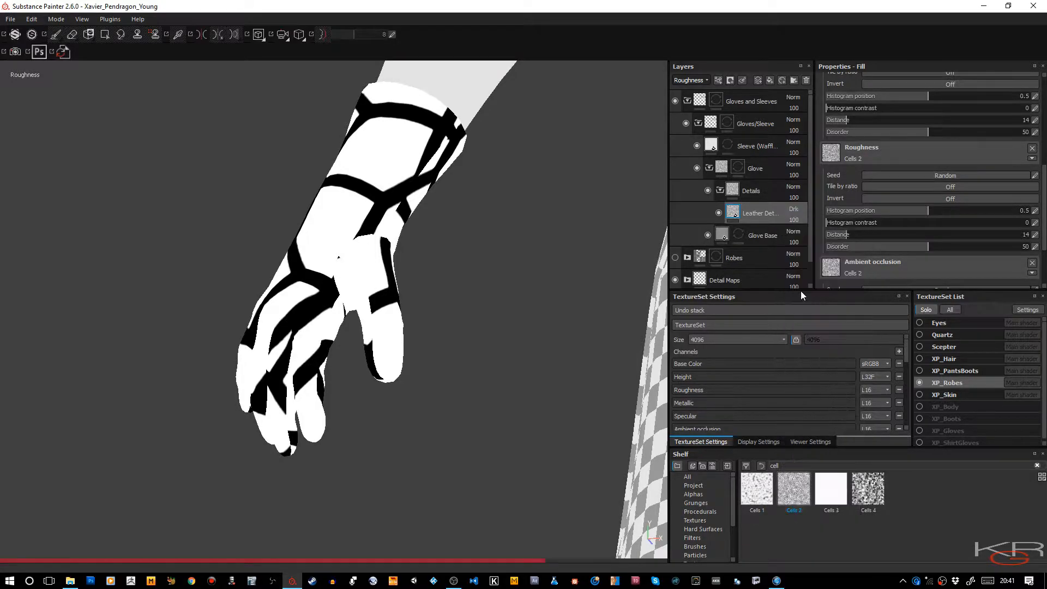
left_click(793, 212)
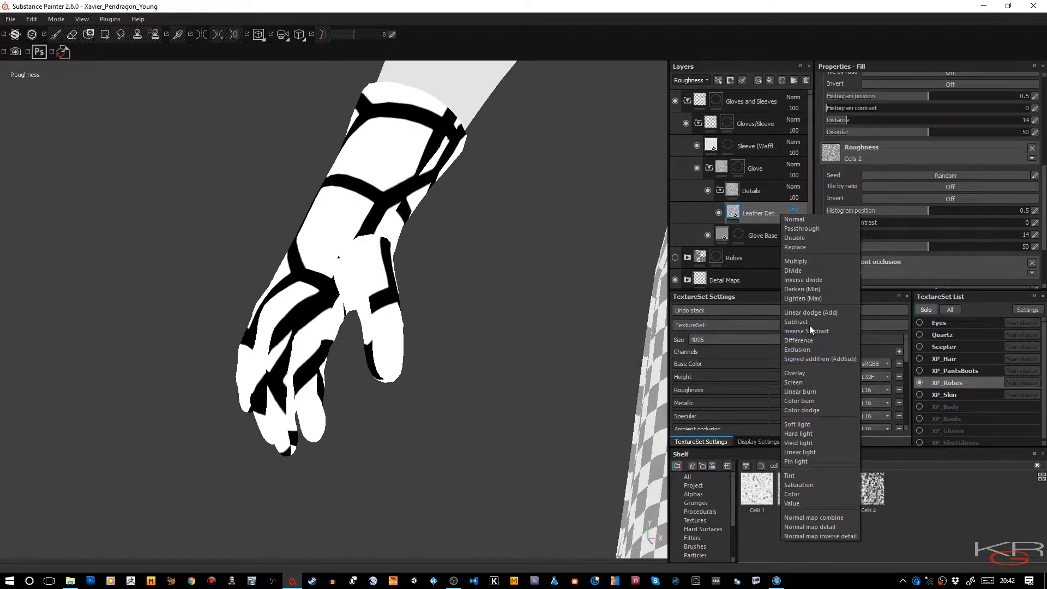
left_click(809, 264)
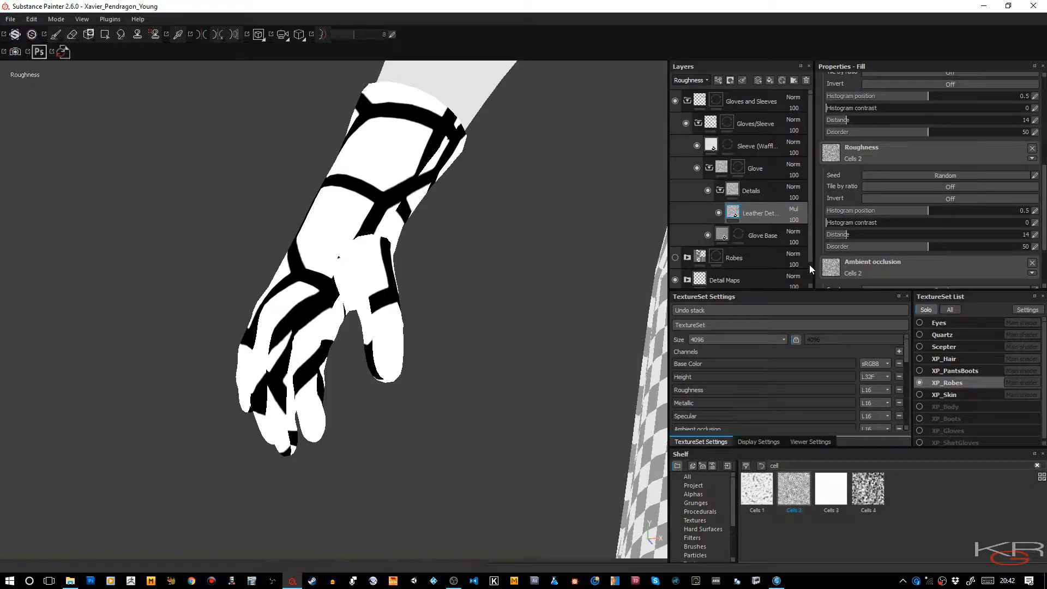
Add a Levels effect to the leather detail layer, targeting the Roughness channel, and invert it.
right_click(733, 213)
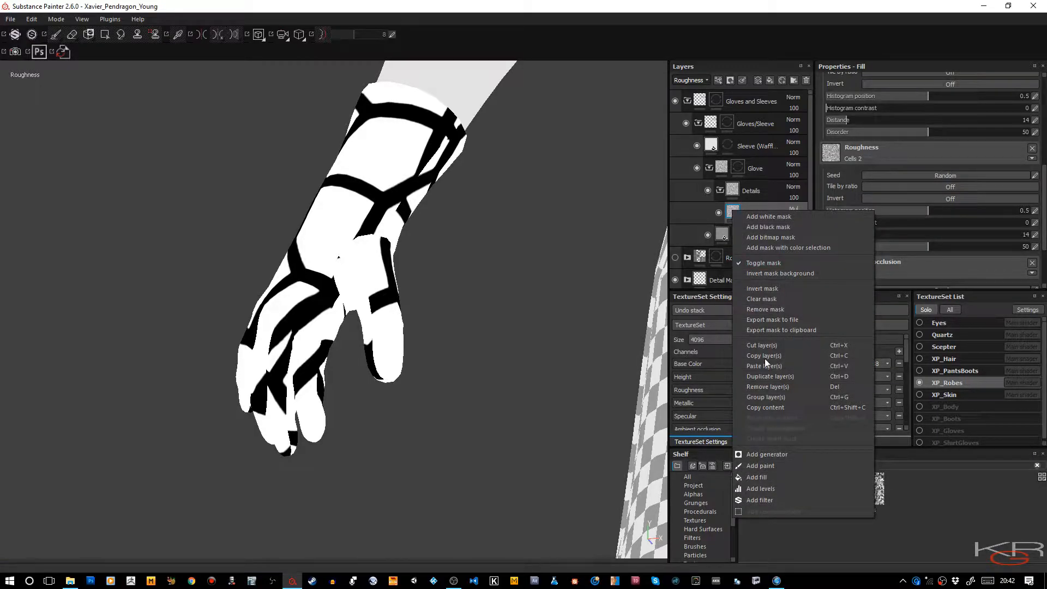
left_click(774, 489)
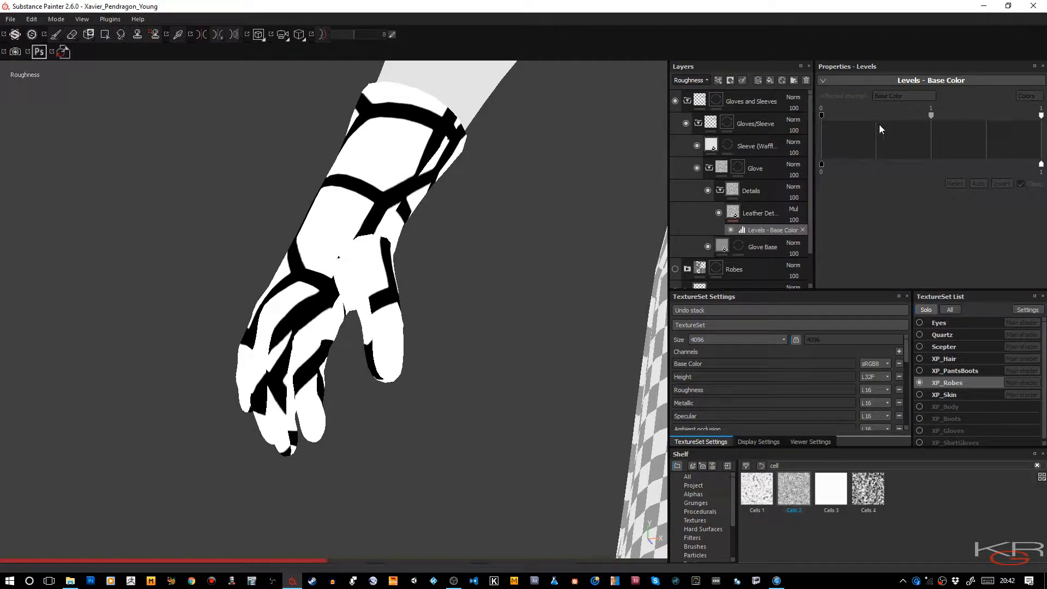
left_click(898, 97)
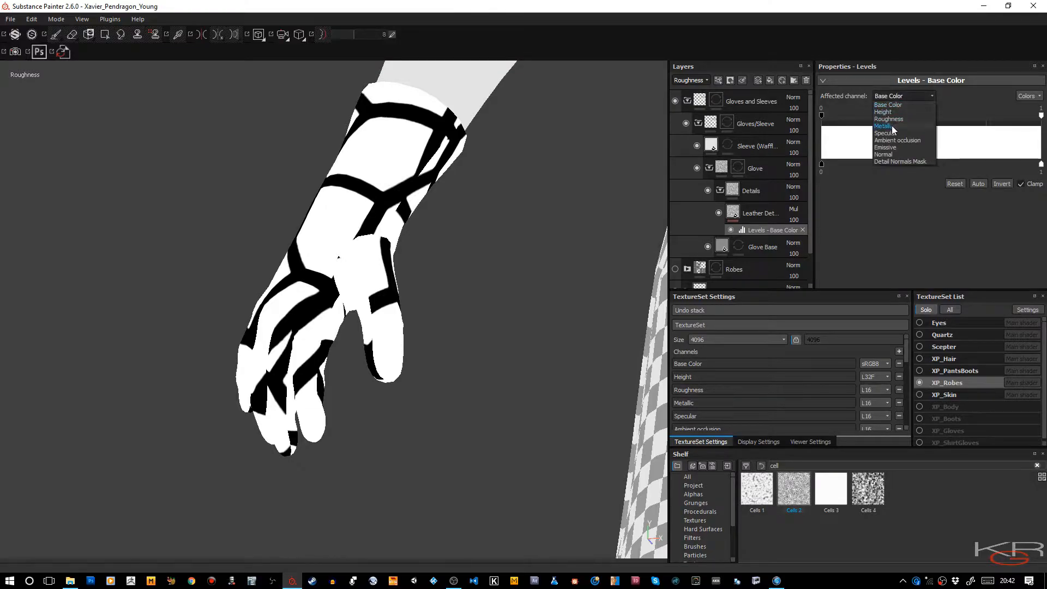
left_click(888, 119)
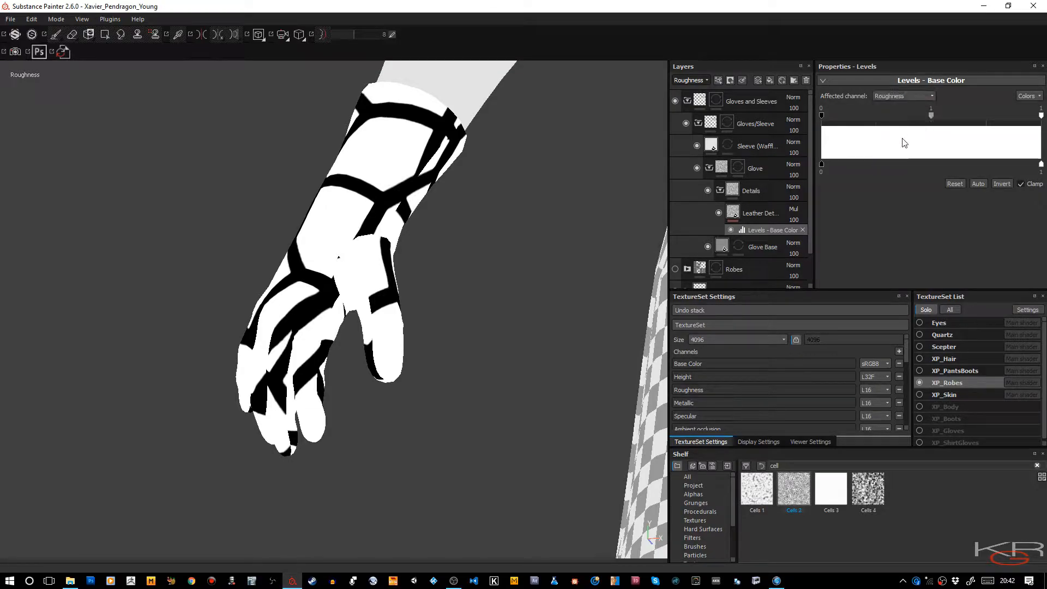
left_click(1003, 184)
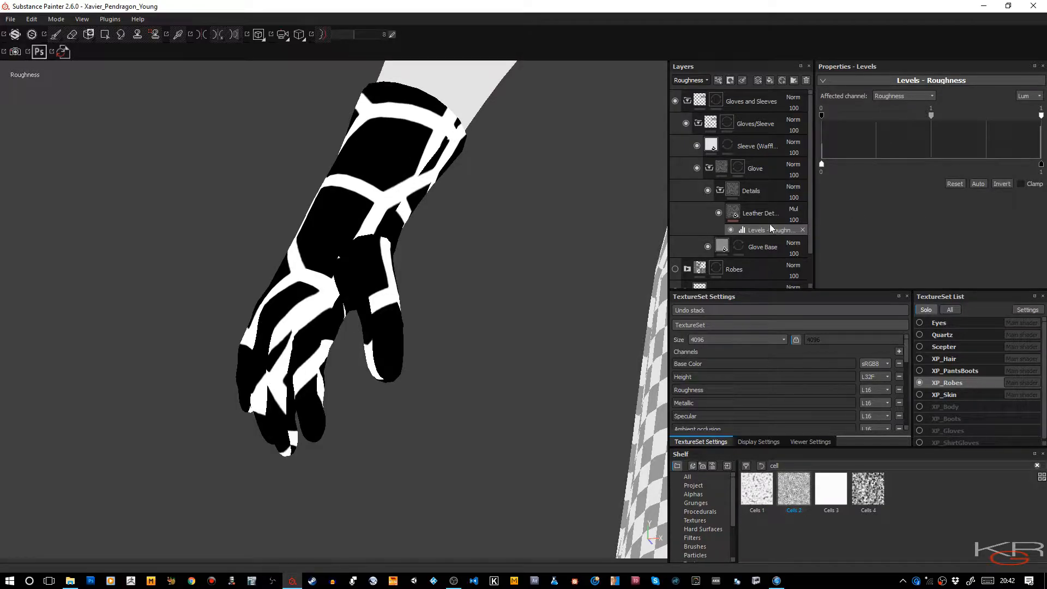
In the XP_PantsBoots texture set, examine the Boots Main detail layers, including the leather layer's blend mode, Blur and Roughness Levels effects.
scroll(749, 217, "down", 2)
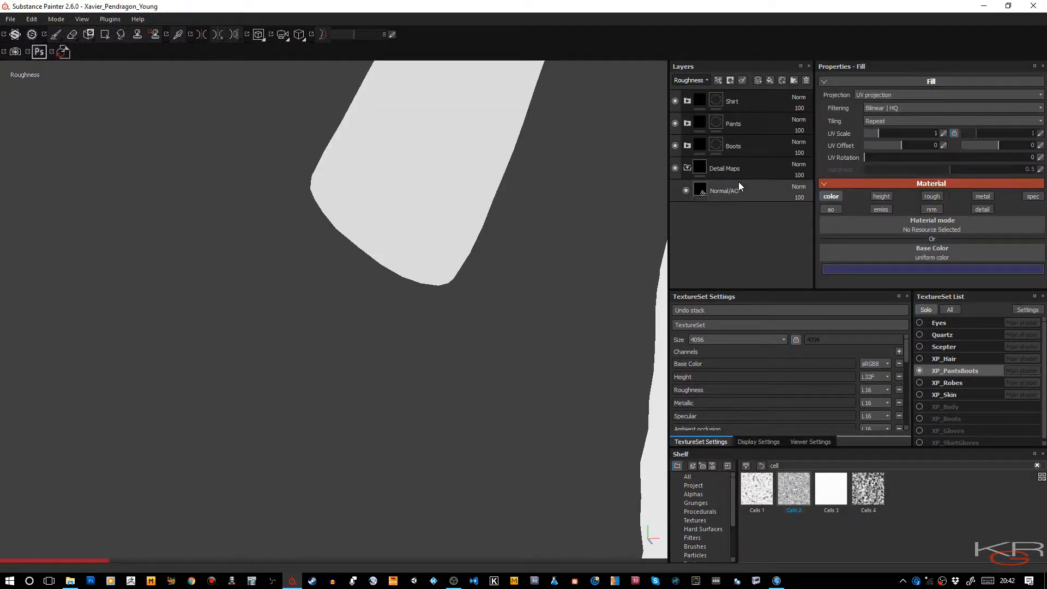
left_click(687, 145)
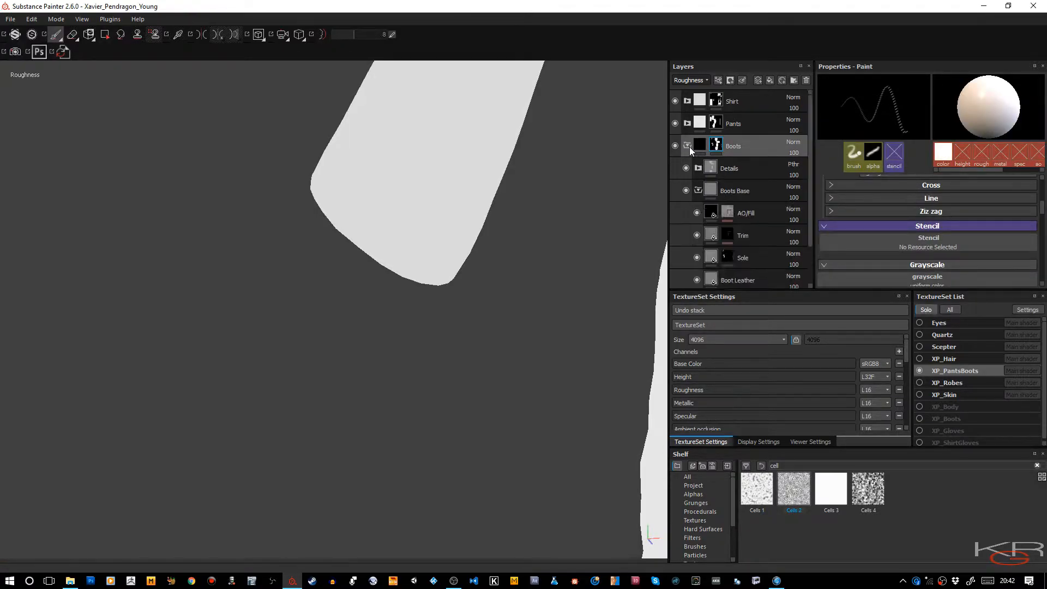
scroll(738, 171, "down", 1)
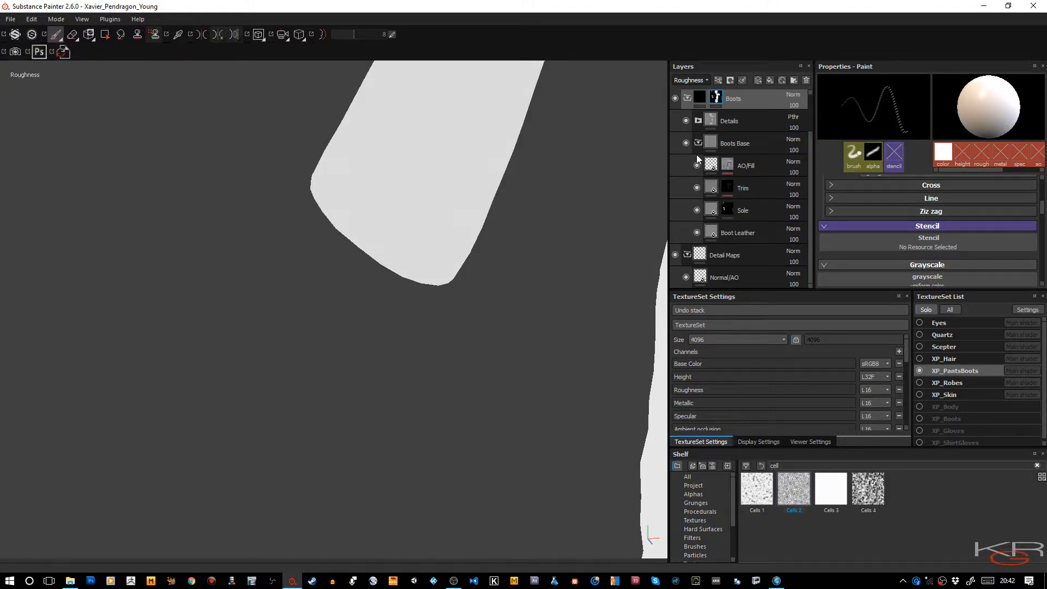
left_click(698, 121)
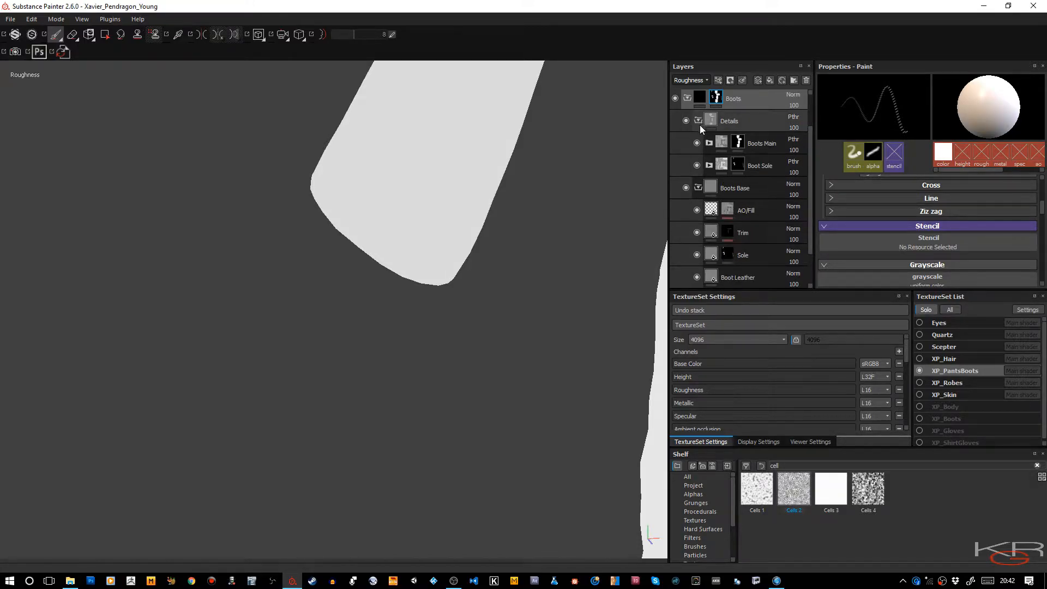
left_click(709, 143)
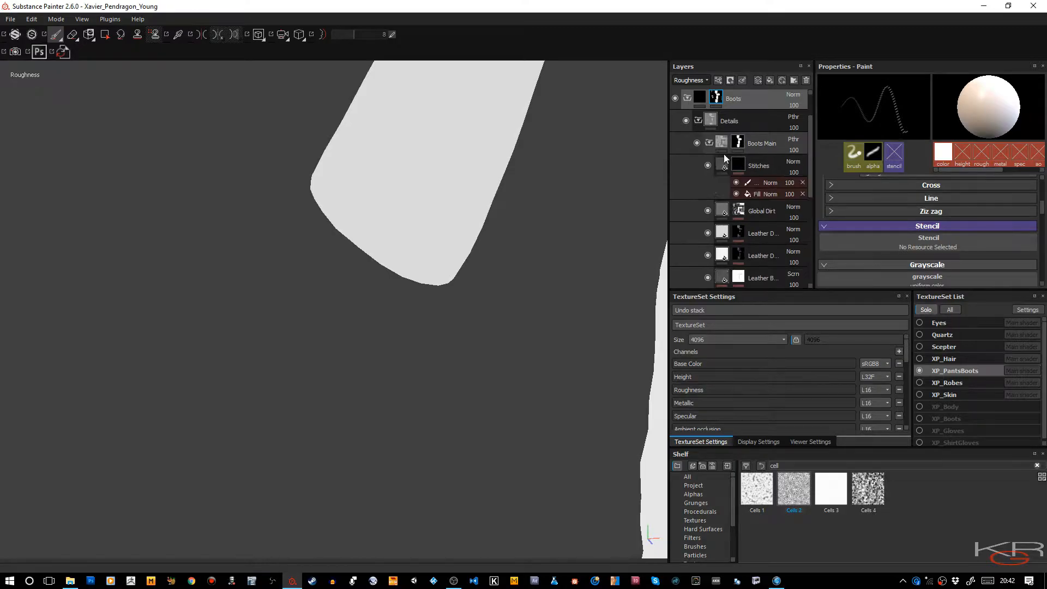
scroll(764, 157, "down", 1)
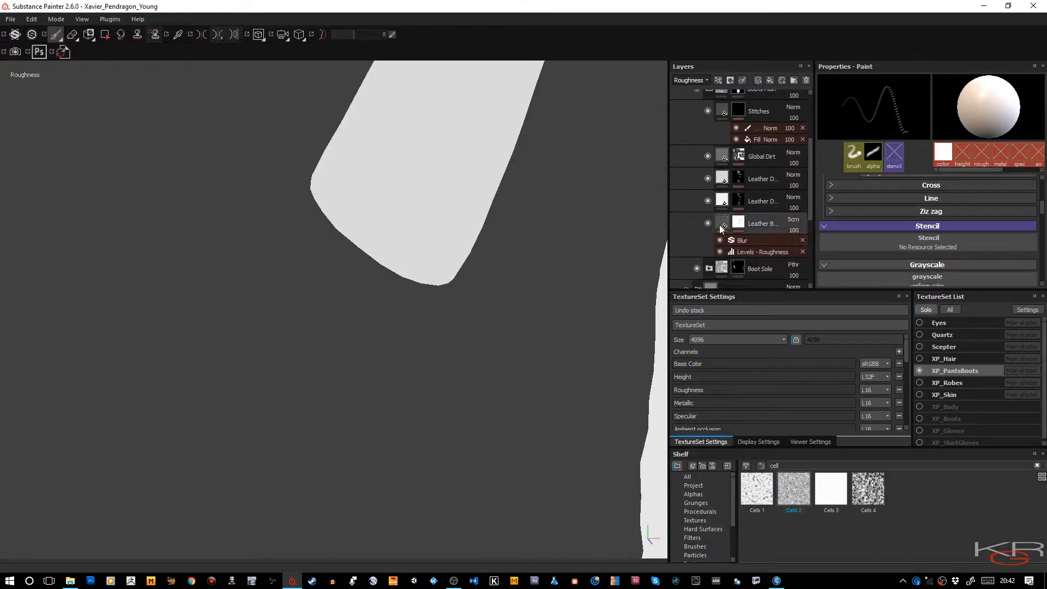
left_click(744, 251)
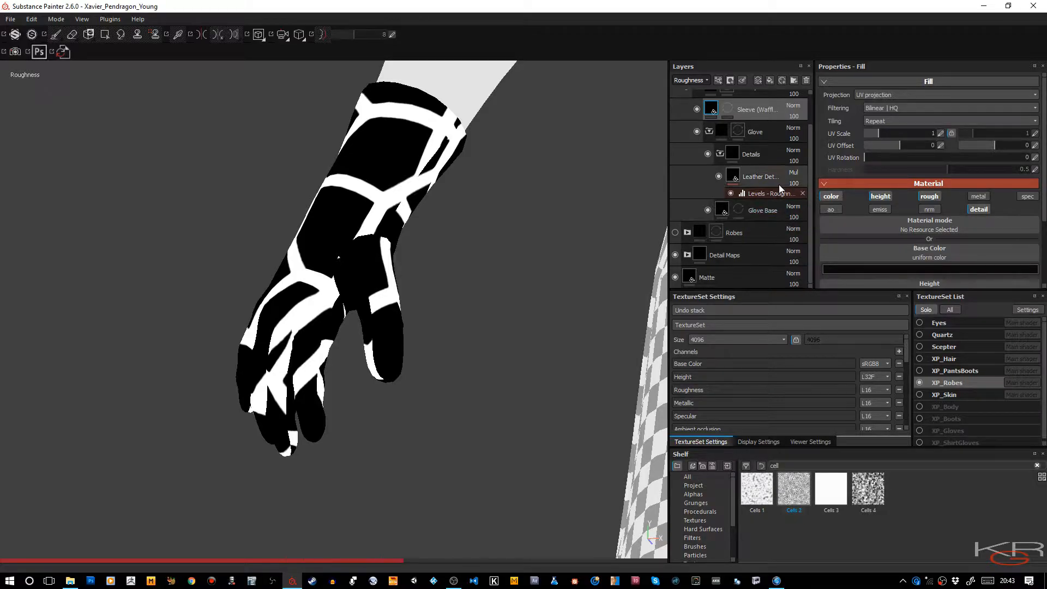
In XP_Robes, set the Roughness blend mode of the leather detail layer to Screen and of its Details folder to Passthrough.
left_click(794, 173)
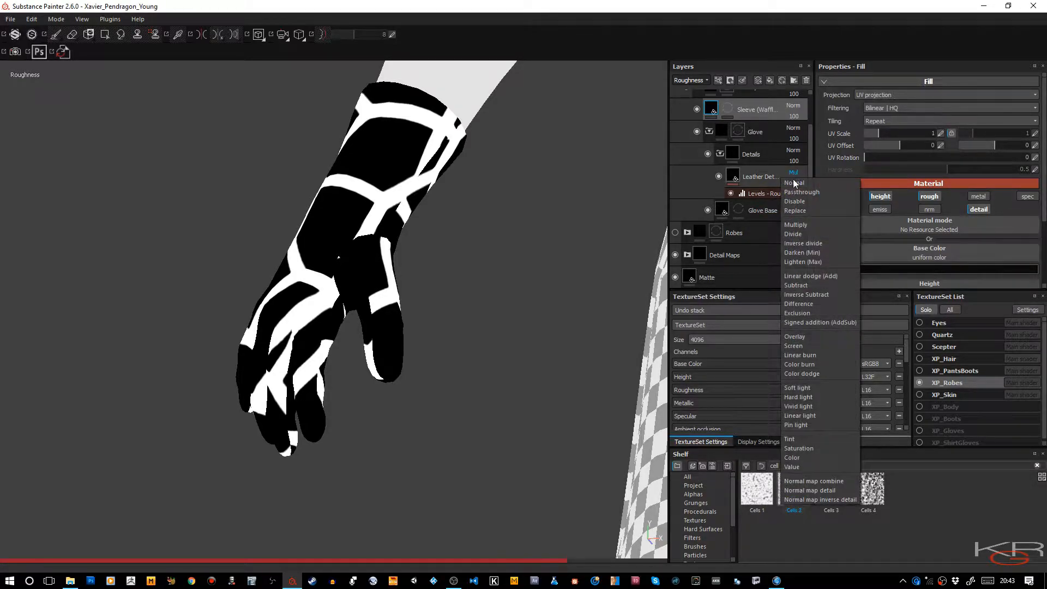
left_click(793, 346)
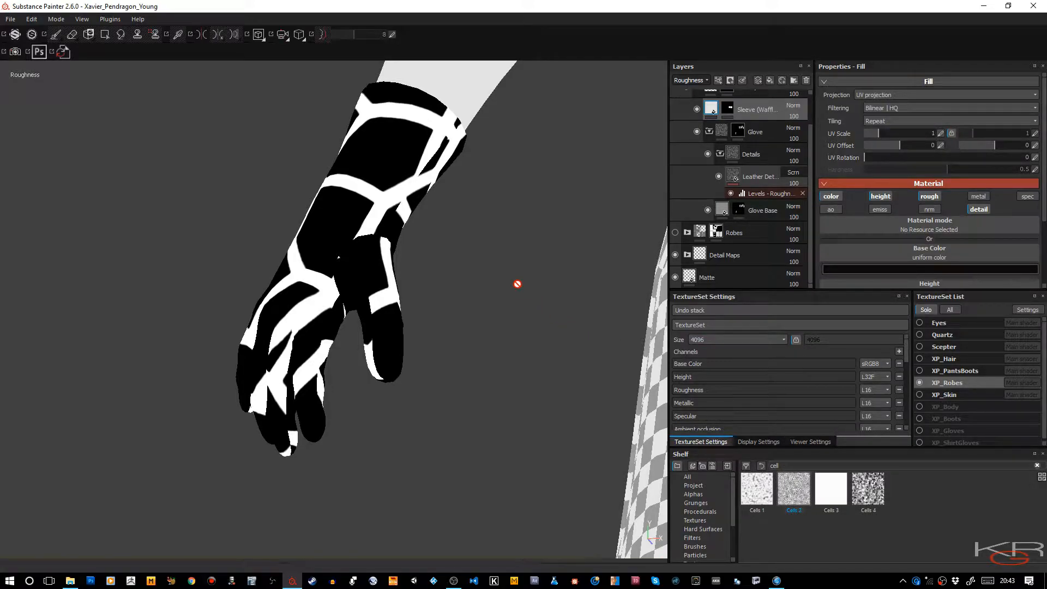
left_click_drag(464, 271, 434, 248, "alt")
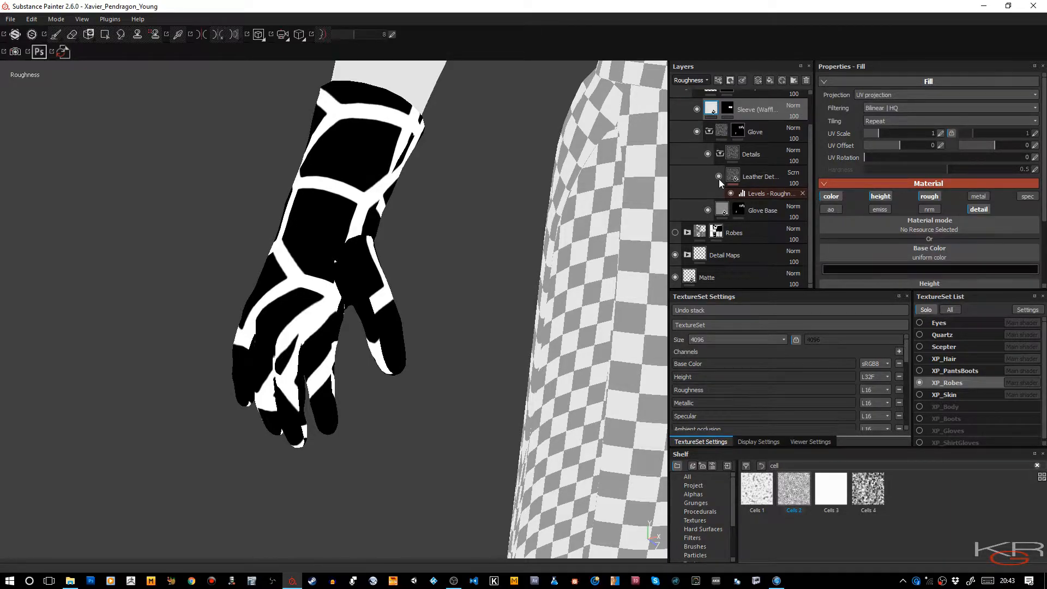
left_click(798, 156)
left_click(798, 170)
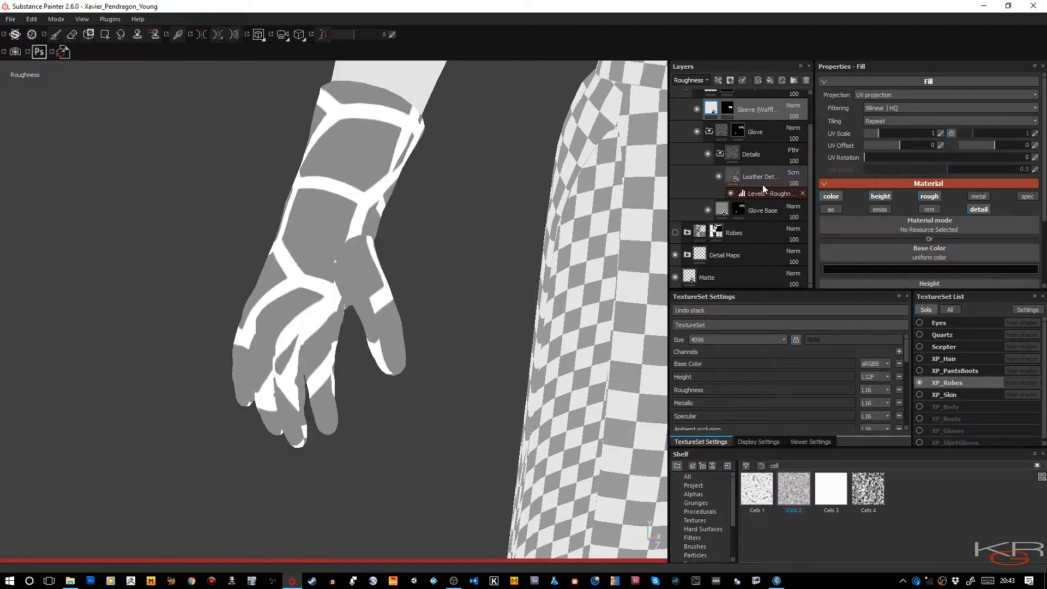
Add a filter effect to the leather detail layer and turn off its metallic, specular, emissive, normal and detail channels.
right_click(734, 186)
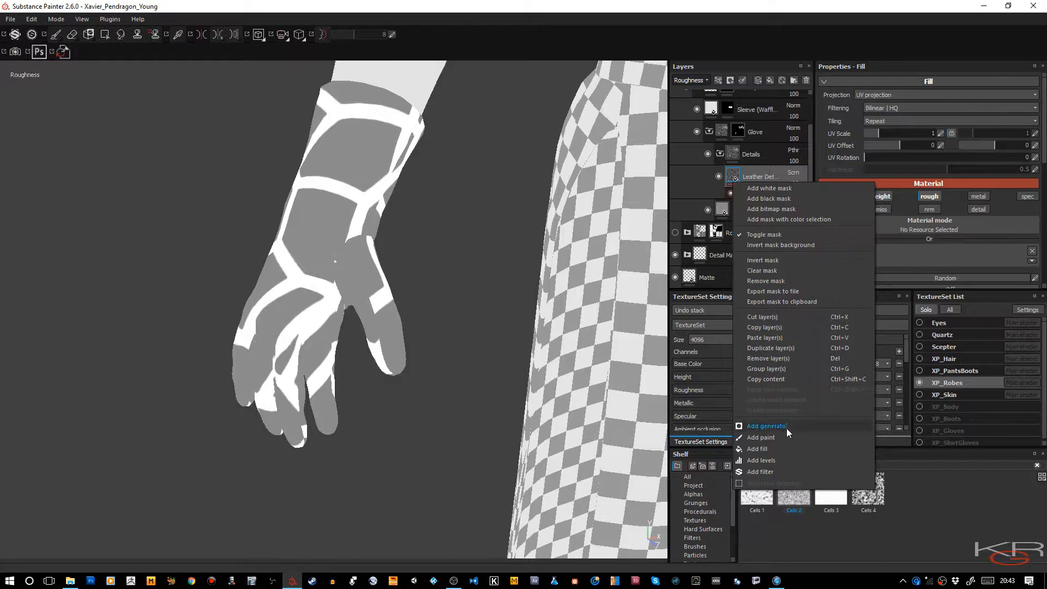
left_click(781, 472)
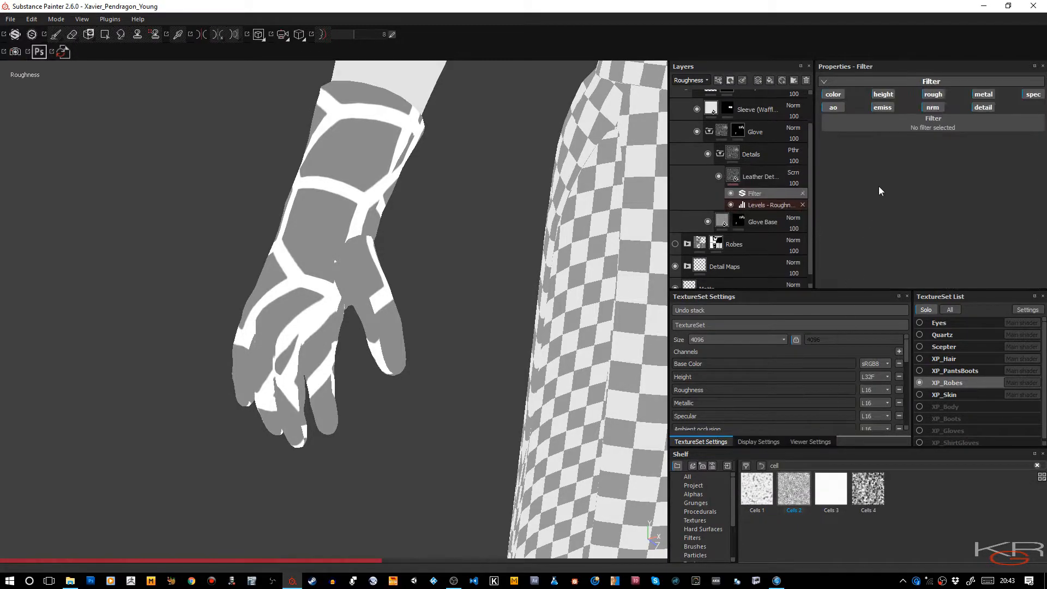
left_click(876, 109)
left_click(982, 106)
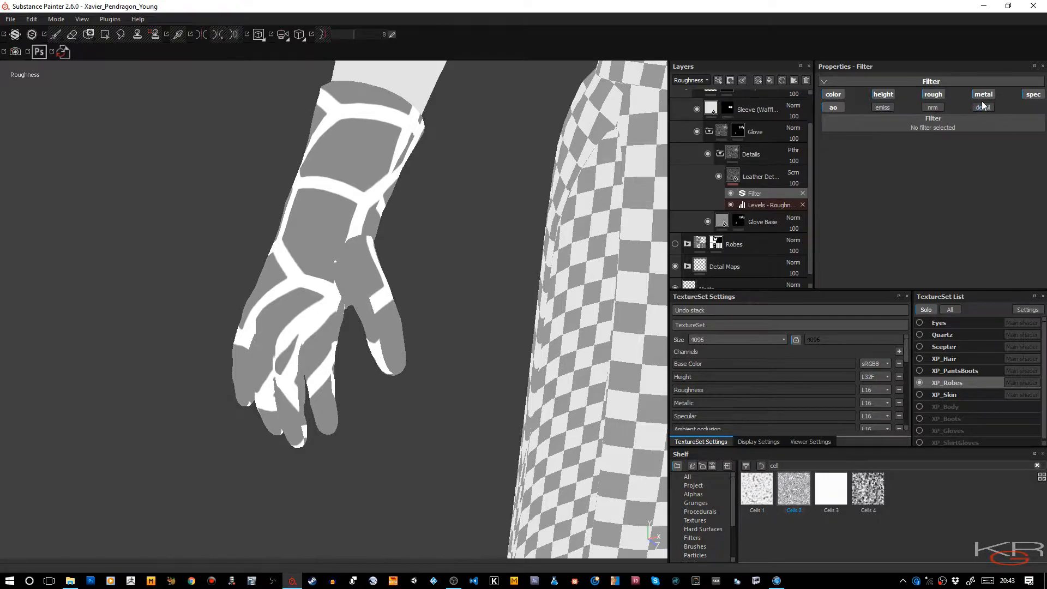
left_click(983, 94)
left_click(1033, 93)
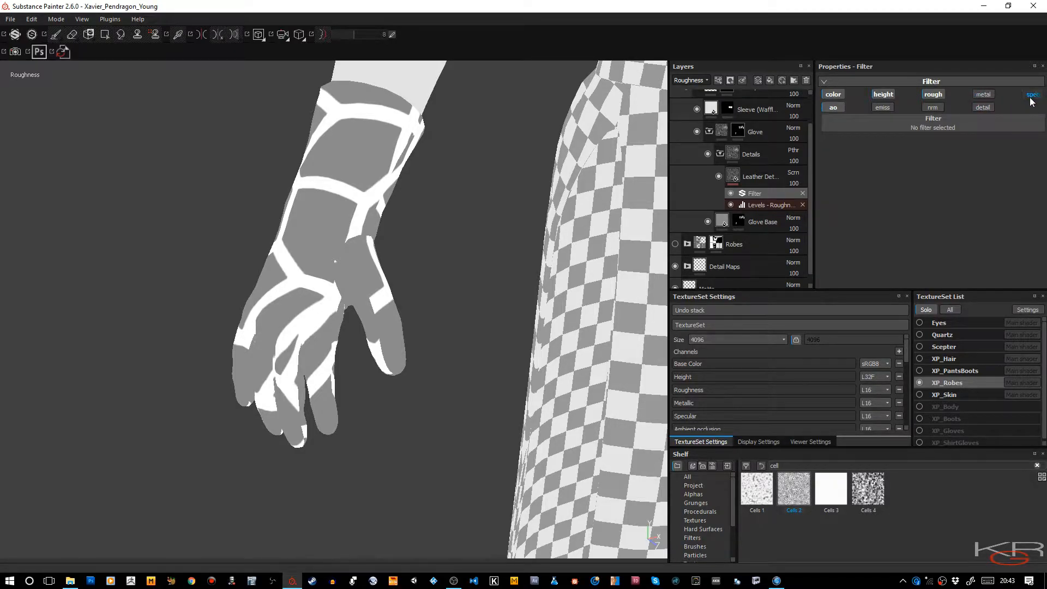
Choose Blur as the leather detail layer's filter, with an intensity of 0.4 and Blur Wrap on.
left_click(927, 127)
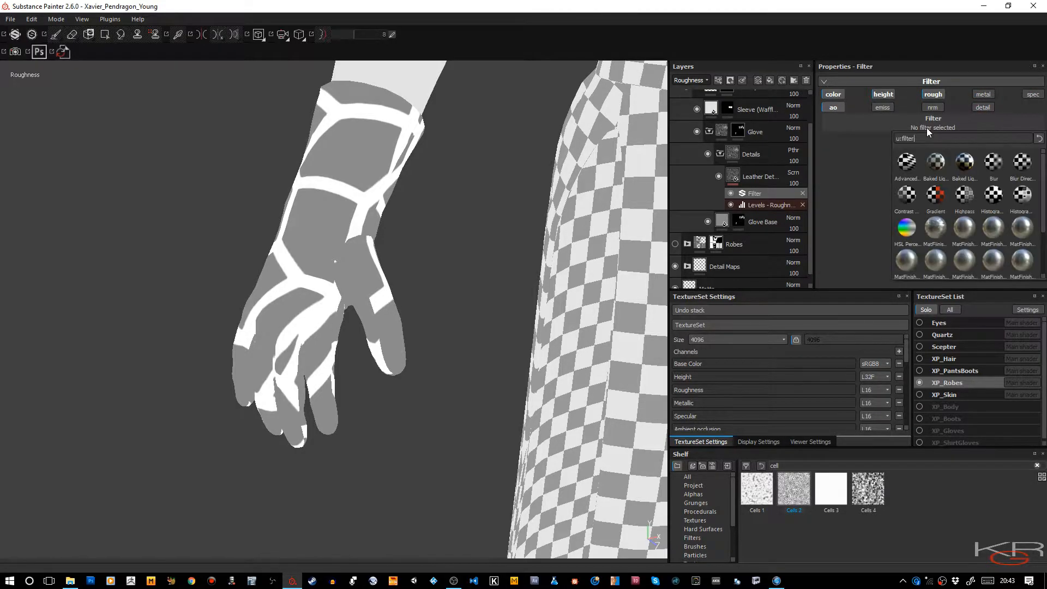
left_click(993, 162)
left_click(1038, 141)
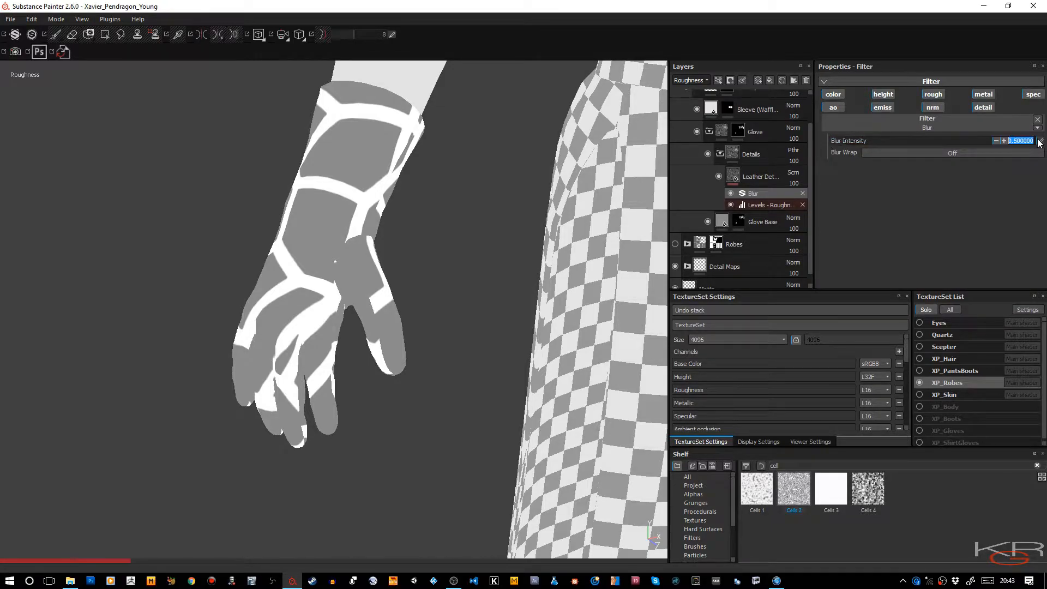
key("BackSpace")
type(".4")
key("Return")
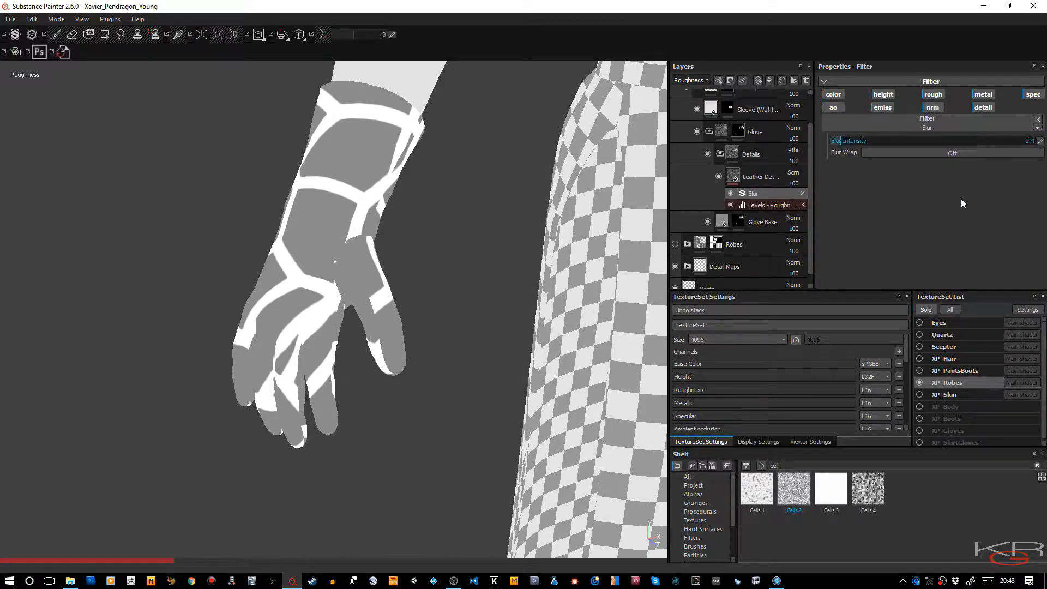
left_click(898, 154)
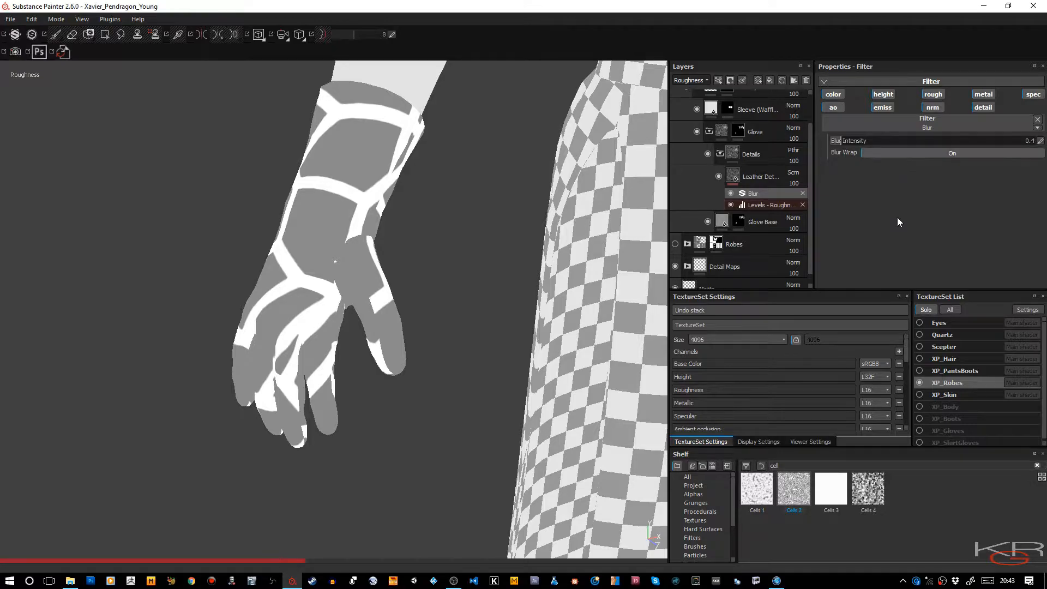
Display the full material on the model and compare the glove with the leather detail layer hidden and shown.
left_click_drag(734, 174, 446, 293)
key("c")
key("c")
key("c")
key("m")
left_click_drag(444, 275, 432, 284)
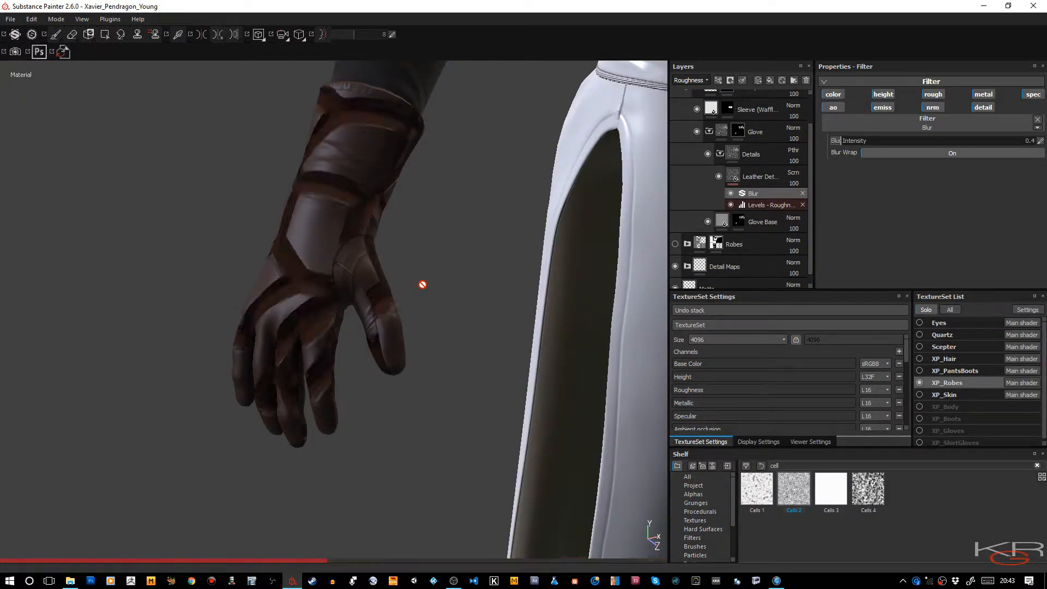
left_click_drag(392, 262, 341, 240, "alt")
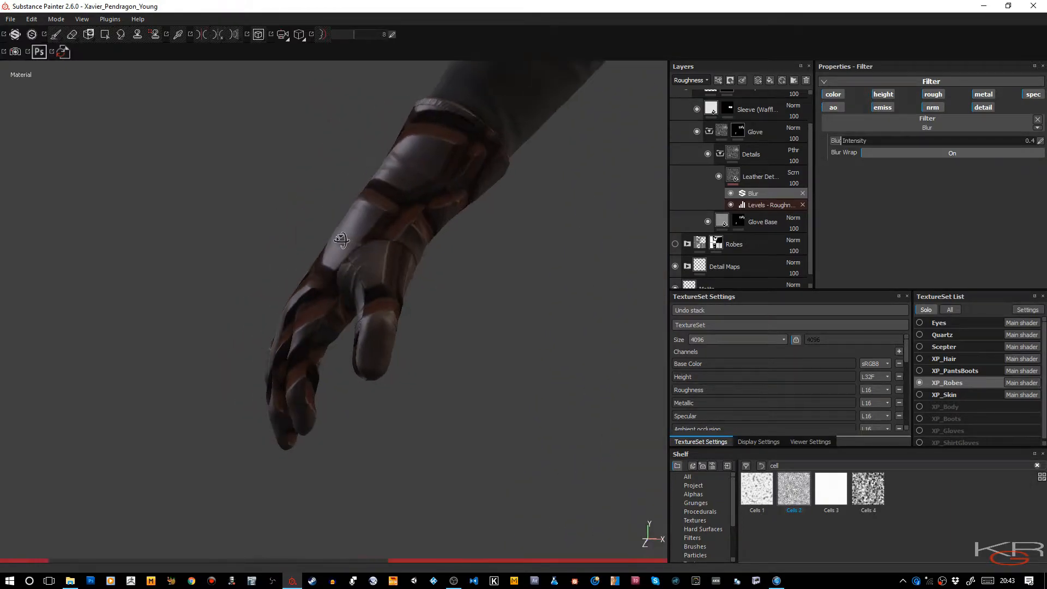
left_click(718, 177)
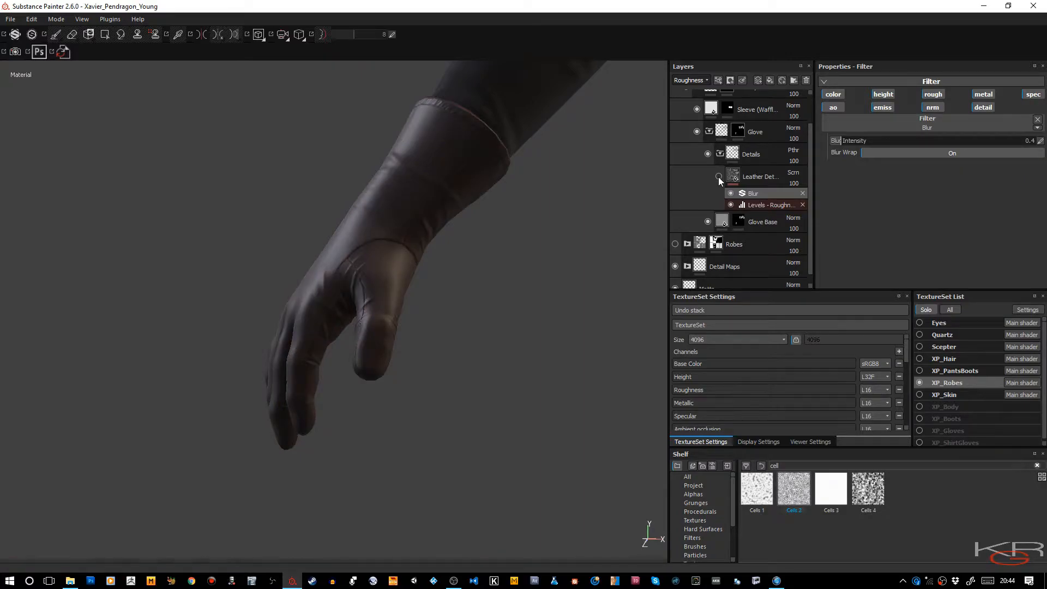
left_click(718, 177)
left_click_drag(533, 260, 596, 311, "alt")
left_click_drag(482, 305, 458, 247, "alt")
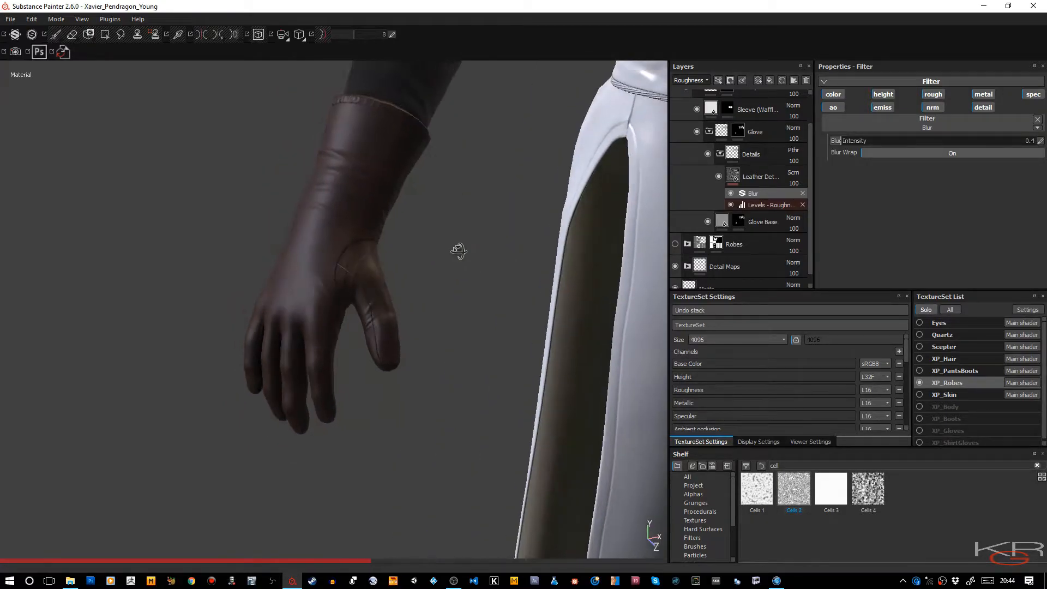
Switch the layer stack to the Height channel and set the leather detail layer's opacity there to 1.
left_click(706, 80)
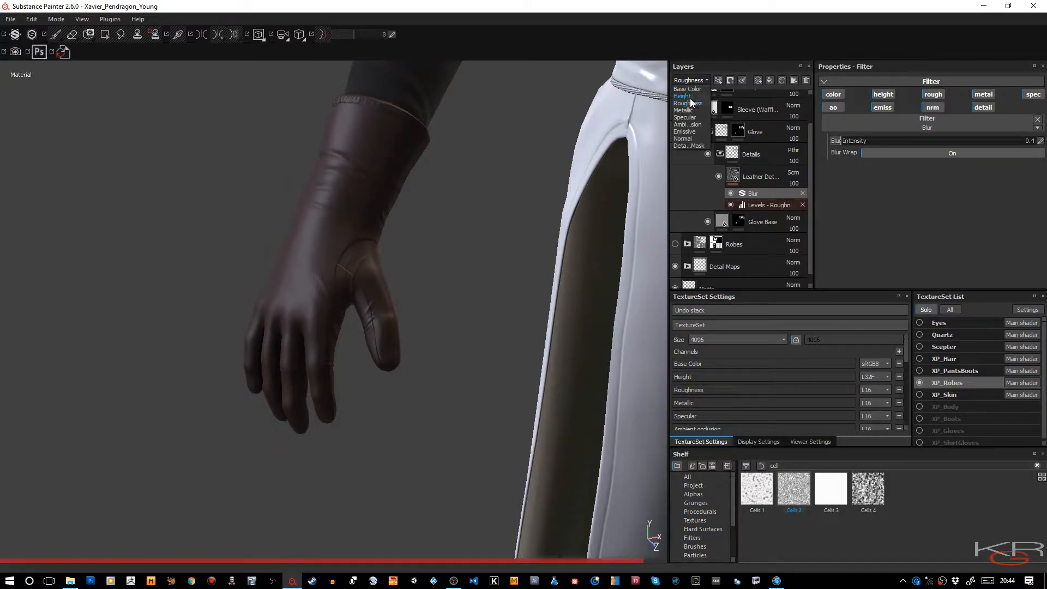
left_click(688, 96)
left_click(794, 182)
left_click(813, 194)
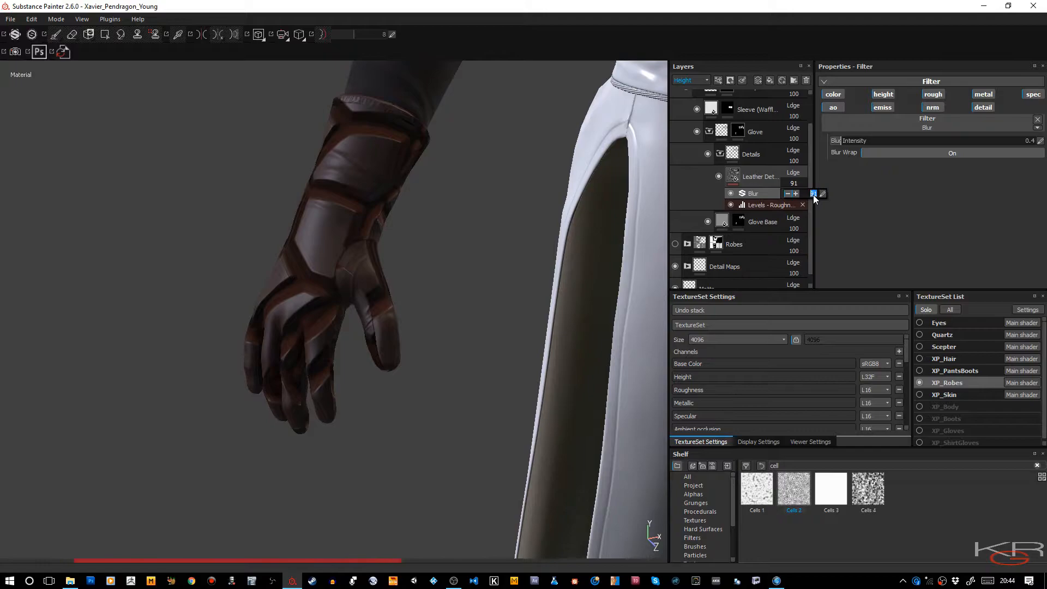
type("1")
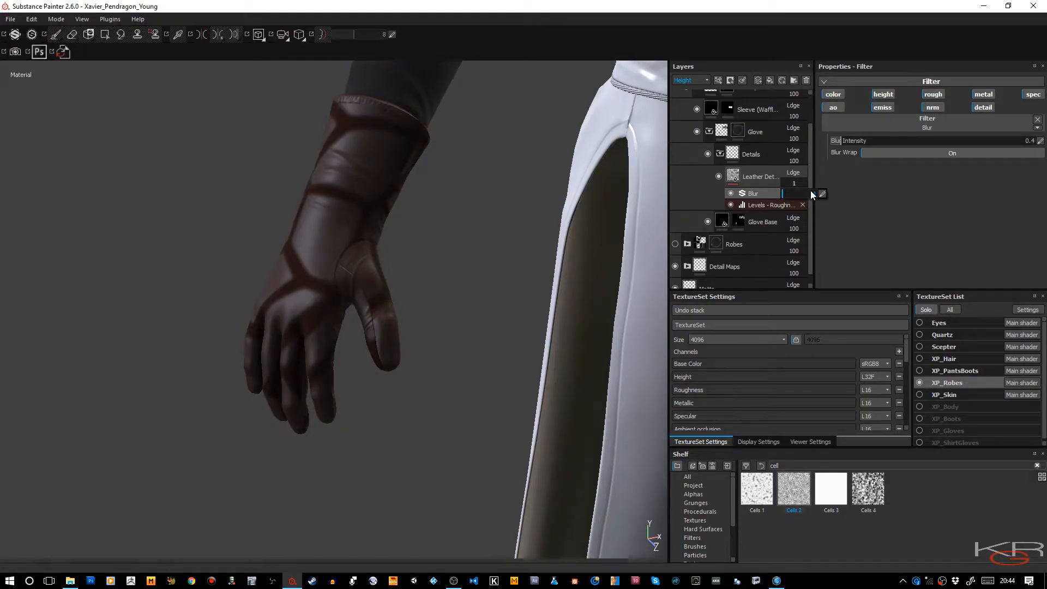
Raise the leather detail fill's UV scale to about 88.61 and check the cell pattern up close on the glove.
left_click(733, 176)
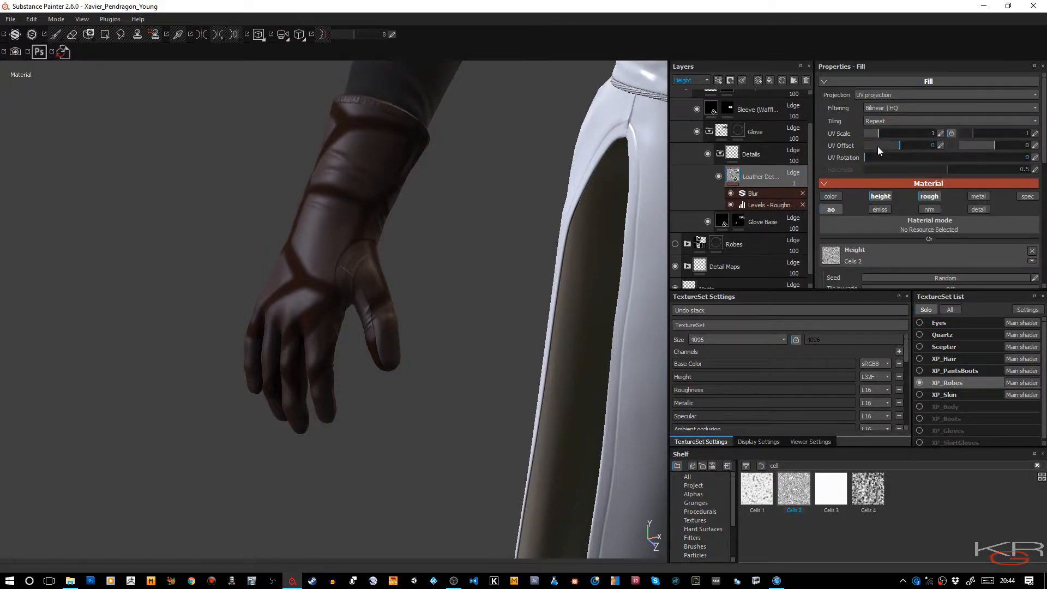
left_click_drag(882, 138, 884, 138)
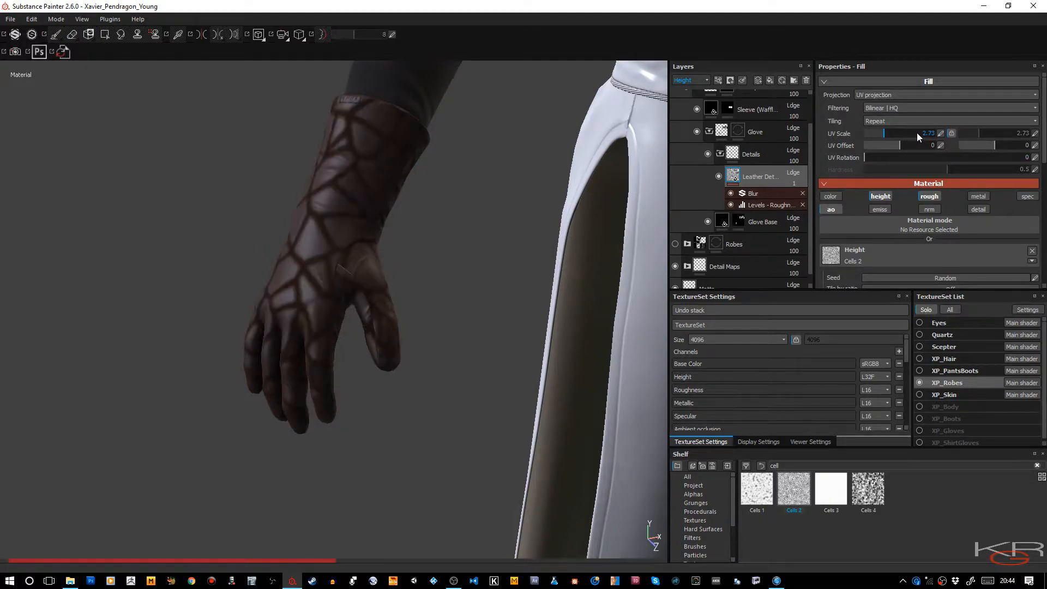
left_click_drag(917, 132, 927, 134)
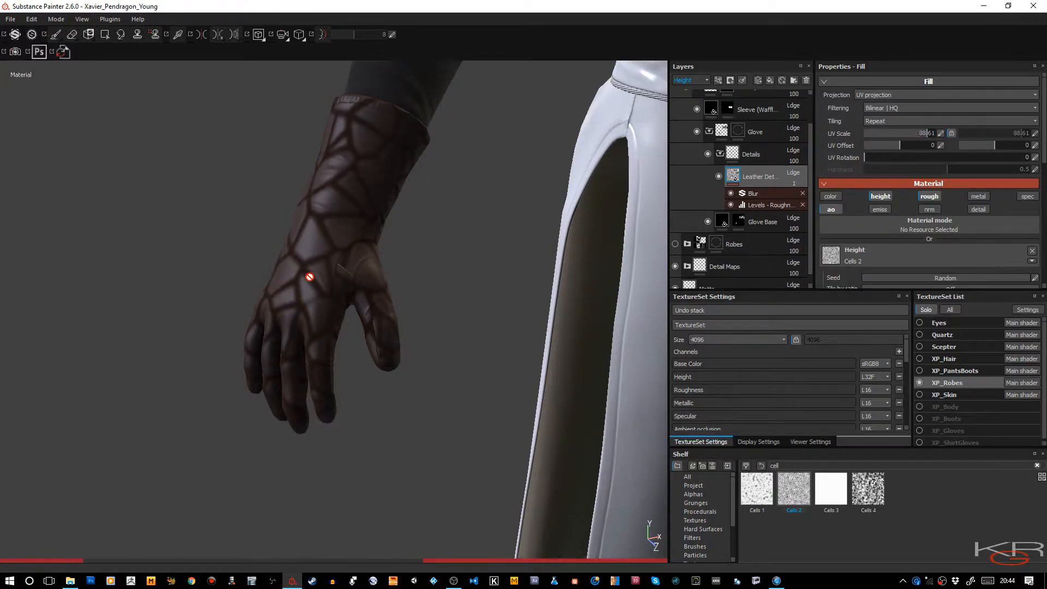
scroll(369, 225, "up", 2)
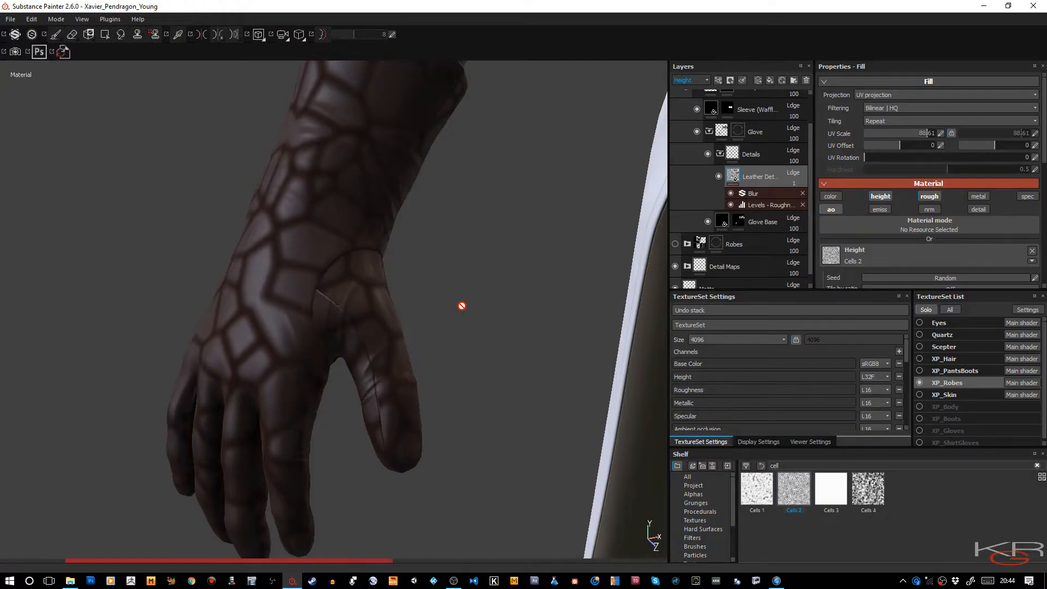
Set the leather detail fill's UV scale to 32 and raise the layer's Height opacity to 9.
left_click(918, 136)
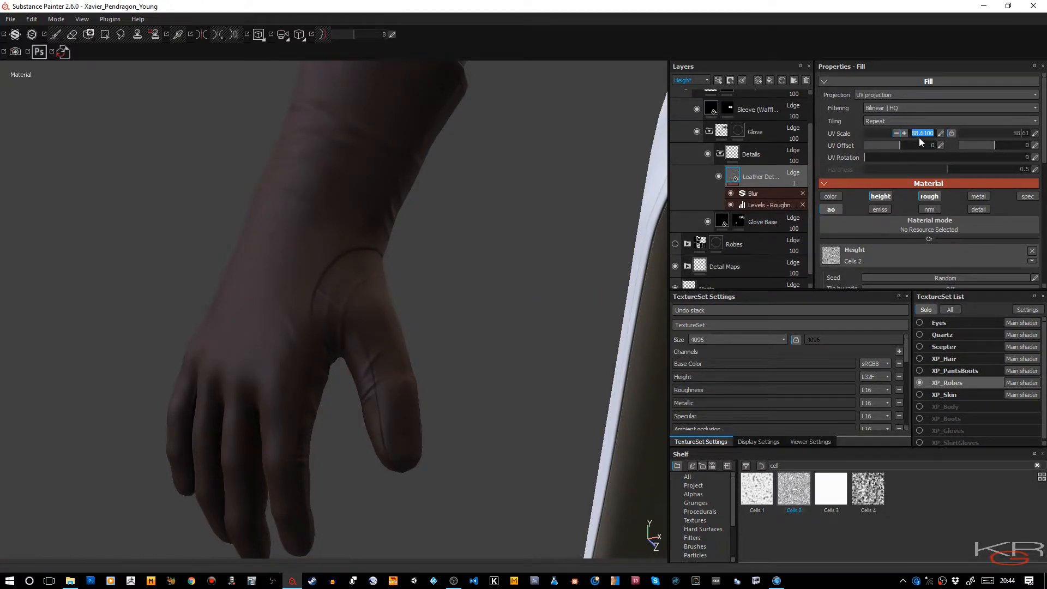
key("Return")
left_click(941, 133)
type("32")
key("Return")
left_click(784, 197)
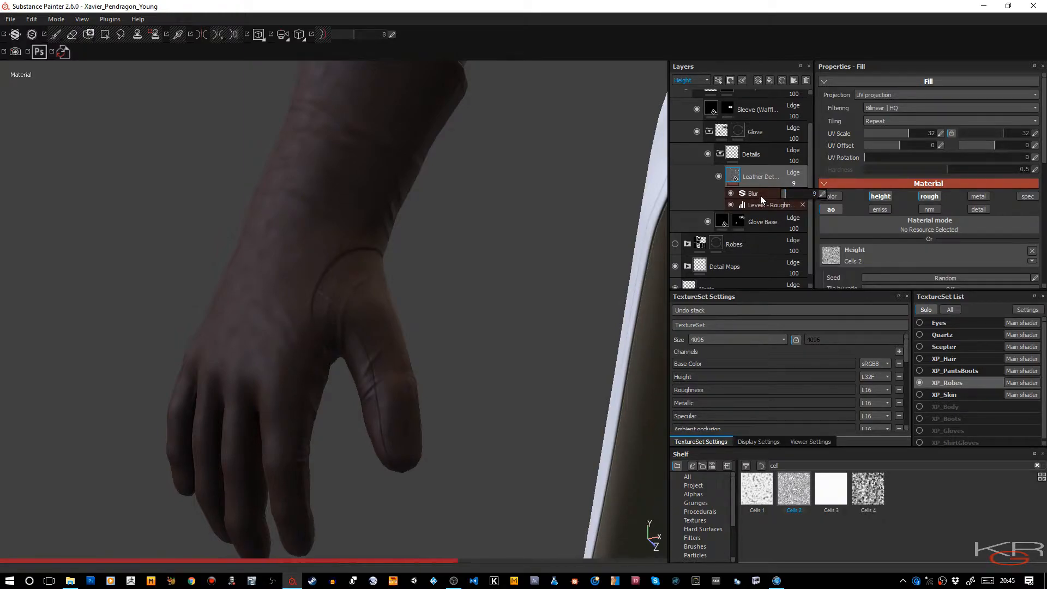
Lower the leather detail Blur filter's intensity to 0.2 and further to 0.04.
left_click(760, 195)
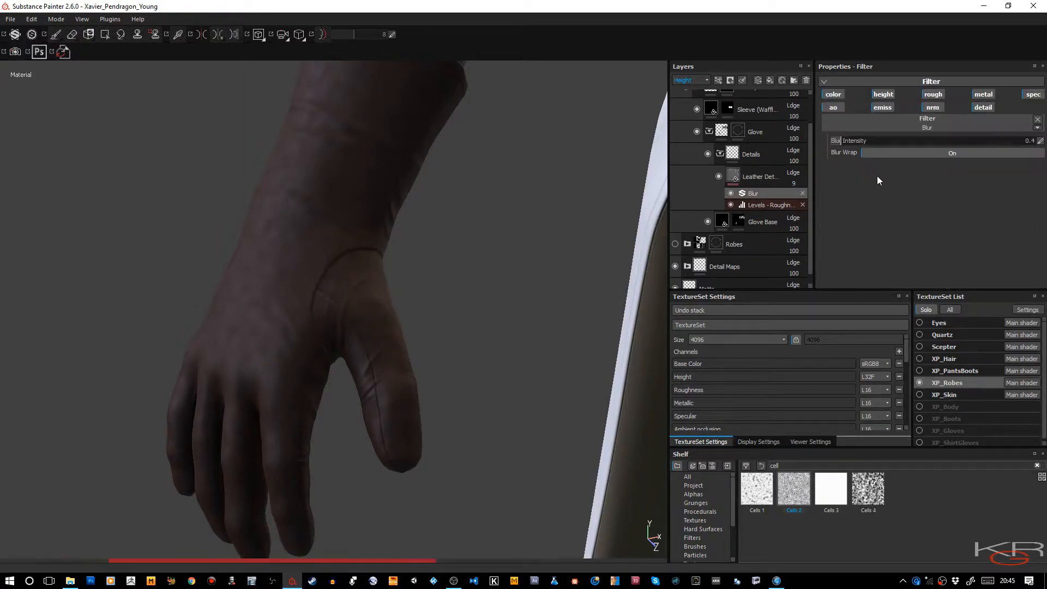
left_click(1040, 143)
key("BackSpace")
type(".2")
key("Return")
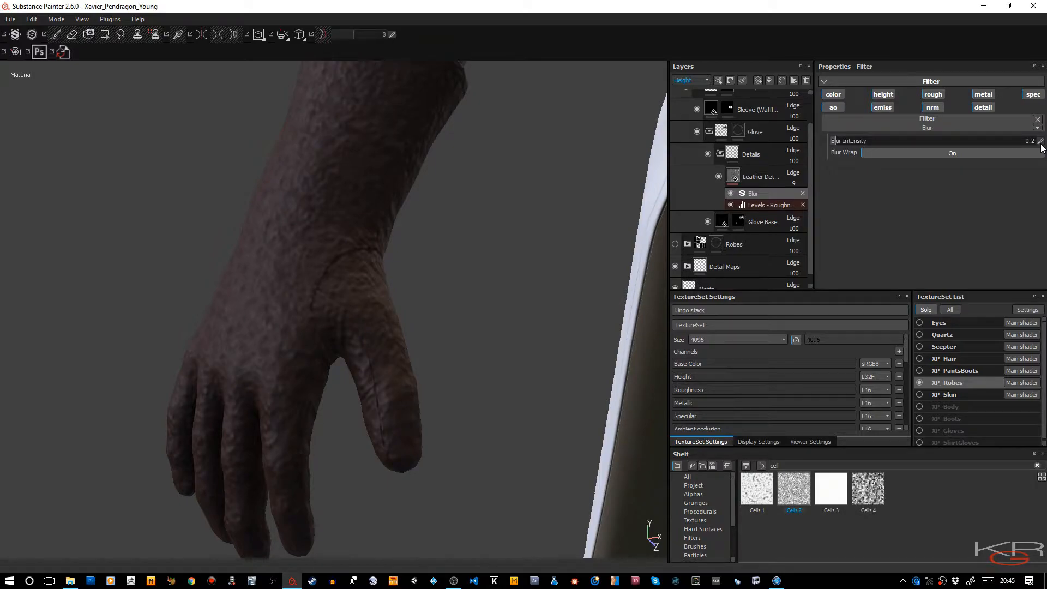
left_click(1041, 141)
type("0.04")
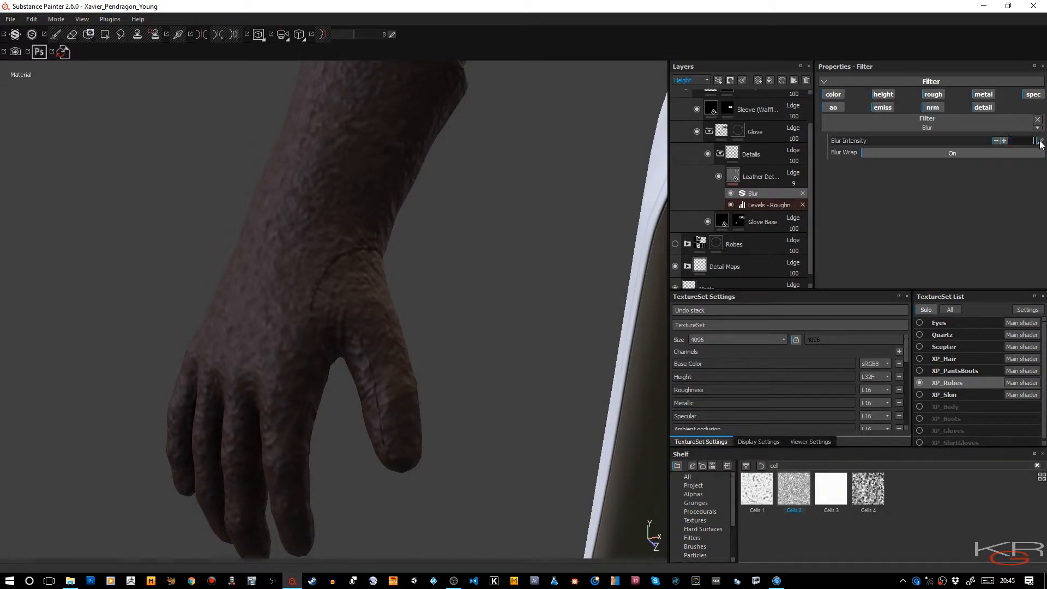
key("Return")
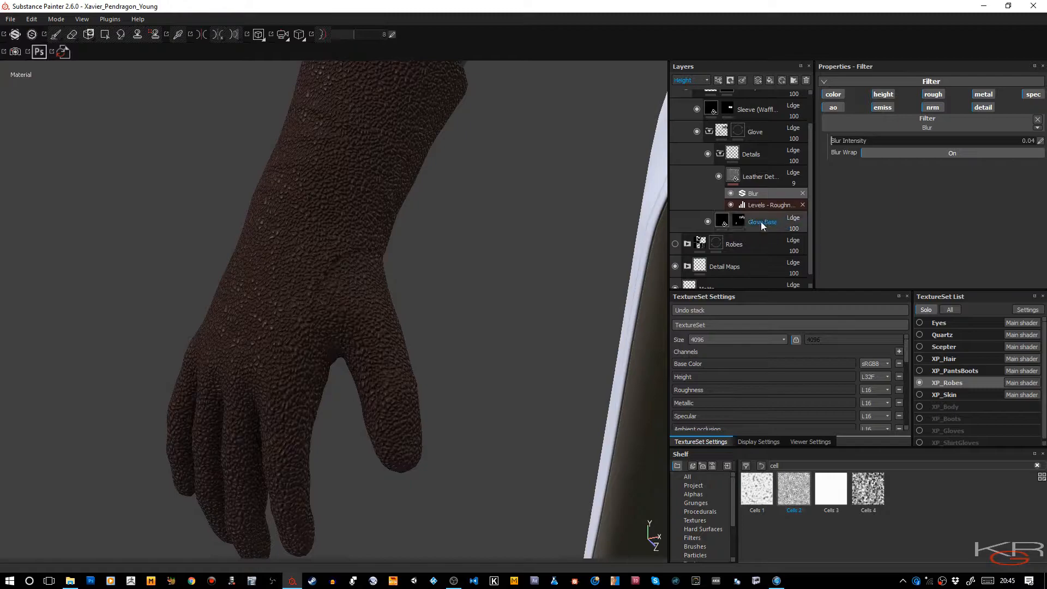
Set the leather detail fill's UV scale to 36 and reduce the layer's Height opacity to 1.
left_click(734, 176)
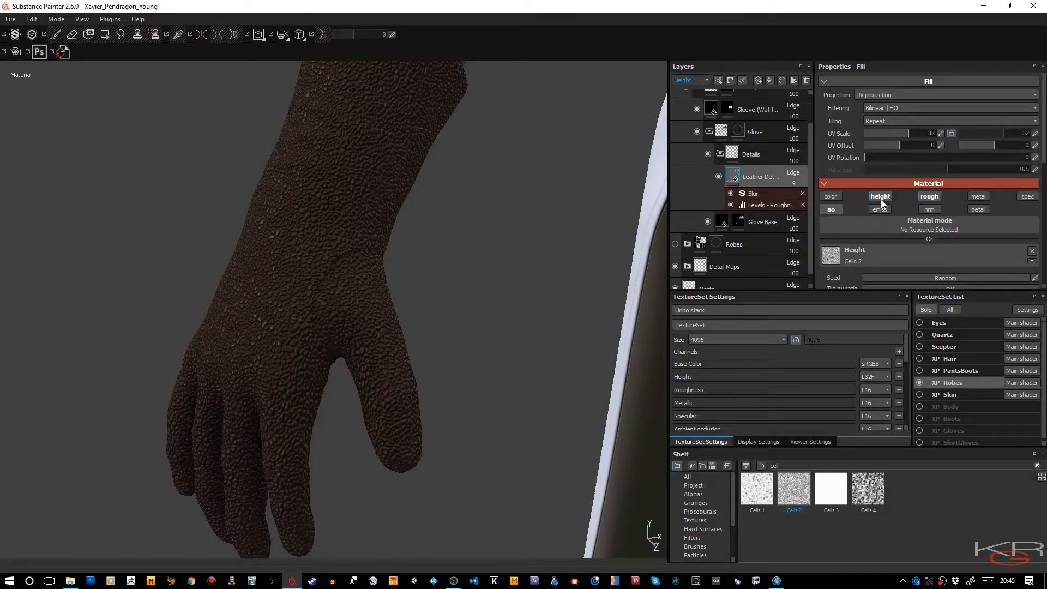
left_click(941, 134)
type("3")
key("Return")
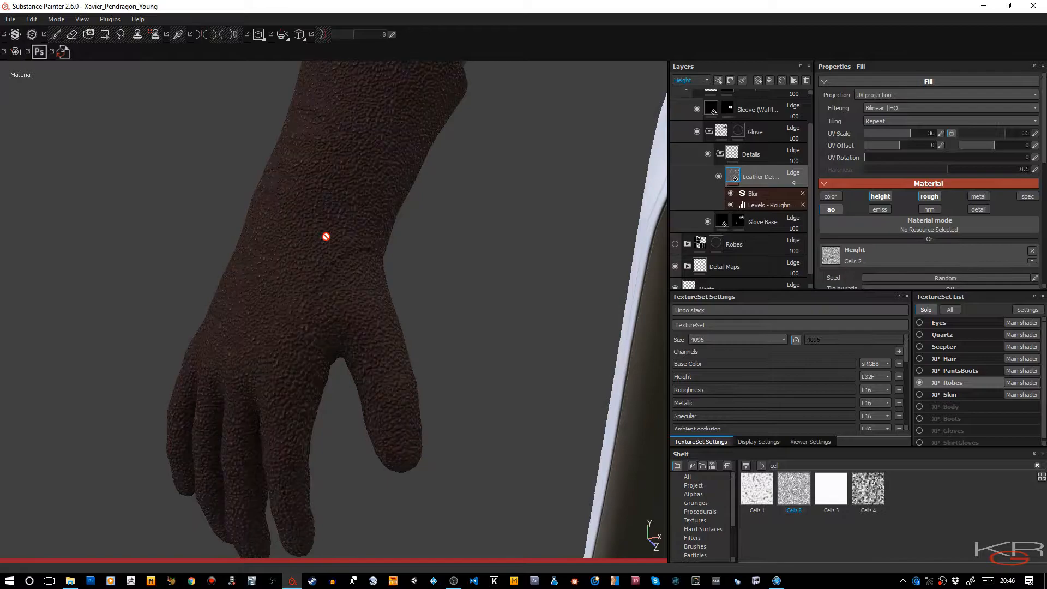
right_click_drag(326, 237, 479, 331, "alt")
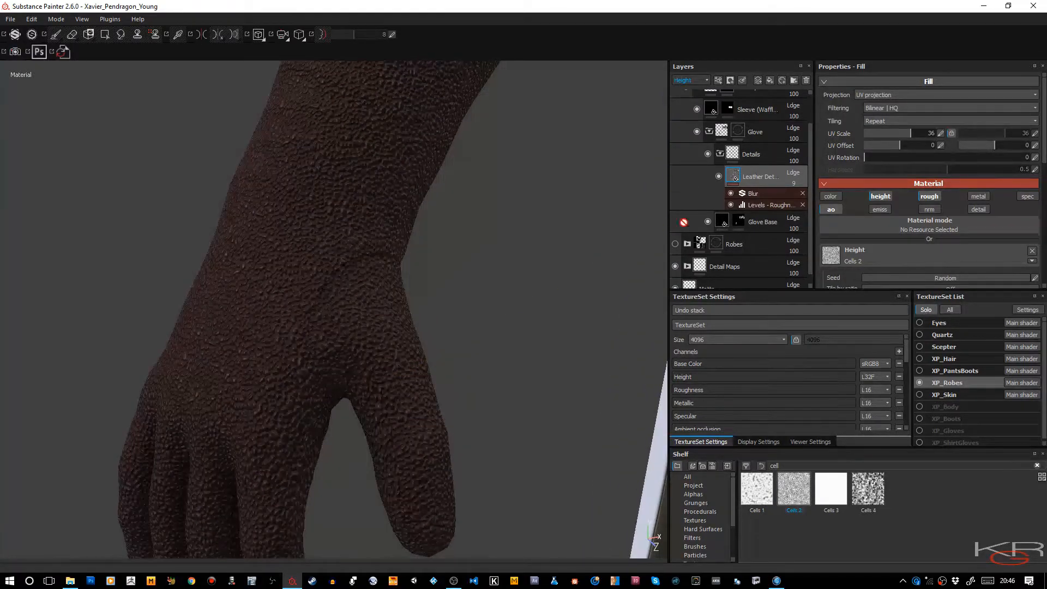
mouse_move(795, 195)
key("Return")
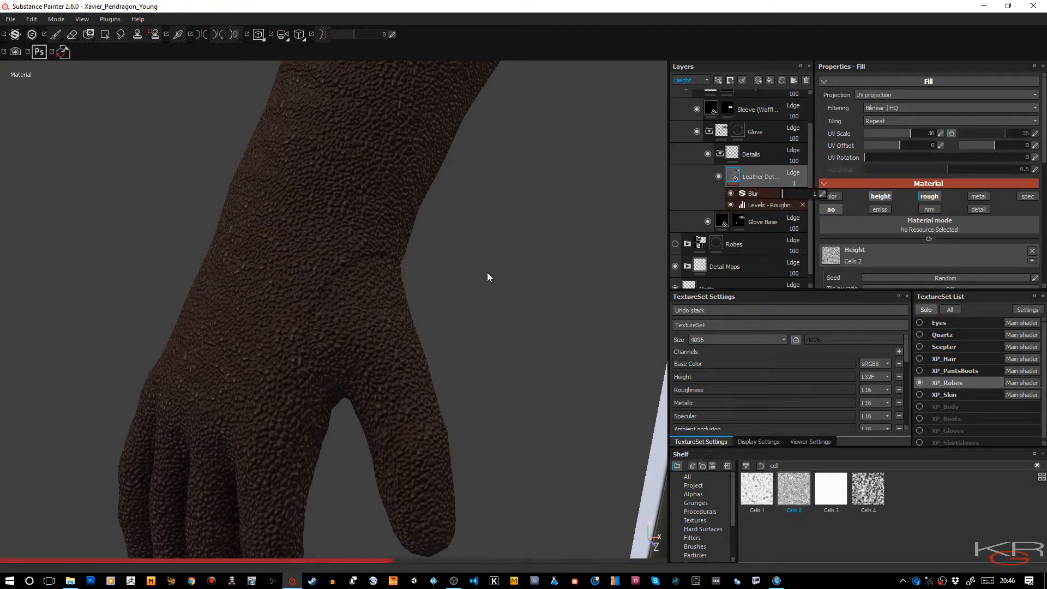
Check the cell pattern from the other side of the glove and set the leather detail fill's UV scale to 48.
right_click_drag(487, 273, 462, 213, "alt")
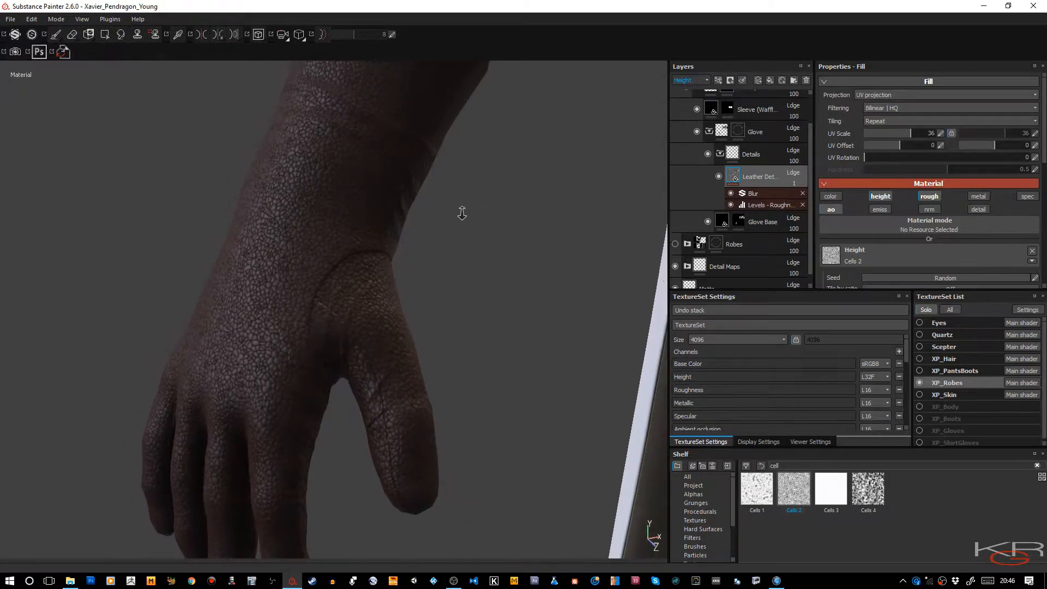
left_click_drag(462, 213, 618, 202, "alt")
left_click_drag(498, 280, 474, 281, "alt")
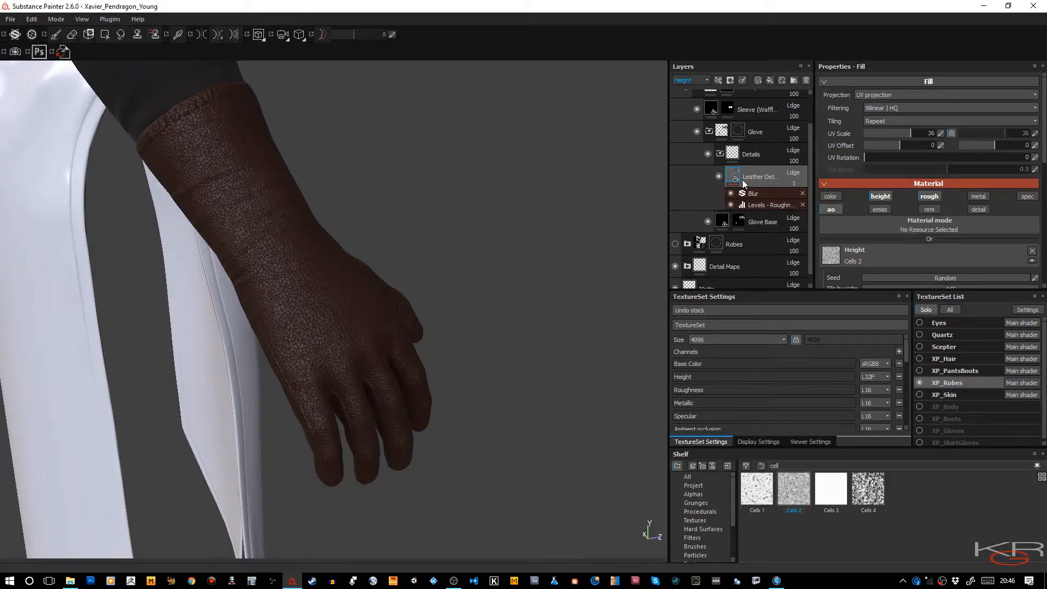
double_click(937, 136)
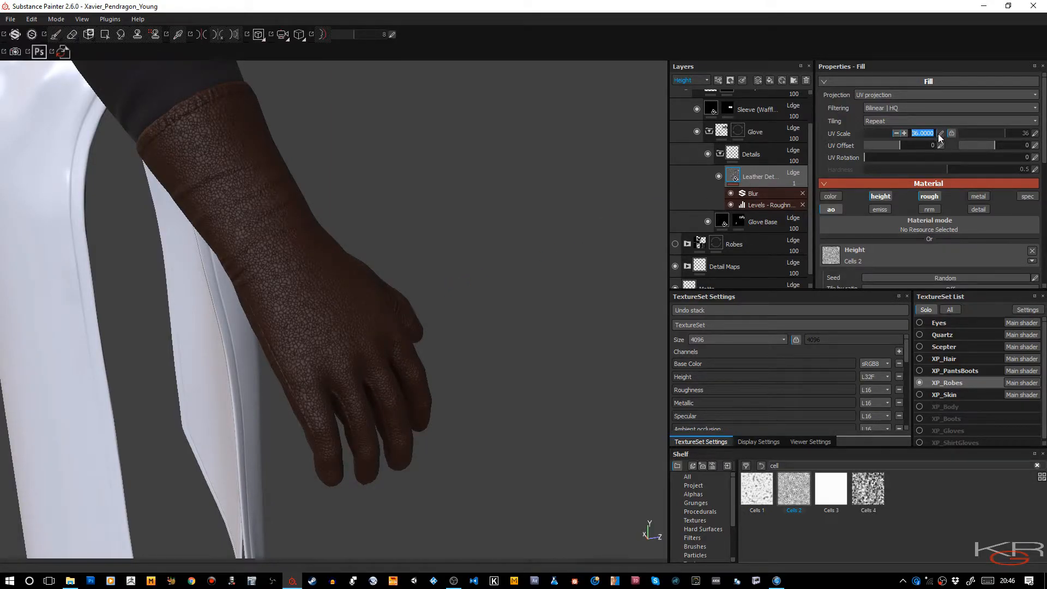
type("48")
key("Return")
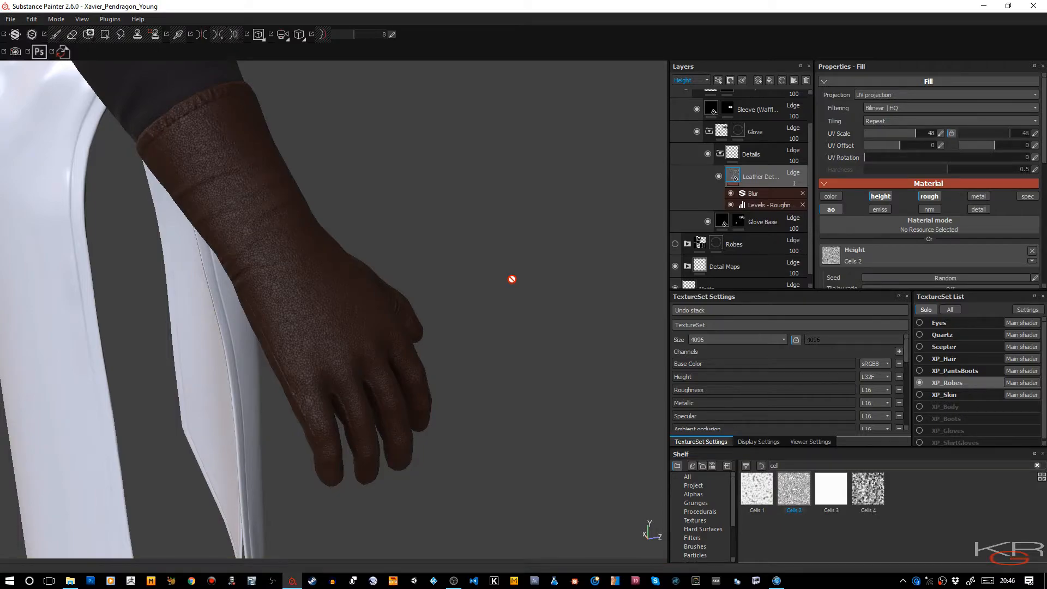
Examine the glove's leather pattern from several angles and distances, up to a view of the whole outfit.
right_click_drag(518, 333, 507, 313, "alt")
left_click_drag(507, 313, 388, 248, "alt")
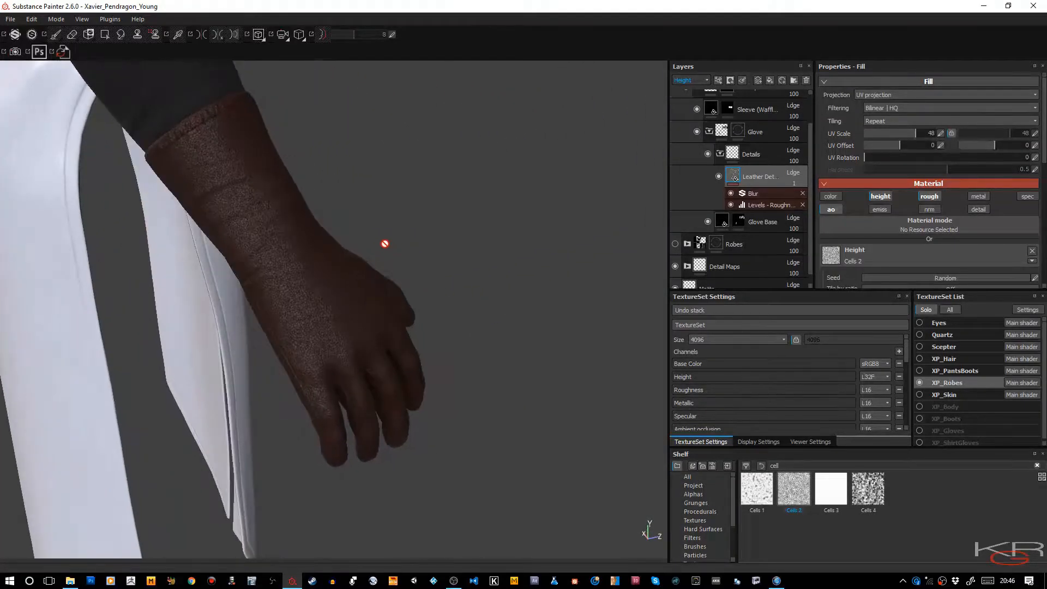
right_click_drag(387, 247, 502, 451, "alt")
right_click_drag(349, 275, 288, 224, "alt")
right_click_drag(376, 306, 334, 205, "alt")
left_click_drag(429, 269, 262, 273, "alt")
right_click_drag(261, 273, 332, 331, "alt")
key("f")
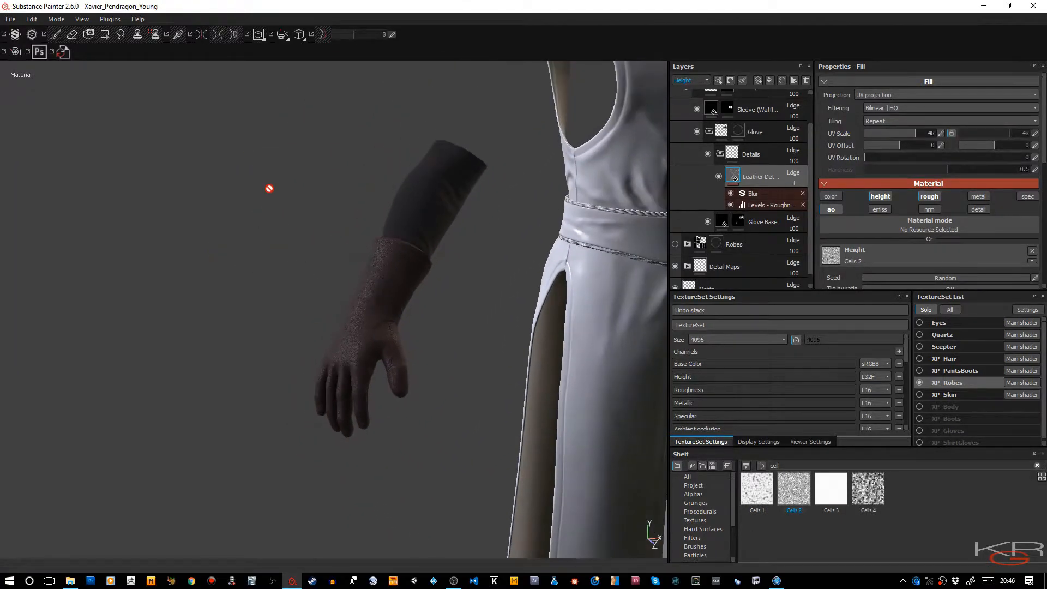
left_click_drag(298, 266, 337, 284, "alt")
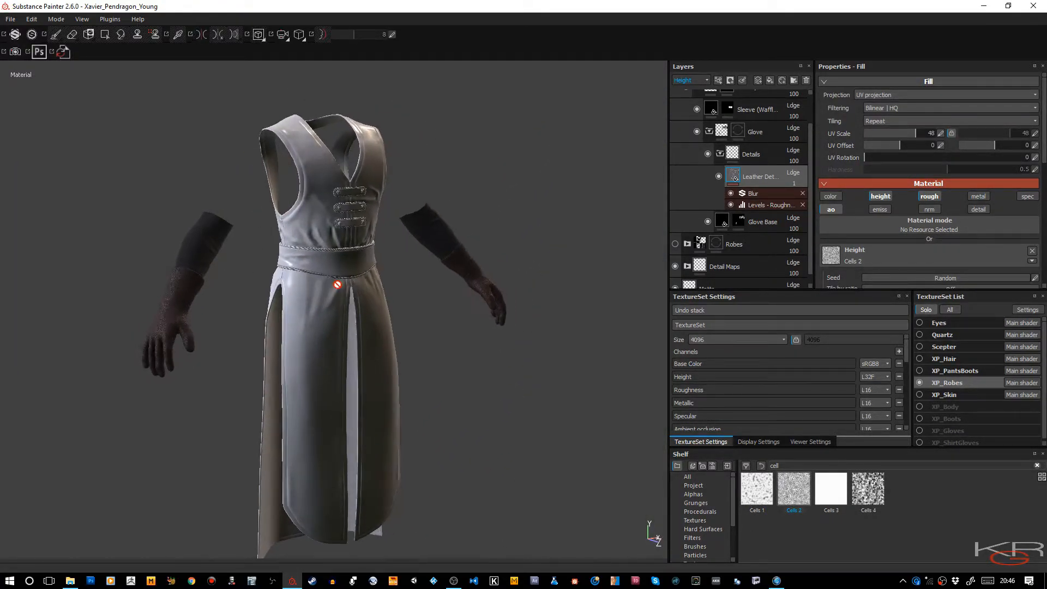
Display the Detail Normals Mask channel on the model and make the Robes folder visible.
scroll(731, 374, "down", 5)
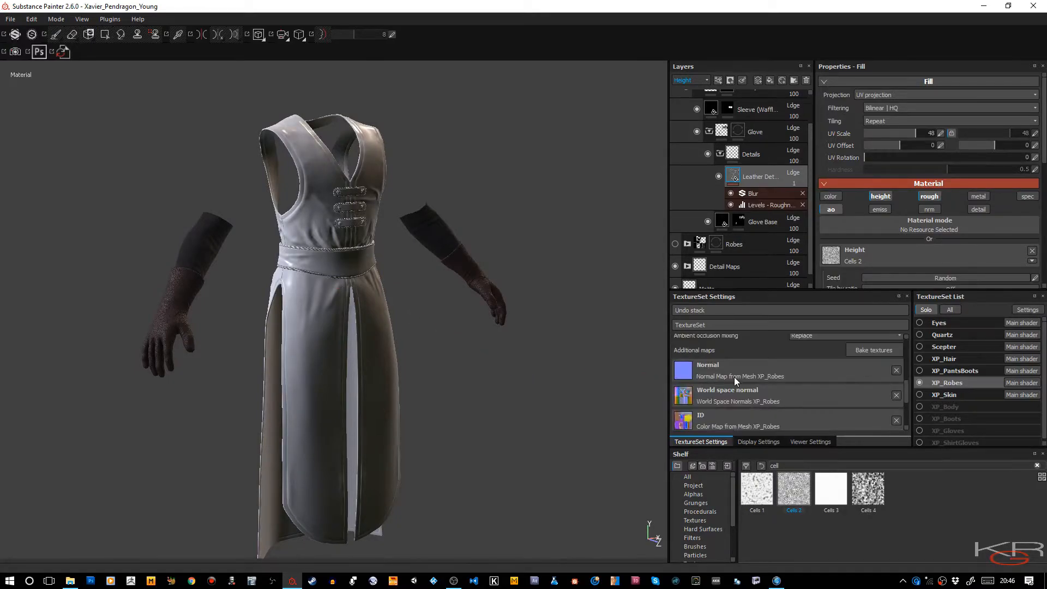
scroll(734, 378, "up", 2)
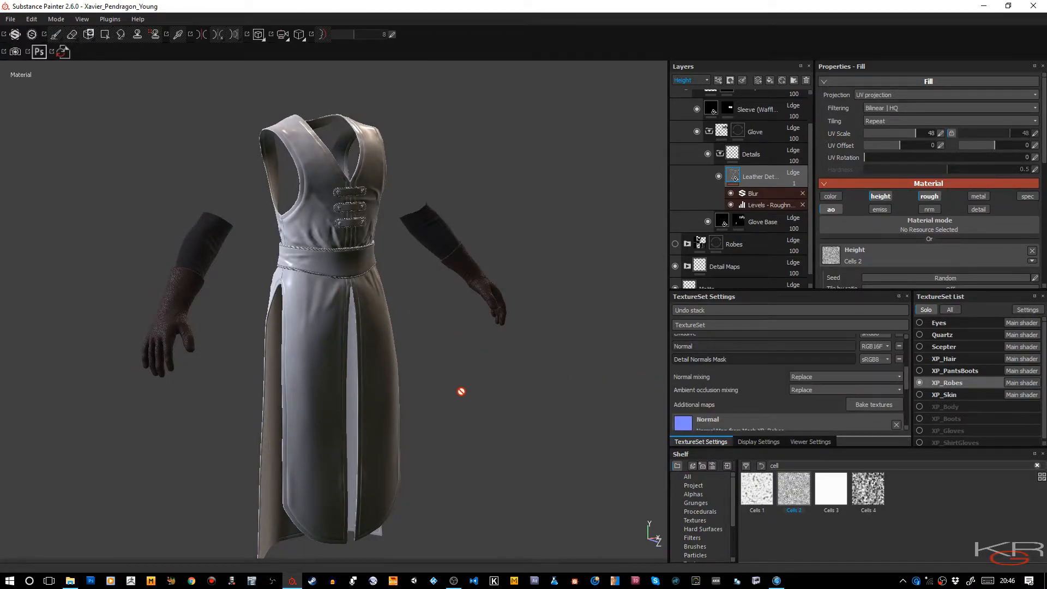
key("c")
key("c")
key("c")
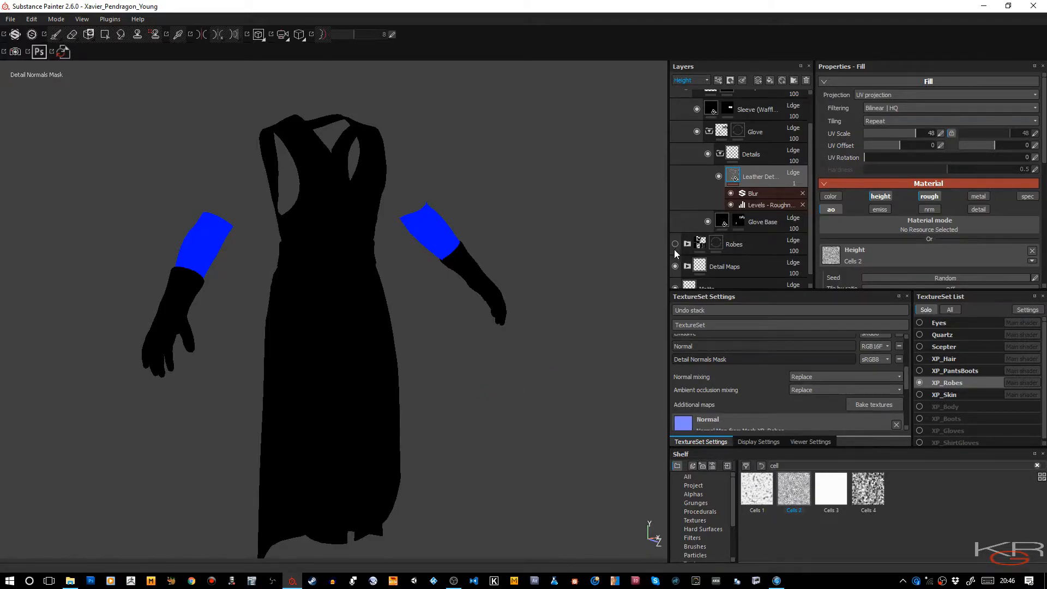
left_click_drag(675, 246, 581, 263)
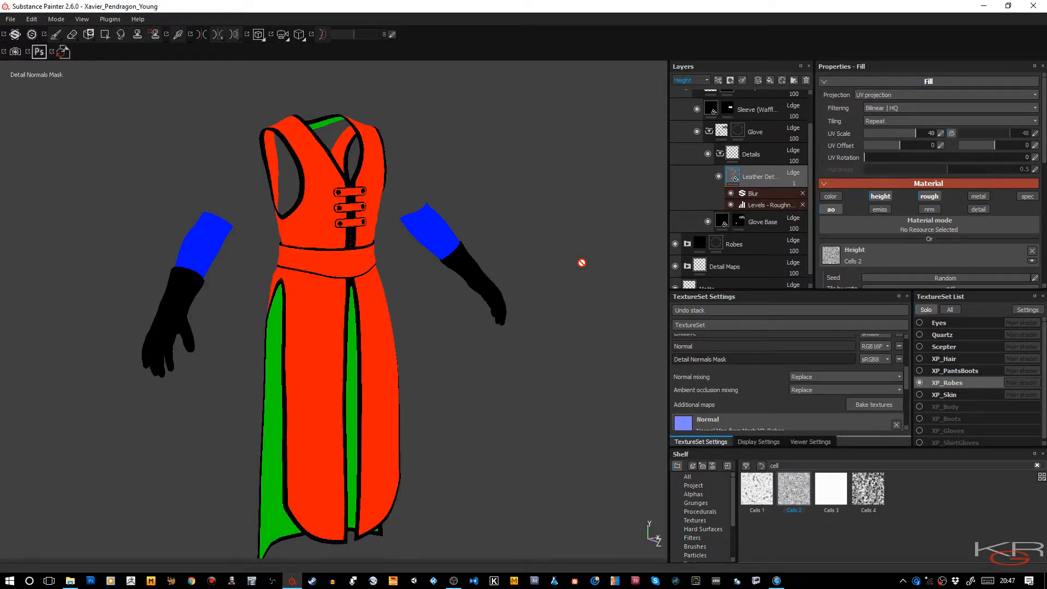
Delete the leather detail layer from the glove's Details folder.
left_click(723, 222)
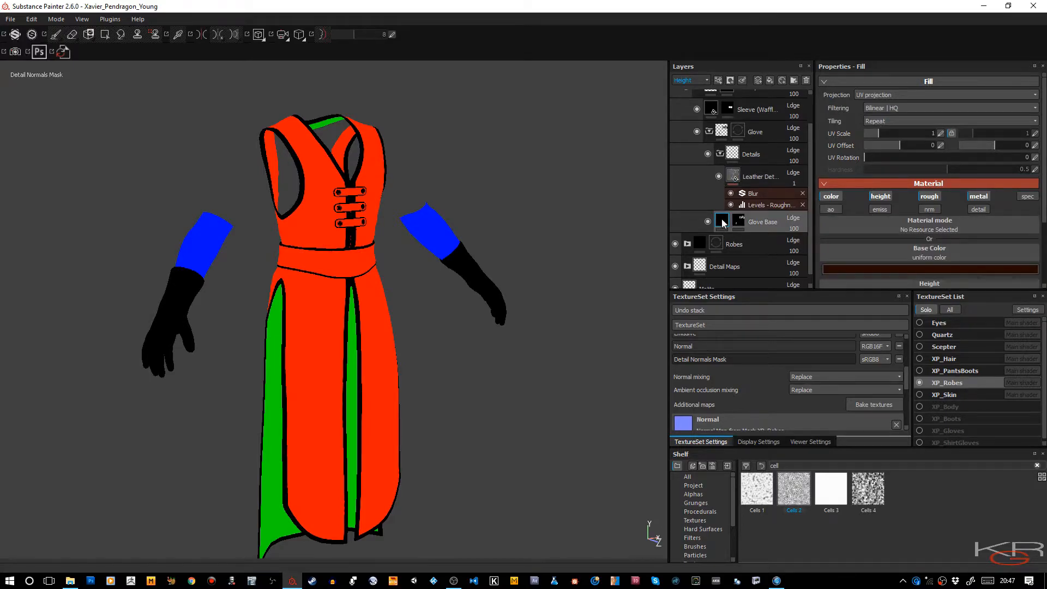
left_click(779, 184)
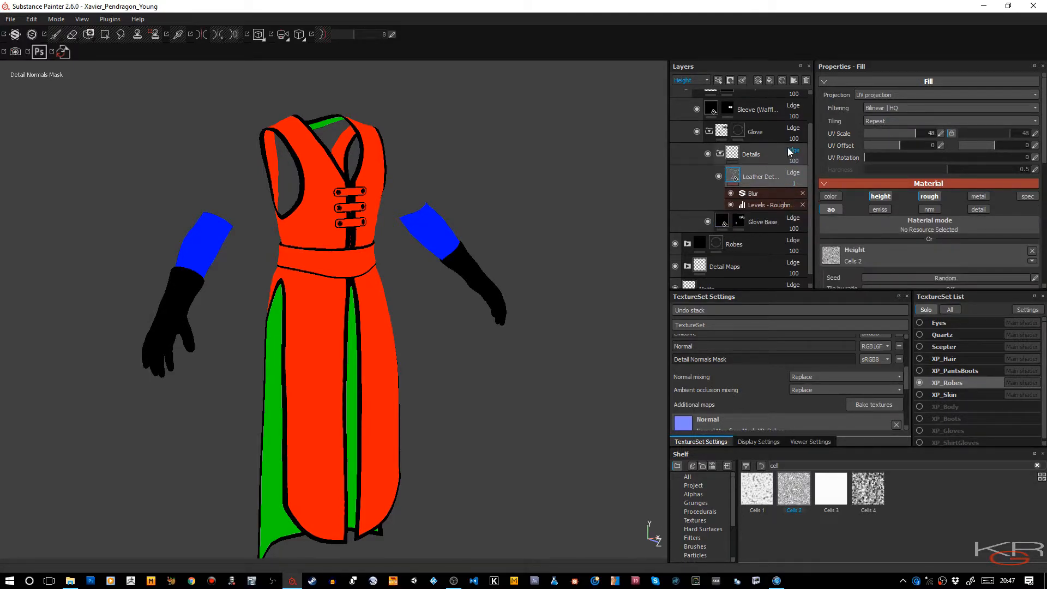
left_click(806, 81)
Select the Glove Base fill and add a User1 channel to the XP_Robes texture set.
left_click(722, 209)
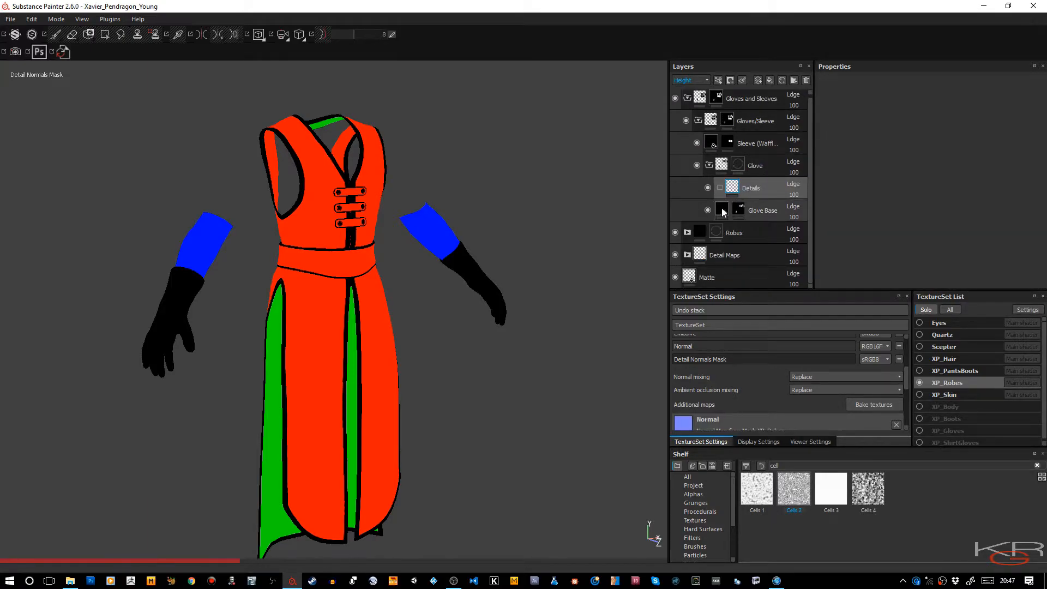
scroll(878, 245, "down", 3)
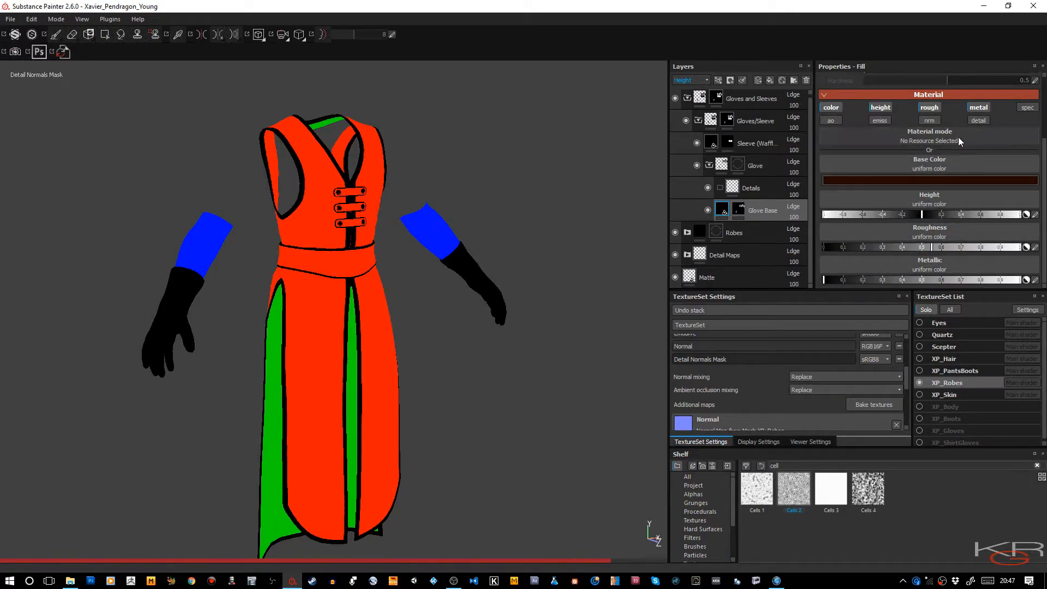
scroll(899, 361, "up", 5)
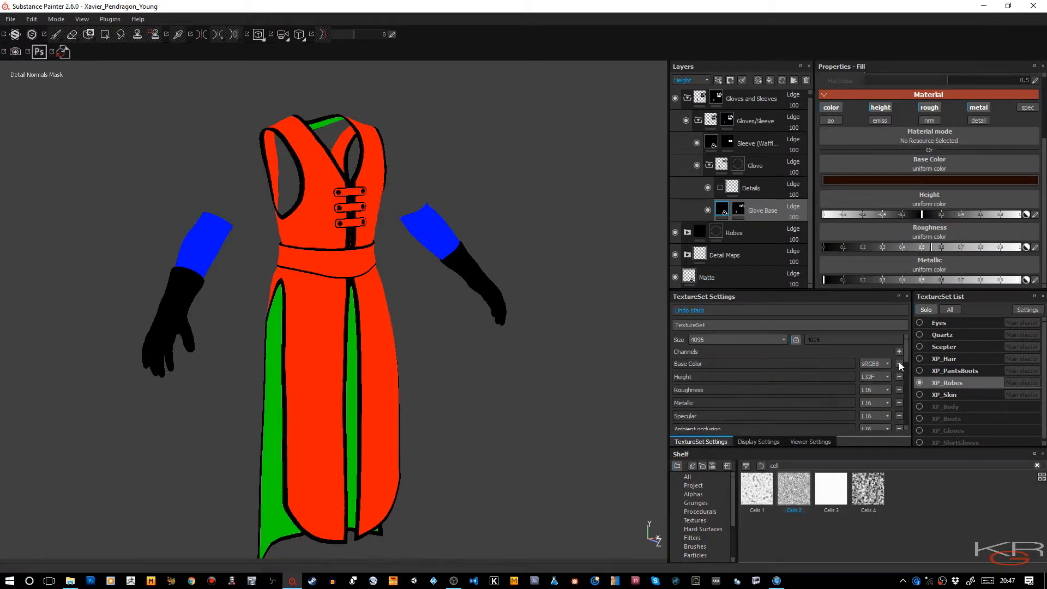
left_click(899, 352)
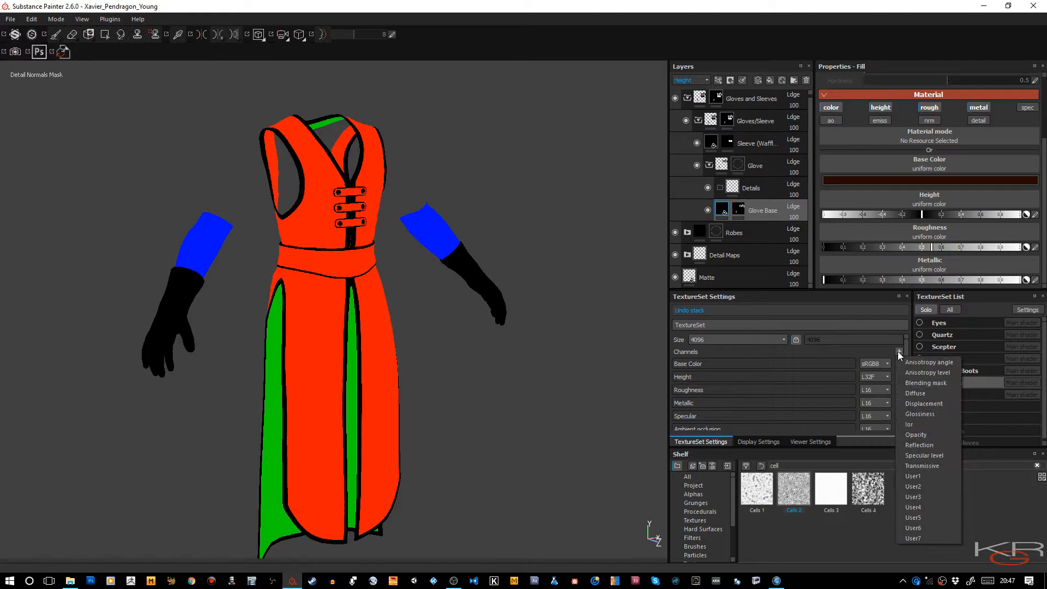
left_click(919, 474)
Name the new user channel Detail Normals Alpha and set its format to L16.
scroll(823, 392, "down", 5)
double_click(756, 374)
key("BackSpace")
type("De")
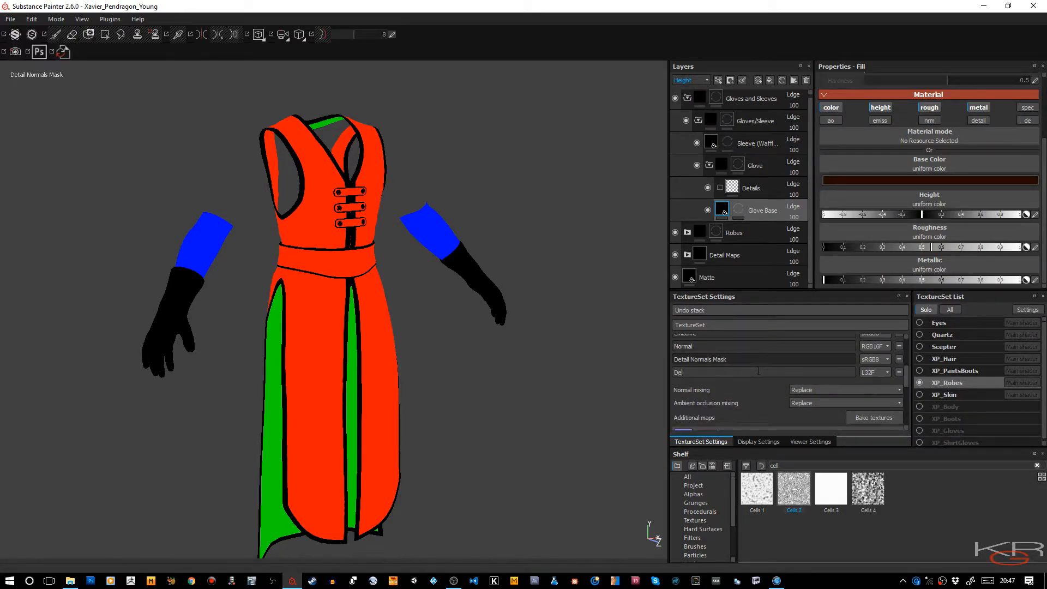
type("tail")
type(" Normal")
type("s Aplha")
key("BackSpace")
key("BackSpace")
type("pha")
left_click(871, 372)
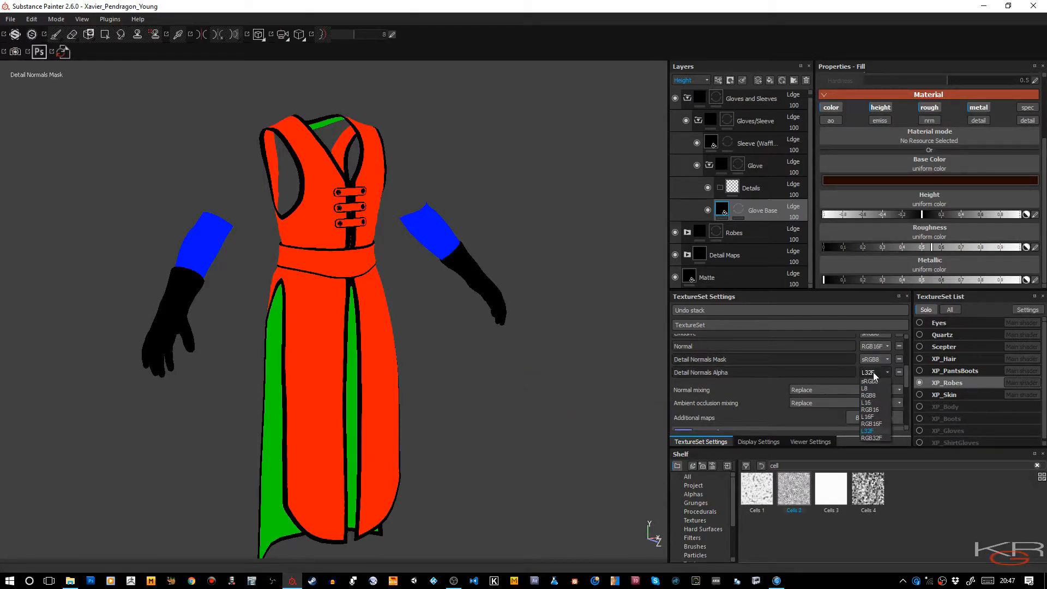
left_click(873, 402)
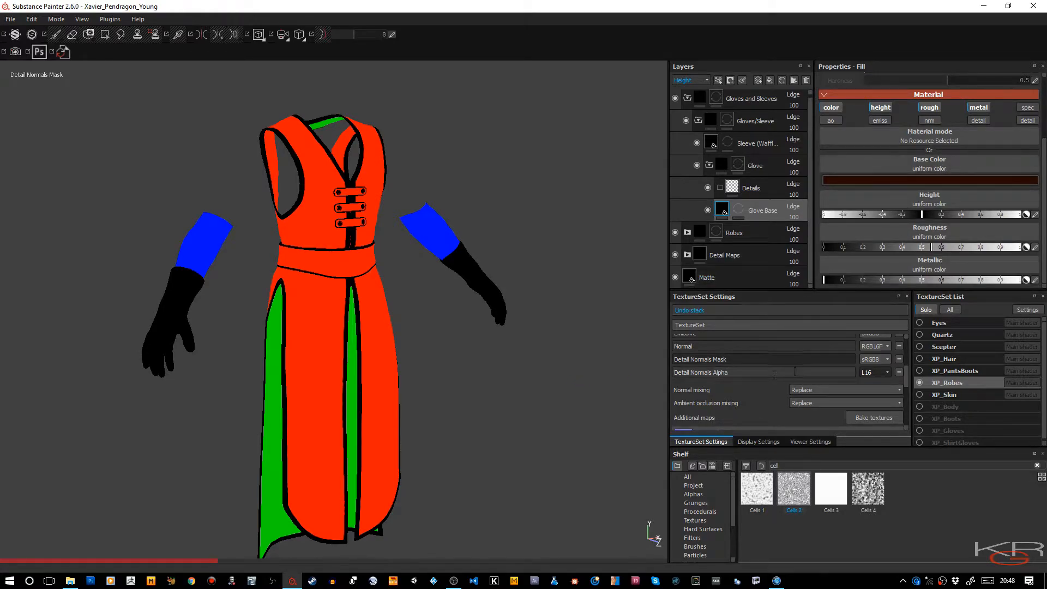
Shorten the new user channel's name to D_NM_A.
double_click(741, 373)
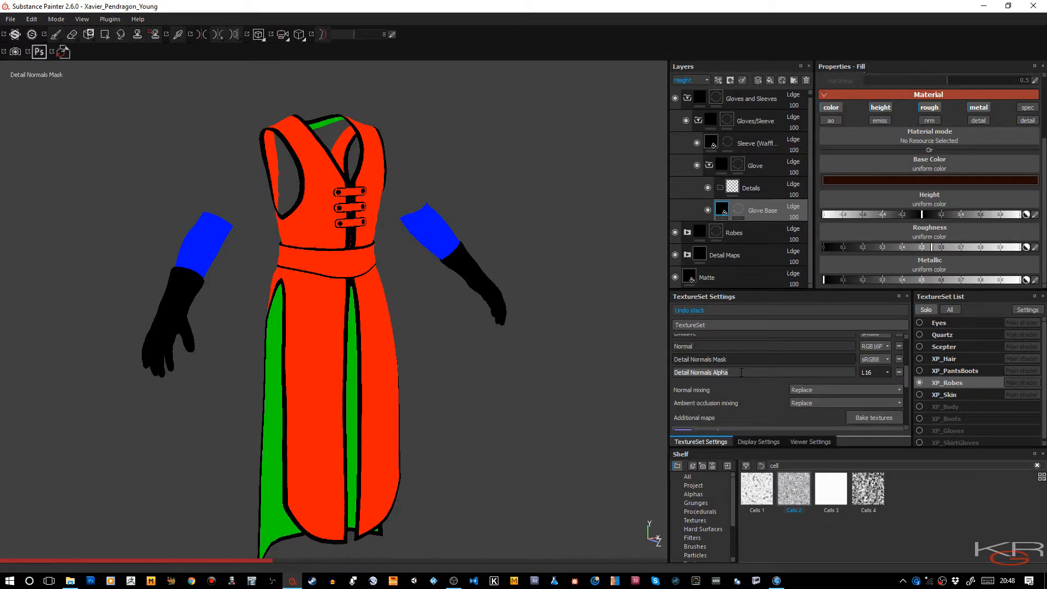
type("DN")
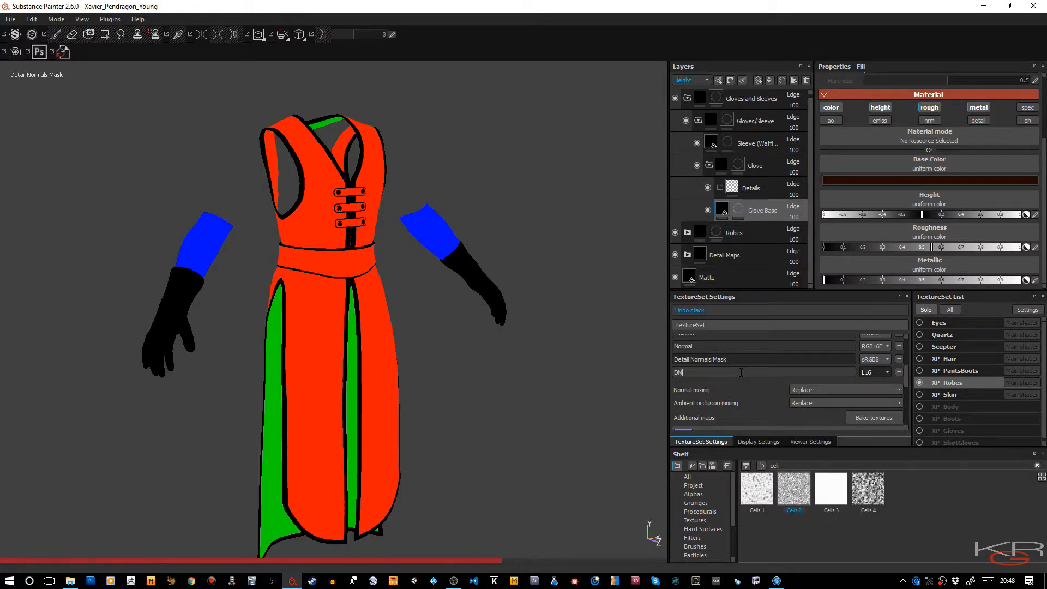
type("_")
key("BackSpace")
key("BackSpace")
key("BackSpace")
type("_")
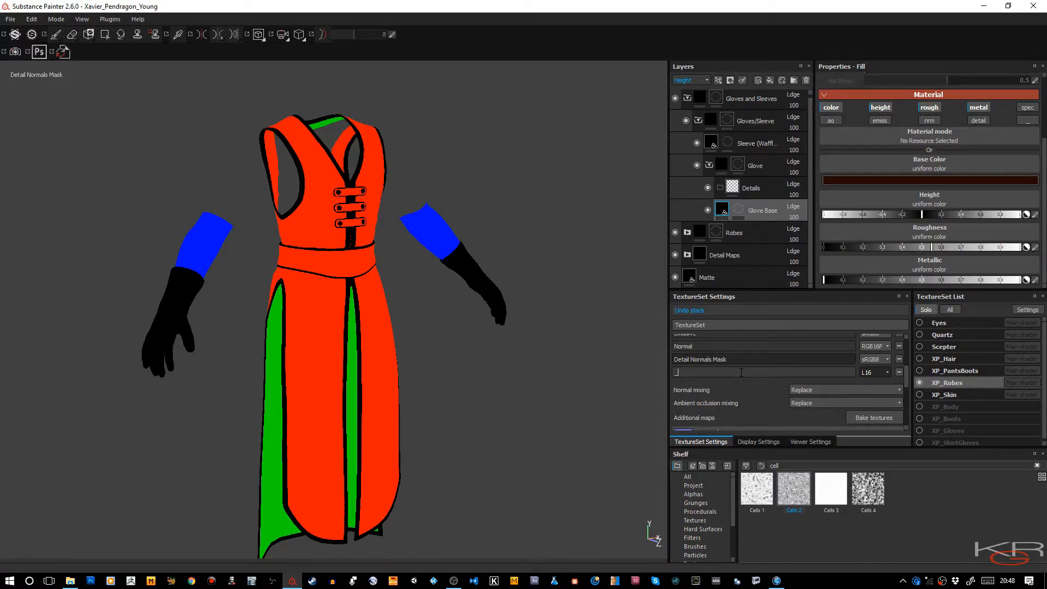
key("BackSpace")
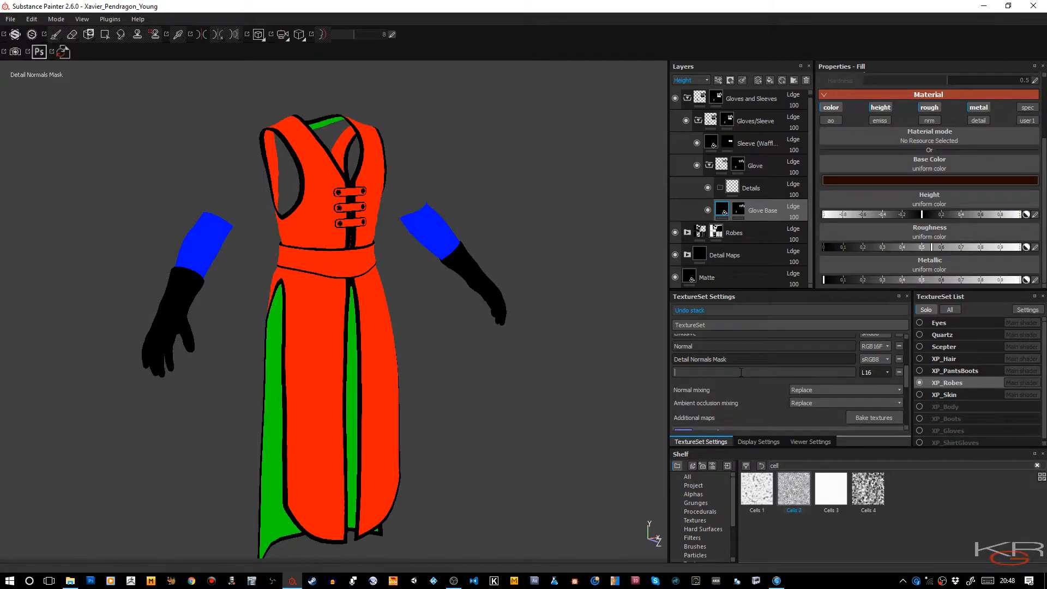
type("D_NM_A")
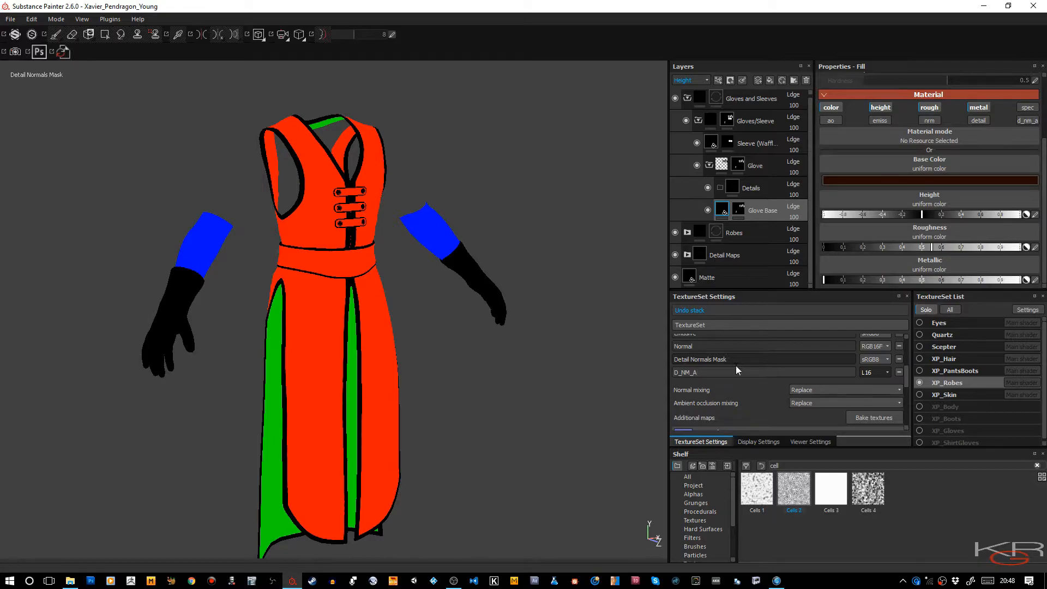
Rename the Detail Normals Mask channel to D_NM_CLR in the texture set's channel list.
left_click(734, 360)
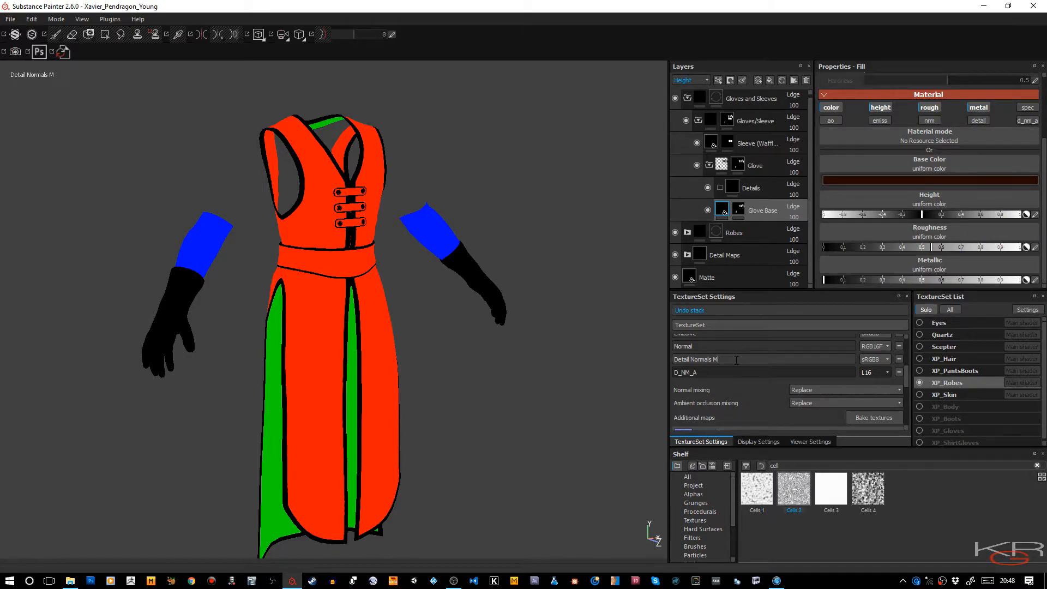
key("BackSpace")
left_click_drag(708, 359, 675, 359)
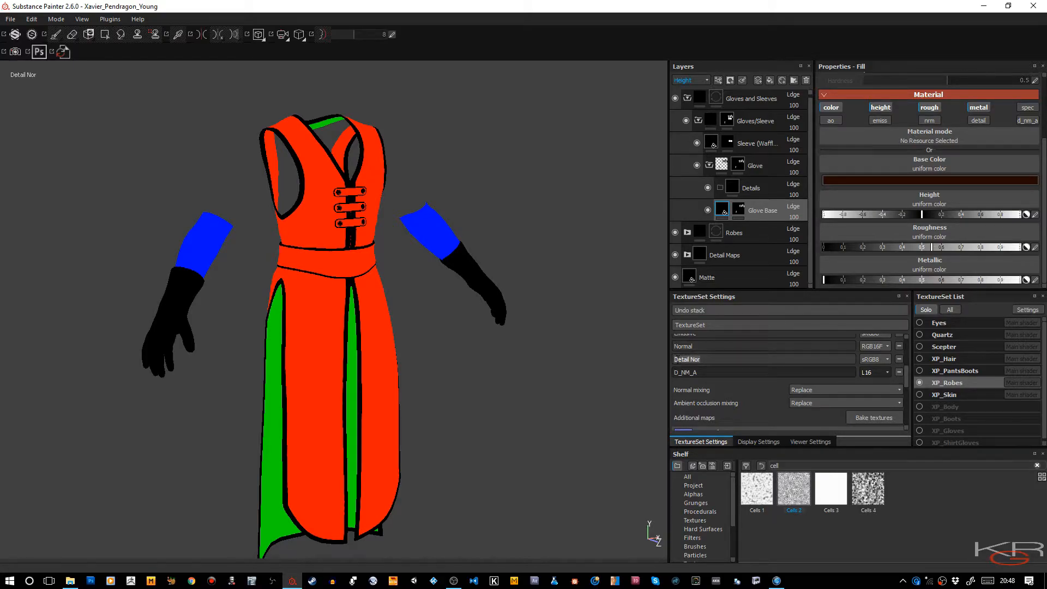
type("D_NM_CLR")
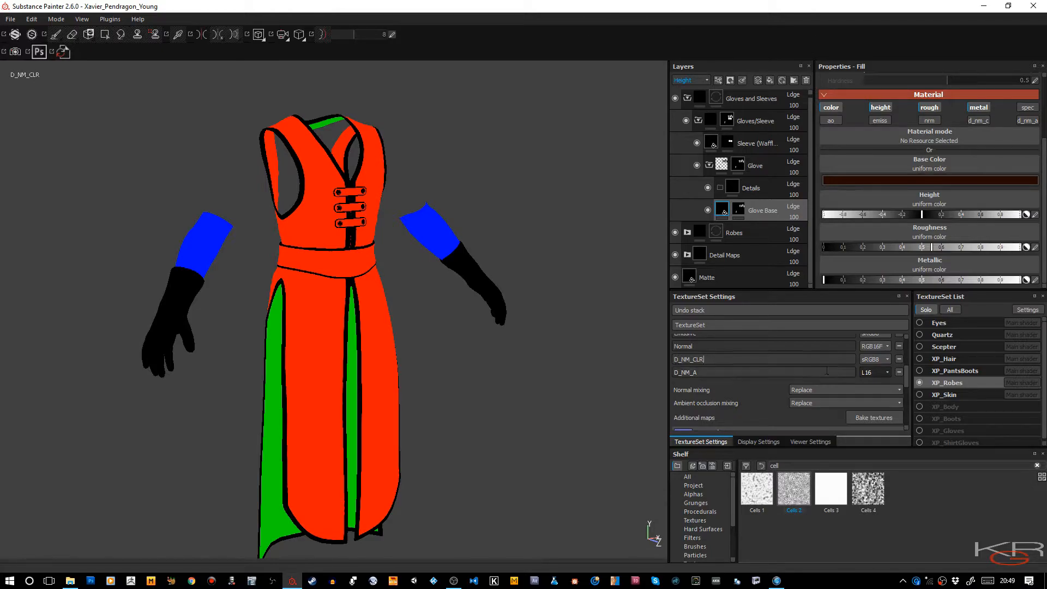
Enable the D_NM_A channel in the Glove Base fill's material.
left_click_drag(472, 364, 479, 299, "alt")
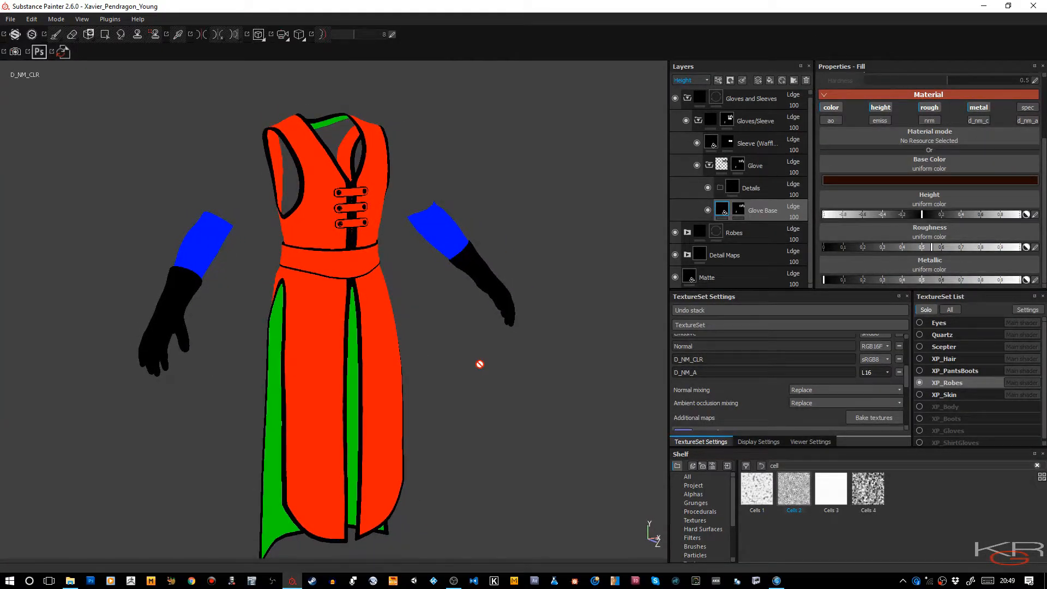
left_click(1019, 122)
scroll(958, 203, "down", 1)
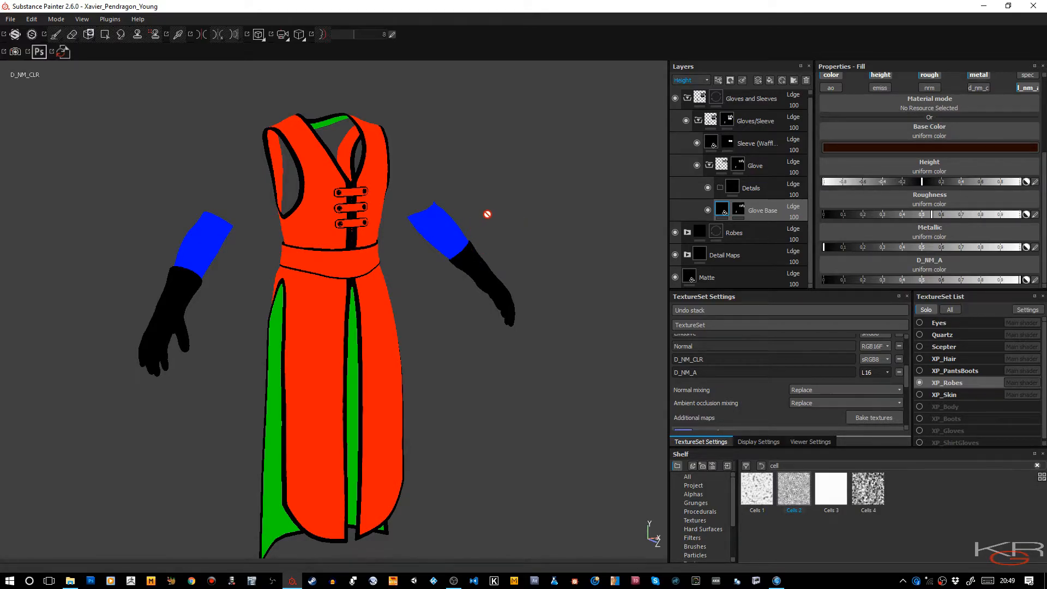
Cycle the viewport through the single texture channels to examine each one on the robes, ending in the full material view.
key("c")
key("c")
key("c")
key("c")
key("c")
key("c")
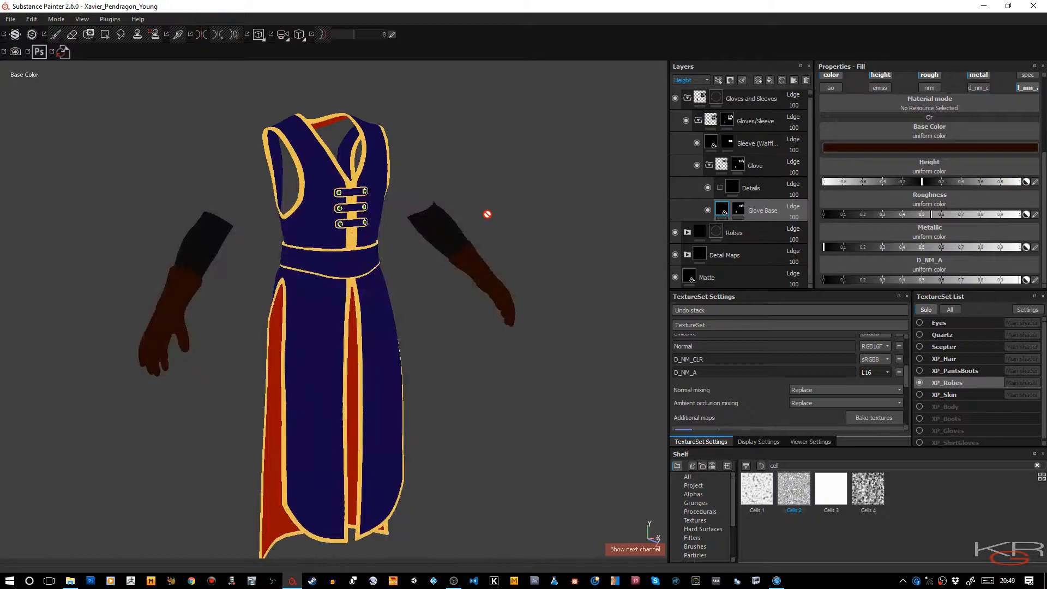
key("c")
key("c")
key("c")
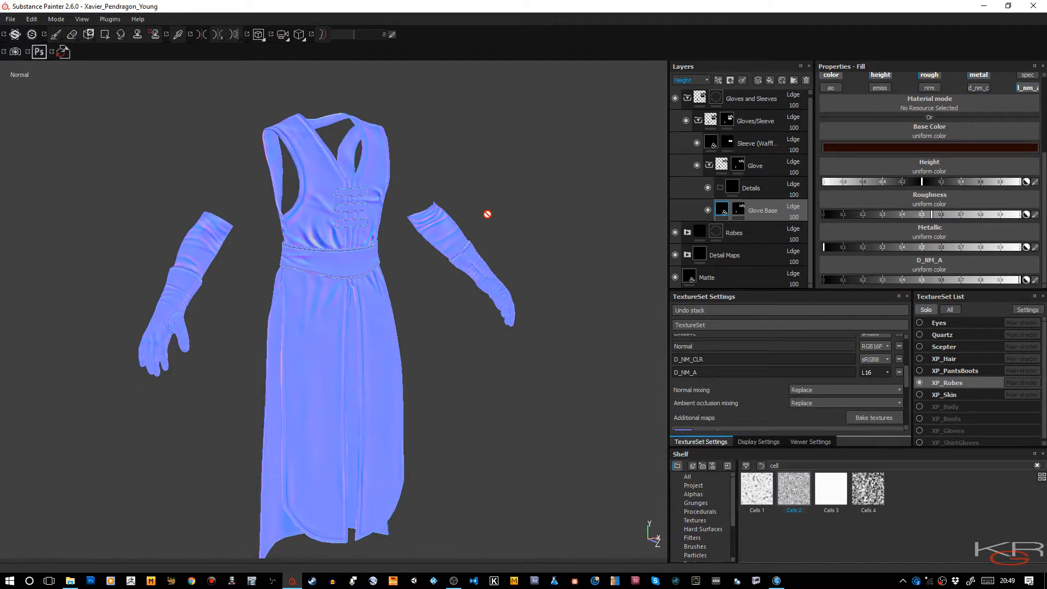
key("c")
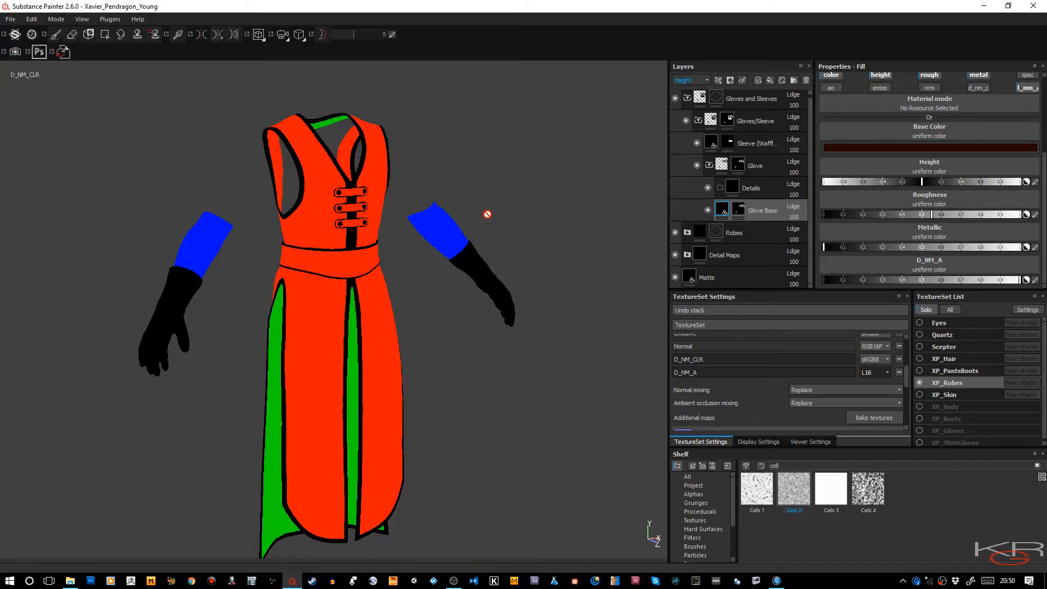
key("c")
key("c")
key("c")
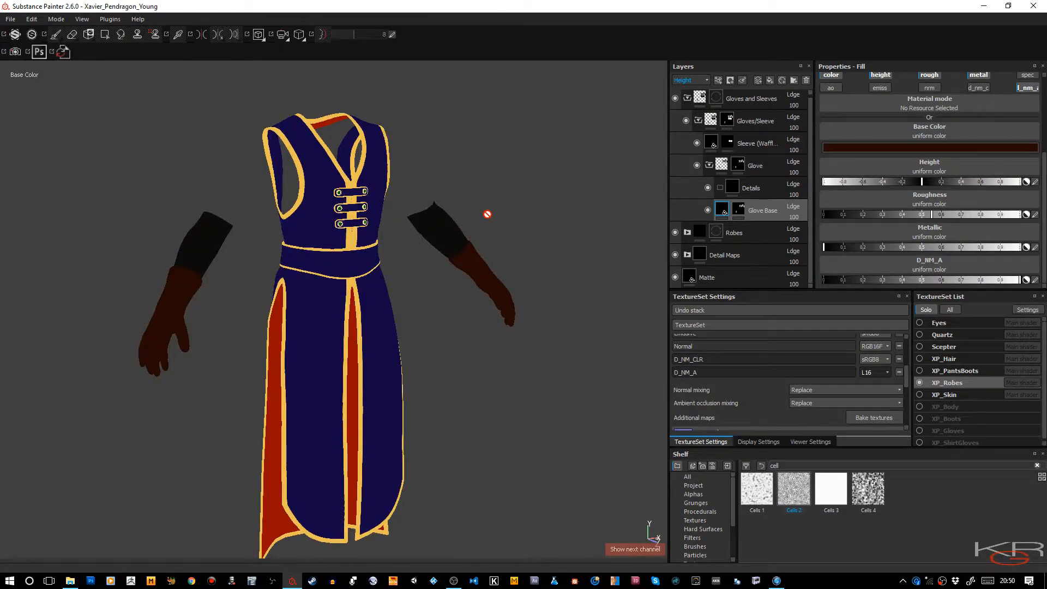
key("c")
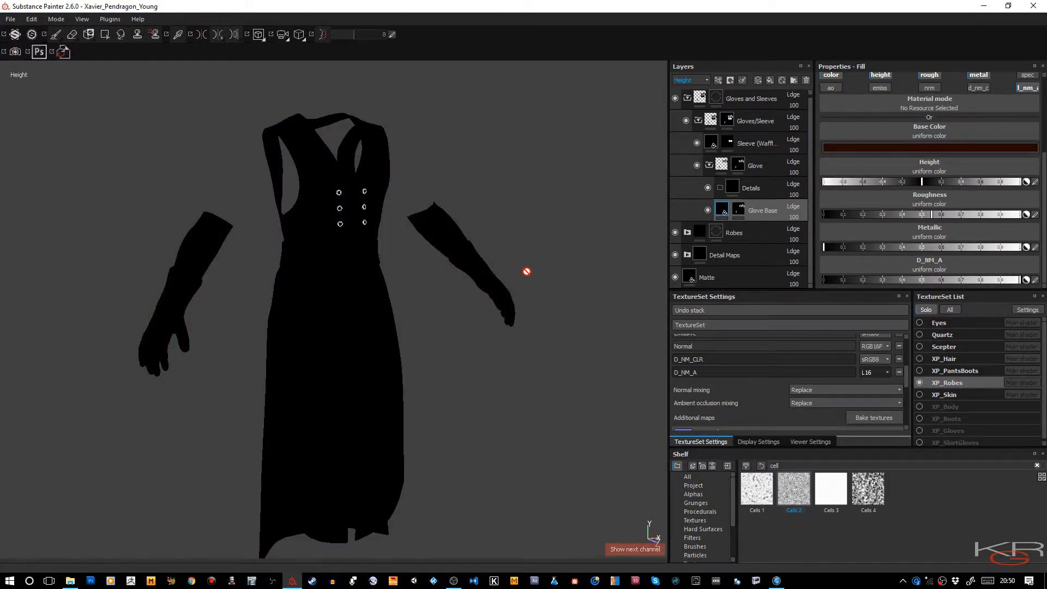
key("c")
key("m")
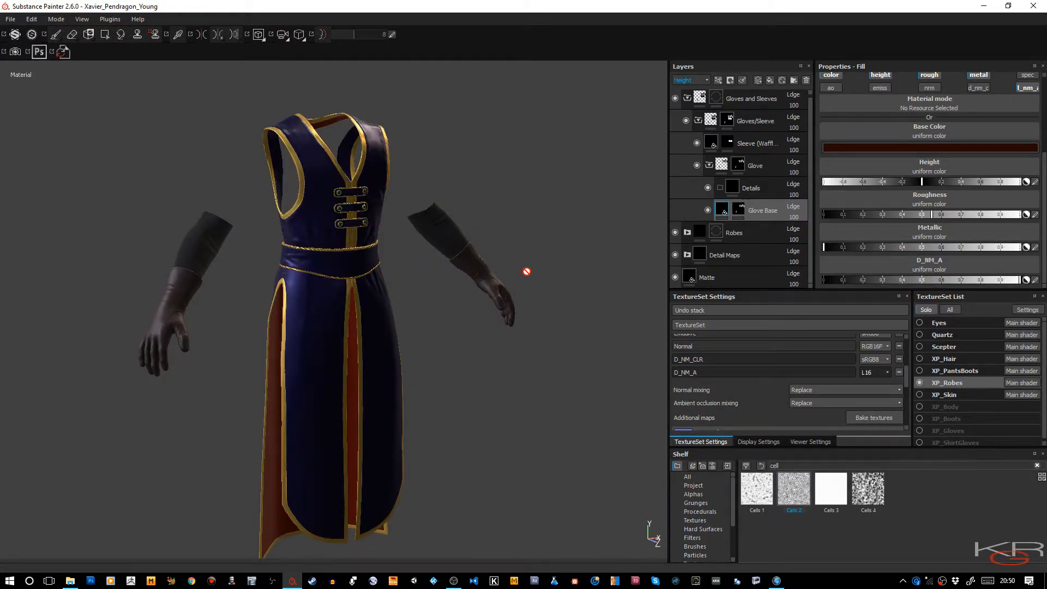
Add a fill layer inside the glove's Details folder and name it Glove_Wear_Bright.
left_click(751, 188)
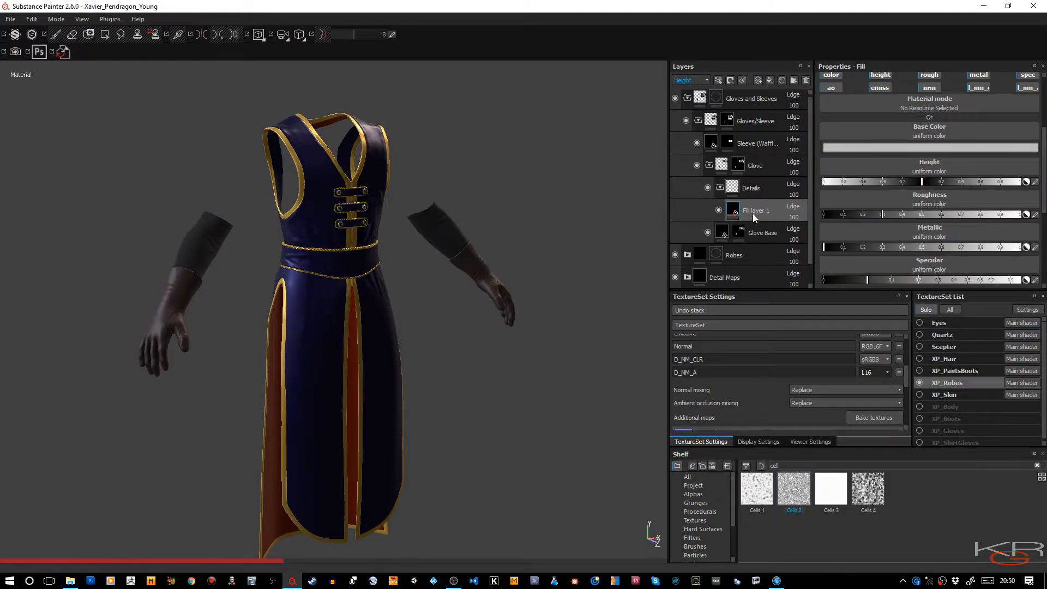
double_click(752, 210)
type("G")
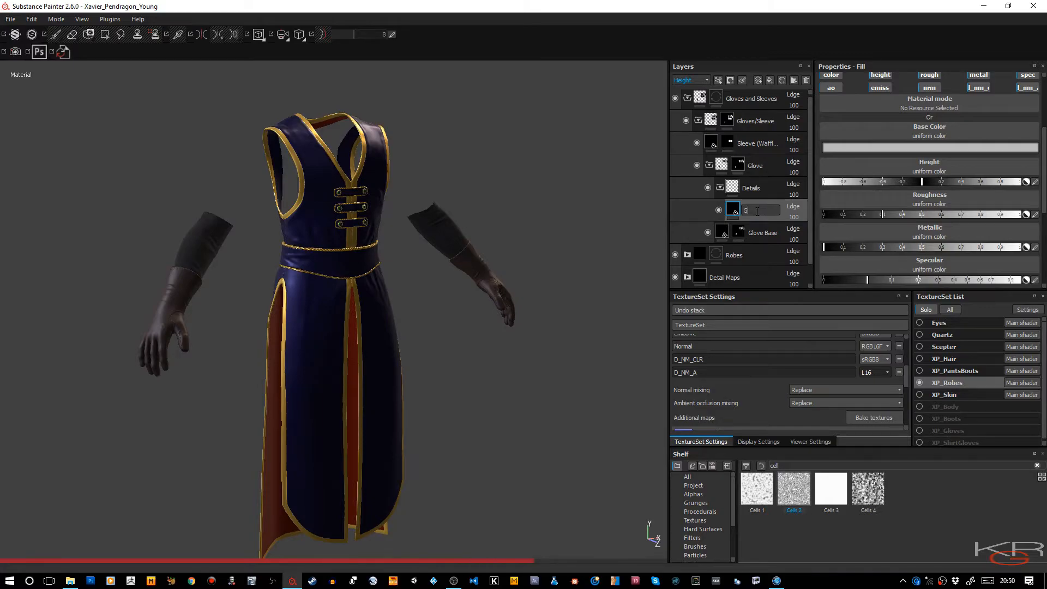
type("love_Wwea")
key("BackSpace")
key("BackSpace")
key("BackSpace")
type("ear")
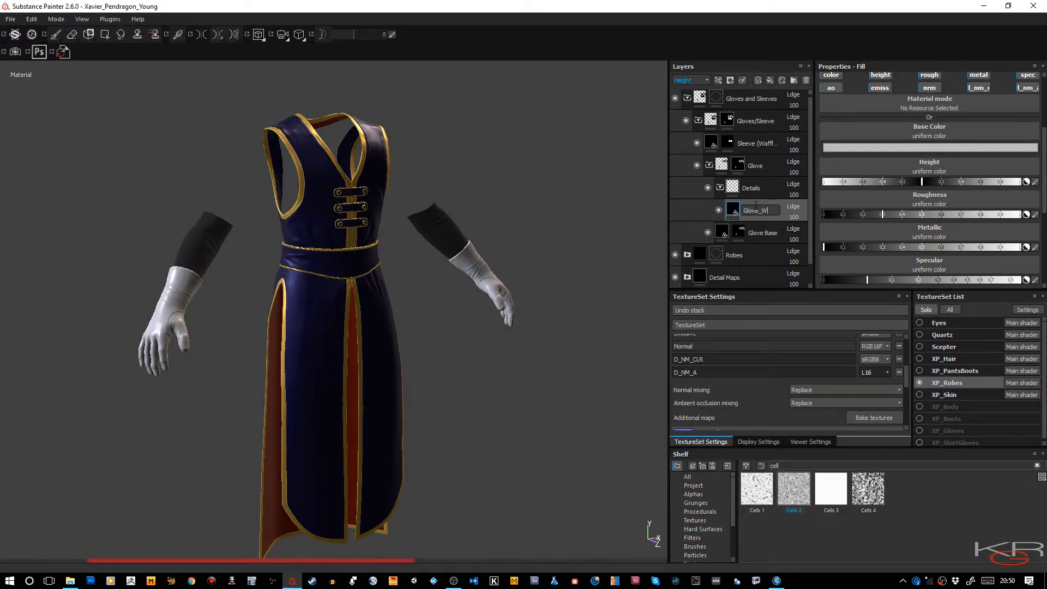
type("_Bright")
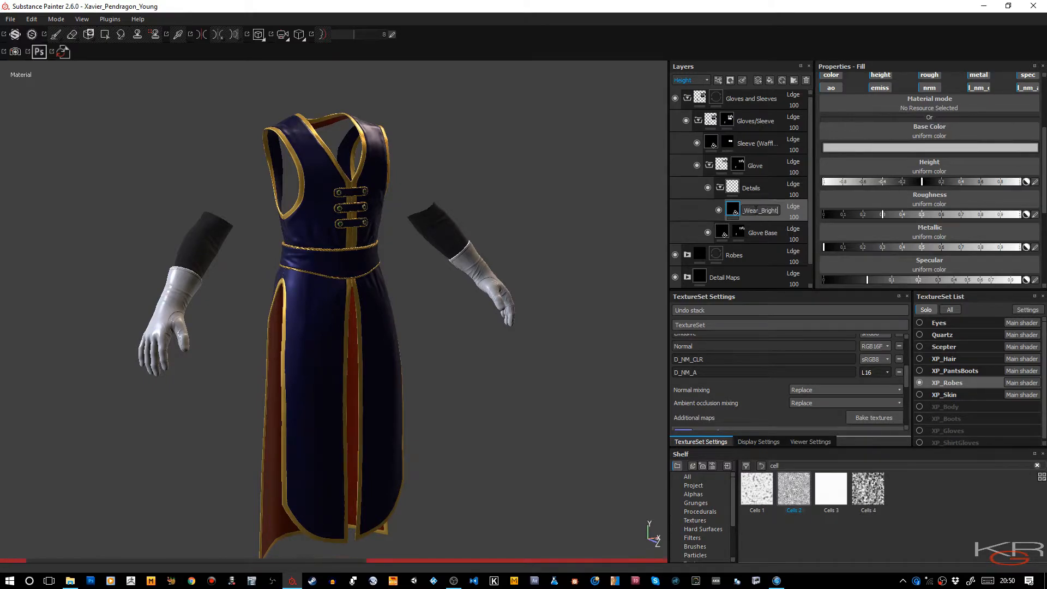
key("Return")
Switch the layer stack to Base Color and limit the Glove_Wear_Bright fill to the color and rough channels.
left_click(705, 80)
left_click(699, 90)
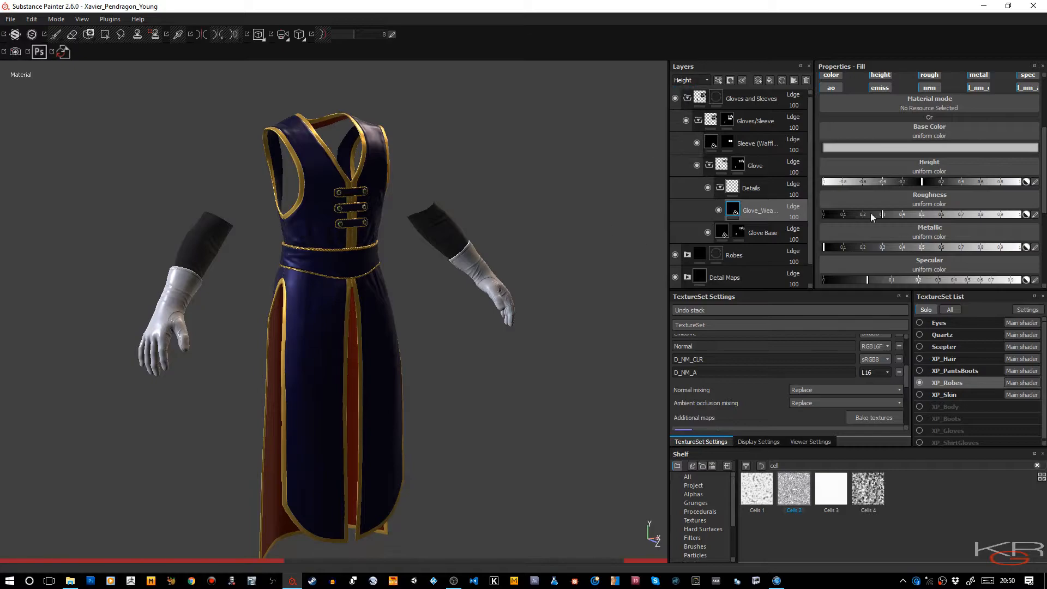
scroll(896, 149, "up", 2)
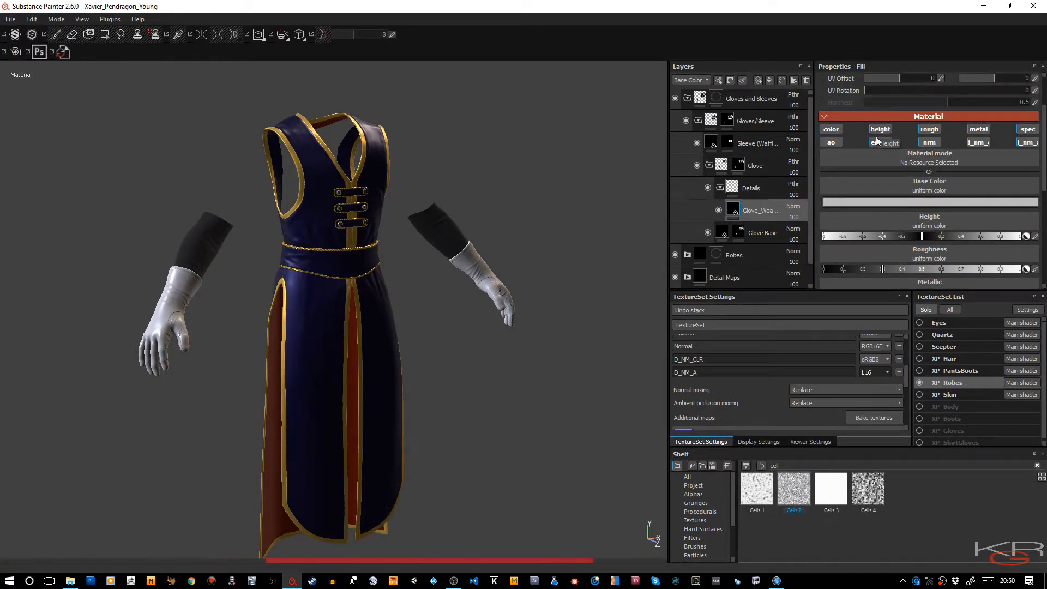
left_click(881, 131)
left_click(978, 130)
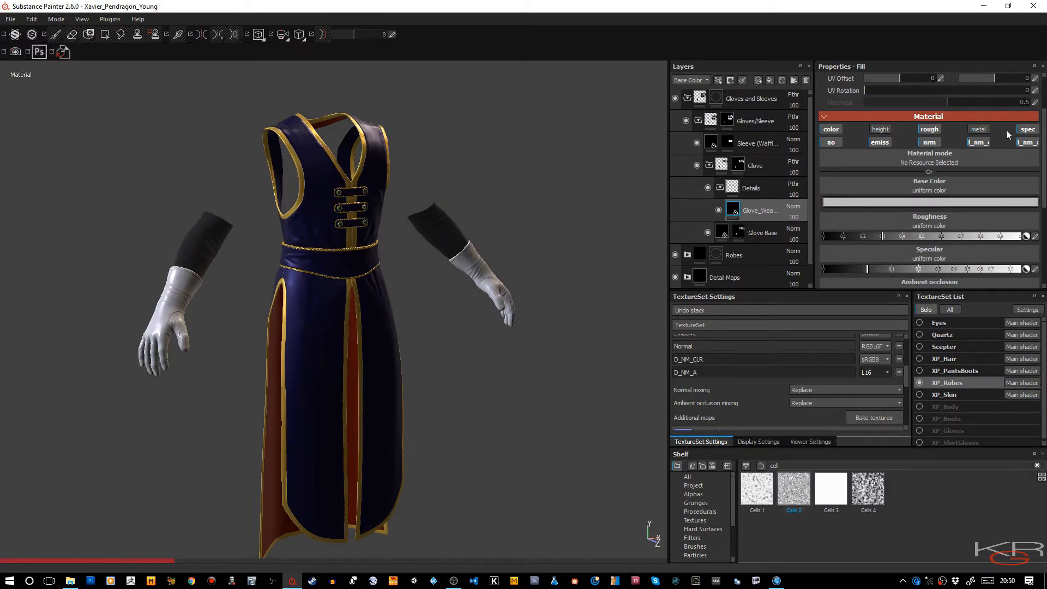
left_click(1015, 129)
left_click(1025, 143)
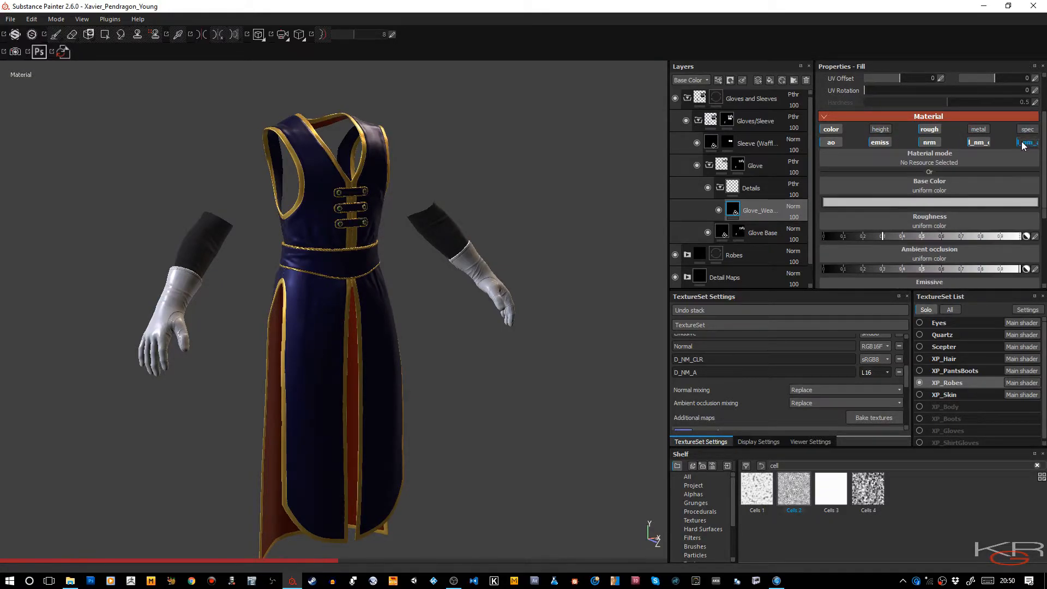
left_click(978, 142)
left_click(930, 142)
left_click(880, 142)
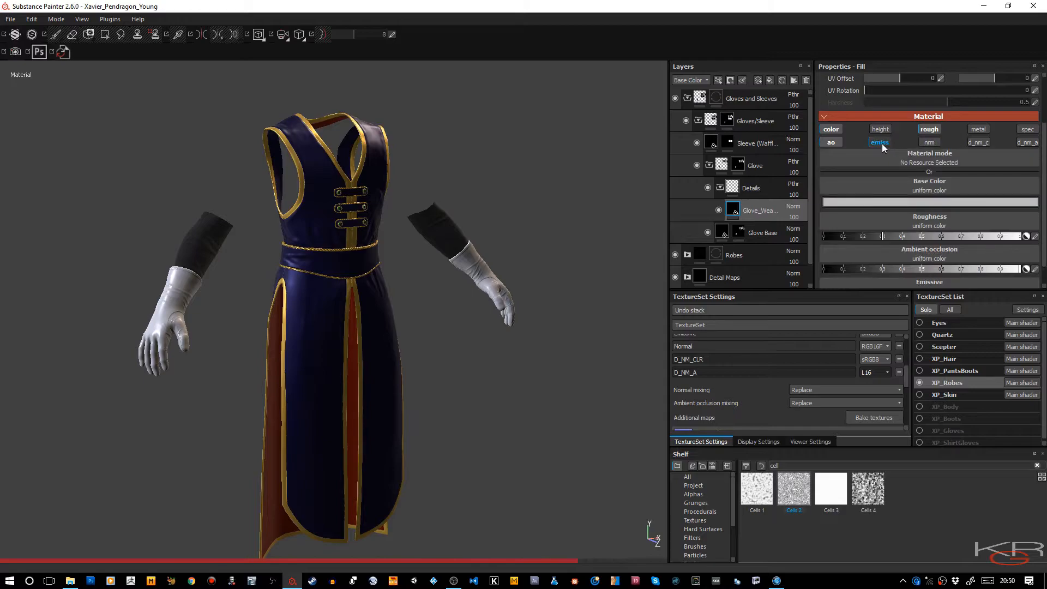
left_click(831, 129)
left_click(835, 142)
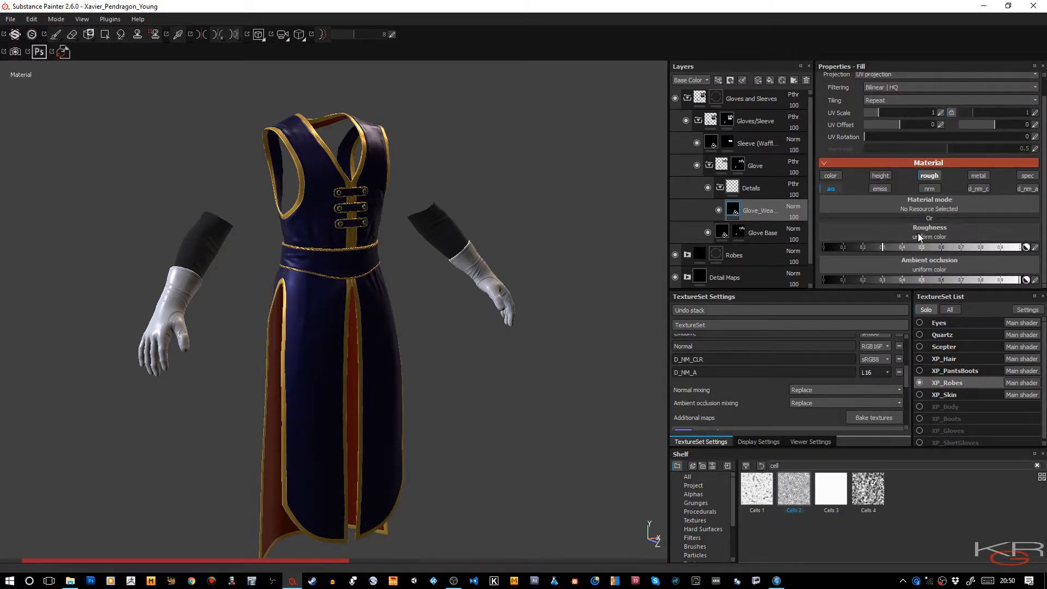
left_click(839, 191)
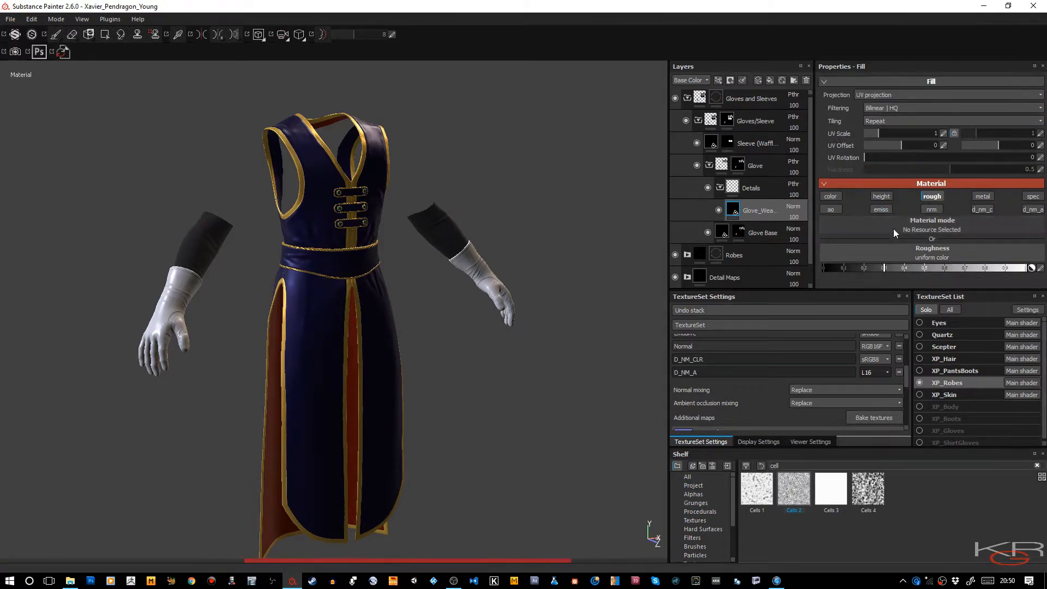
left_click(827, 197)
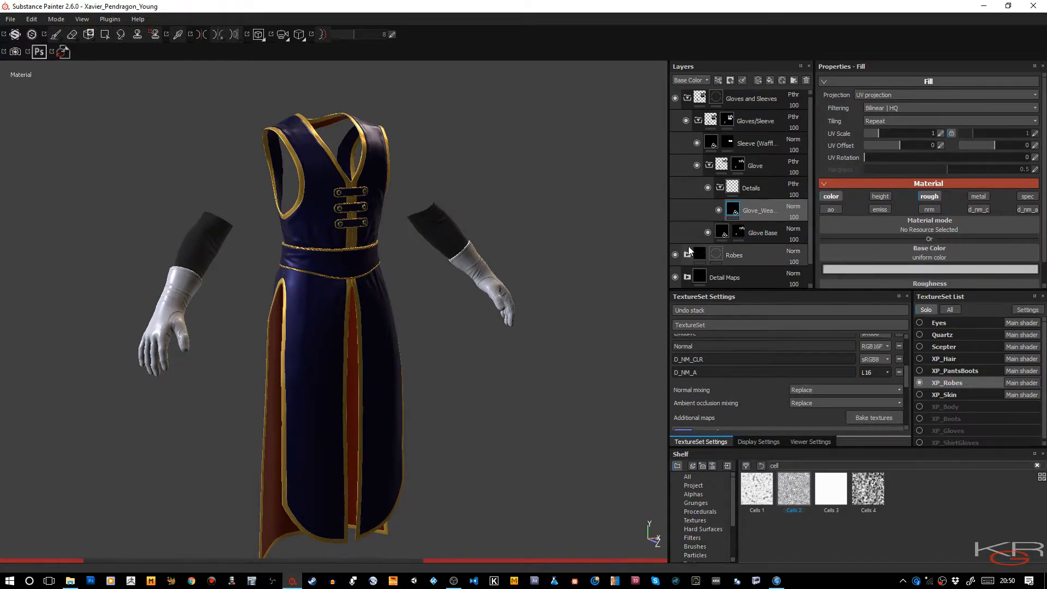
Add a black mask to the Glove_Wear_Bright layer.
right_click_drag(503, 281, 538, 332, "alt")
middle_click_drag(499, 290, 469, 211, "alt")
left_click_drag(469, 211, 481, 228, "alt")
right_click_drag(503, 214, 618, 243, "alt")
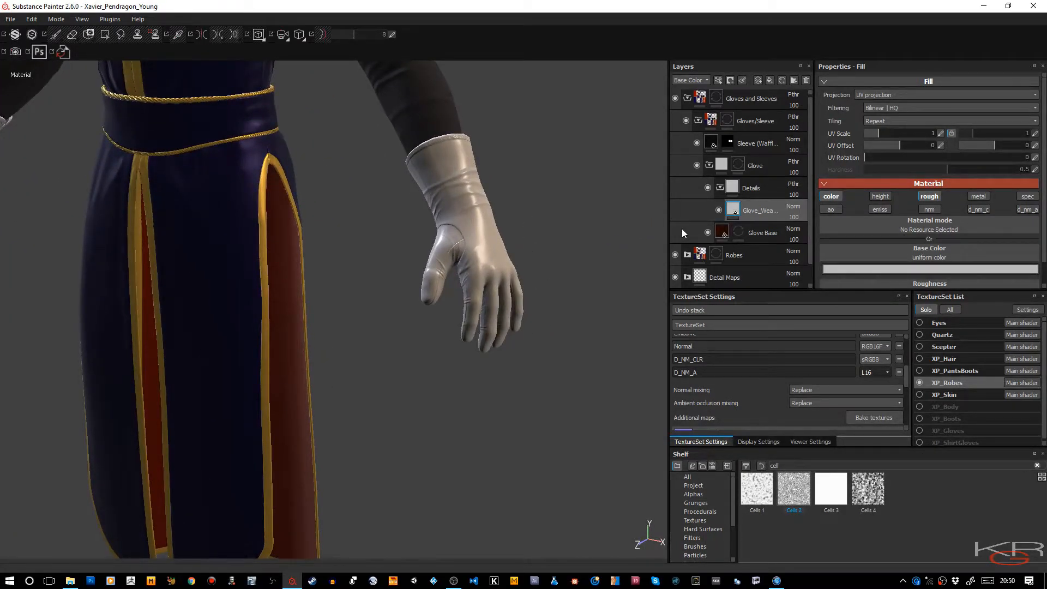
mouse_move(734, 213)
right_click(734, 212)
left_click(766, 232)
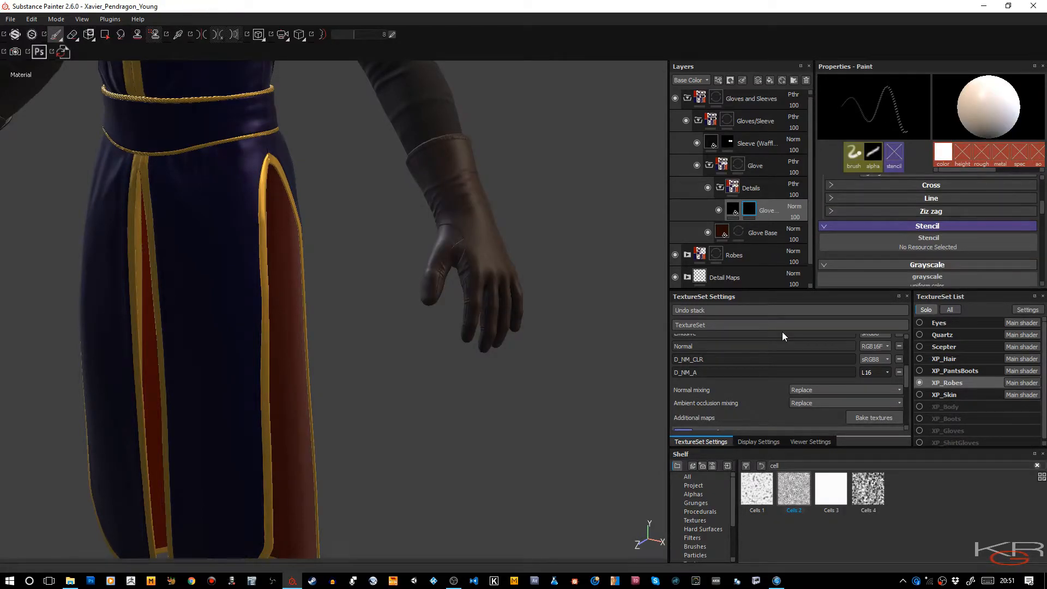
Set the XP_Robes texture set size to 2048.
scroll(777, 360, "down", 3)
scroll(778, 381, "up", 5)
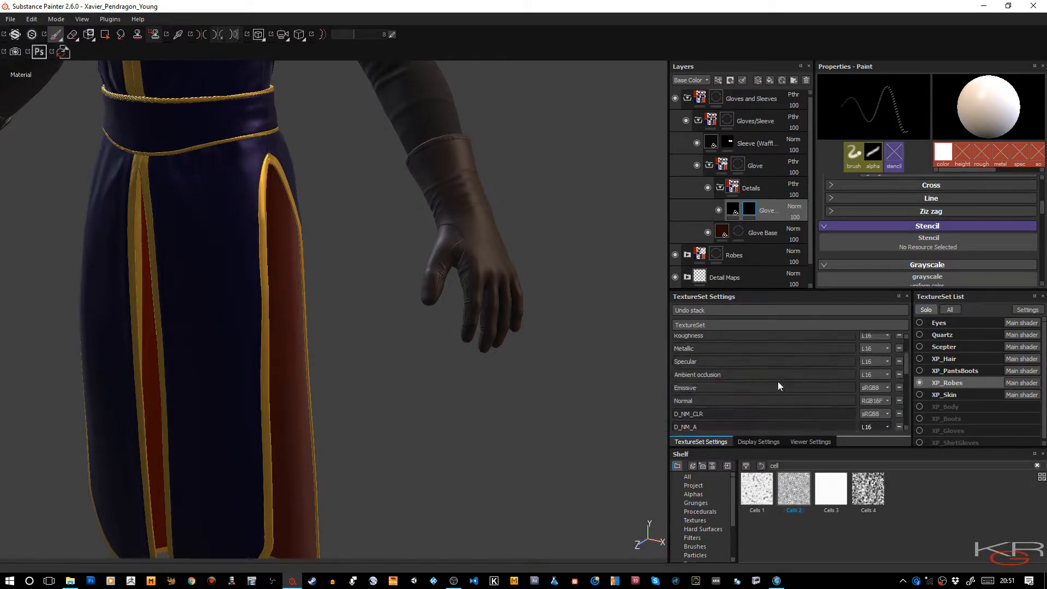
scroll(778, 381, "up", 2)
left_click(748, 342)
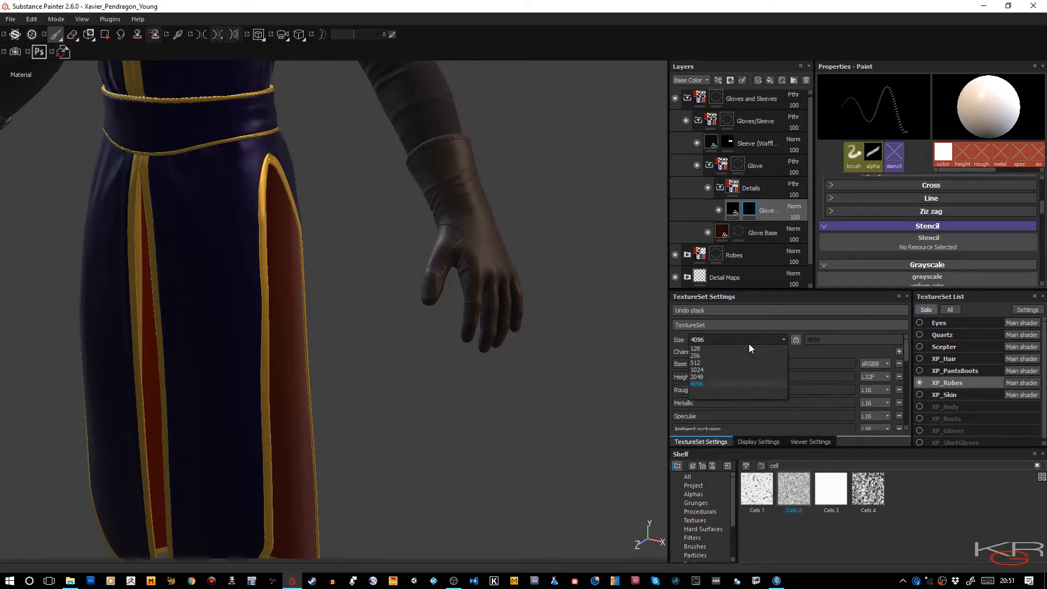
left_click(704, 376)
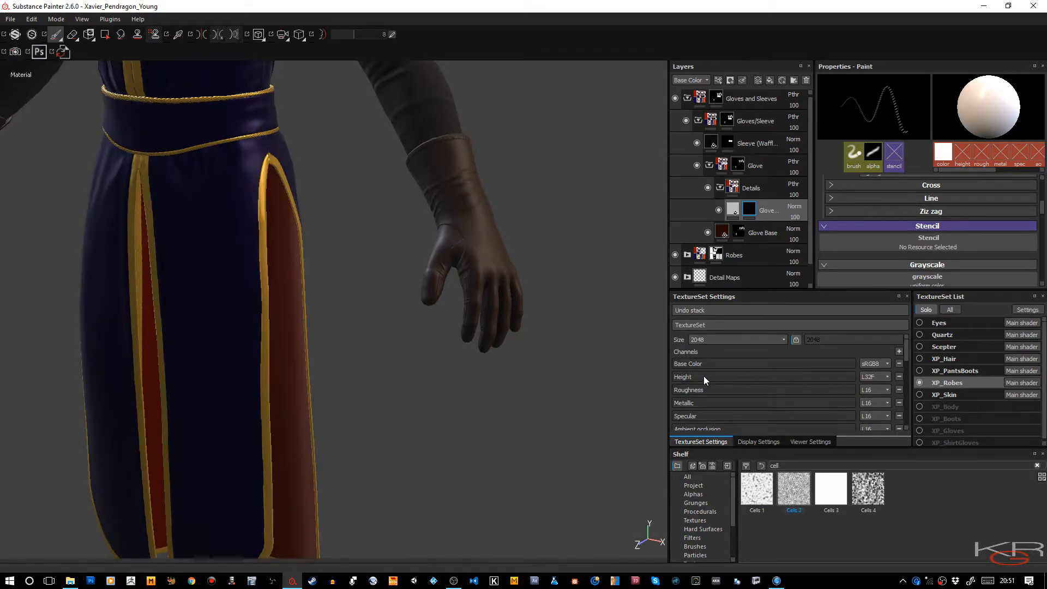
Add a generator to the Glove_Wear_Bright mask and assign MG Dirt to it.
right_click(749, 212)
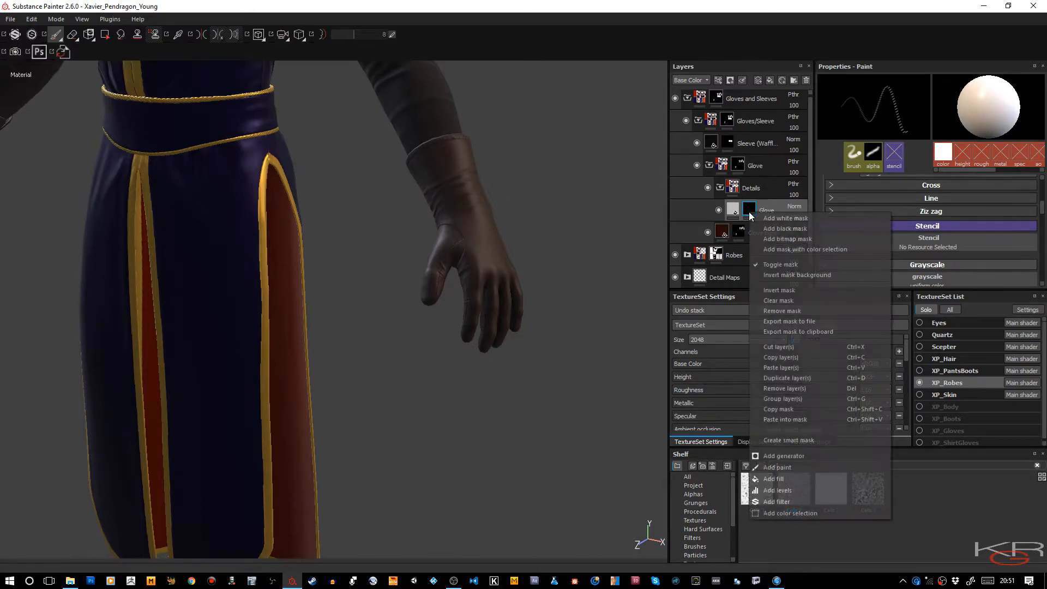
left_click(804, 460)
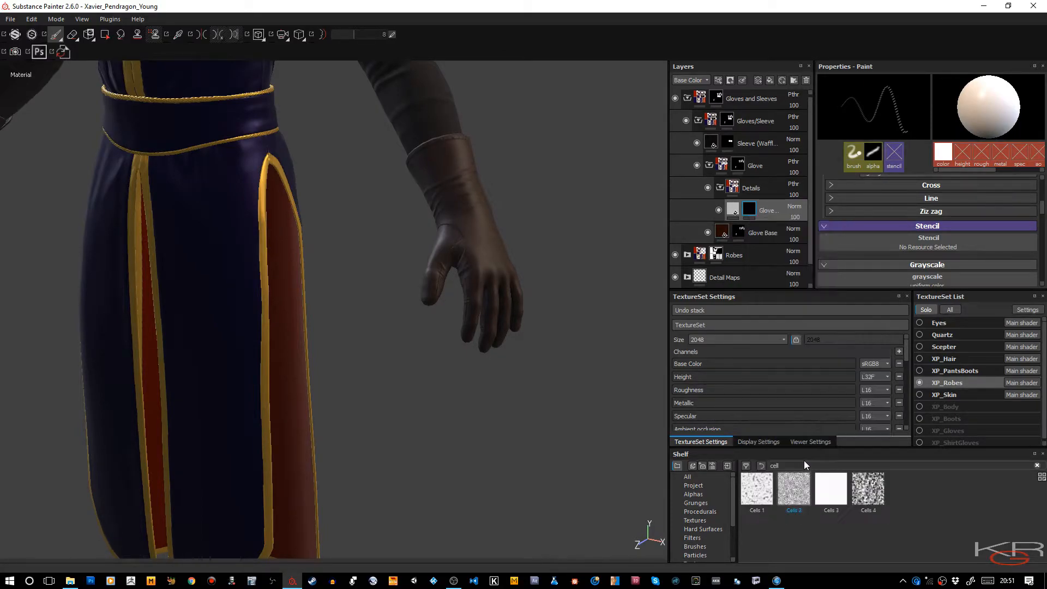
left_click(907, 106)
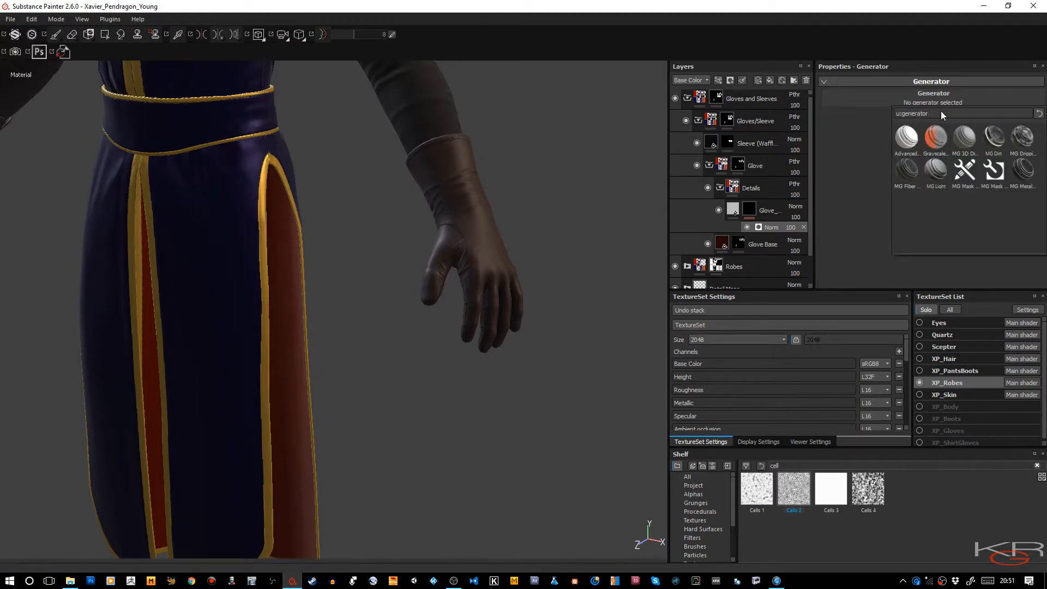
left_click(991, 137)
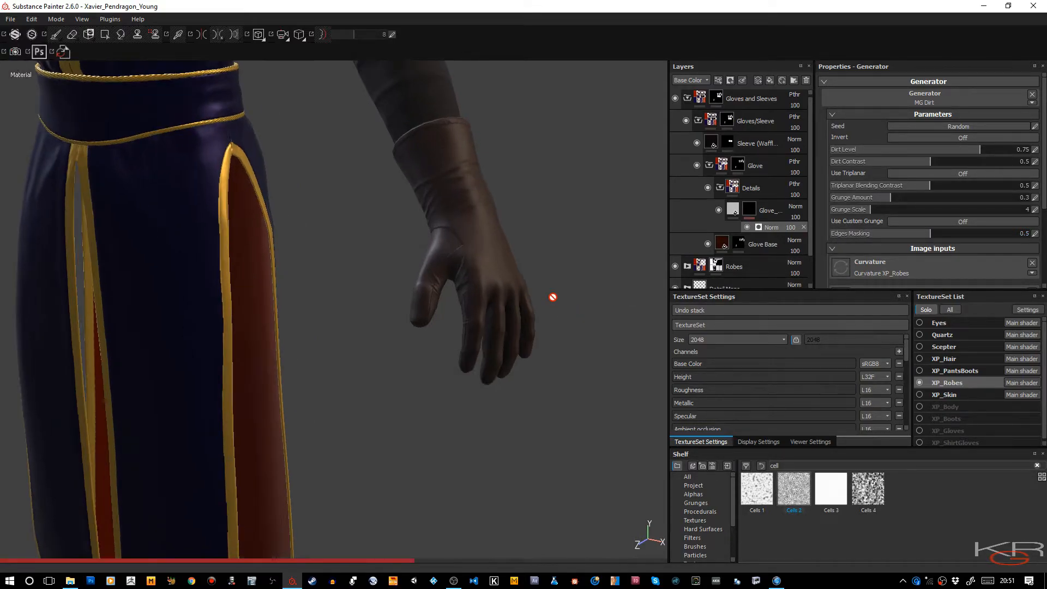
Remove the Curvature map from the MG Dirt generator's image inputs.
scroll(552, 297, "up", 3)
left_click_drag(556, 292, 509, 305, "alt")
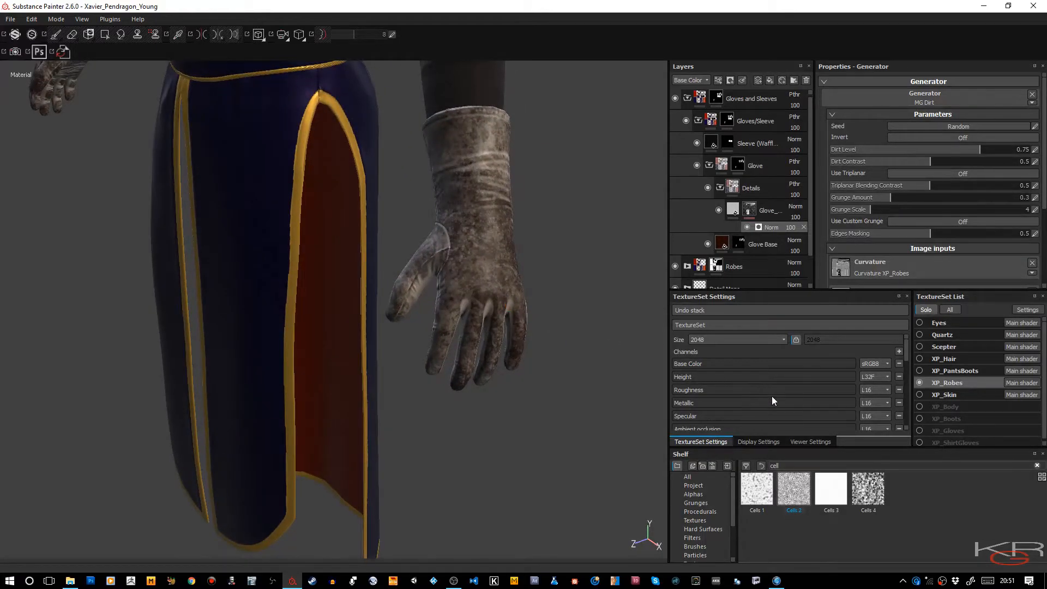
scroll(895, 224, "down", 2)
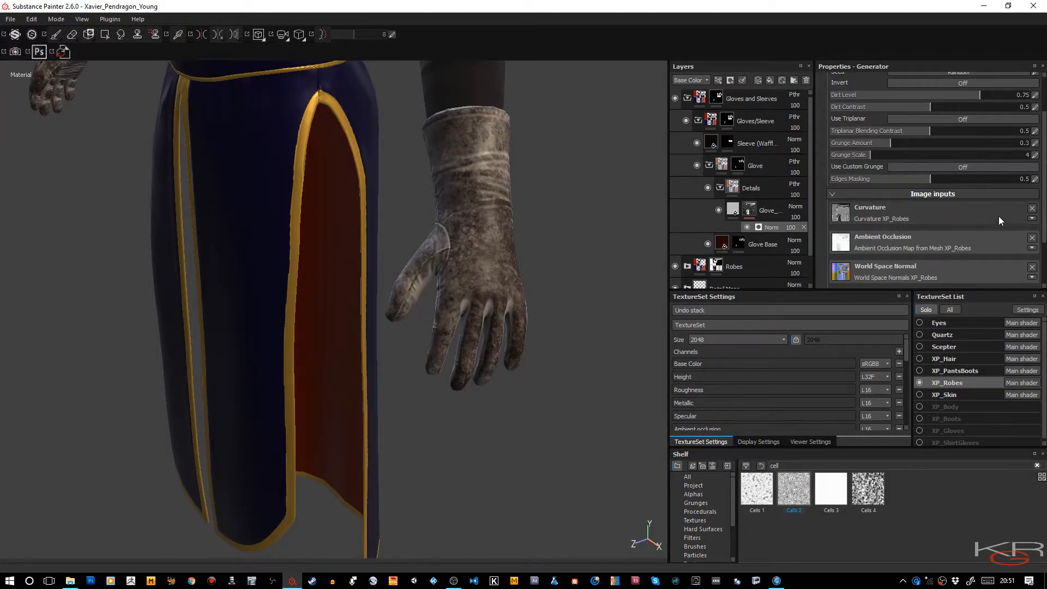
left_click(1033, 209)
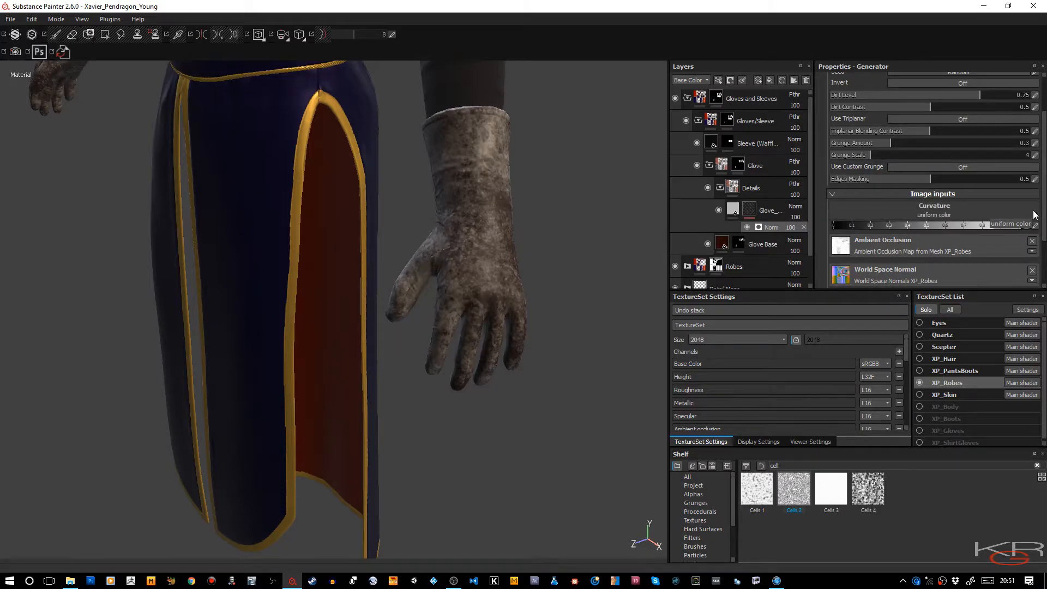
Cycle the viewport through the individual texture channels to the Base Color view of the glove.
left_click_drag(591, 359, 500, 317, "alt")
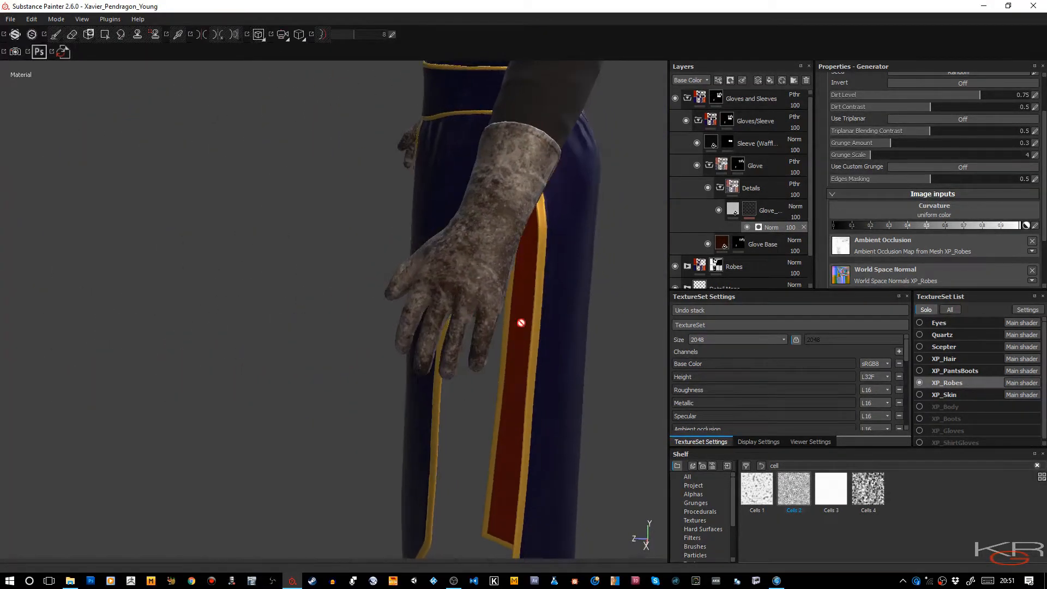
key("c")
key("c")
key("c")
key("c")
key("c")
key("c")
key("c")
key("c")
key("c")
key("c")
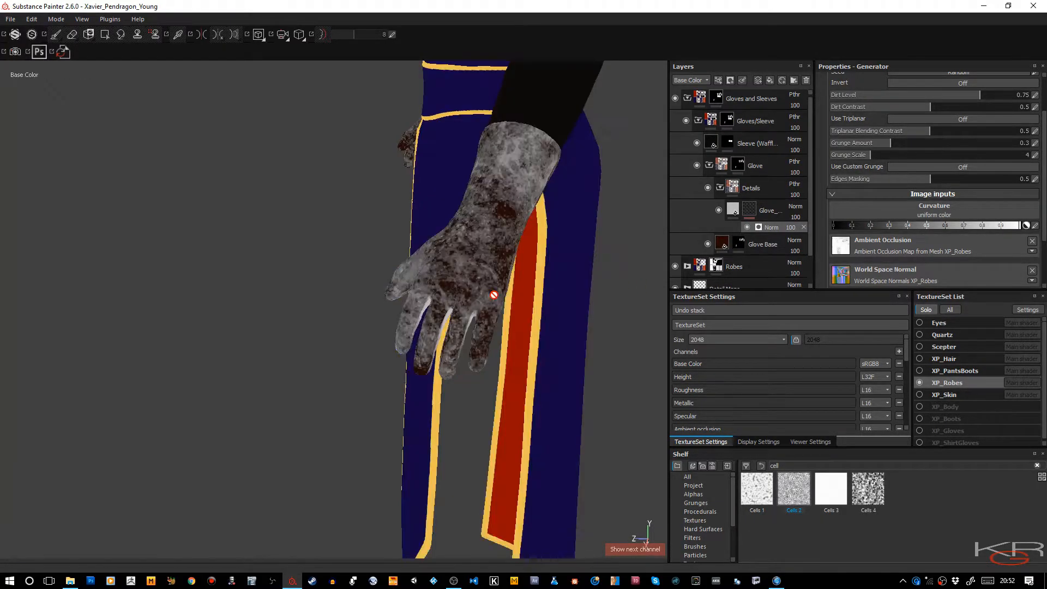
scroll(893, 210, "up", 2)
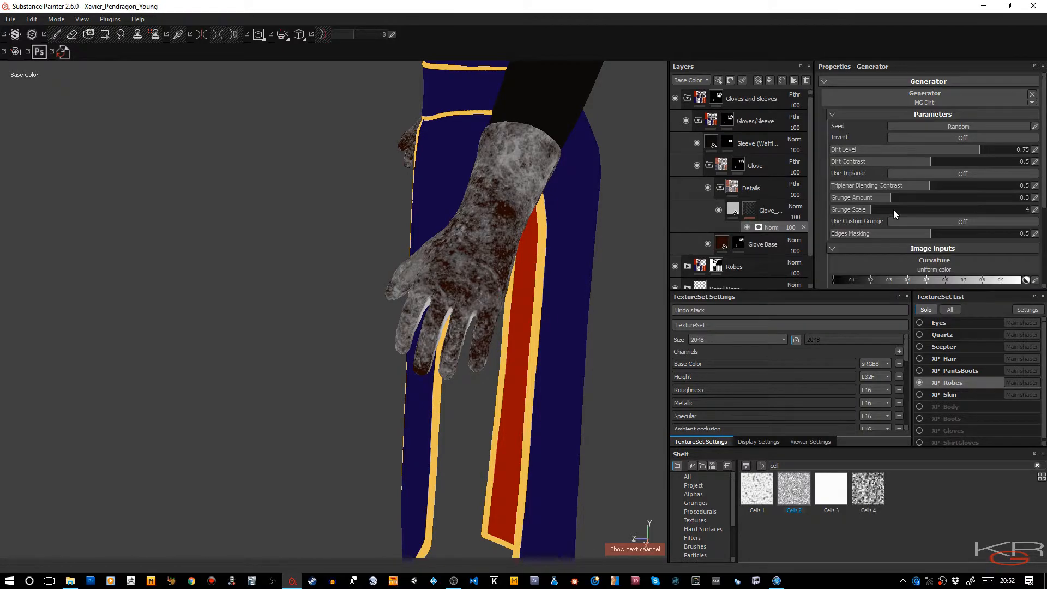
Set the Glove_Wear_Bright fill's base color by sampling the glove's dark brown and raising its value to 0.080.
left_click(731, 208)
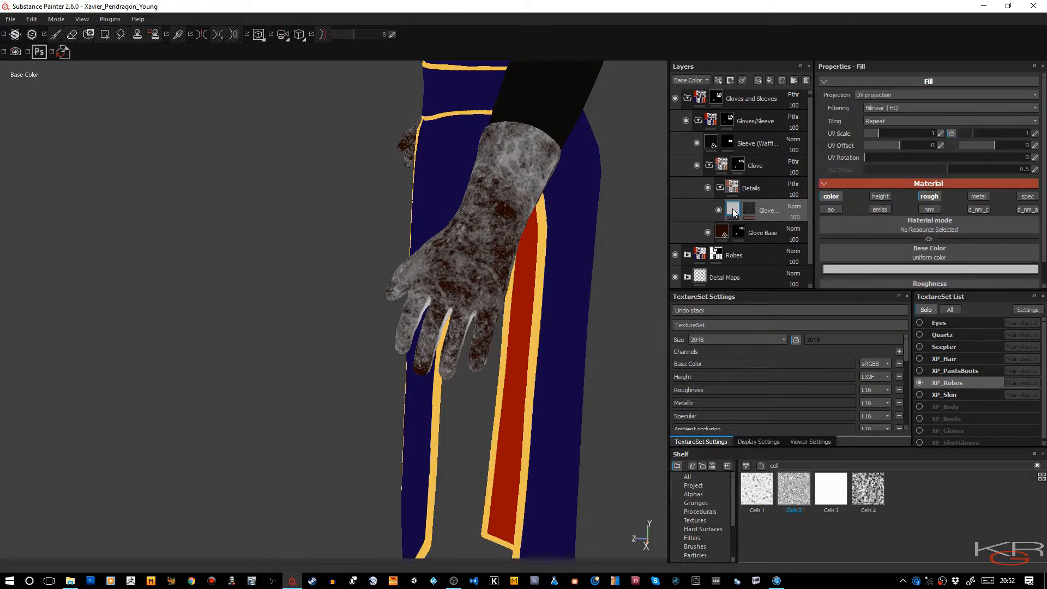
left_click(867, 269)
left_click(837, 222)
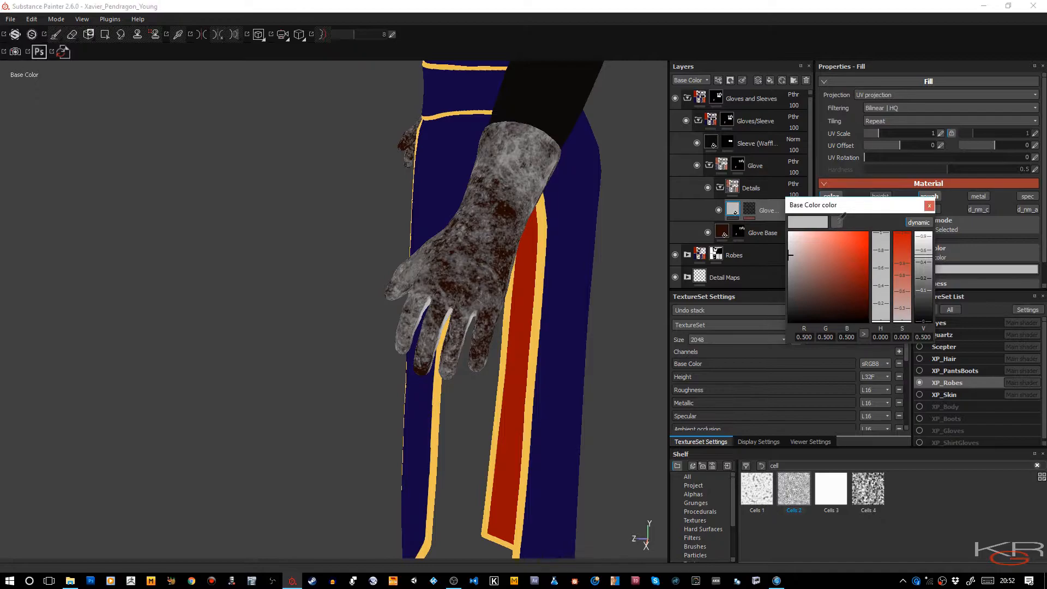
left_click(505, 209)
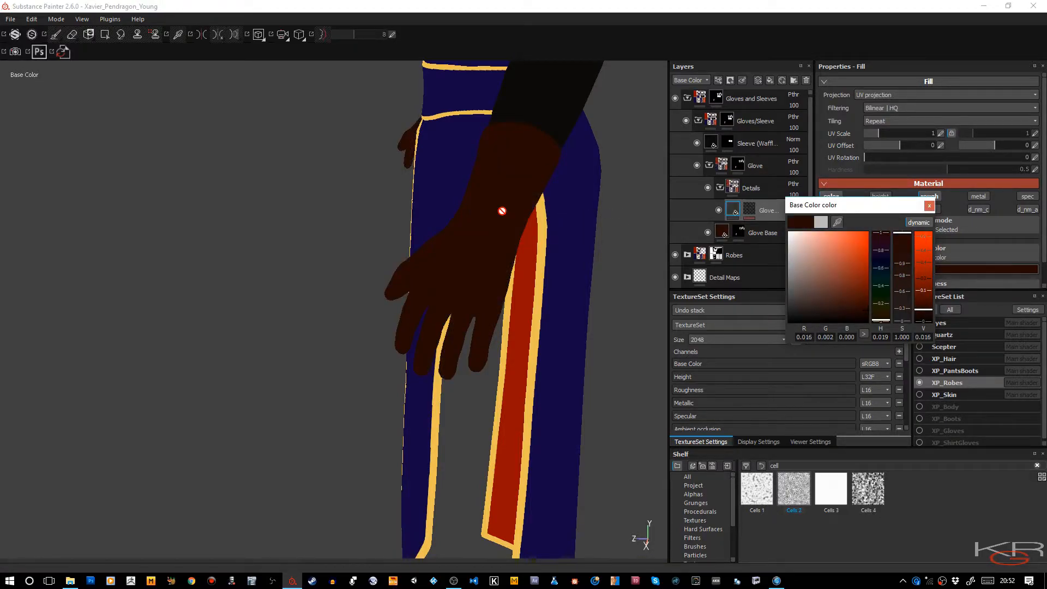
left_click(920, 293)
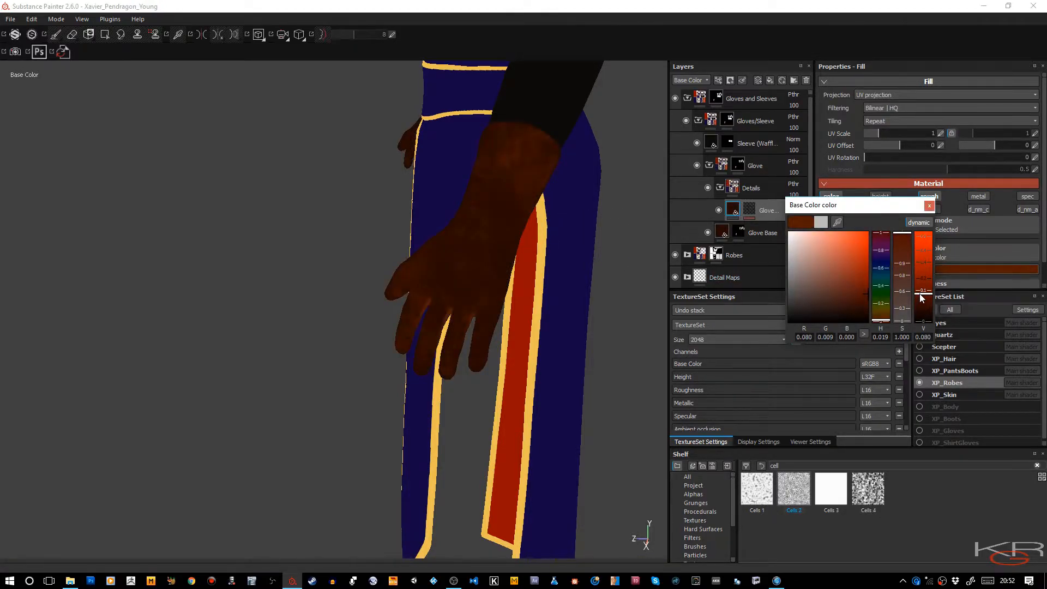
left_click(928, 207)
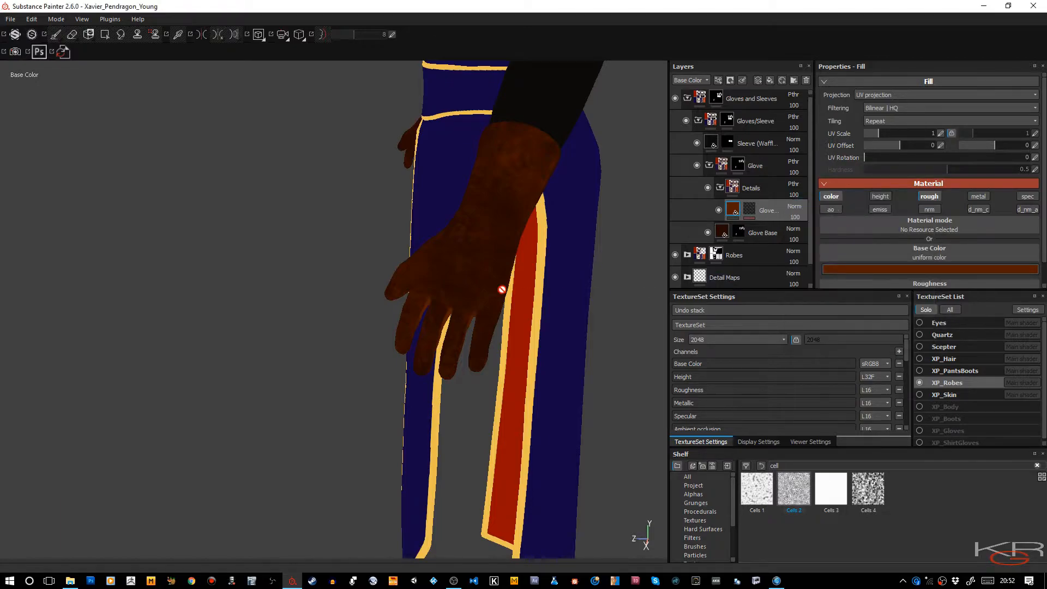
Return the viewport to the material view and set the wear fill's roughness to about 0.85.
left_click_drag(539, 272, 622, 292, "alt")
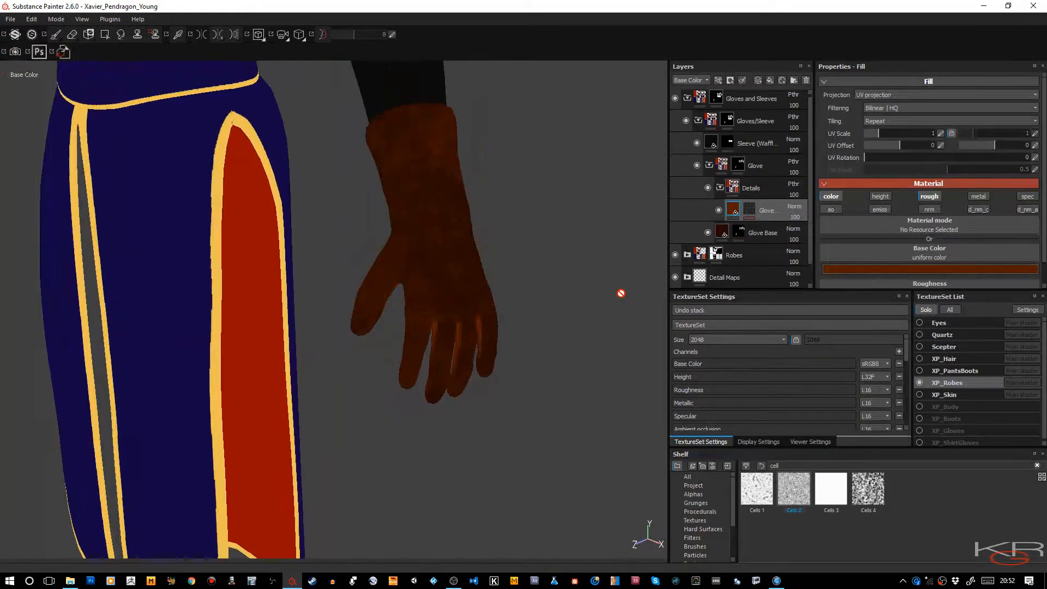
key("m")
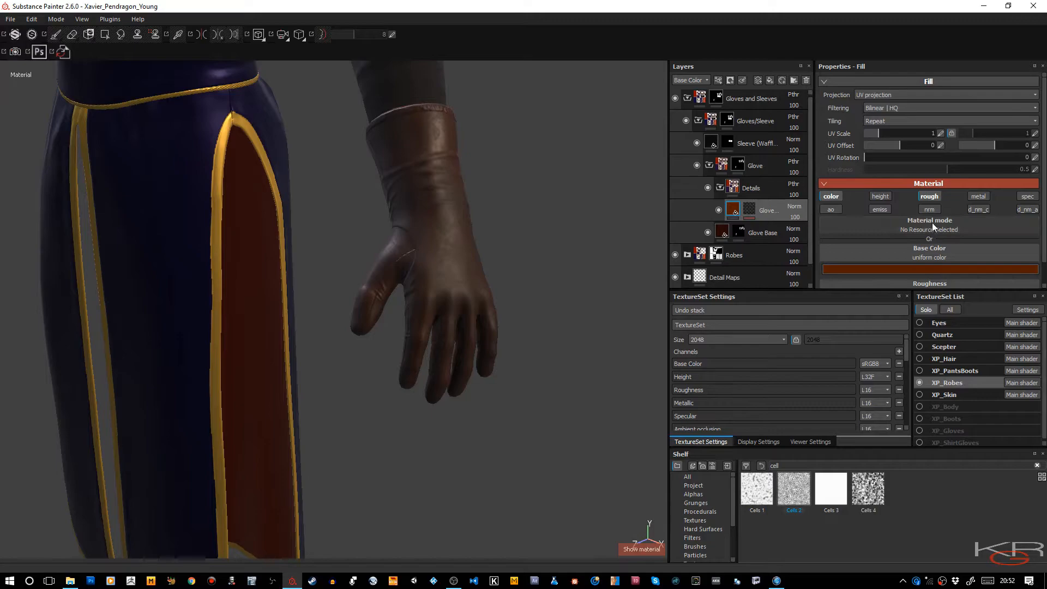
scroll(931, 222, "down", 1)
left_click(933, 280)
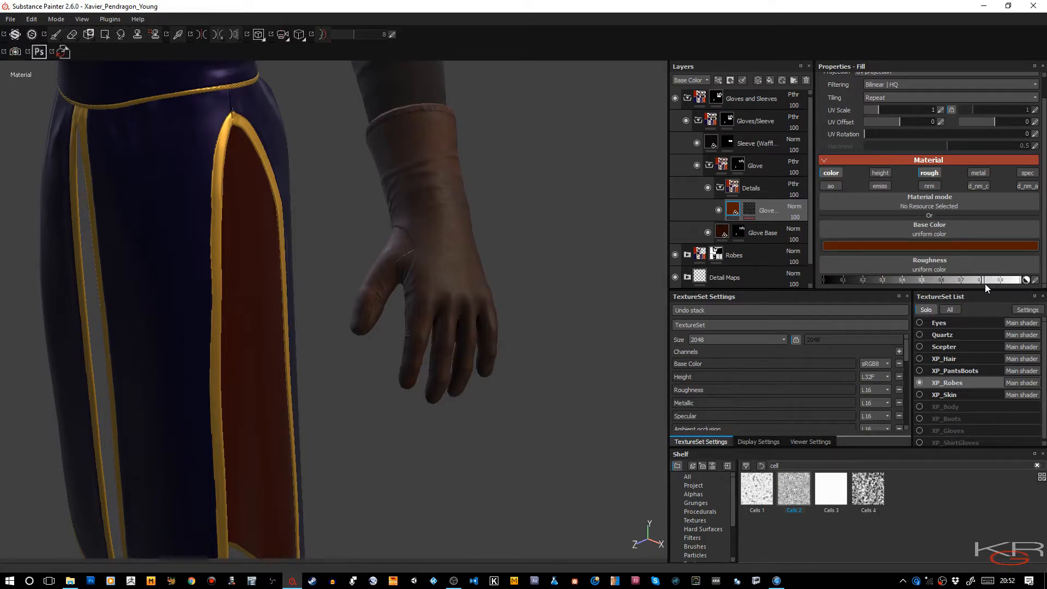
left_click_drag(521, 245, 546, 283, "alt")
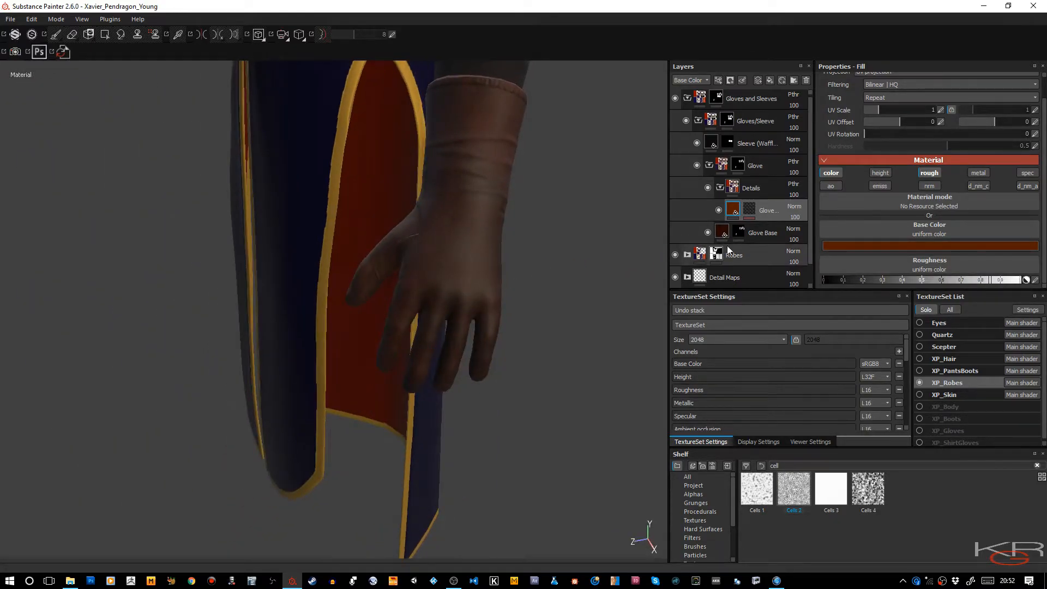
Change the Glove_Wear_Bright layer's Base Color blending mode to Linear dodge (Add) and check the glove from the palm side.
left_click(794, 206)
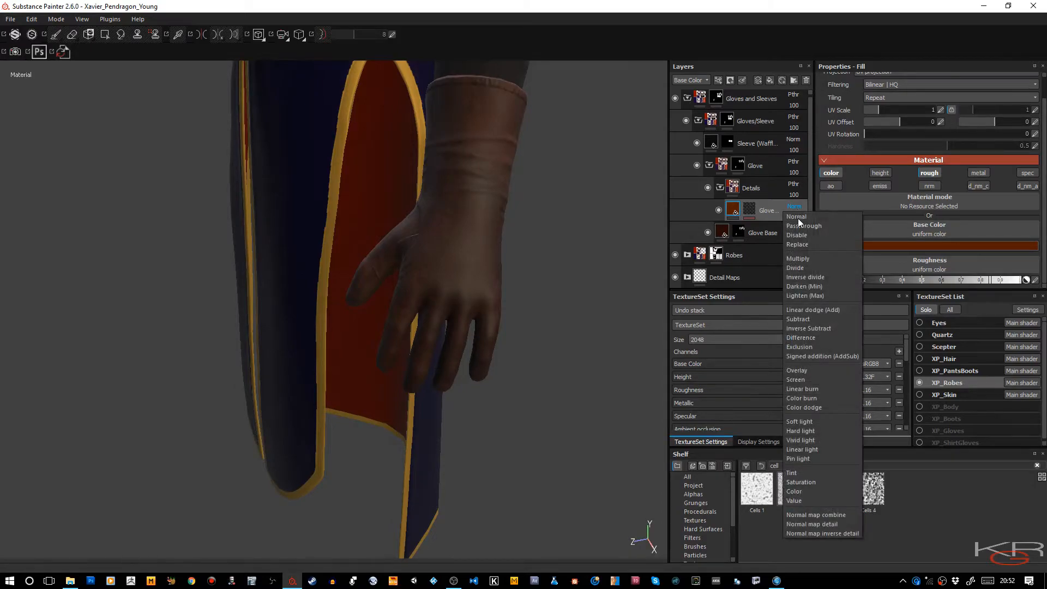
left_click(822, 311)
right_click_drag(529, 266, 531, 319, "alt")
left_click_drag(531, 318, 622, 166, "alt")
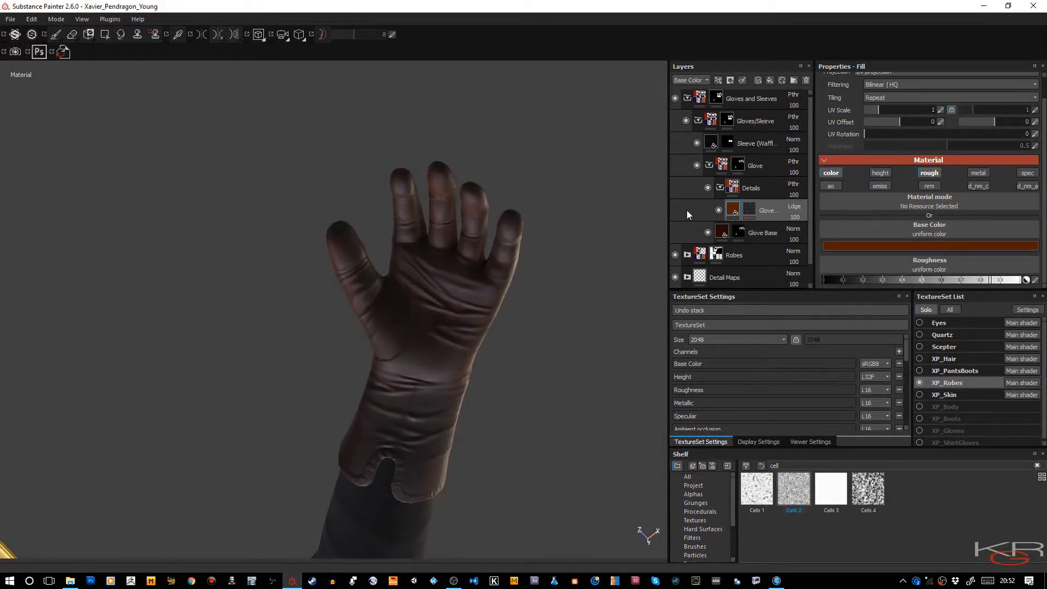
Add a paint effect to the Glove_Wear_Bright mask and choose the Dirt 1 brush.
left_click(750, 209)
right_click(750, 208)
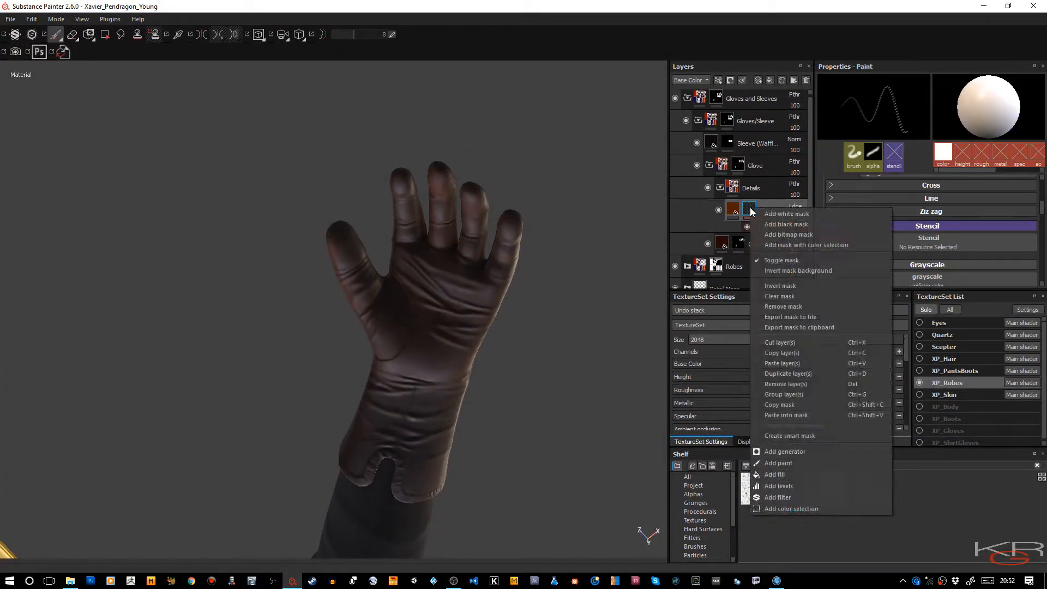
left_click(777, 475)
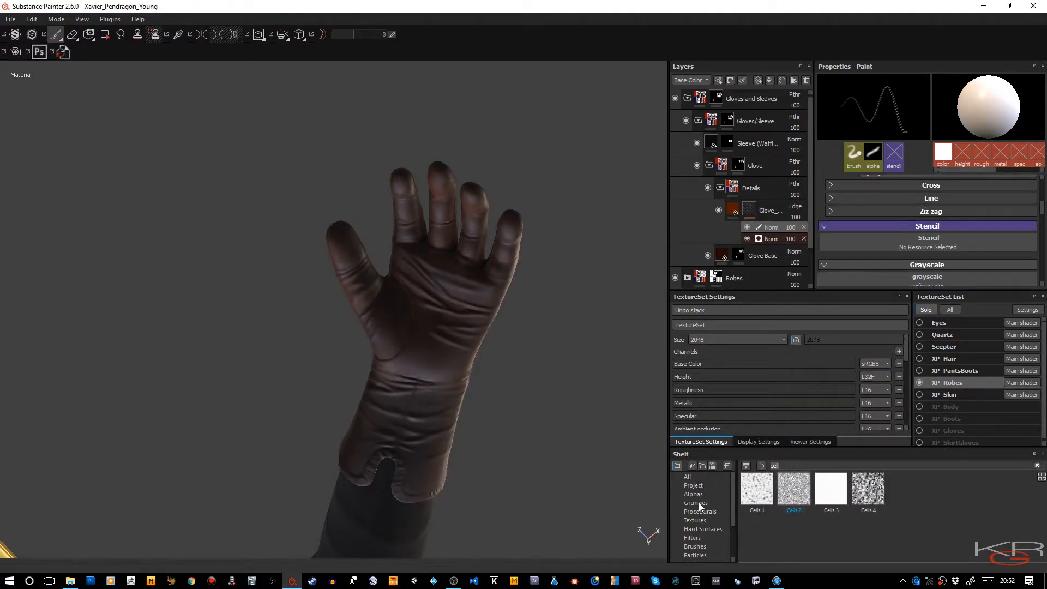
left_click(695, 546)
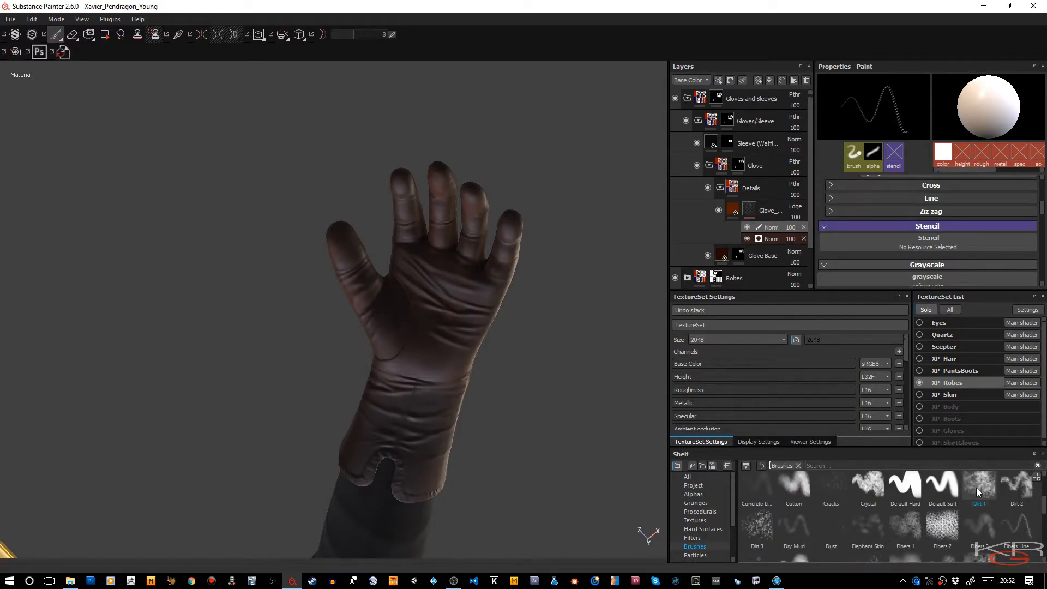
left_click(976, 488)
Show the Base Color channel, set the Dirt 1 brush's grayscale to black and reduce the brush size.
left_click_drag(543, 265, 532, 465, "alt")
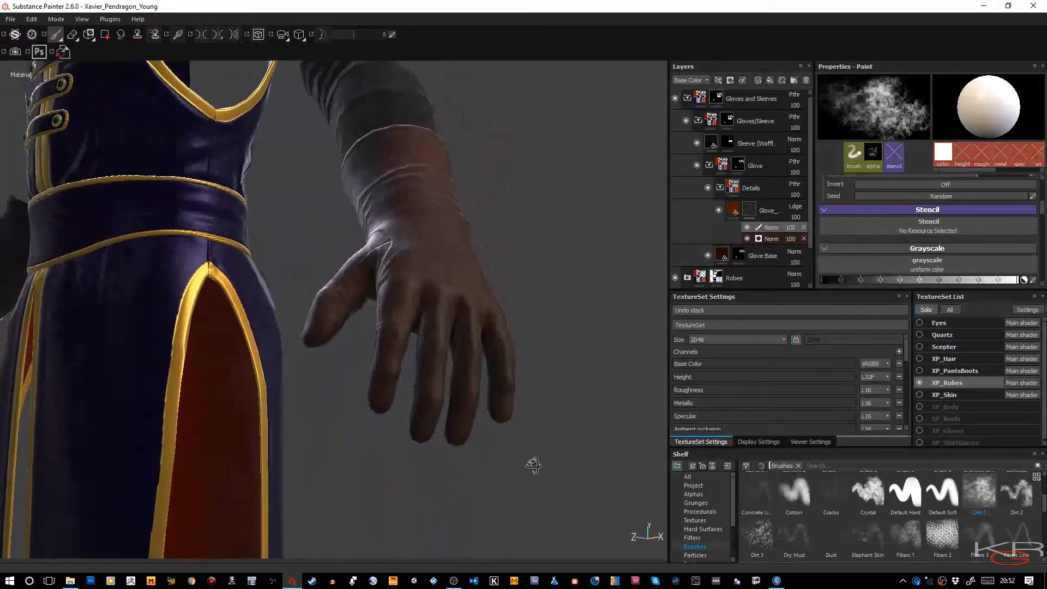
key("c")
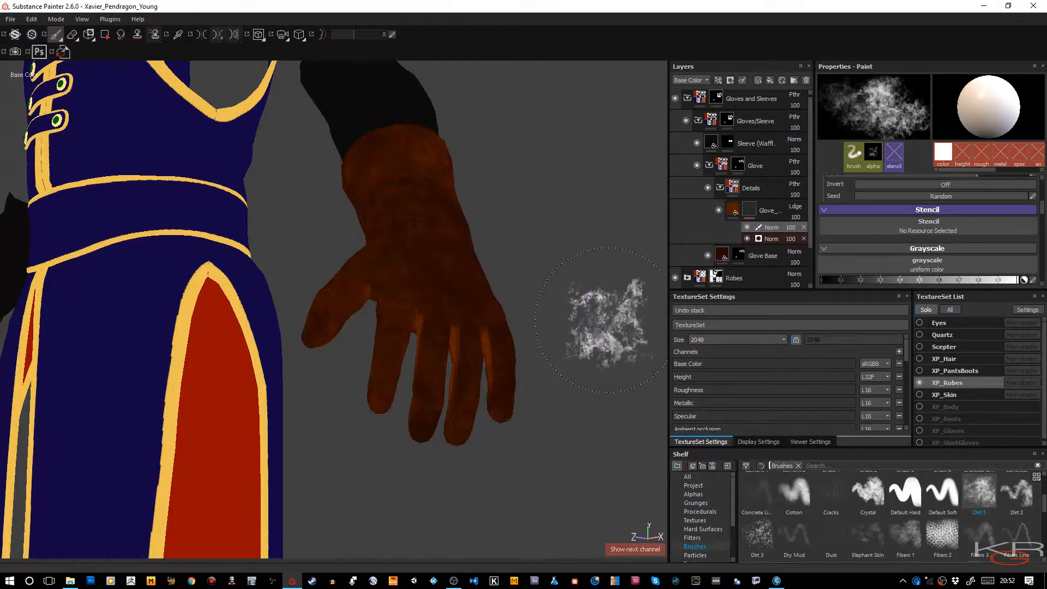
left_click(1025, 280)
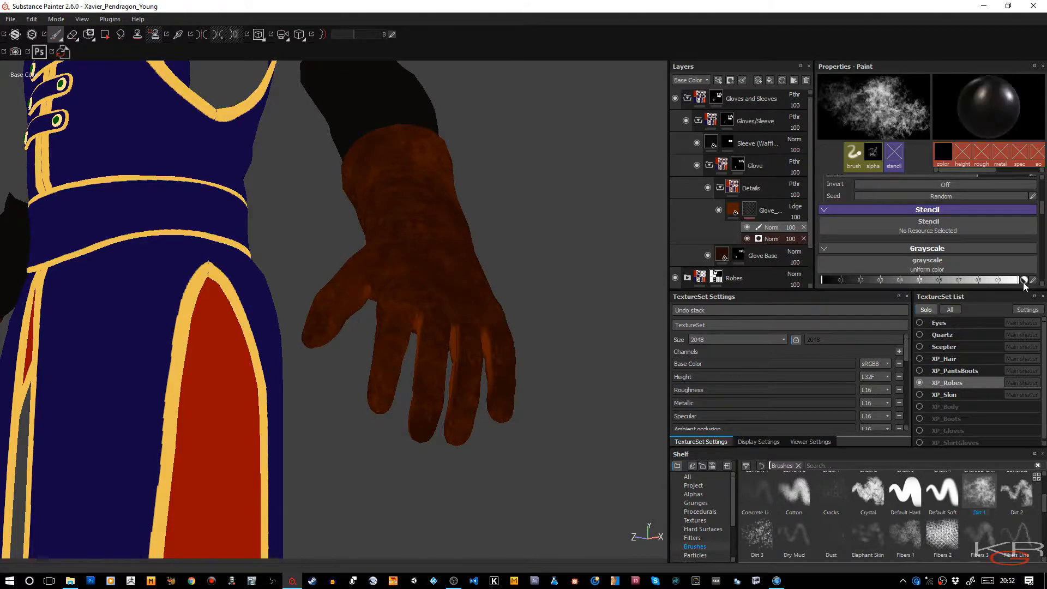
key("bracketleft")
key("bracketleft")
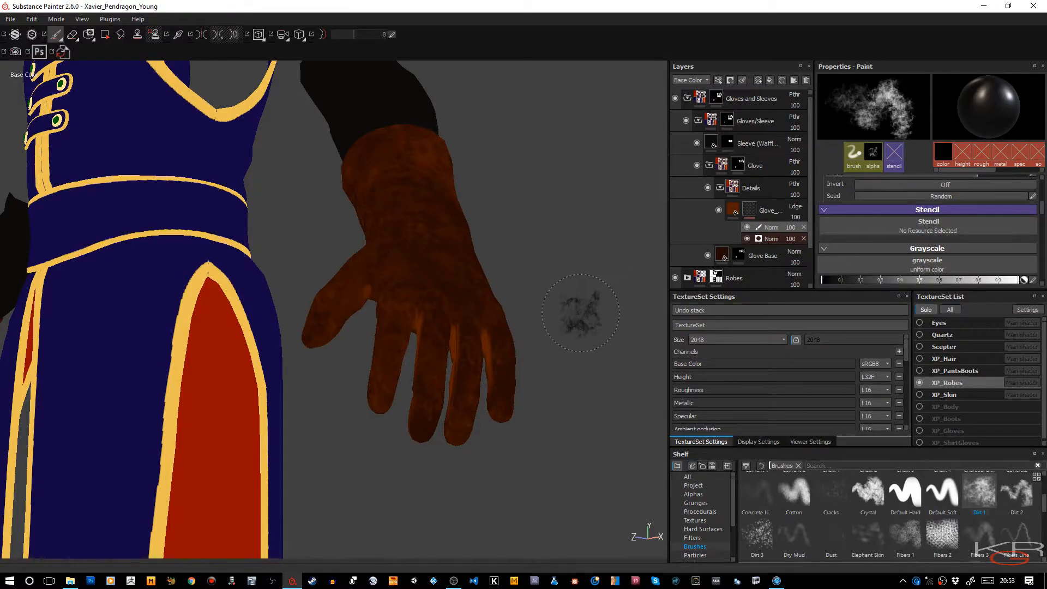
left_click_drag(577, 299, 587, 163, "alt")
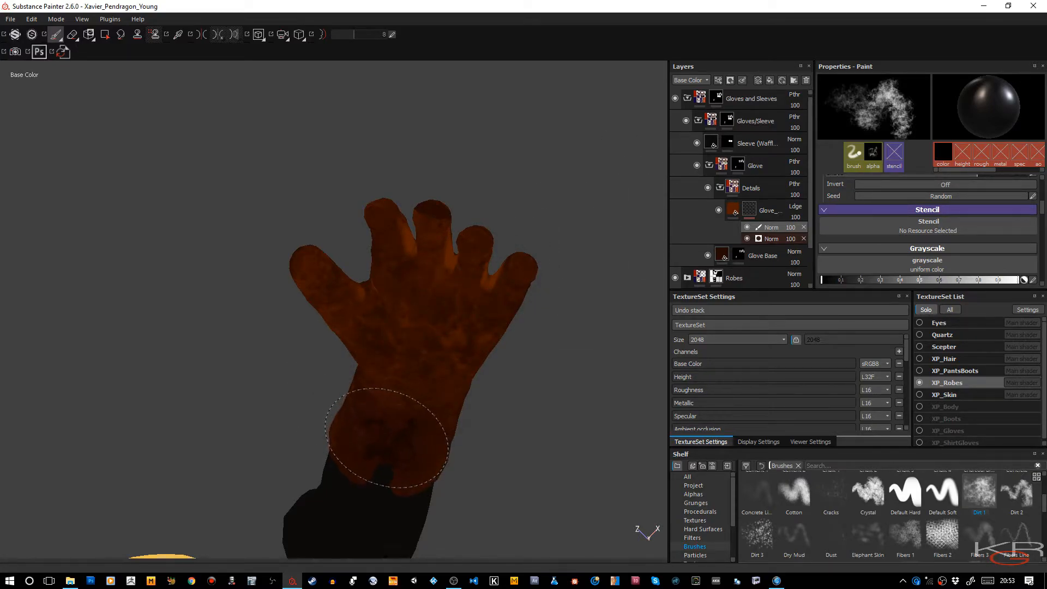
Set the Dirt 1 brush's grayscale to white, its flow to 18 and its flow jitter to 73.
left_click(1017, 280)
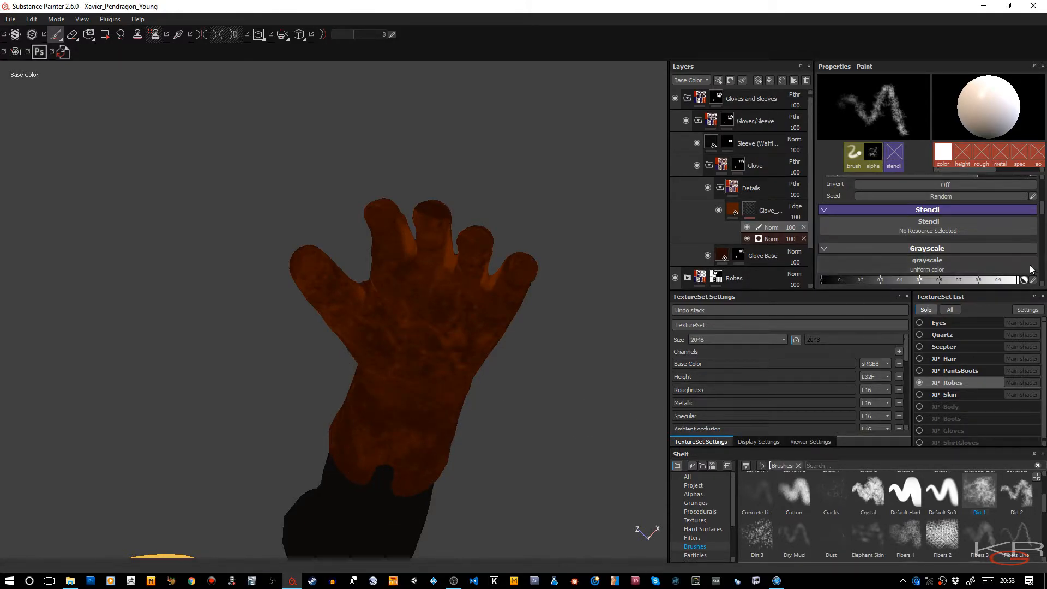
left_click_drag(1043, 210, 1043, 190)
left_click(856, 206)
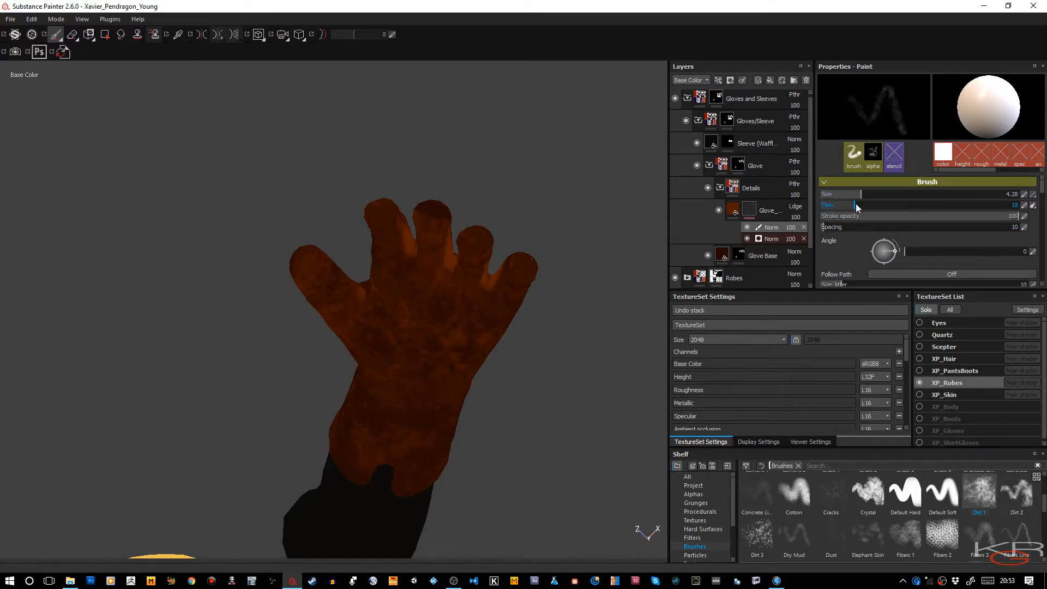
left_click_drag(1042, 187, 1042, 200)
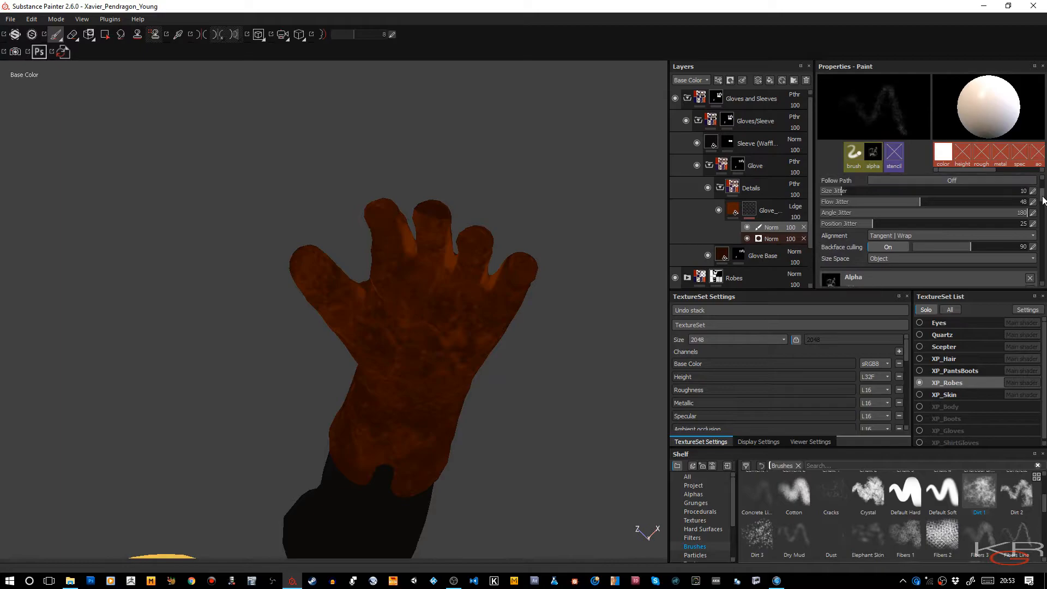
left_click_drag(945, 202, 960, 201)
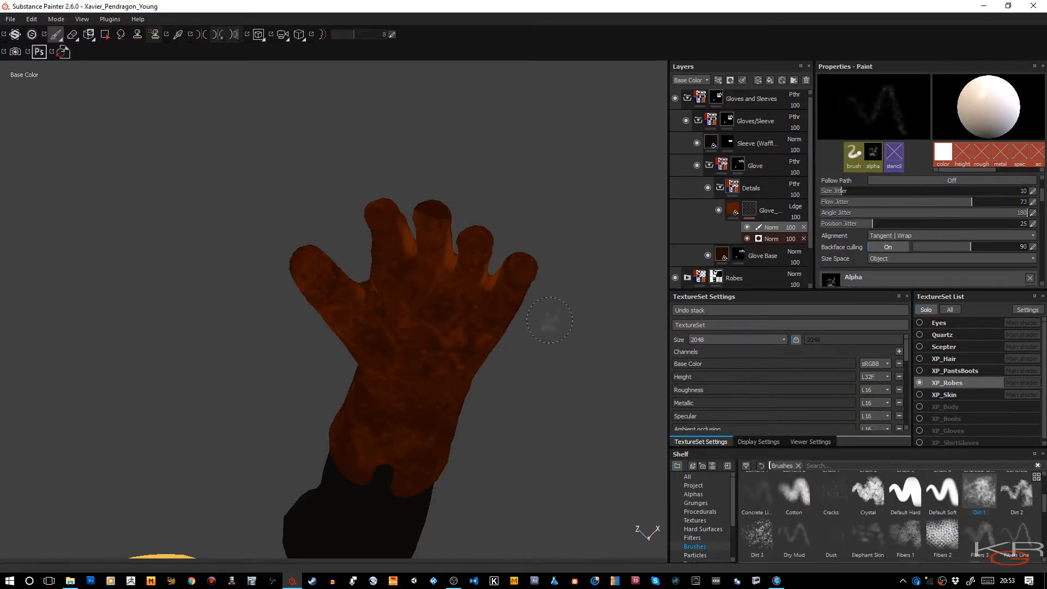
Paint light dirt strokes into the wear mask over the palm side of the glove cuff.
left_click_drag(397, 406, 365, 414)
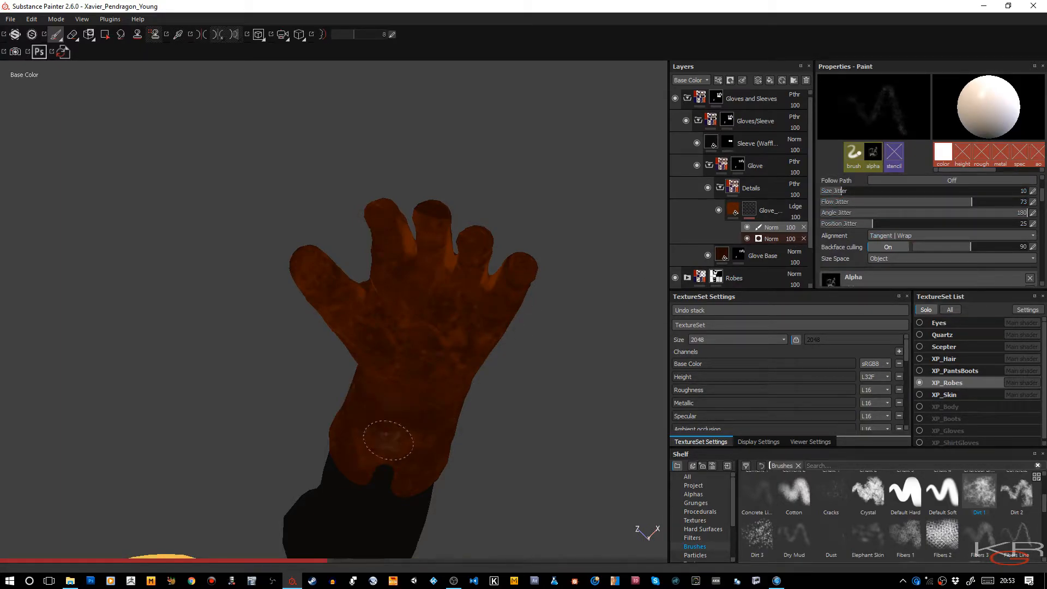
left_click(372, 440)
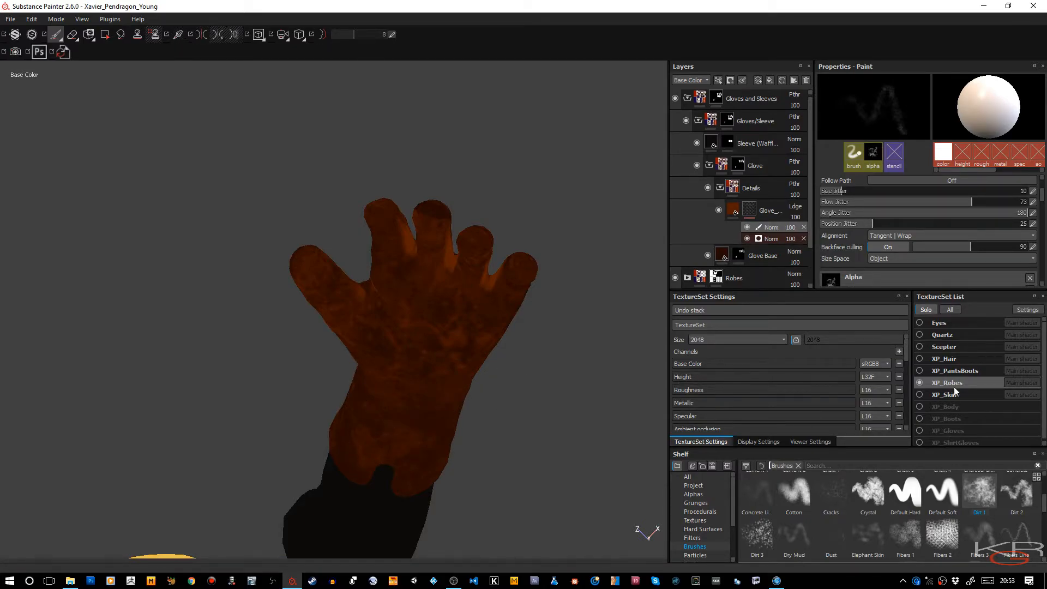
scroll(1044, 201, "down", 3)
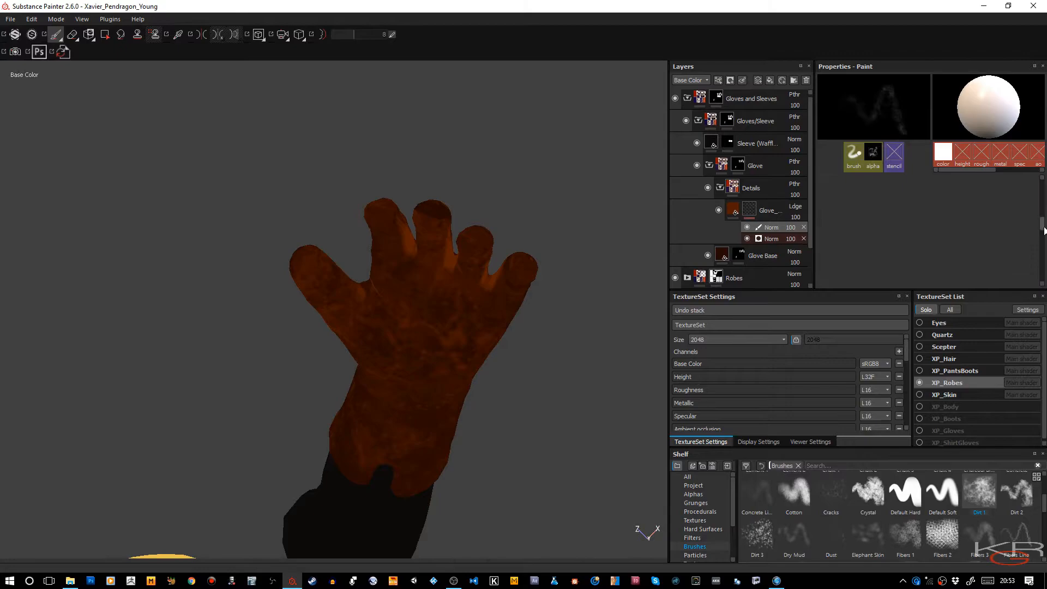
Set the mask brush grayscale to black and paint away the bright wear around the bases of the glove's fingers.
left_click(1024, 225)
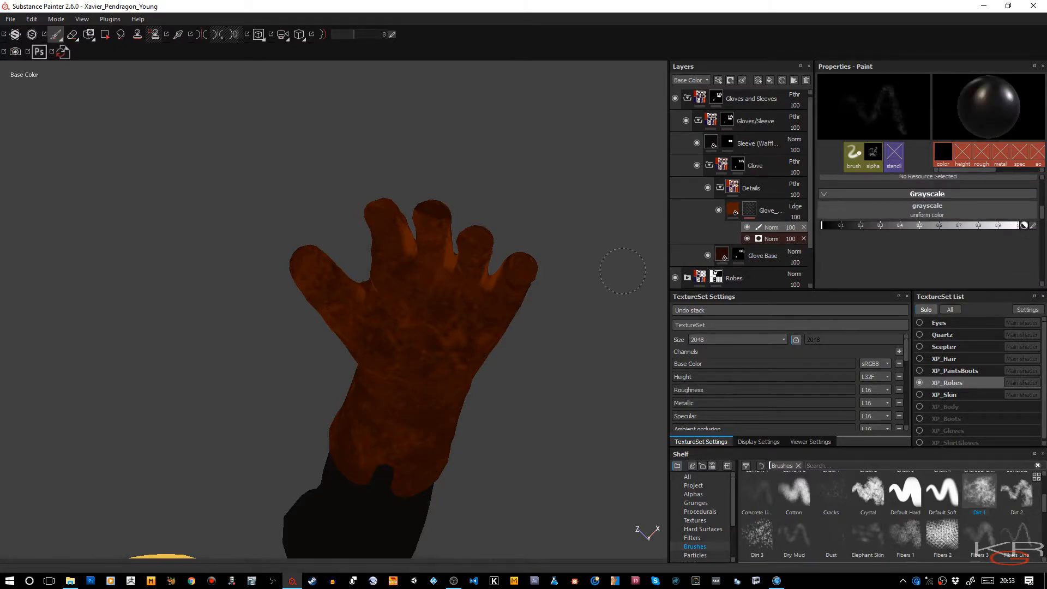
left_click_drag(491, 276, 485, 285)
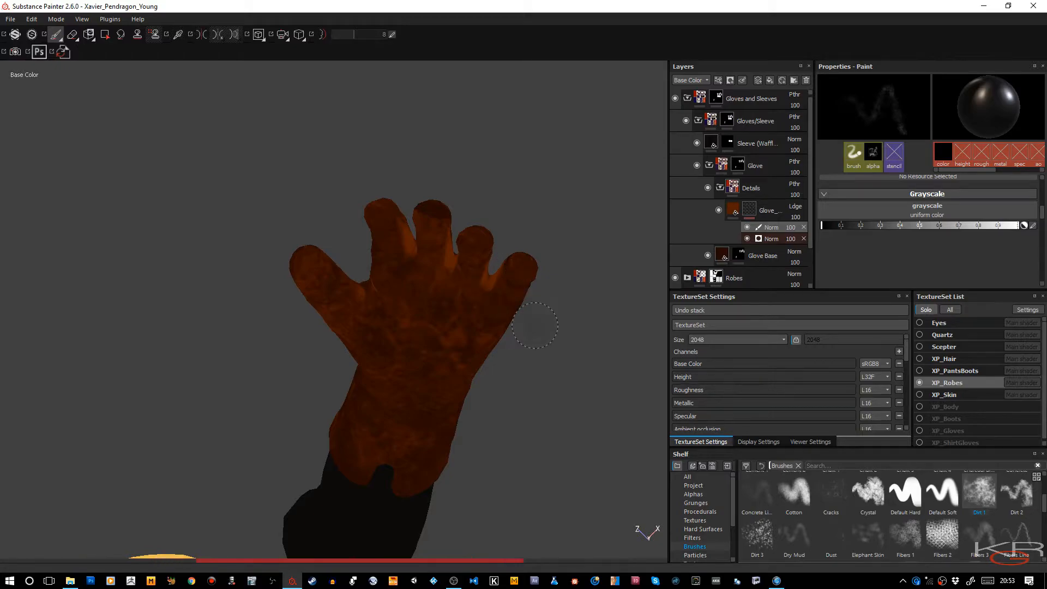
left_click_drag(550, 311, 476, 453, "alt")
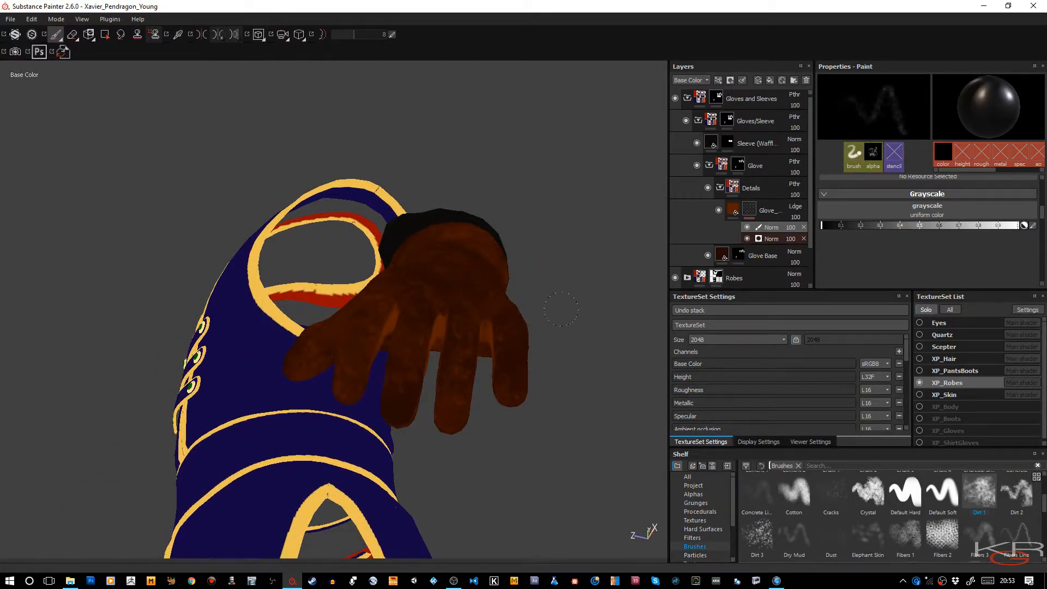
left_click(431, 322)
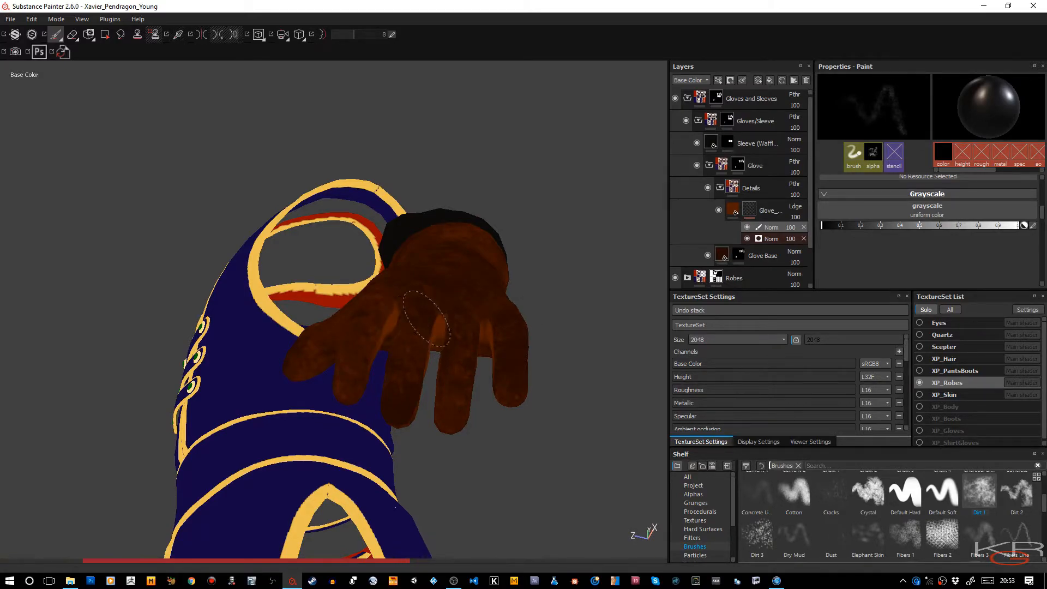
left_click(439, 326)
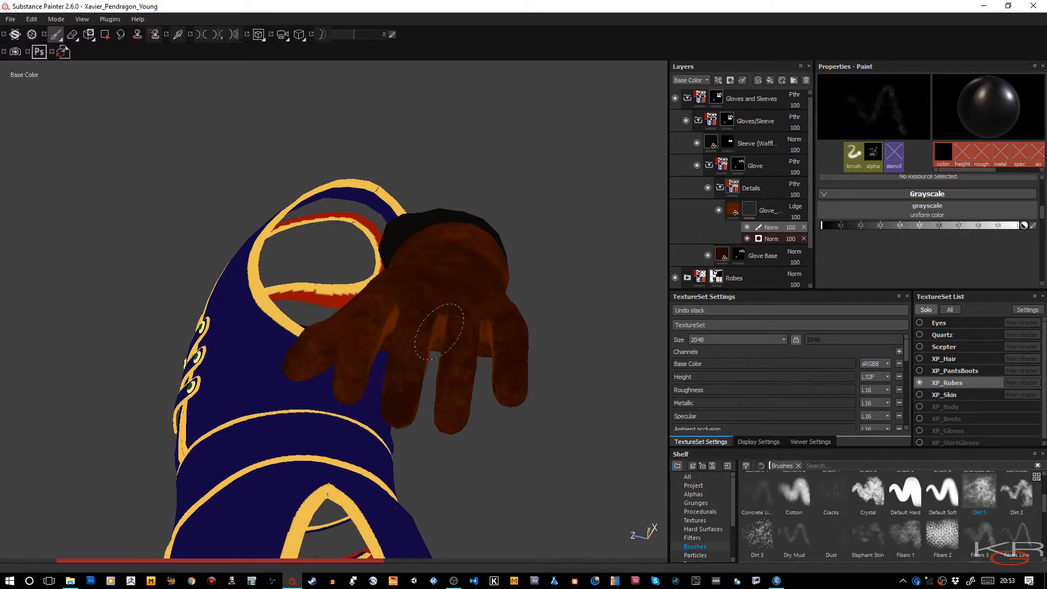
Show the 3D and 2D views side by side and frame the first glove UV island.
left_click(256, 36)
left_click(258, 54)
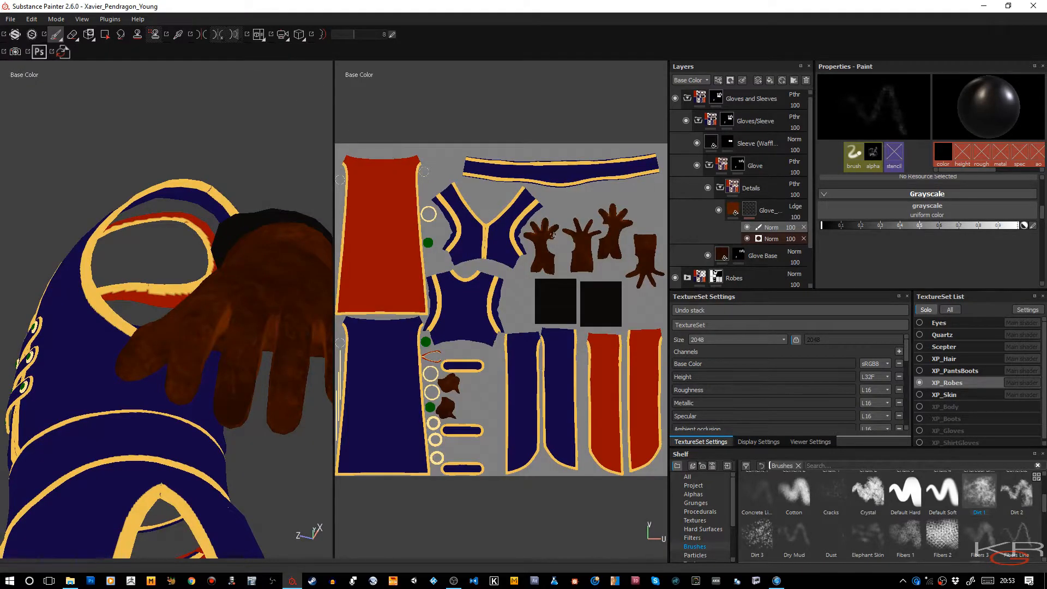
scroll(542, 219, "up", 5)
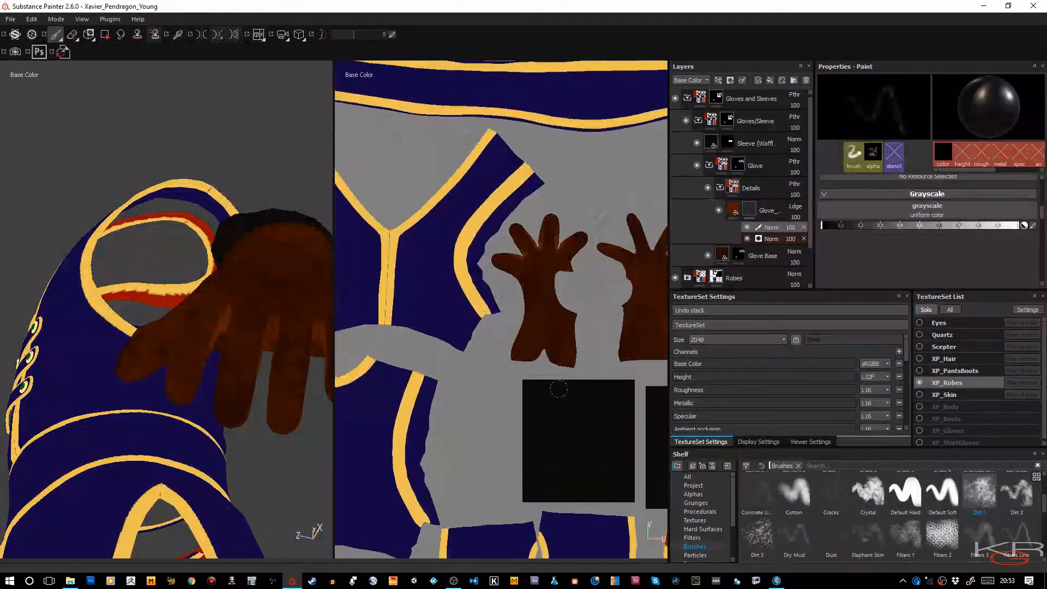
scroll(558, 394, "up", 4)
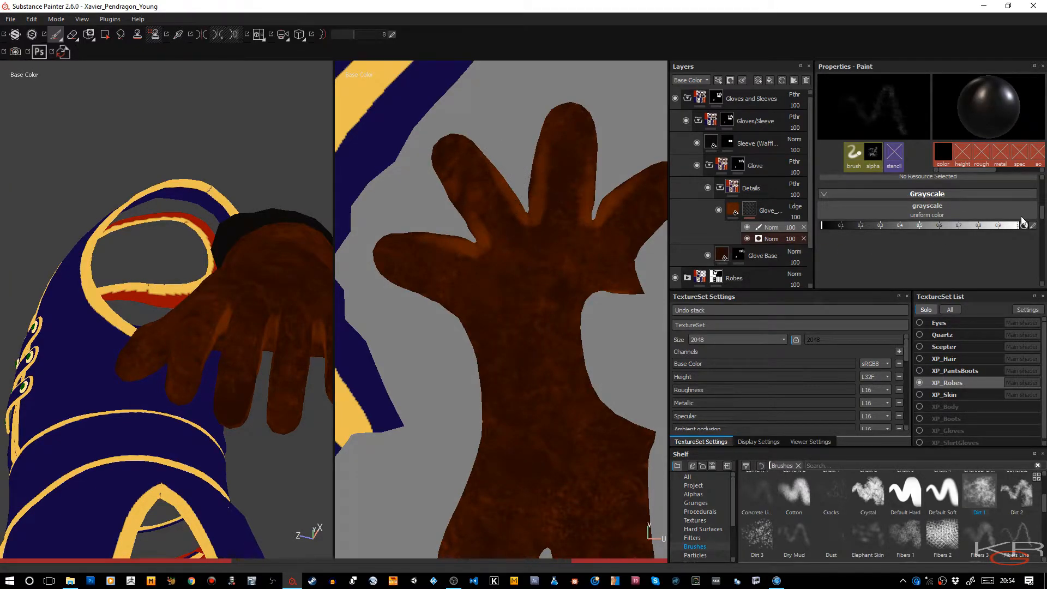
Set the brush flow to 39 and paint out the bright wear between the fingers of the first glove UV island.
scroll(955, 218, "up", 5)
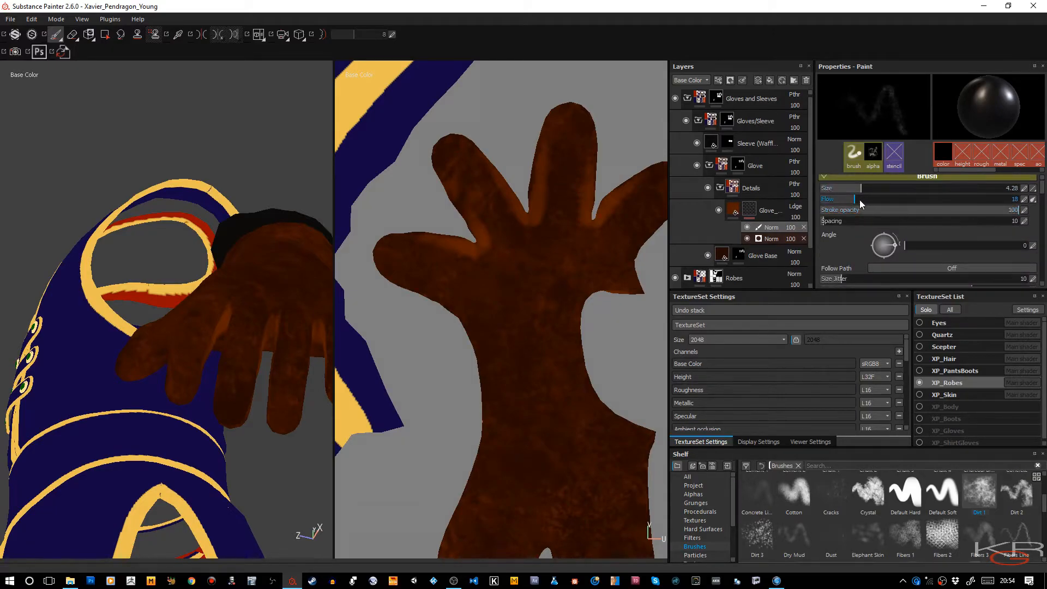
left_click_drag(882, 202, 897, 200)
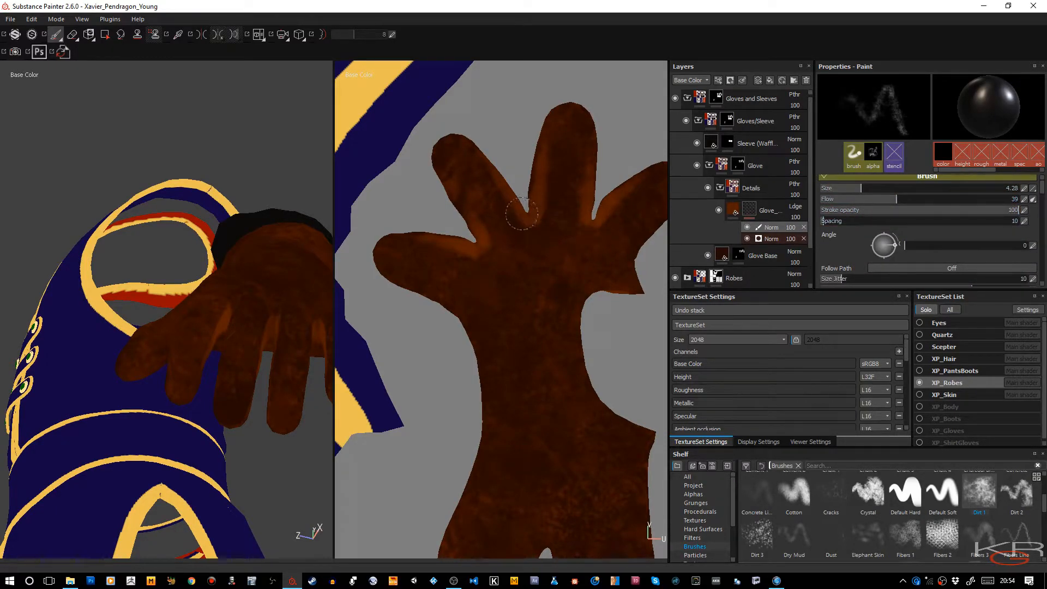
left_click_drag(522, 213, 510, 202)
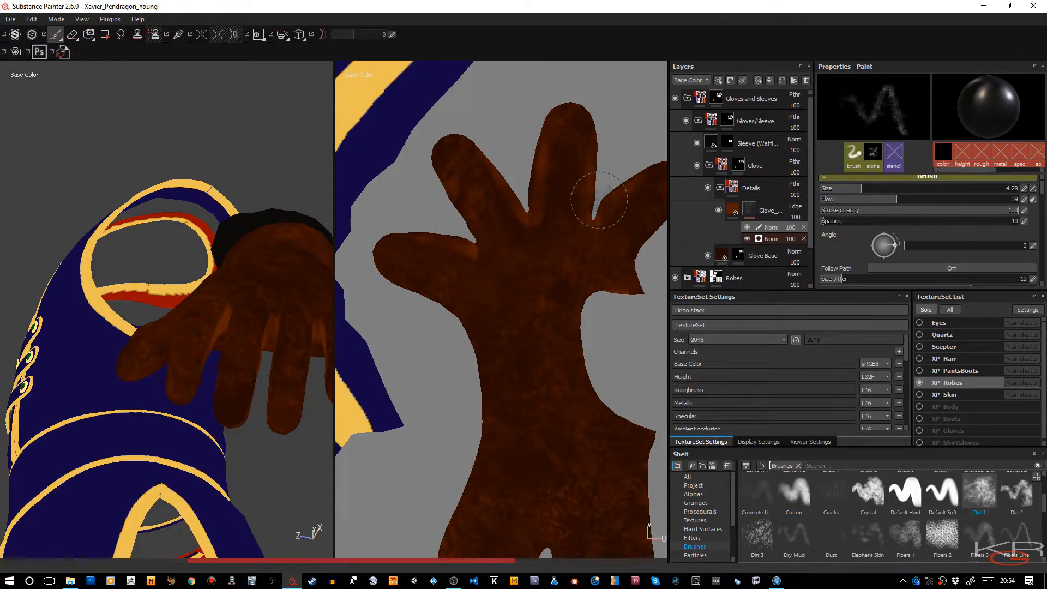
Paint out the bright wear between the fingers of the glove UV island further along the row.
scroll(594, 228, "down", 4)
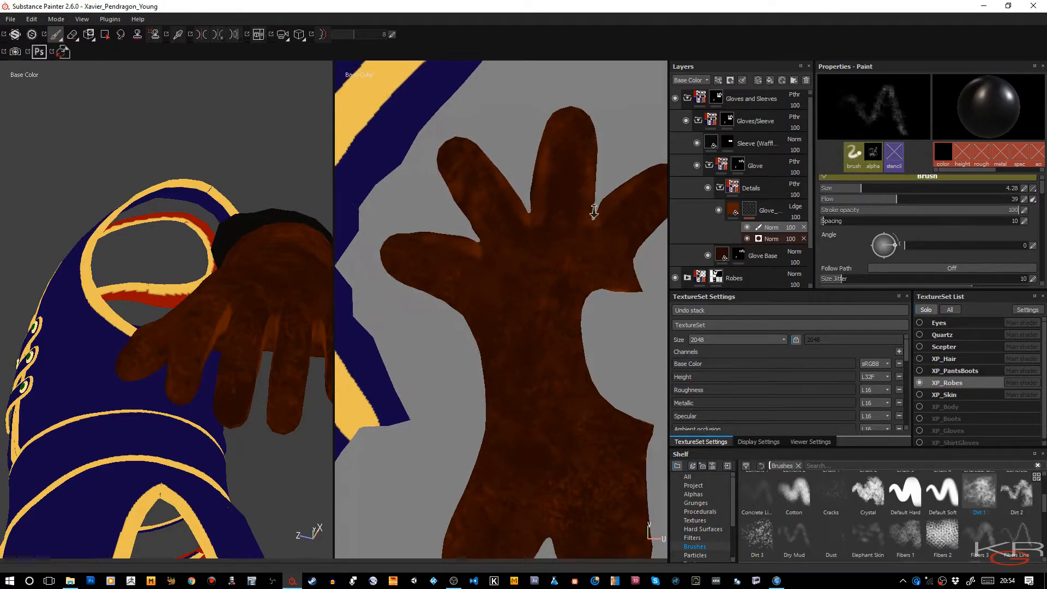
middle_click_drag(557, 220, 409, 274, "alt")
mouse_move(546, 275)
middle_mouse_down("alt")
mouse_move(439, 281)
mouse_move(512, 302)
mouse_move(472, 343)
middle_mouse_up("alt")
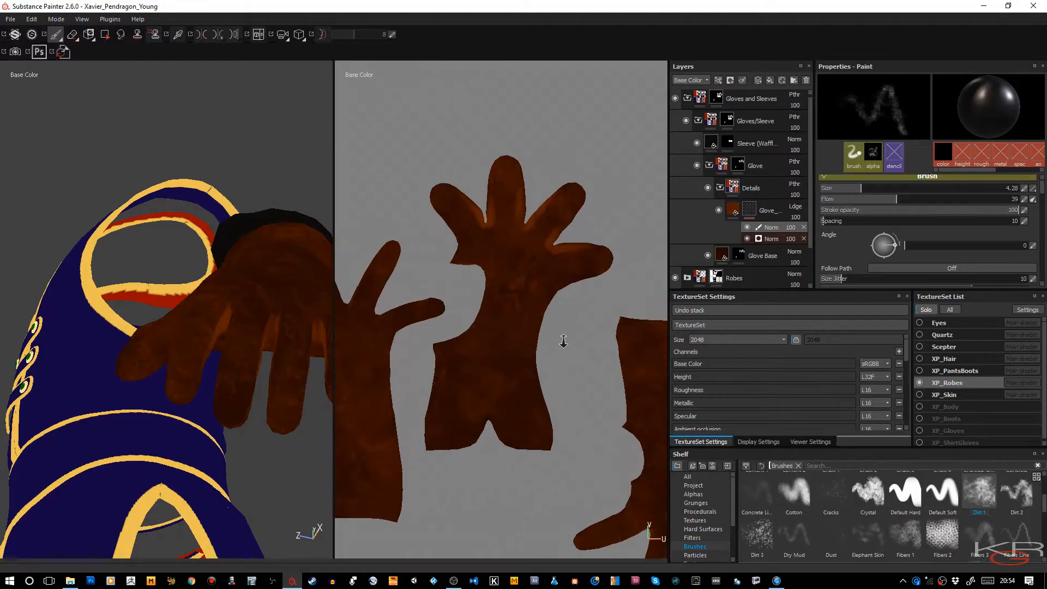
scroll(522, 303, "up", 1)
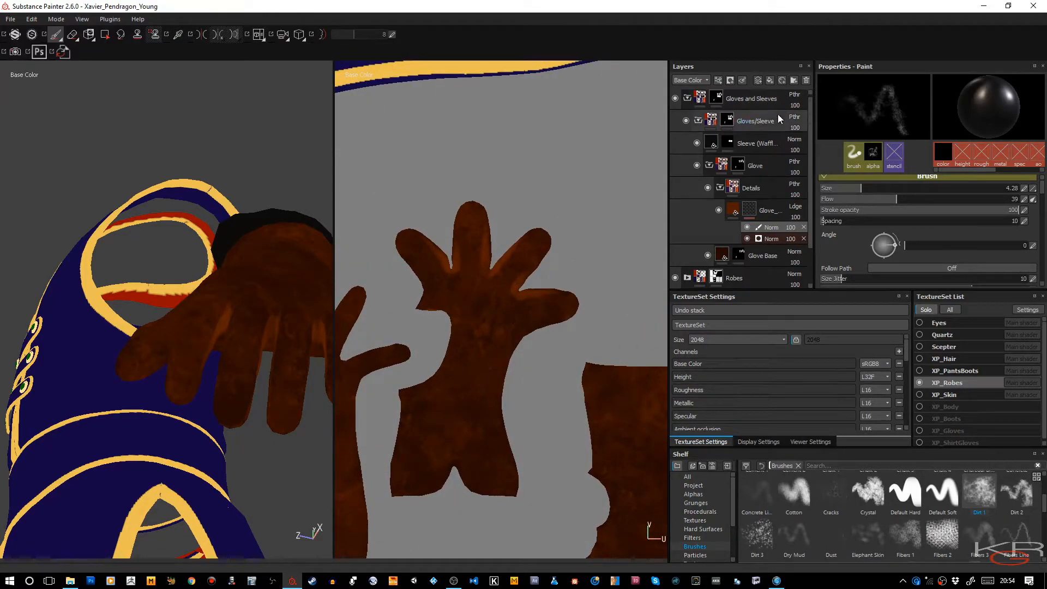
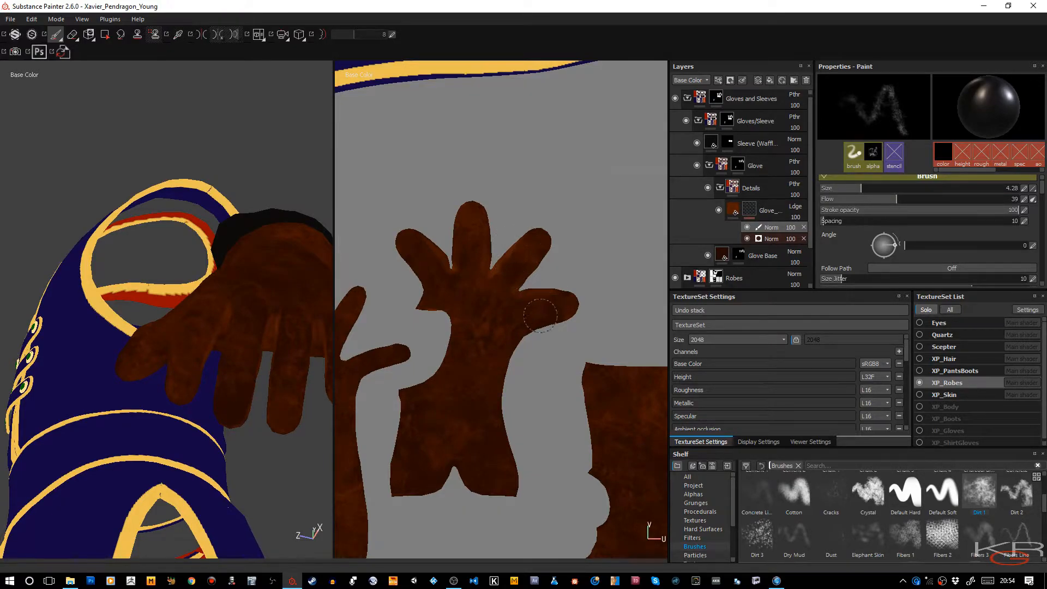
left_click_drag(497, 275, 513, 253)
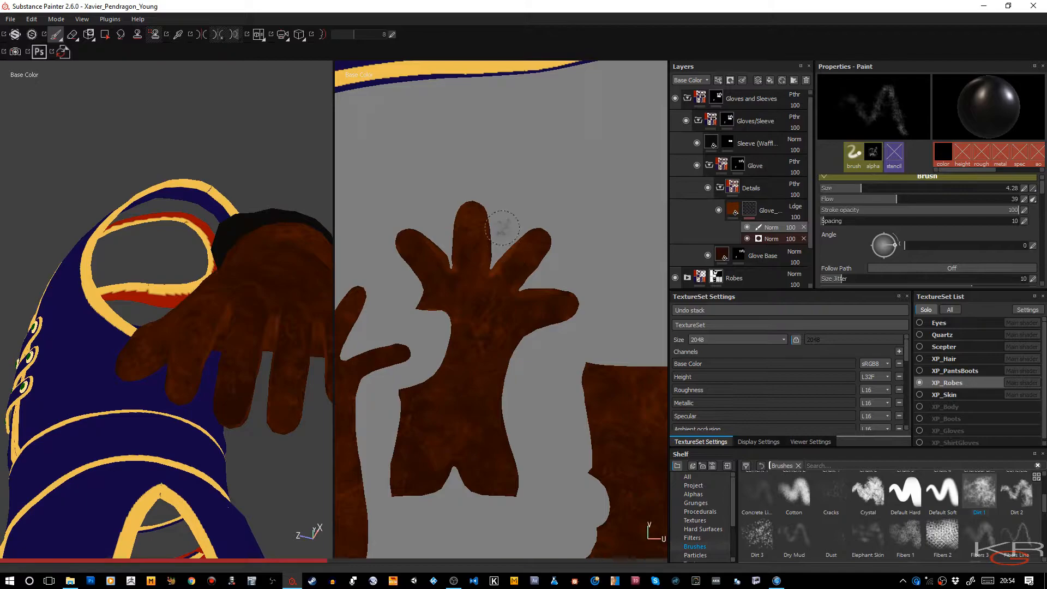
Set the brush grayscale to white, paint wear onto the glove's fingertips on the 3D model, and save the project.
right_click_drag(275, 286, 267, 190, "alt")
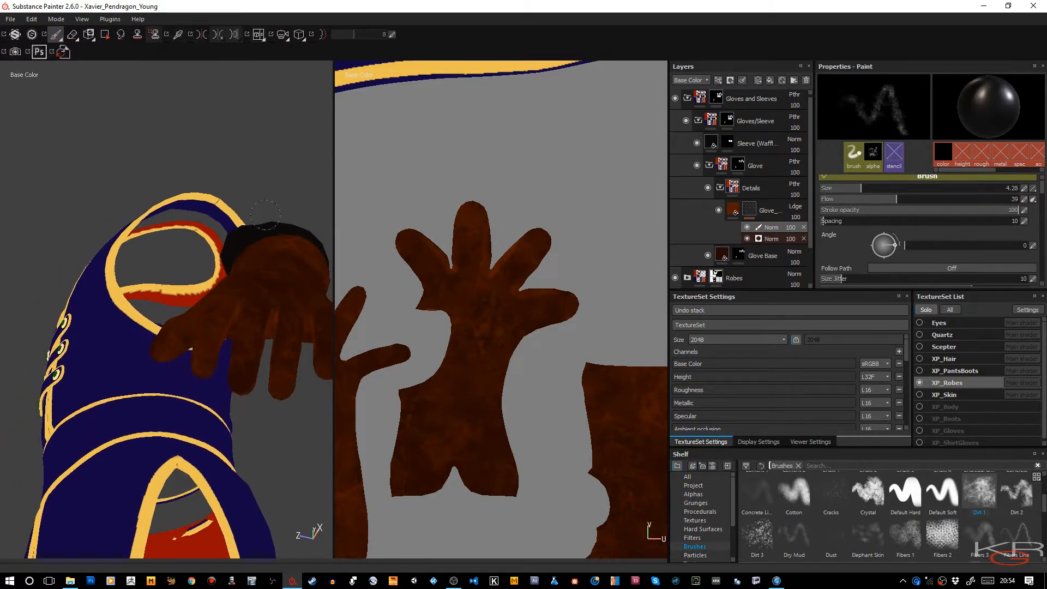
left_click_drag(264, 311, 290, 170, "alt")
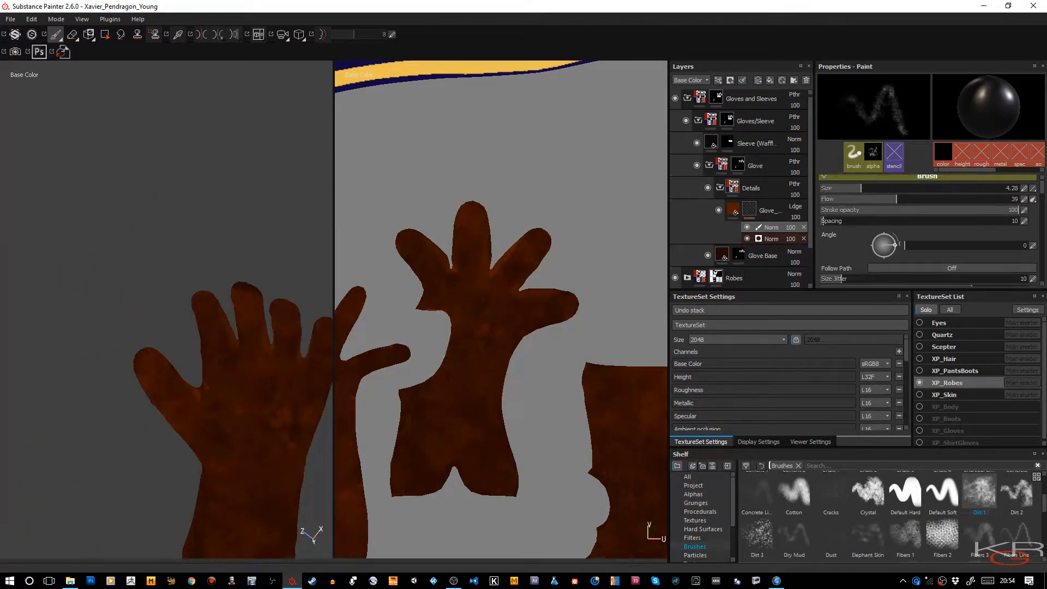
mouse_move(267, 338)
left_mouse_down("alt")
mouse_move(269, 297)
mouse_move(243, 421)
mouse_move(277, 420)
mouse_move(274, 444)
left_mouse_up("alt")
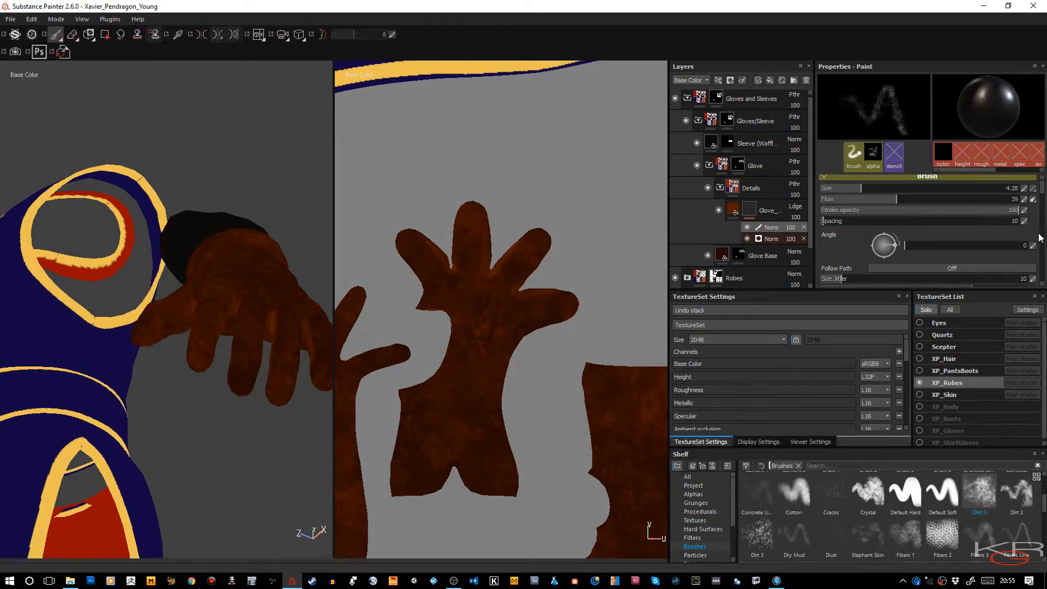
mouse_move(1043, 192)
left_mouse_down()
mouse_move(1043, 218)
mouse_move(1016, 245)
left_mouse_up()
mouse_move(243, 384)
left_mouse_down()
mouse_move(234, 381)
mouse_move(246, 360)
mouse_move(245, 385)
left_mouse_up()
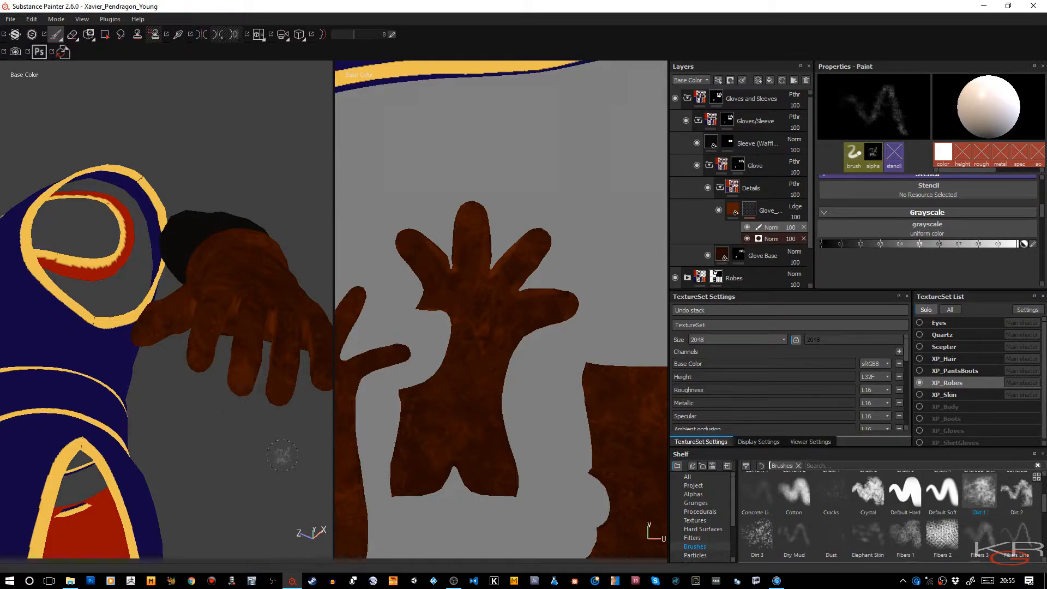
key("ctrl+s")
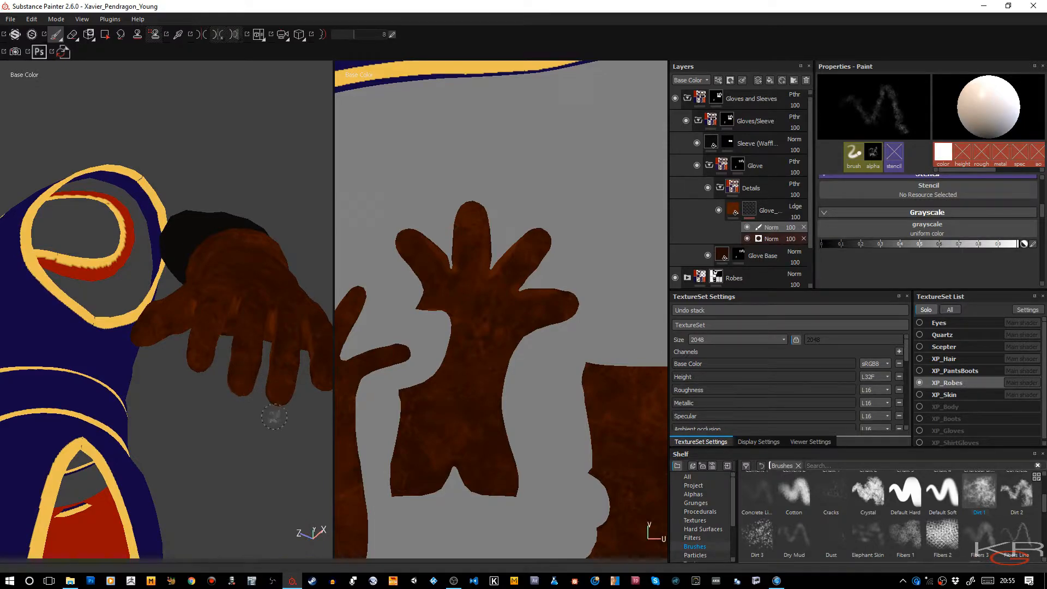
Set the mask brush grayscale back to black for working on the glove UV islands.
mouse_move(275, 416)
left_mouse_down("alt")
mouse_move(271, 304)
mouse_move(335, 355)
mouse_move(451, 322)
mouse_move(428, 243)
mouse_move(287, 311)
mouse_move(383, 264)
mouse_move(437, 271)
left_mouse_up("alt")
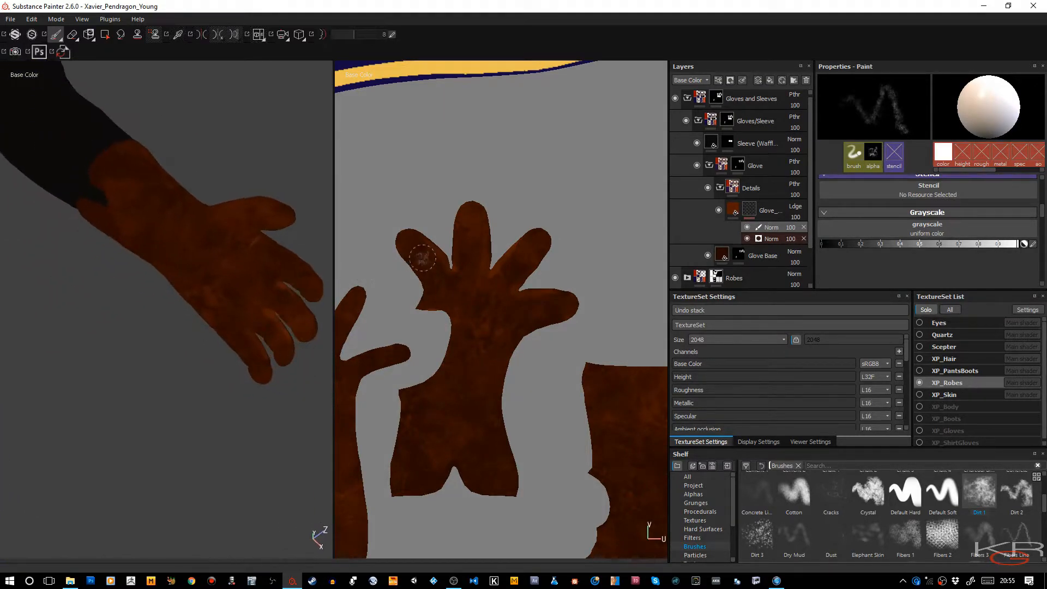
left_click(1024, 245)
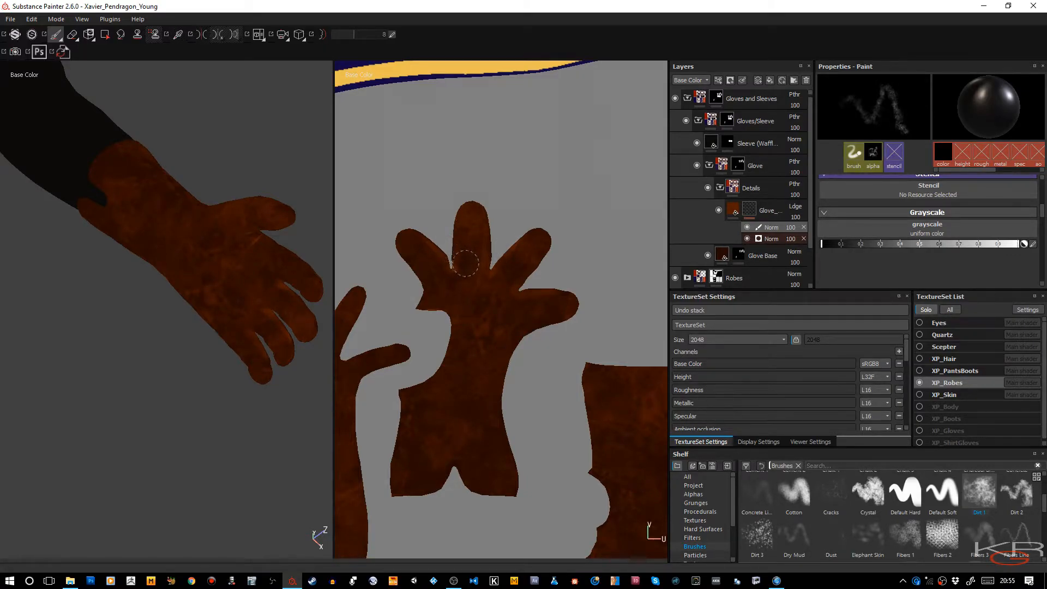
right_click_drag(510, 314, 456, 283, "alt")
middle_click_drag(455, 283, 559, 183, "alt")
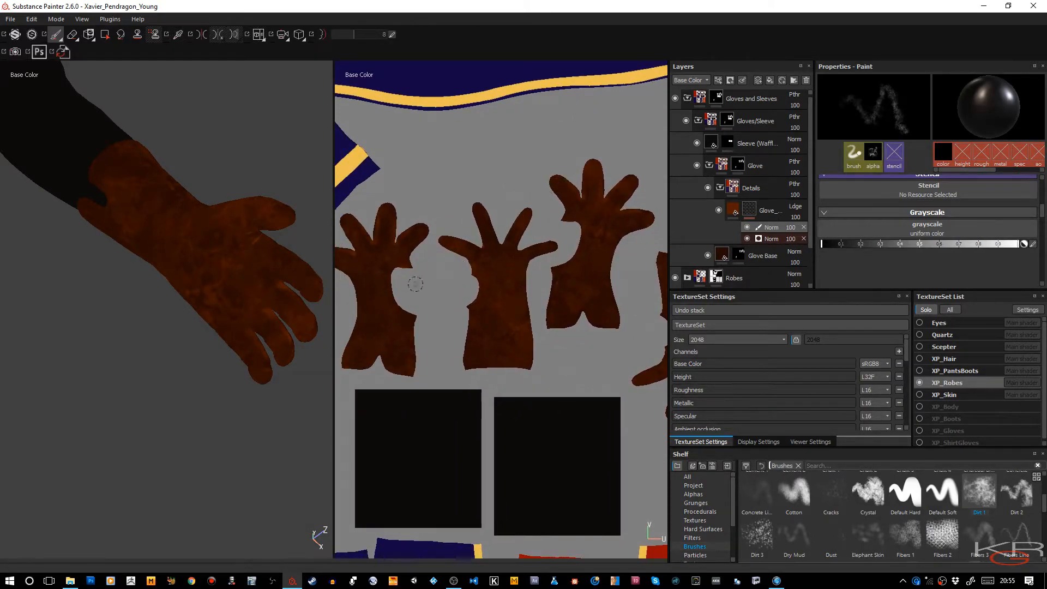
middle_click_drag(399, 258, 458, 268, "alt")
right_click_drag(437, 269, 445, 374, "alt")
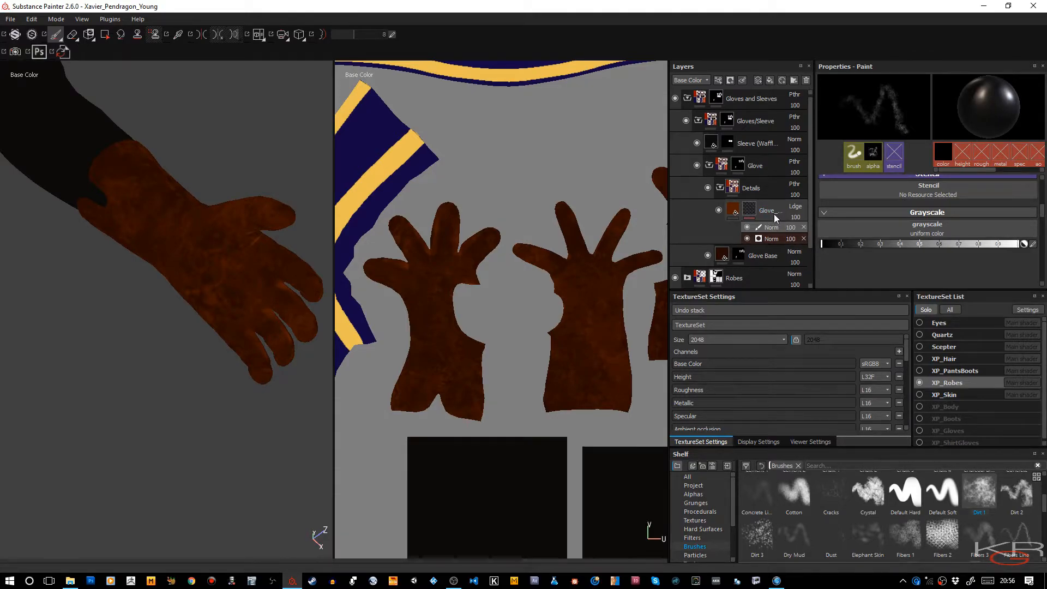
Duplicate the Glove_Wear_Bright layer and rename the copy Glove_Wear_Dark.
left_click(749, 210)
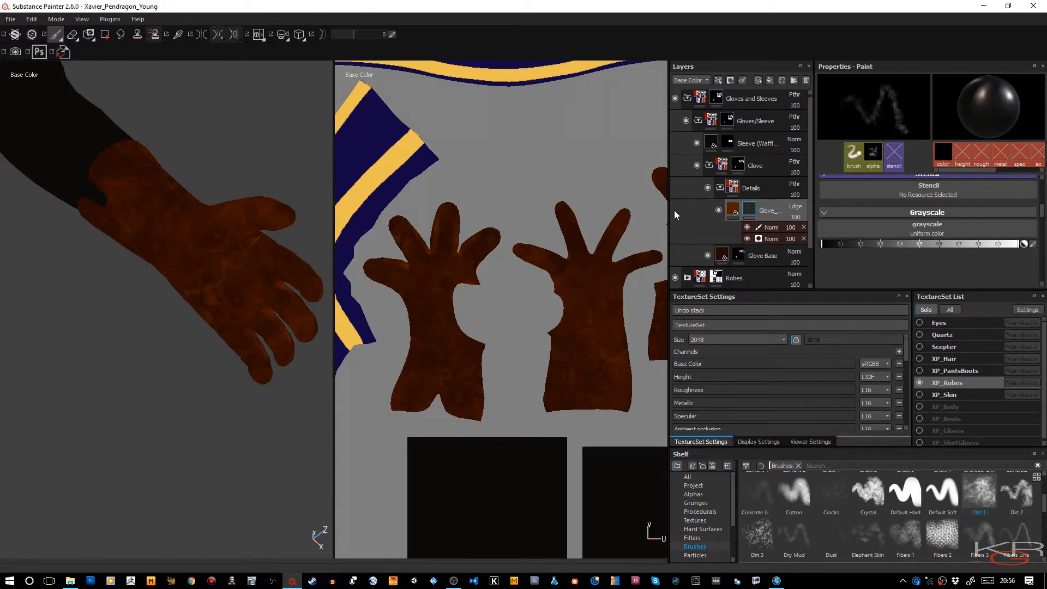
left_click_drag(814, 193, 891, 193)
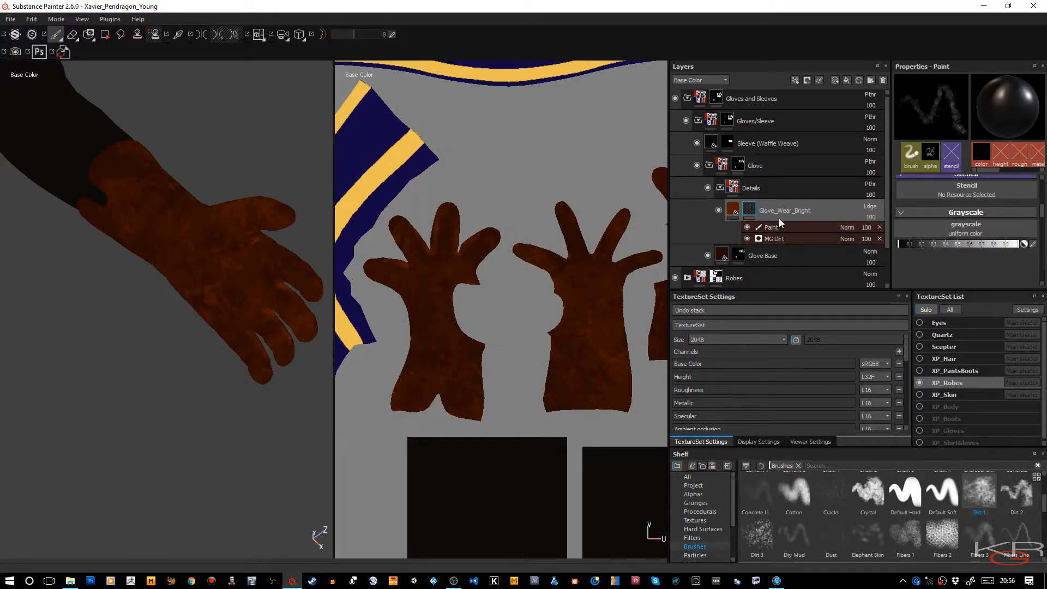
key("ctrl+d")
double_click(795, 211)
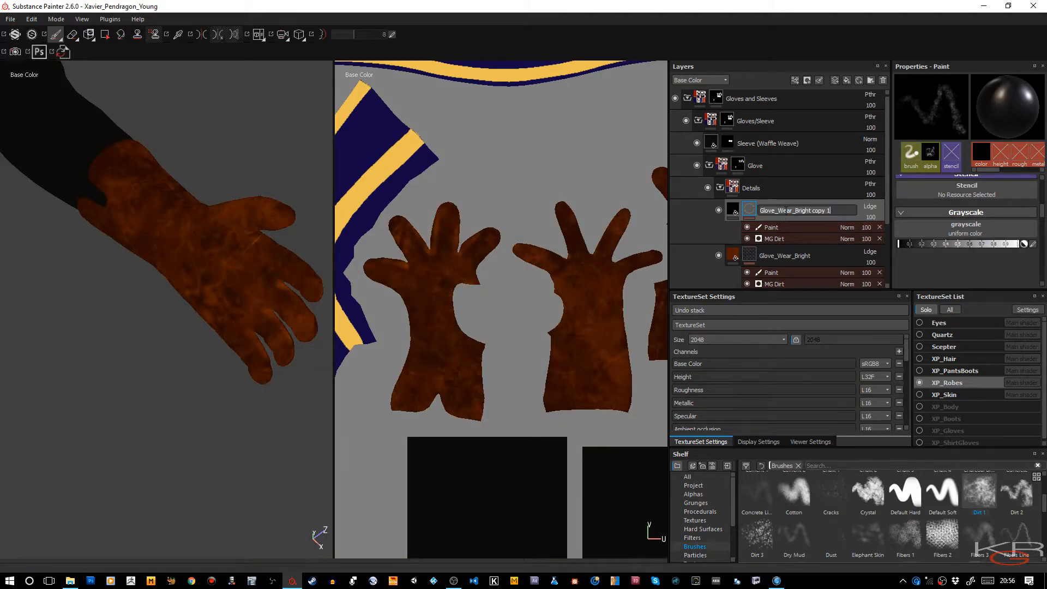
left_click_drag(795, 211, 841, 212)
type("Dark")
key("Return")
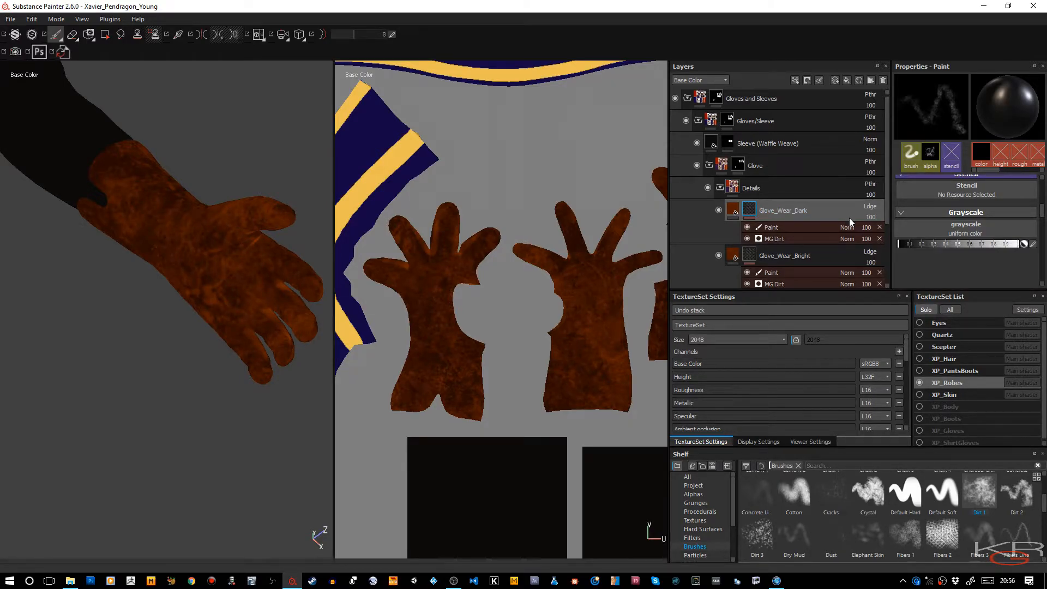
Set the Glove_Wear_Dark fill's base color to a very dark brown (R 0.022, G 0.002, B 0.000).
left_click(733, 211)
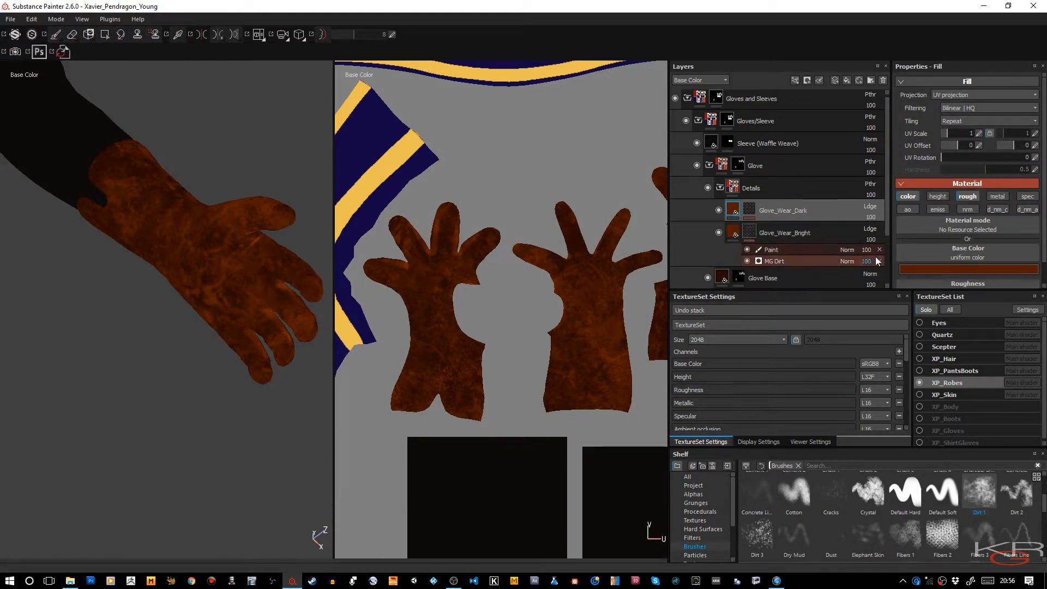
left_click(912, 270)
left_click_drag(966, 304, 964, 311)
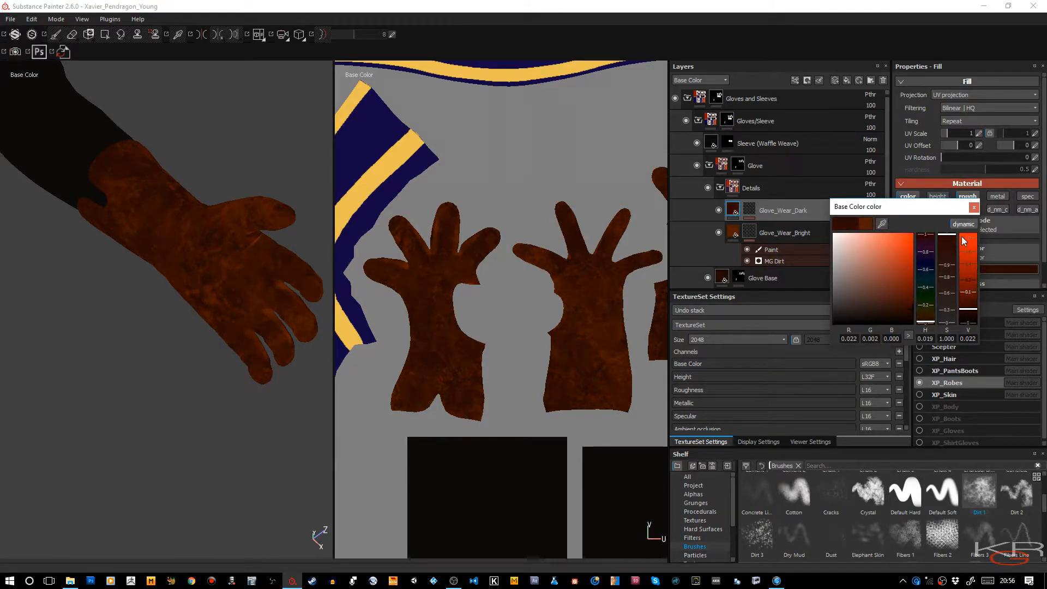
left_click(973, 207)
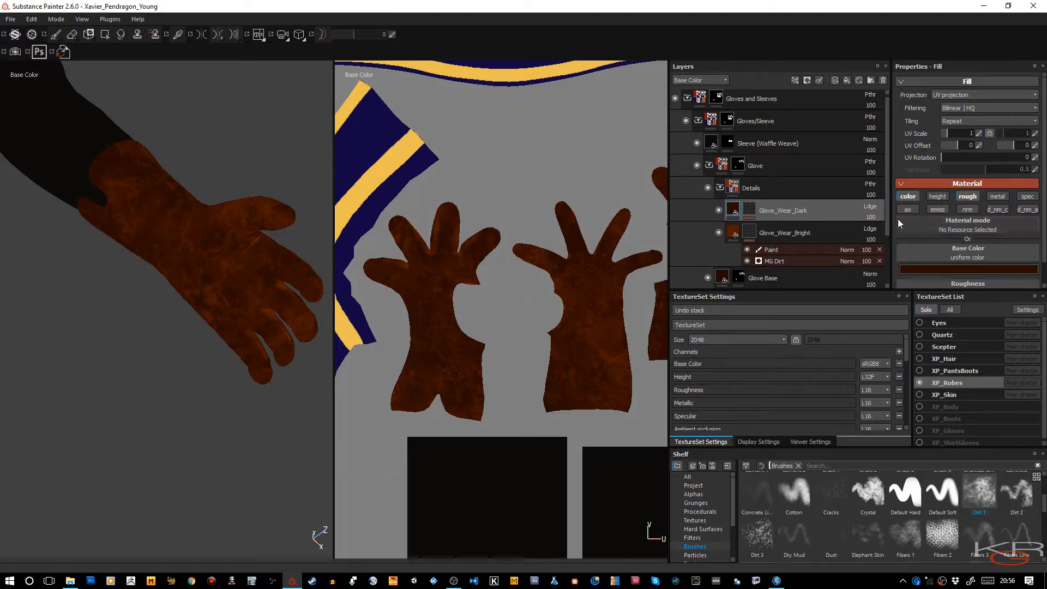
Delete the Paint effect from the Glove_Wear_Dark mask and open the settings of its MG Dirt generator.
left_click(749, 211)
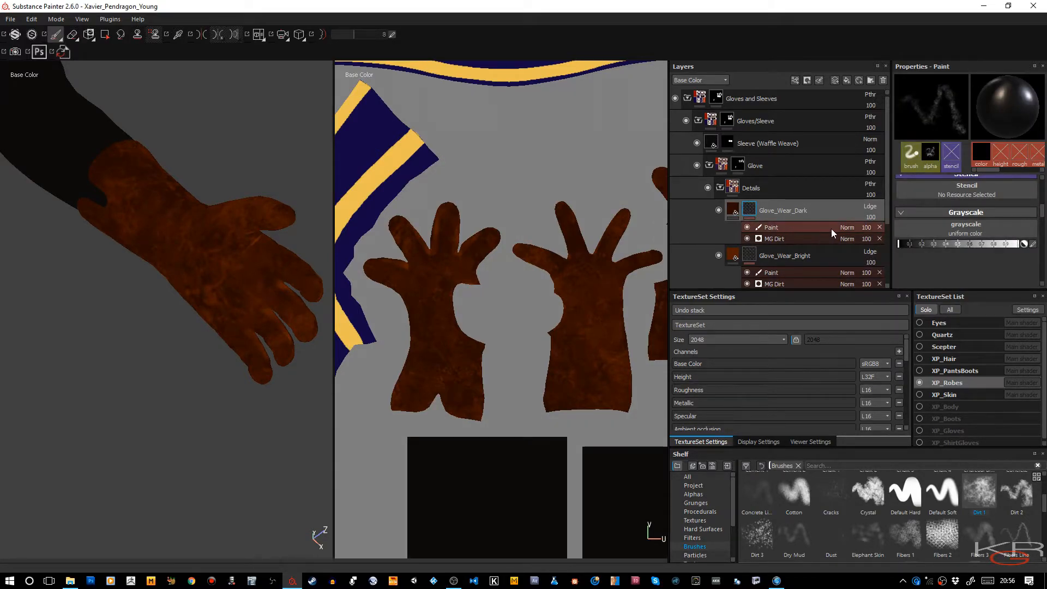
left_click(881, 227)
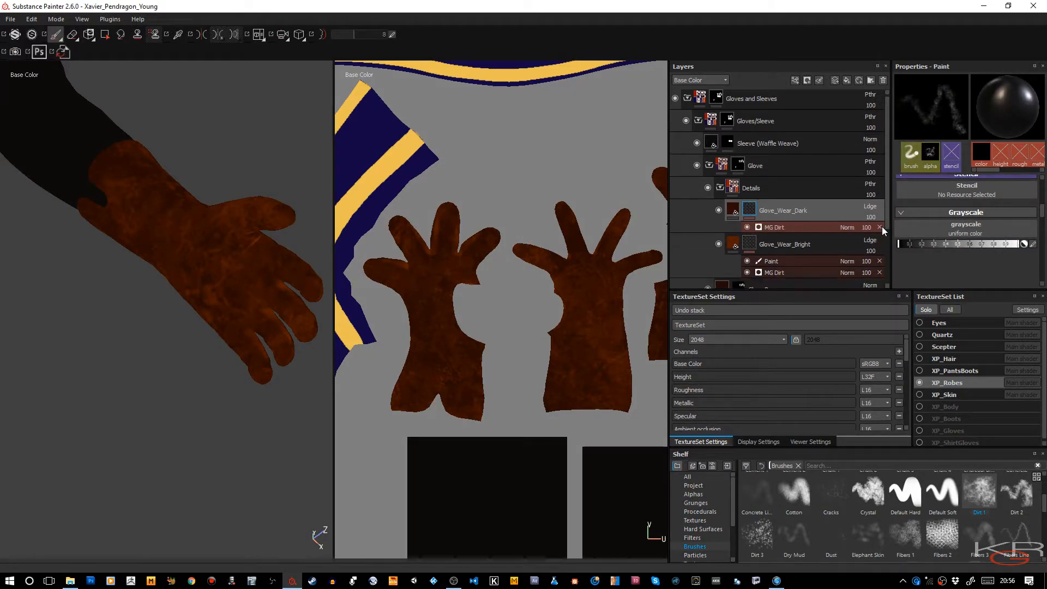
left_click(797, 227)
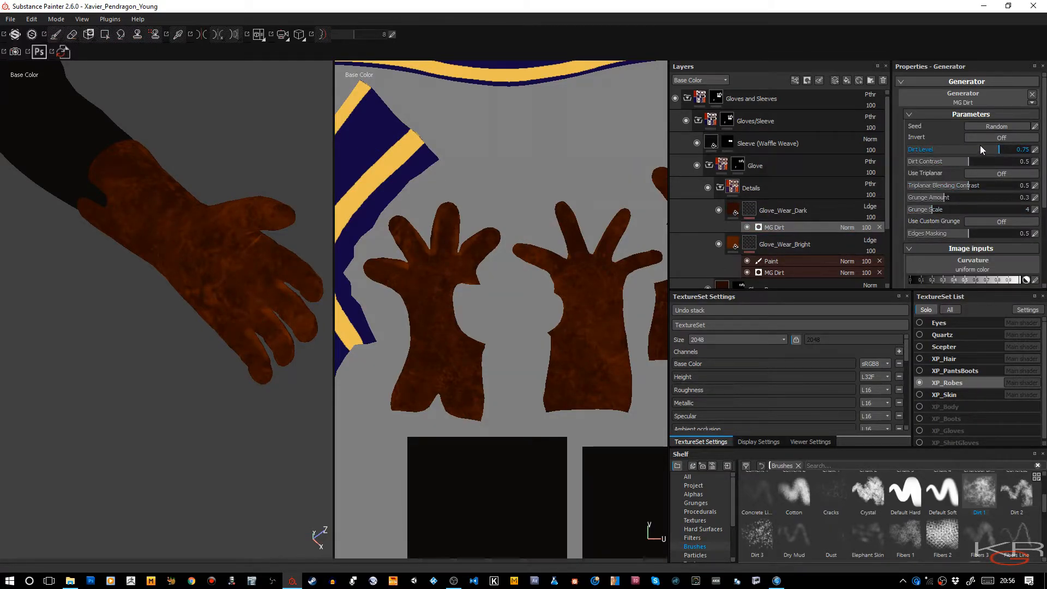
Randomize the MG Dirt seed, then add a Paint effect to the Glove_Wear_Dark mask with its grayscale set to white.
left_click(994, 130)
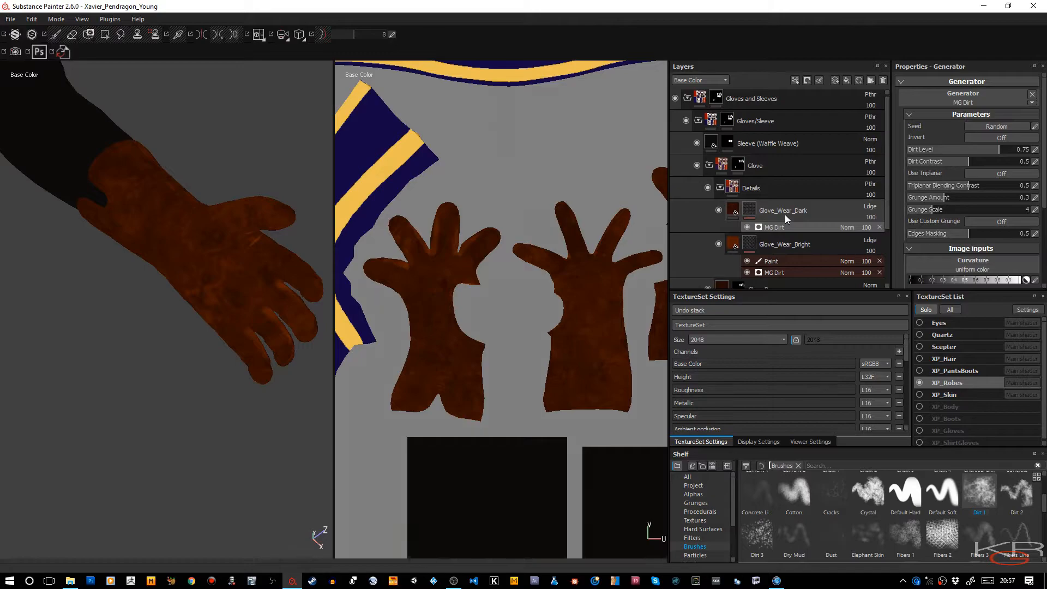
right_click(749, 213)
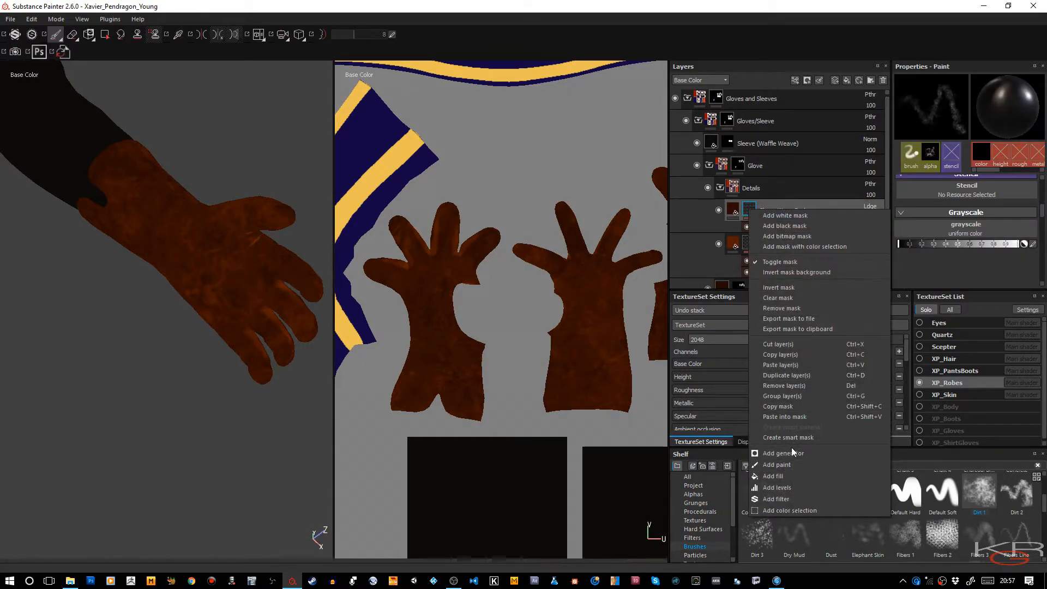
left_click(777, 463)
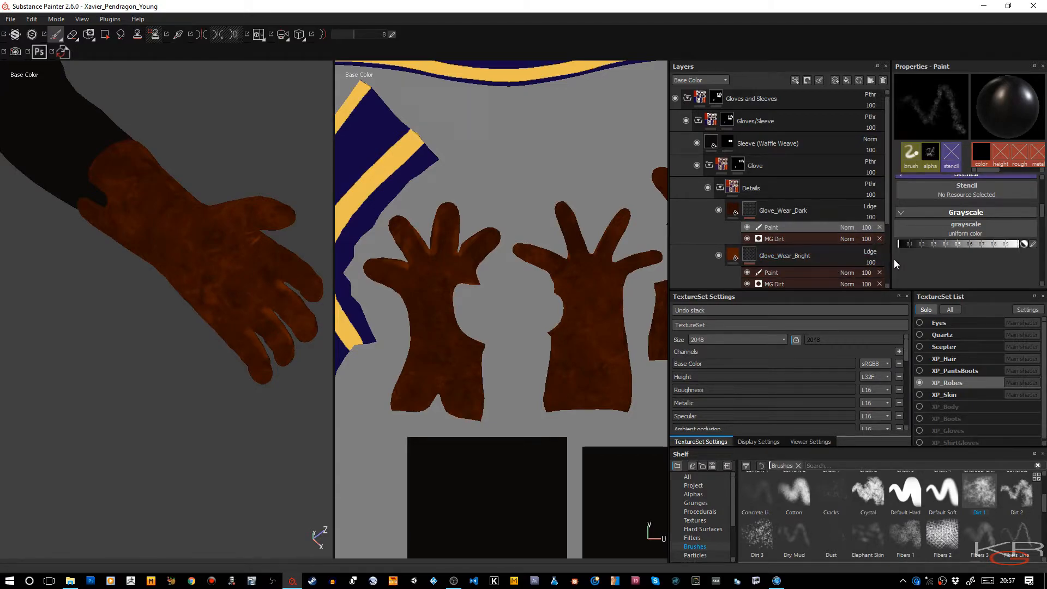
left_click_drag(960, 246, 1003, 246)
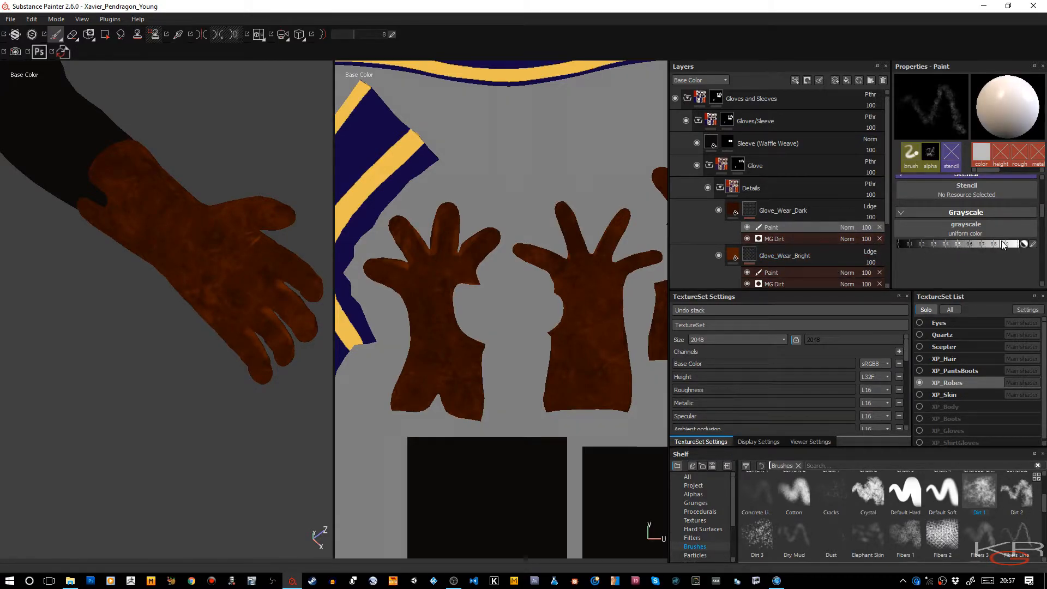
Set the Glove_Wear_Dark layer's blend mode to Multiply and delete the Paint effect from its mask.
left_click(870, 207)
left_click(873, 259)
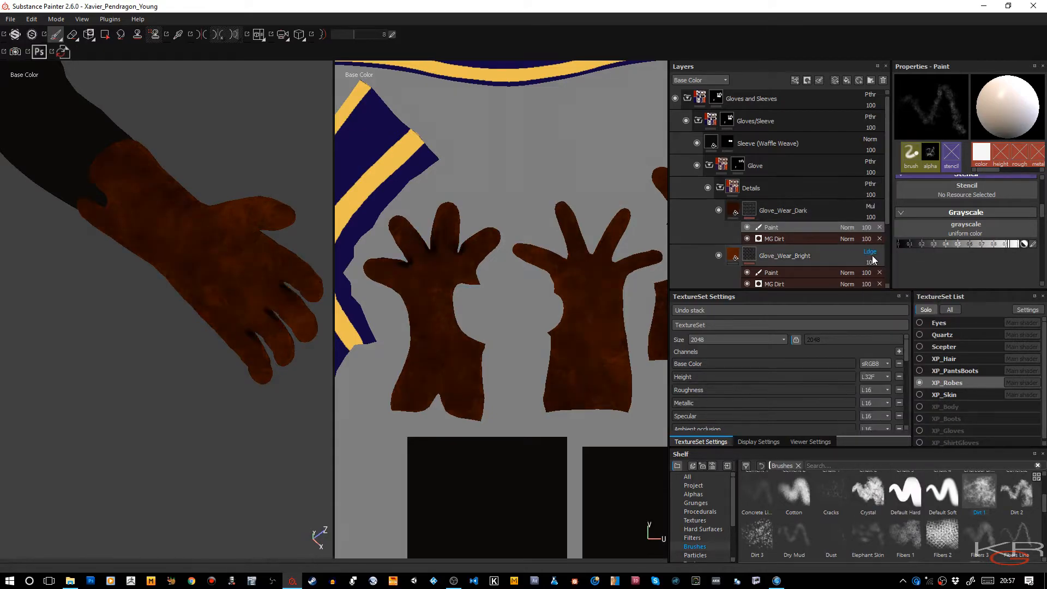
left_click(880, 227)
Inspect the back of the glove with Glove_Wear_Dark hidden and shown, and check its MG Dirt generator settings.
left_click_drag(281, 299, 213, 398, "alt")
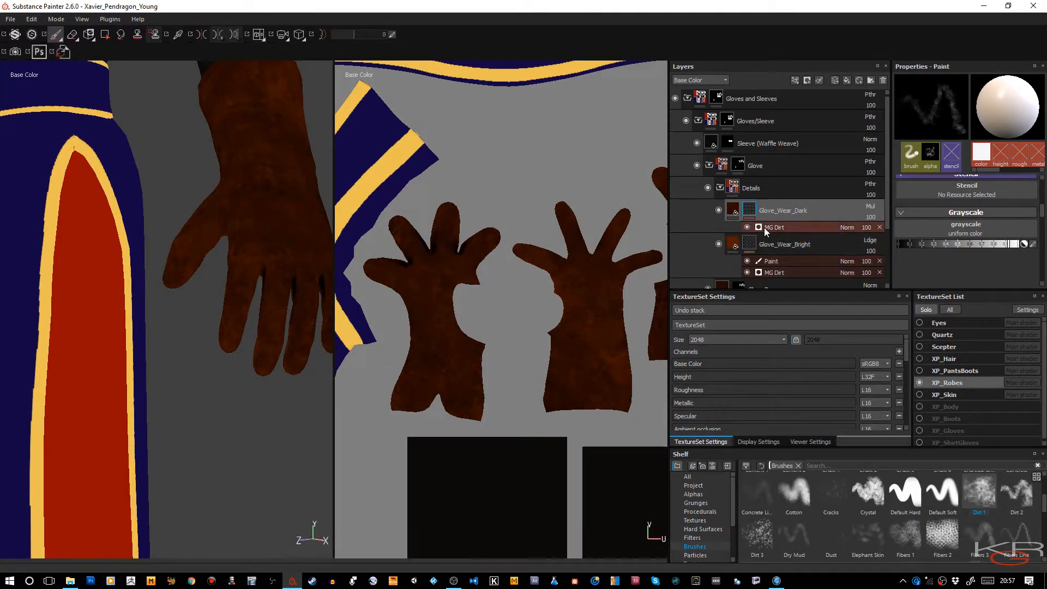
left_click(719, 211)
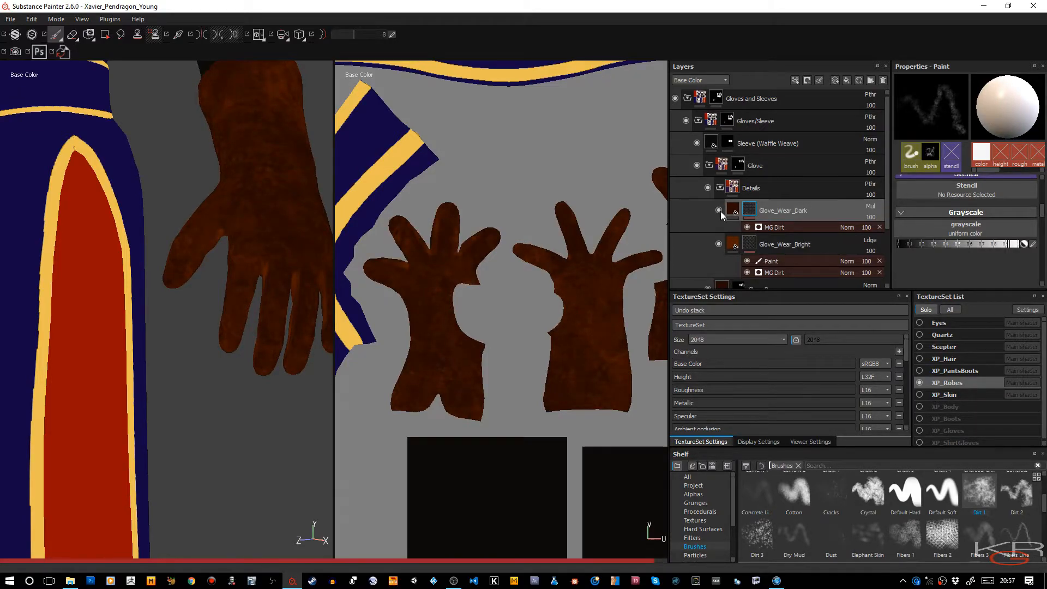
left_click(720, 211)
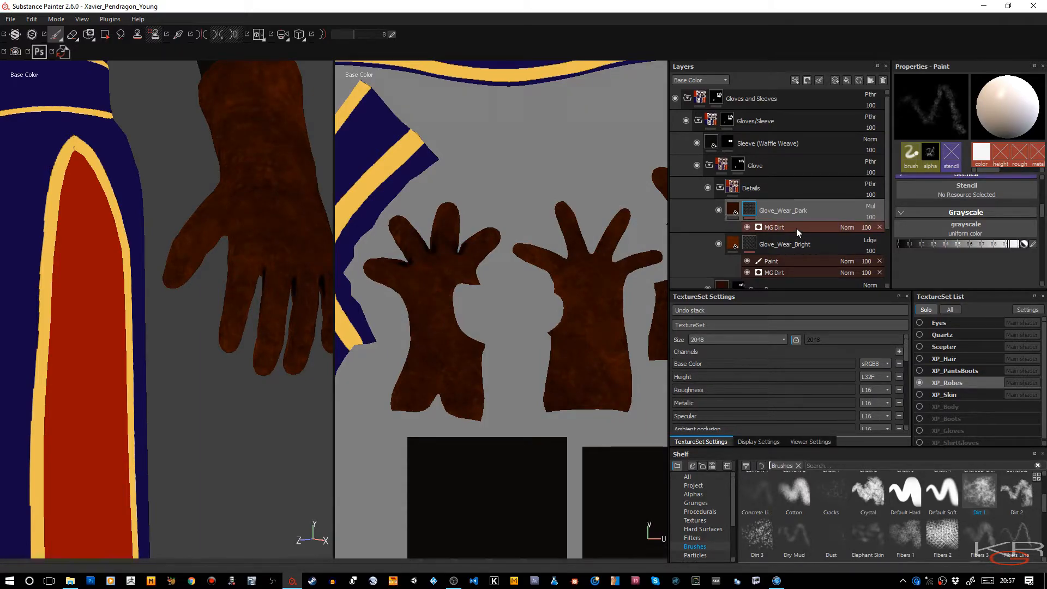
right_click(796, 228)
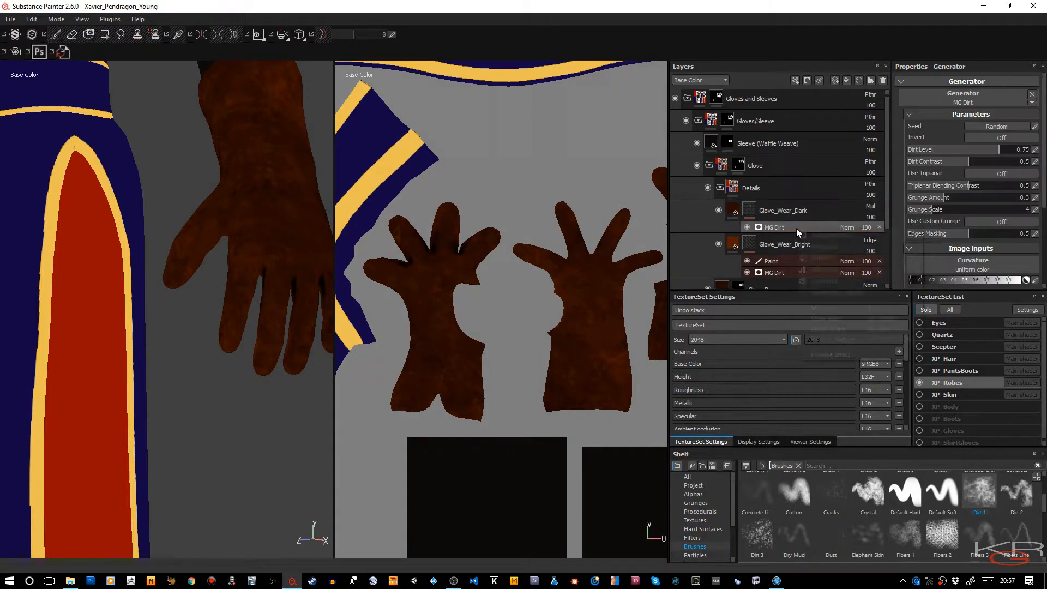
Try the Color burn blend mode on the Glove_Wear_Dark layer and return it to Multiply.
left_click(733, 212)
left_click(834, 214)
left_click(872, 207)
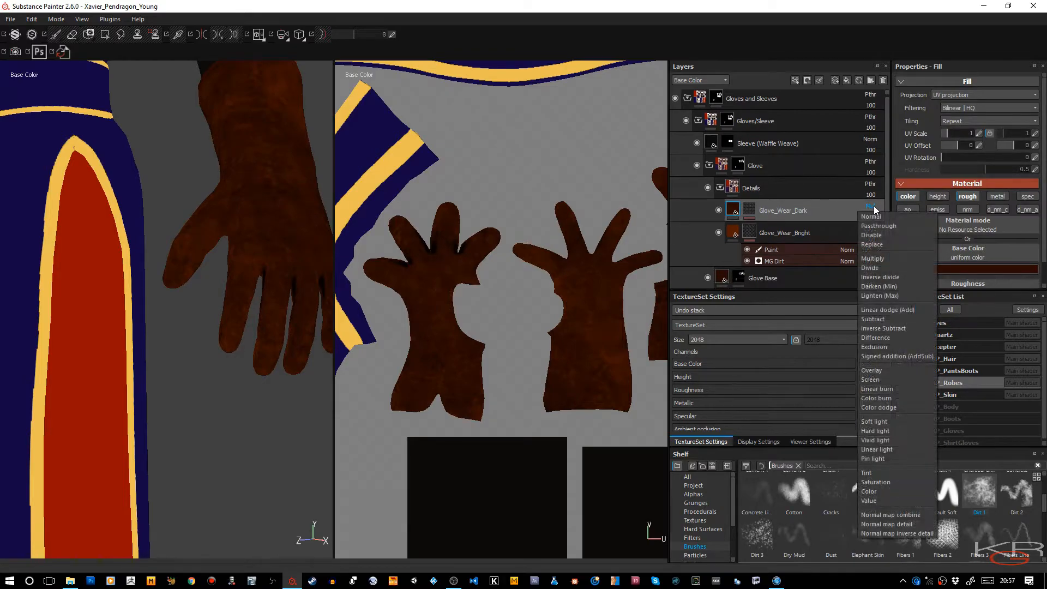
left_click(876, 398)
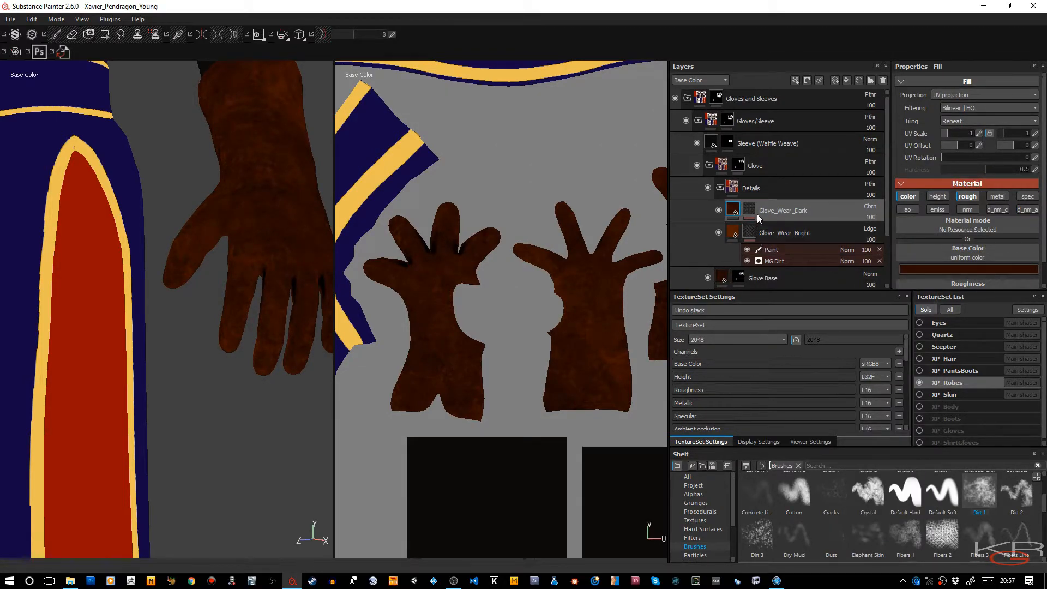
left_click(871, 208)
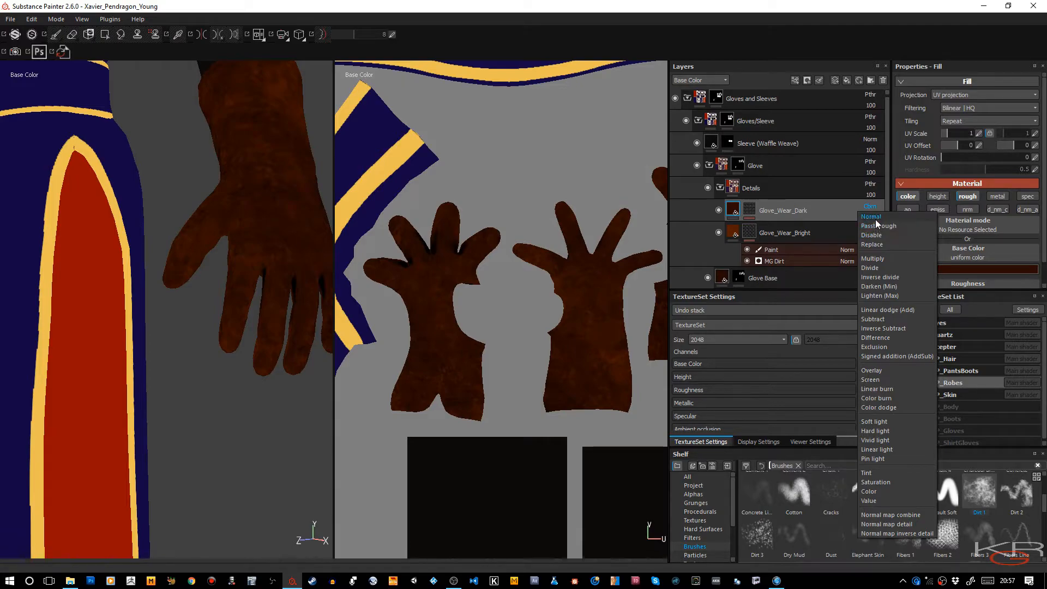
left_click(871, 259)
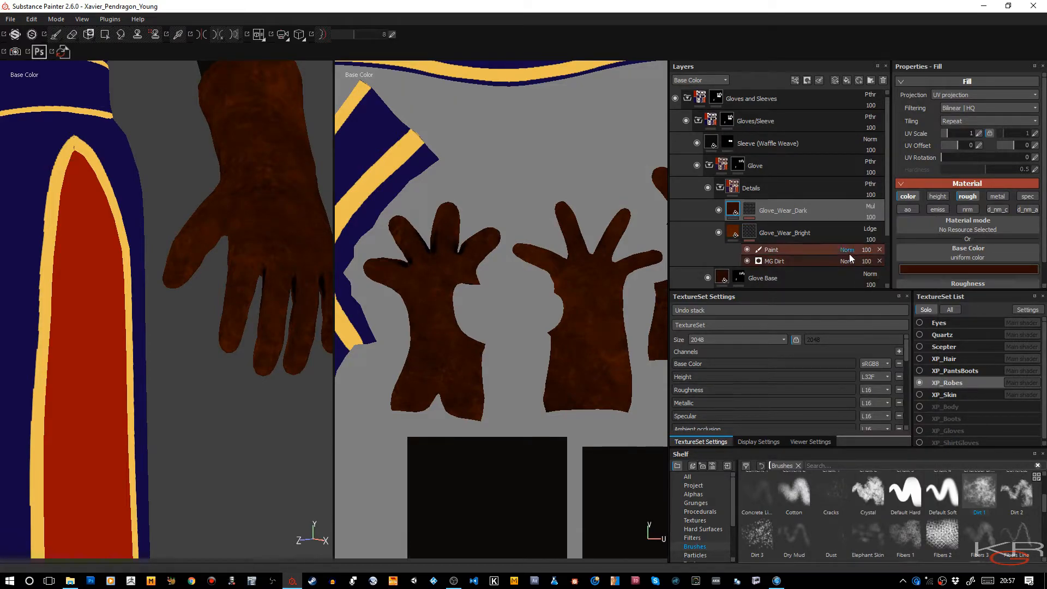
Add a Paint effect to the Glove_Wear_Dark mask and brush black over the palm of the left-hand glove UV island.
left_click(752, 215)
right_click(753, 215)
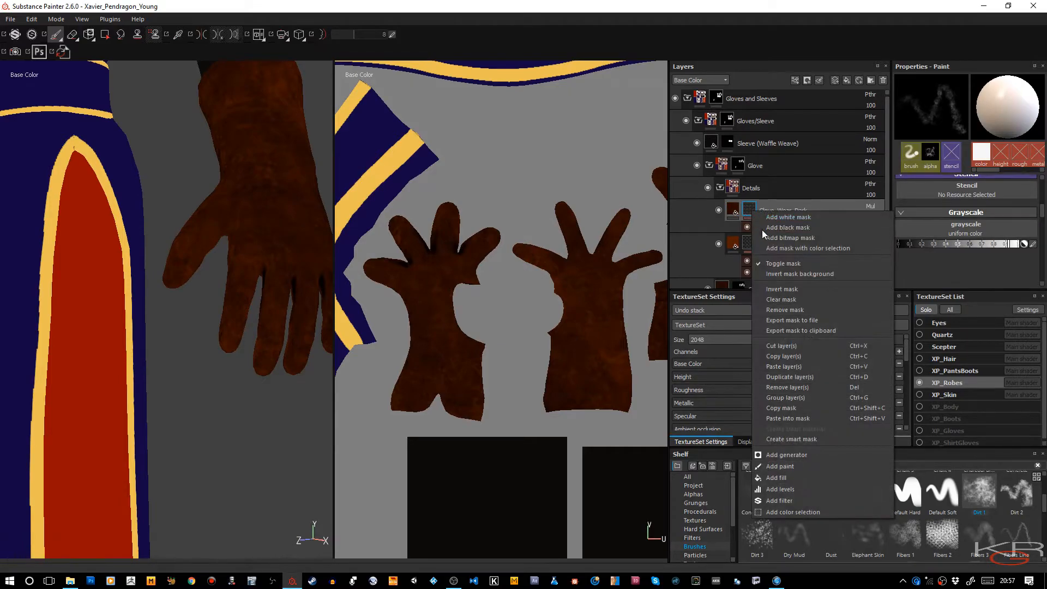
left_click(778, 465)
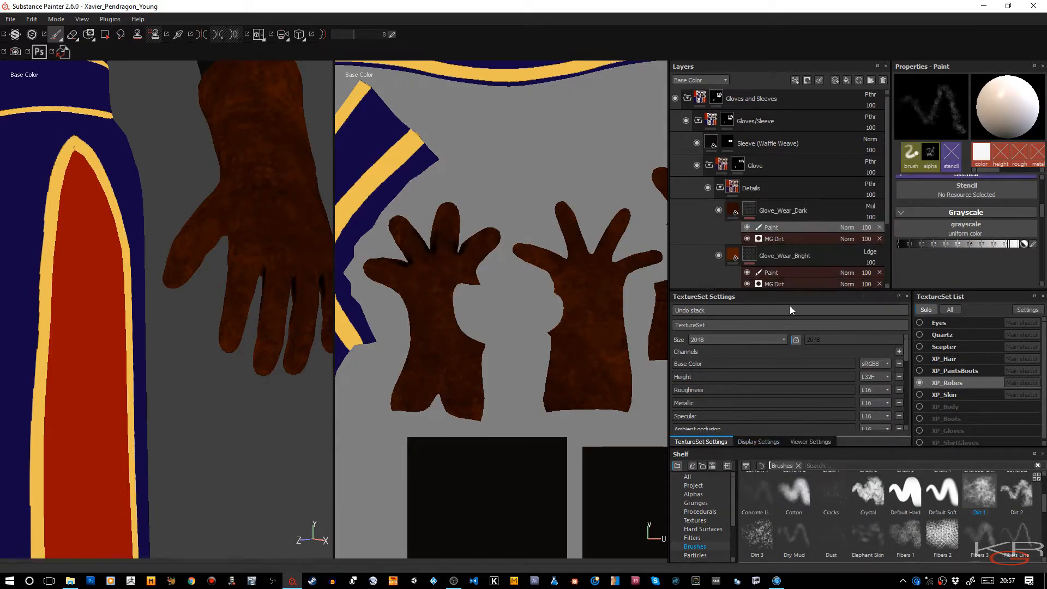
left_click_drag(1011, 245, 1023, 244)
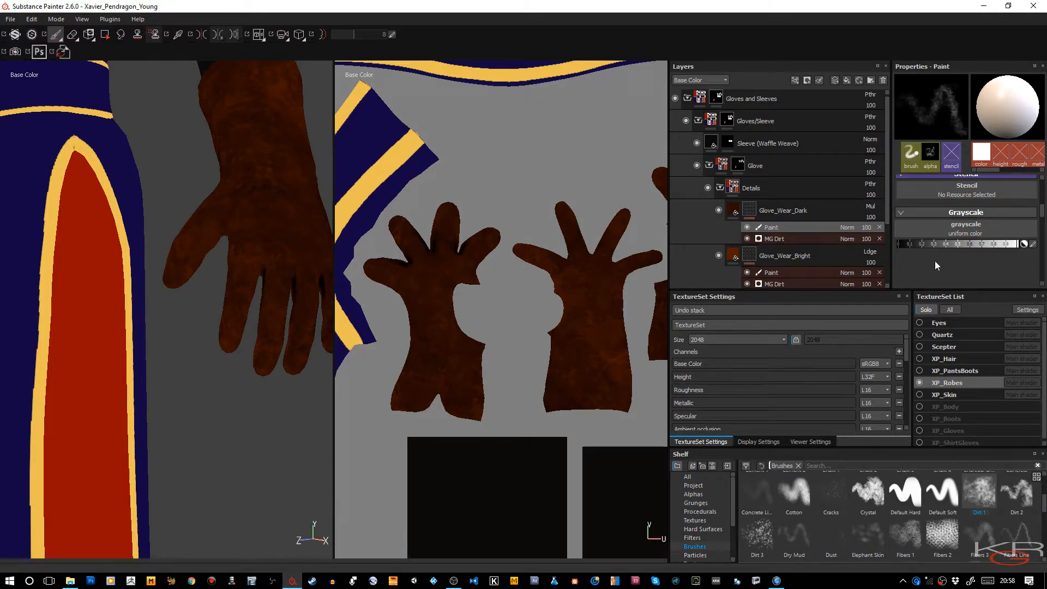
left_click_drag(939, 244, 899, 244)
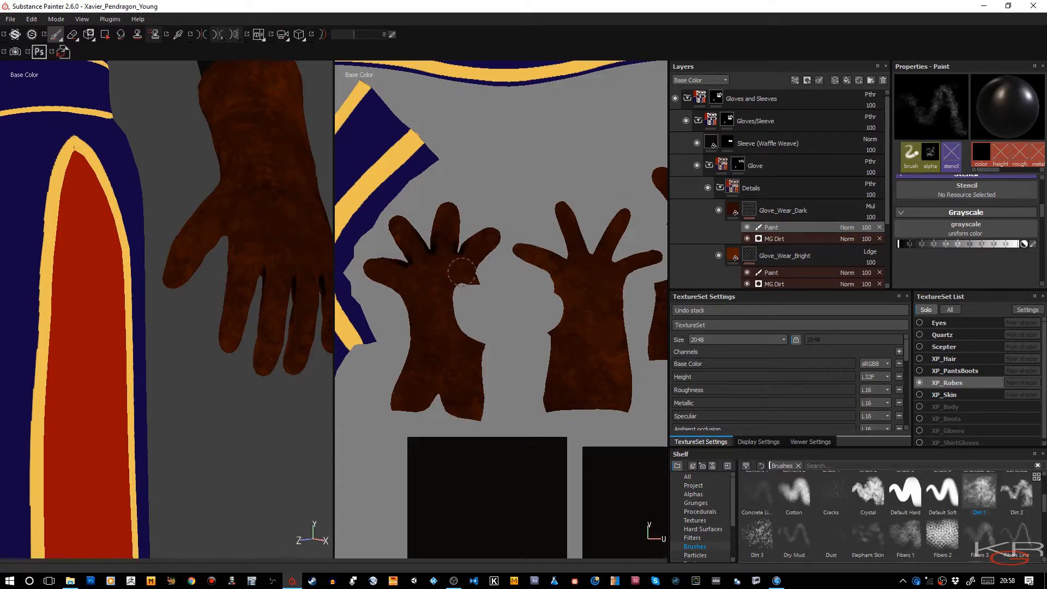
left_click_drag(441, 262, 410, 291)
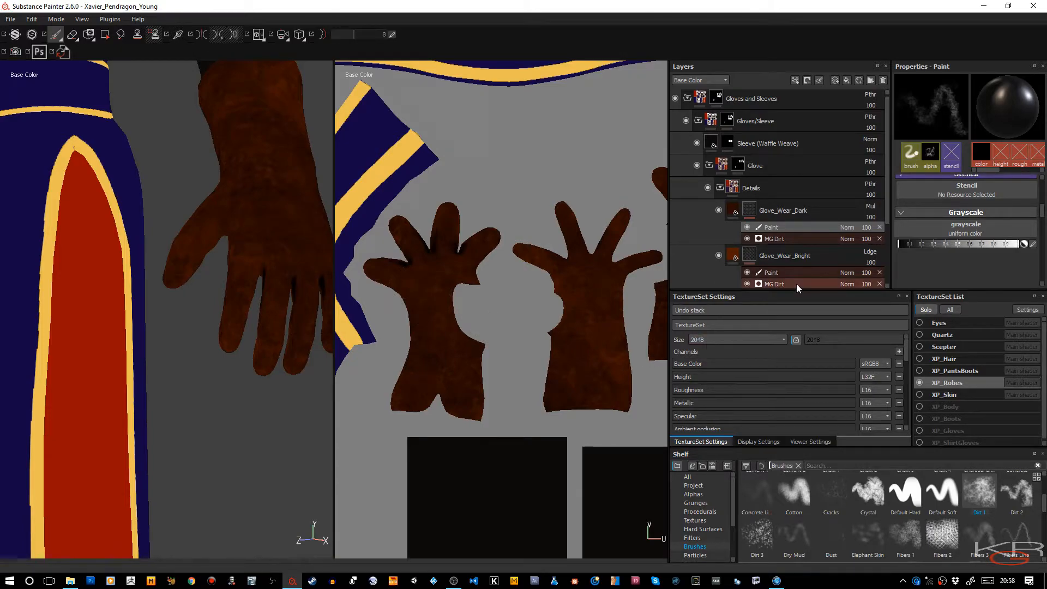
Raise the brush flow to 63 and paint black over the left-hand glove island's palm again.
scroll(982, 229, "up", 5)
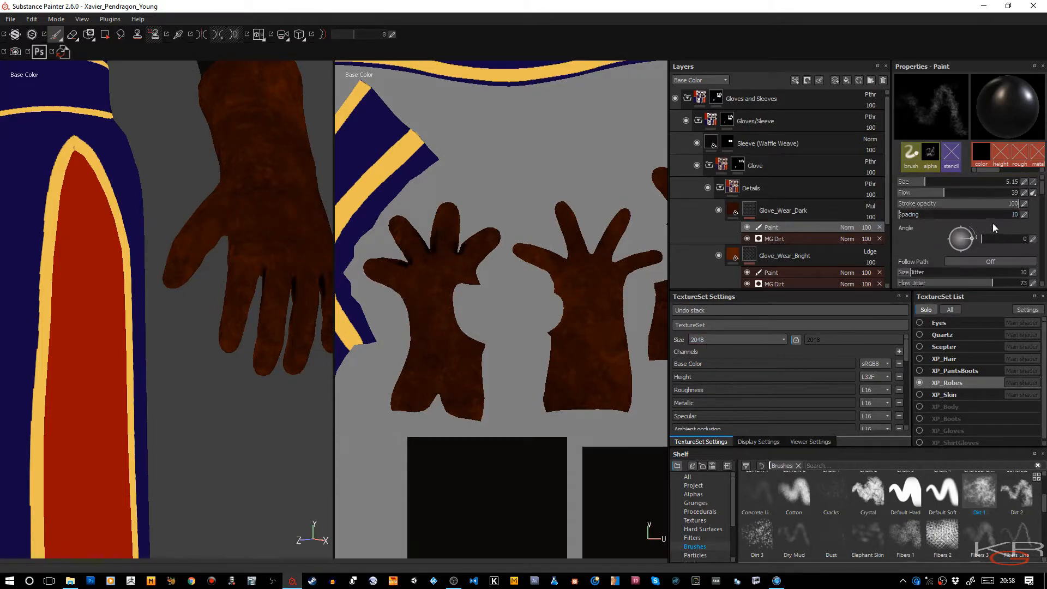
left_click(965, 192)
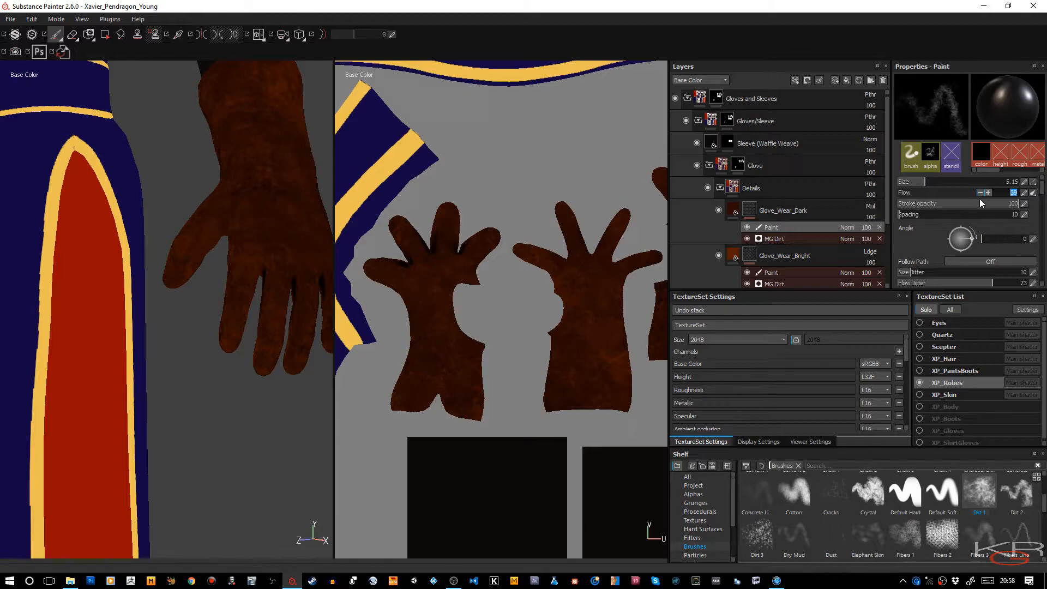
left_click(1025, 213)
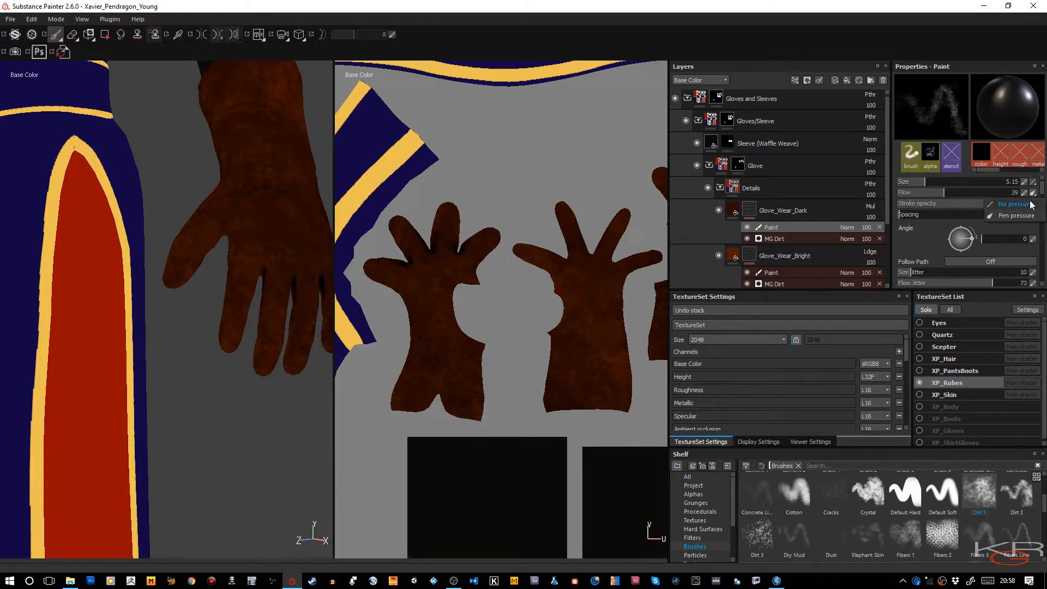
left_click(974, 192)
left_click_drag(431, 276, 414, 272)
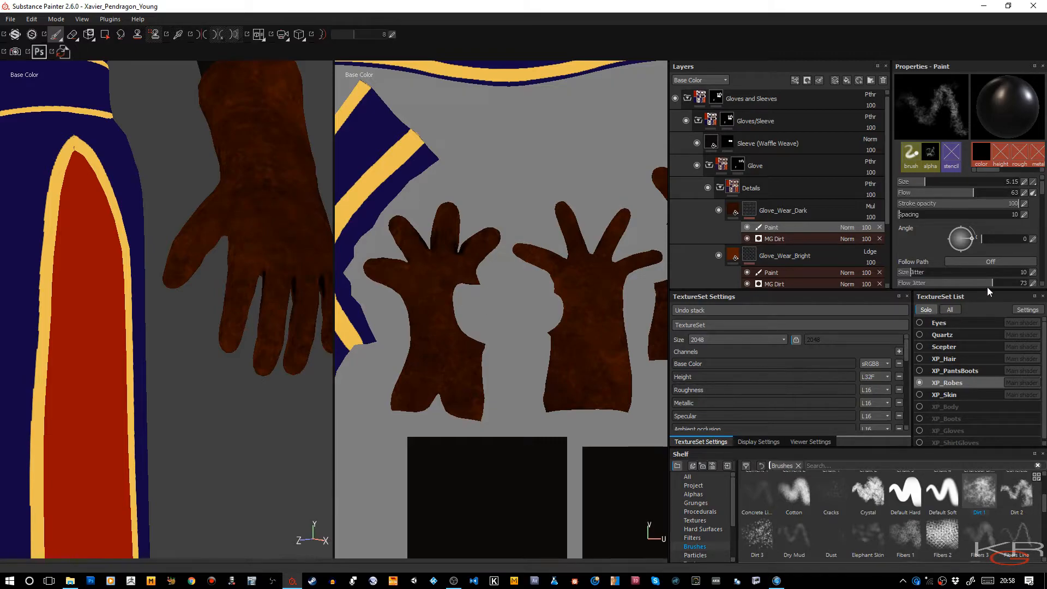
Set the mask brush grayscale to white and paint across the palm and thumb area of the left-hand glove island.
scroll(1044, 280, "down", 5)
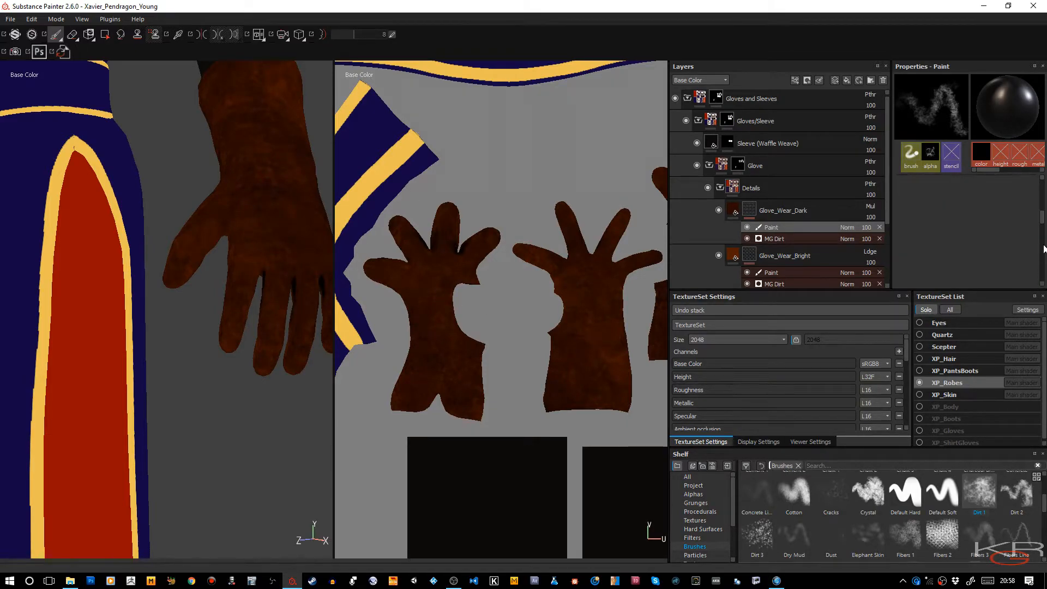
scroll(1036, 221, "up", 3)
scroll(1030, 232, "down", 1)
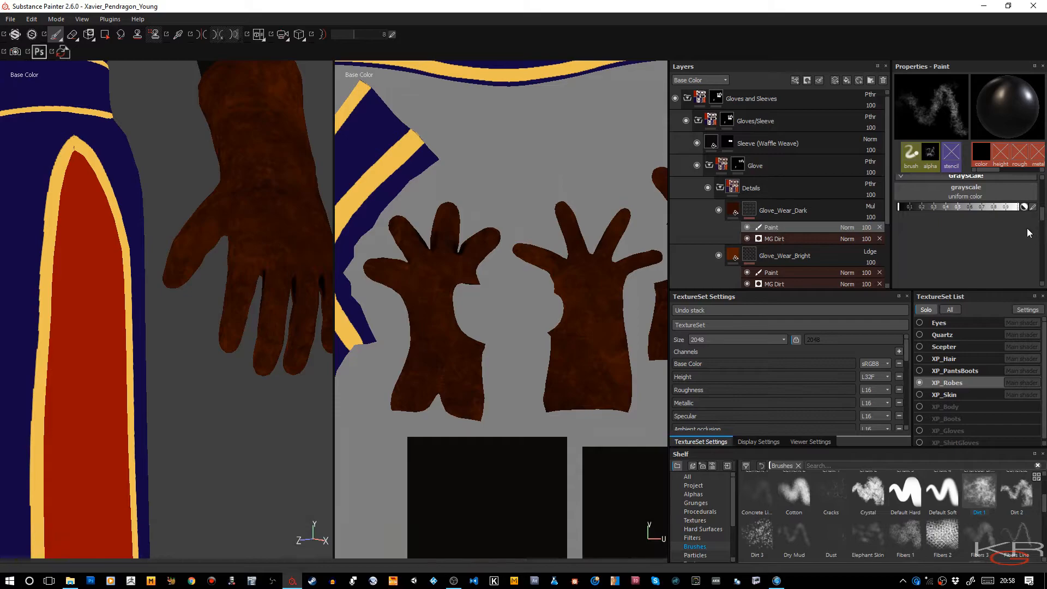
left_click(1025, 208)
mouse_move(430, 281)
left_mouse_down()
mouse_move(420, 268)
mouse_move(377, 276)
left_mouse_up()
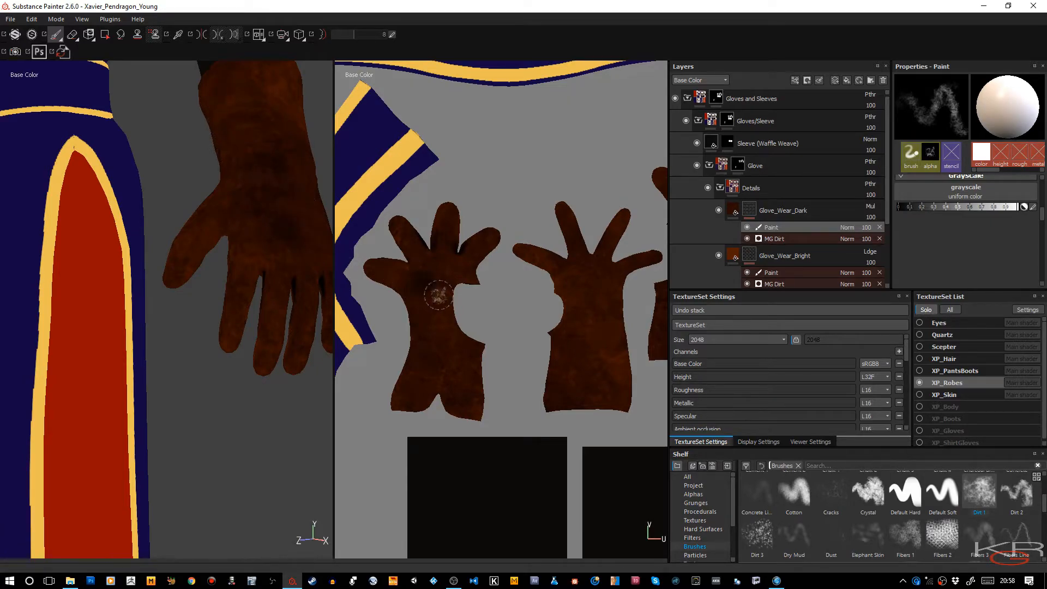
Delete the Paint and MG Dirt effects from the Glove_Wear_Dark mask and add a fresh MG Dirt generator.
left_click(879, 228)
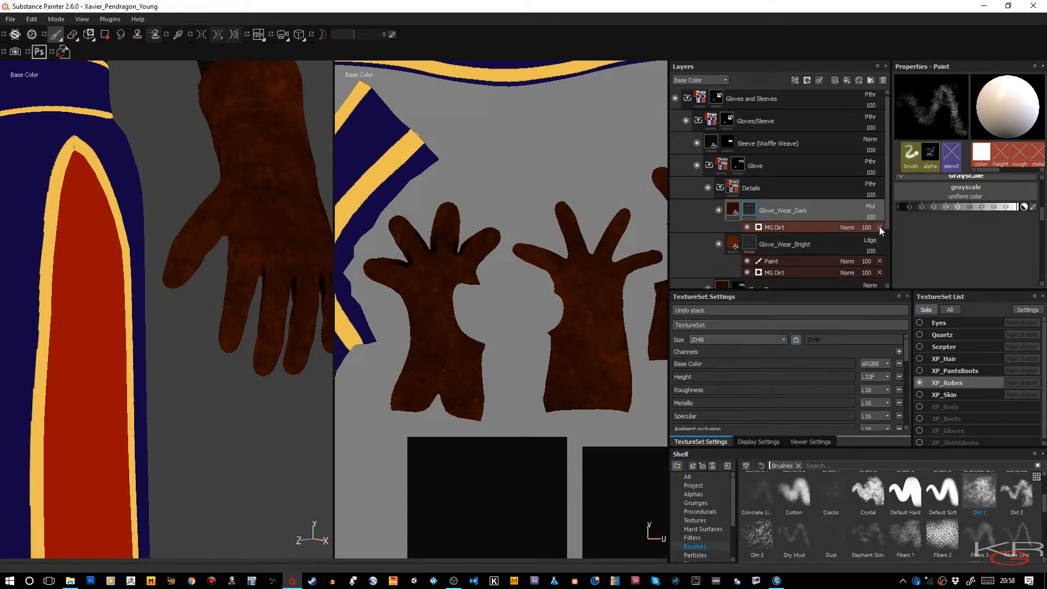
left_click(879, 227)
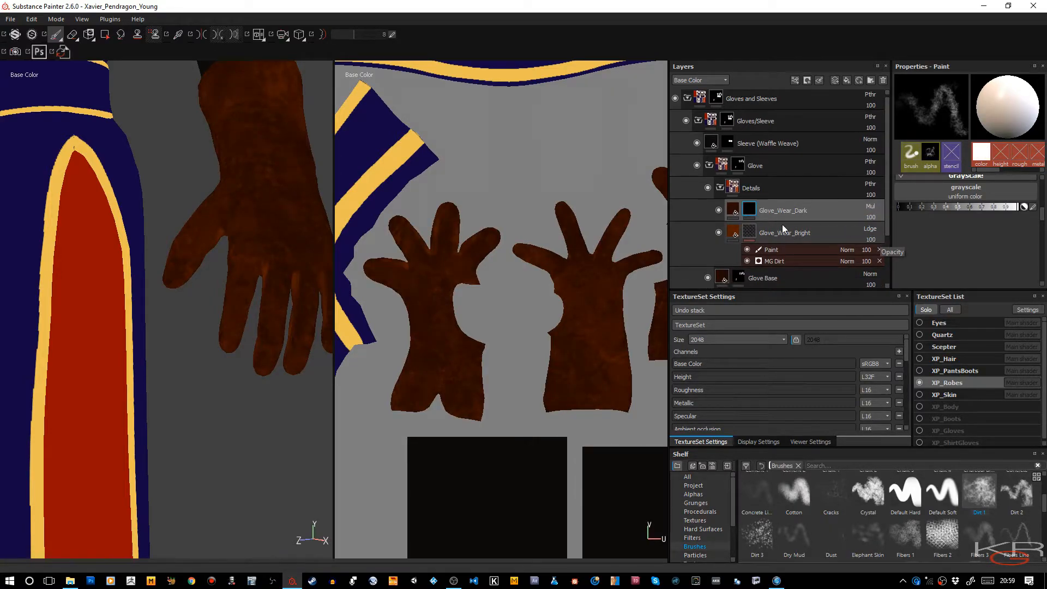
mouse_move(733, 211)
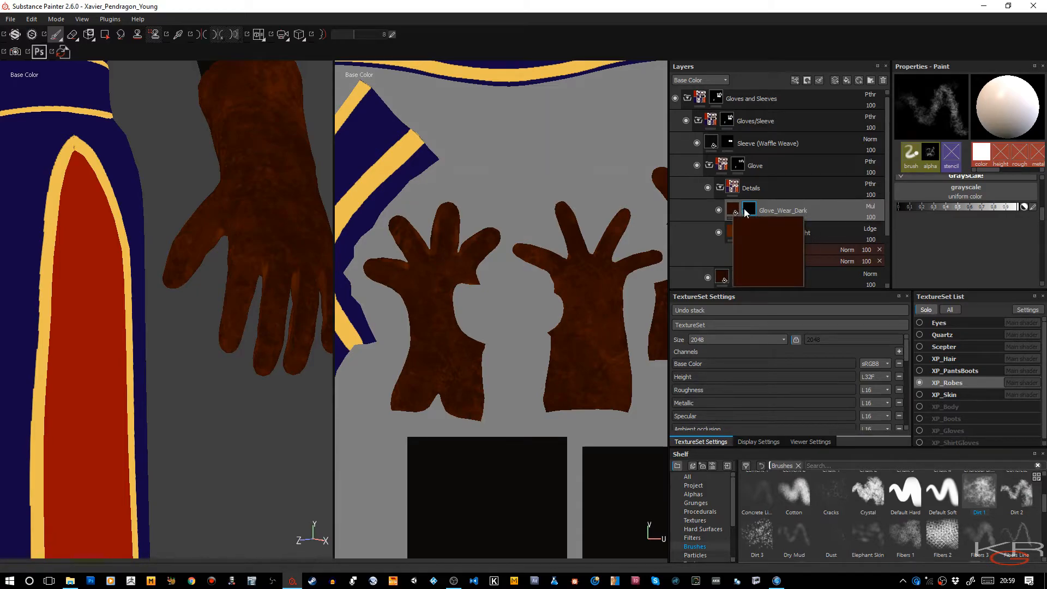
right_click(746, 211)
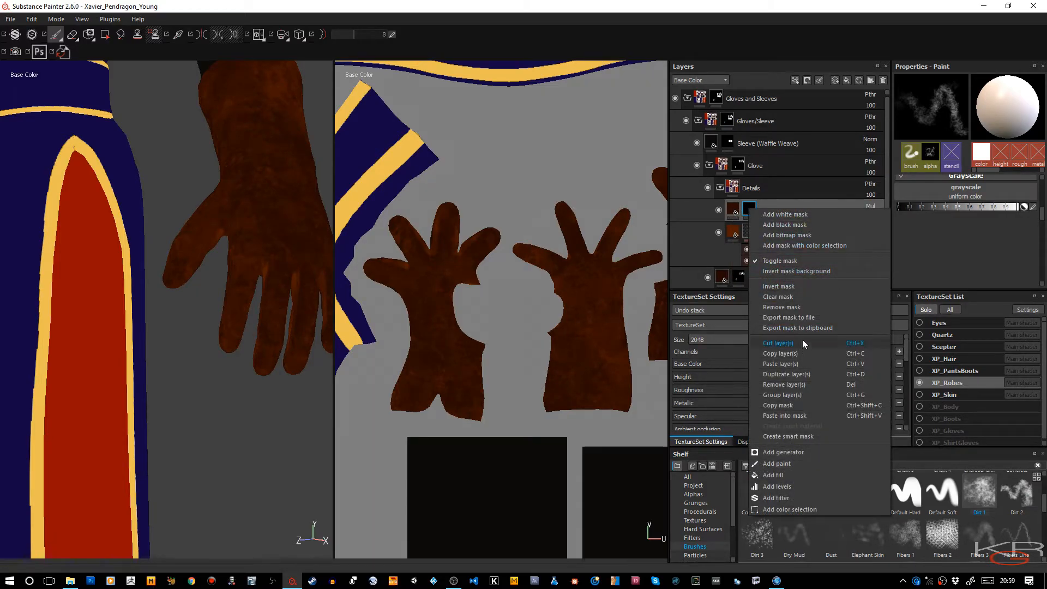
left_click(806, 455)
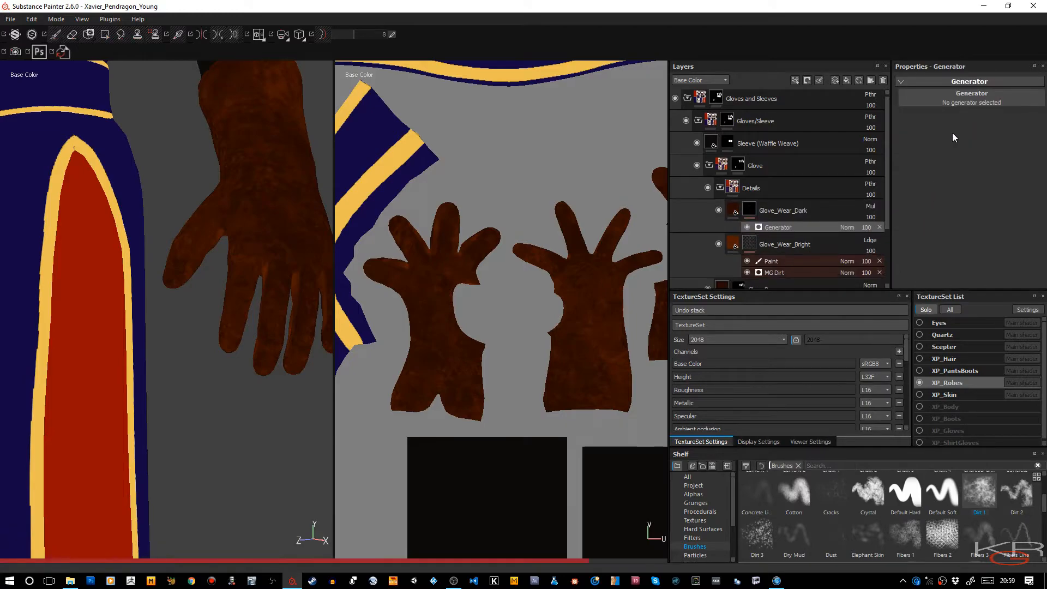
left_click(967, 100)
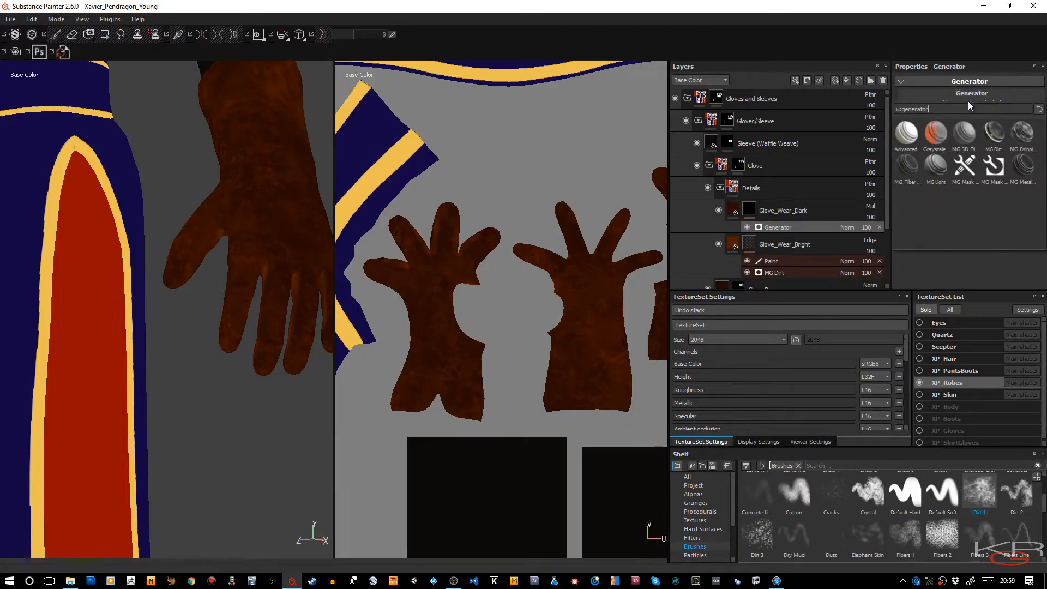
left_click(997, 138)
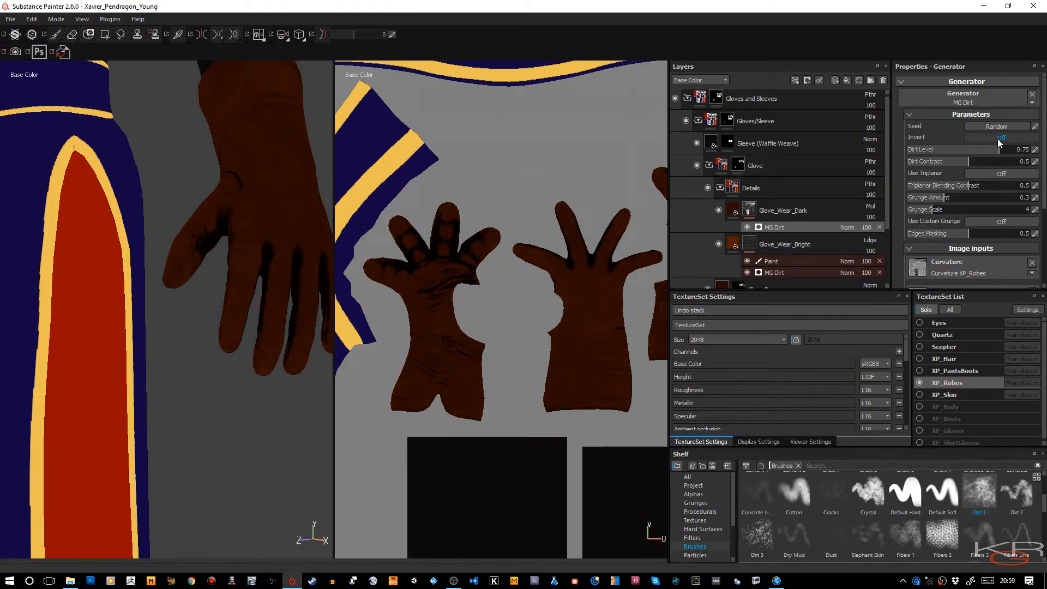
Clear the Curvature and Ambient Occlusion image inputs of the Glove_Wear_Dark layer's MG Dirt generator.
scroll(981, 165, "down", 2)
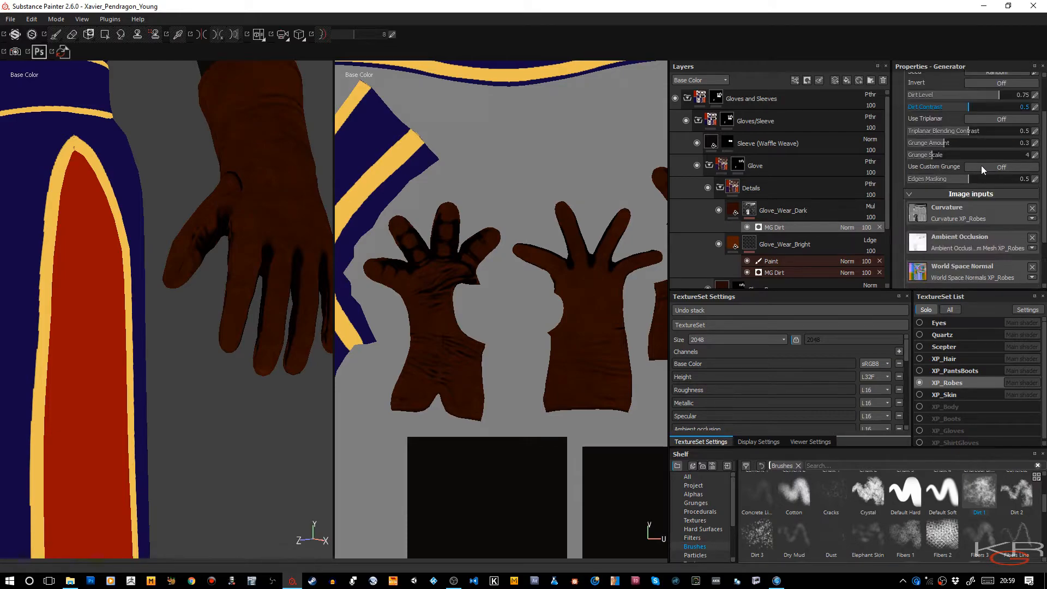
left_click(1031, 211)
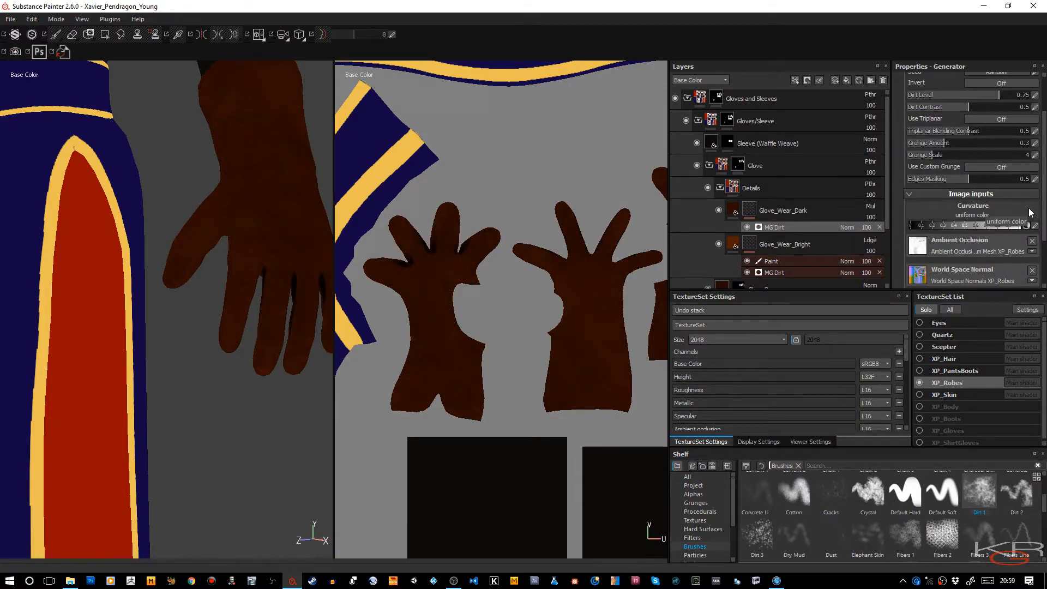
left_click(1032, 241)
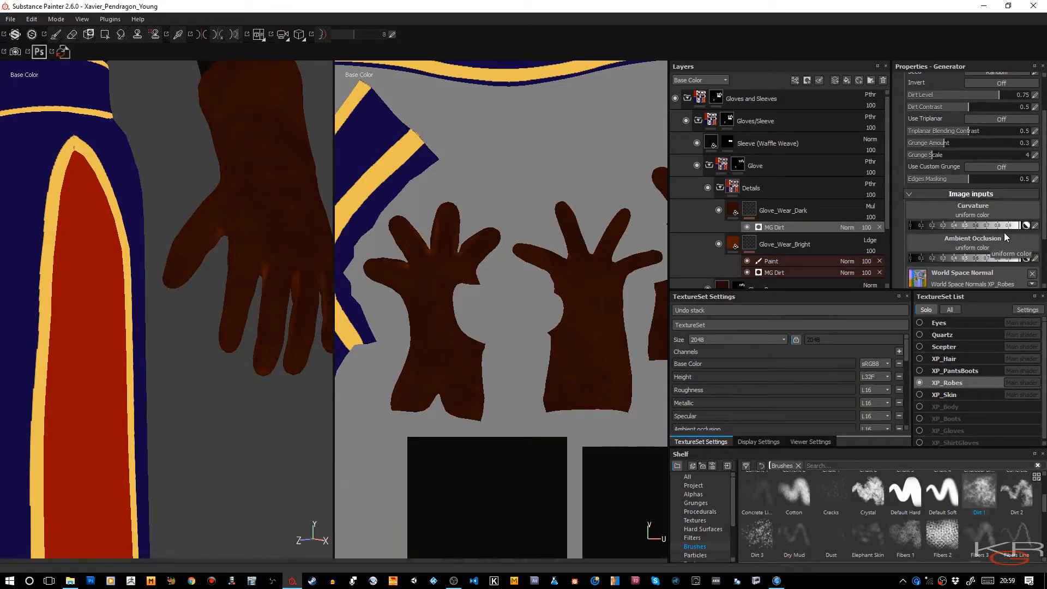
Darken the Glove_Wear_Dark layer's base color to a value of 0.006.
scroll(1004, 232, "down", 2)
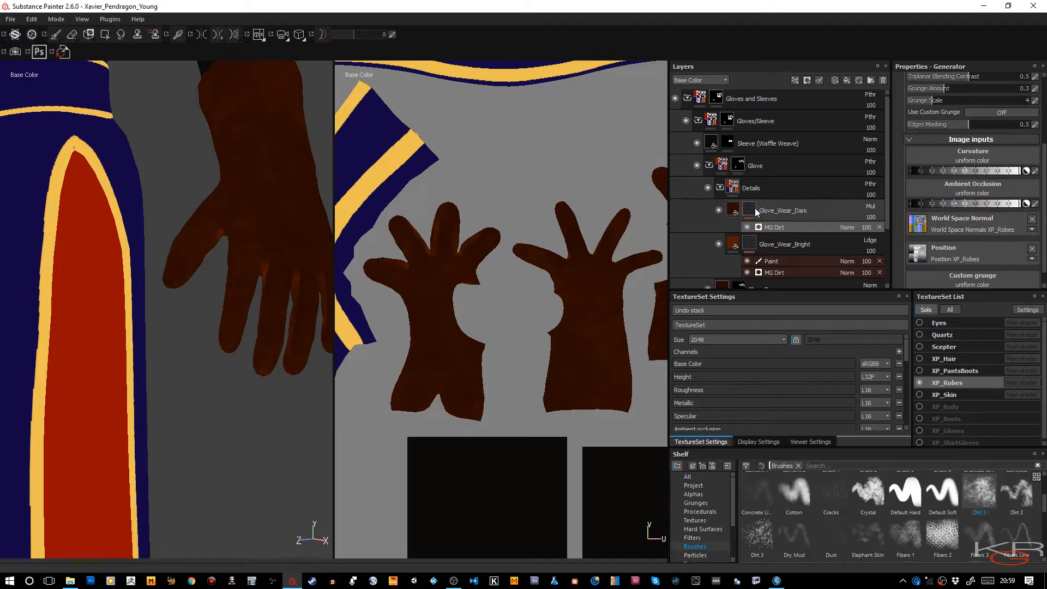
left_click(734, 207)
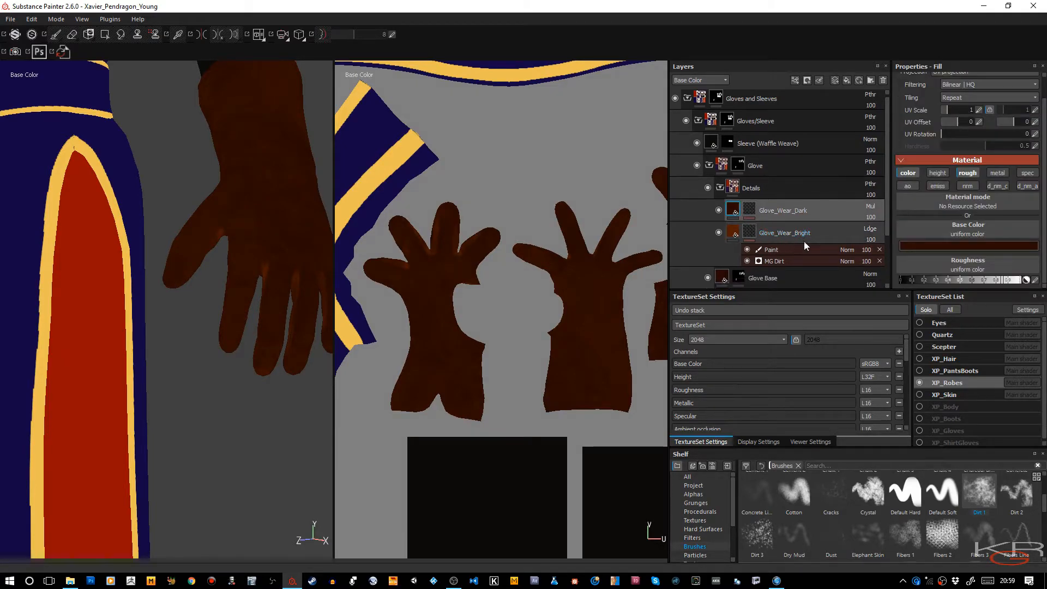
left_click(930, 244)
left_click(986, 296)
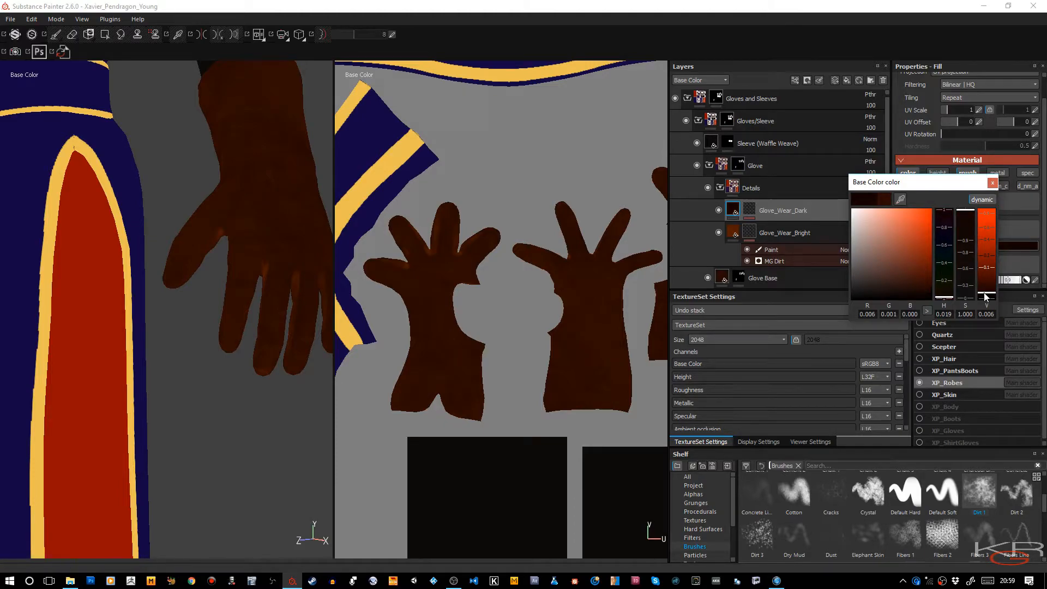
left_click(992, 183)
Clear the World Space Normal image input of the MG Dirt generator on the Glove_Wear_Dark mask.
left_click(753, 210)
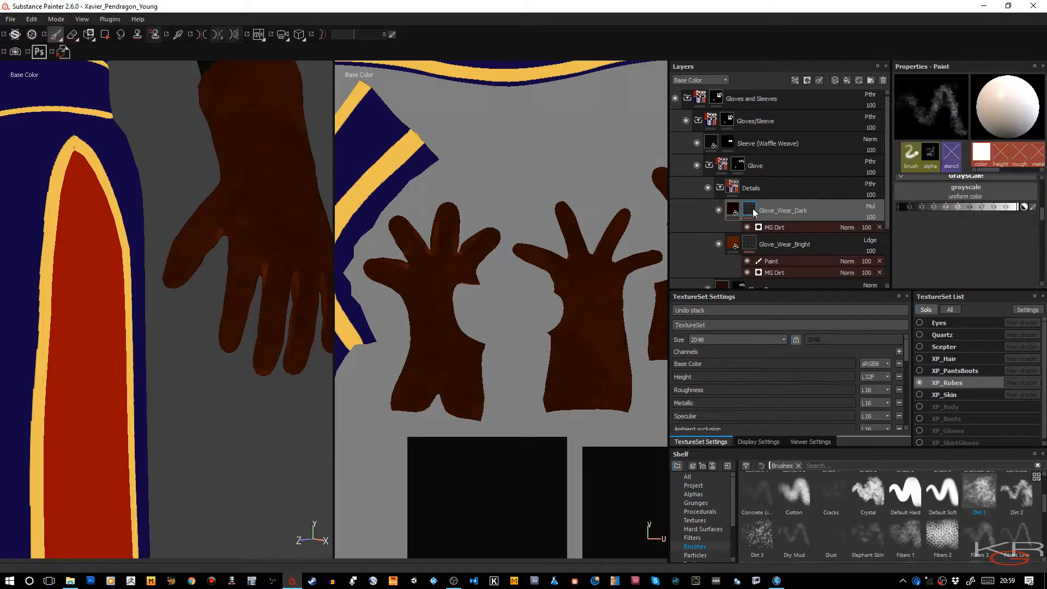
scroll(988, 238, "down", 3)
left_click(1032, 203)
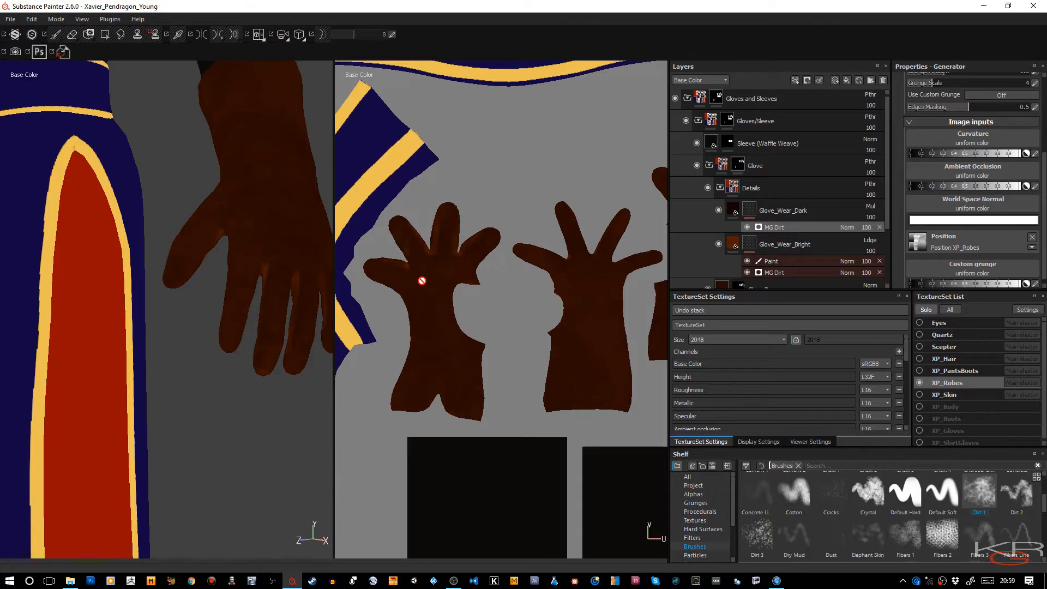
Delete the MG Dirt effect from the Glove_Wear_Dark mask and paint dark wear over the two left-hand glove islands in the UV layout.
left_click(879, 227)
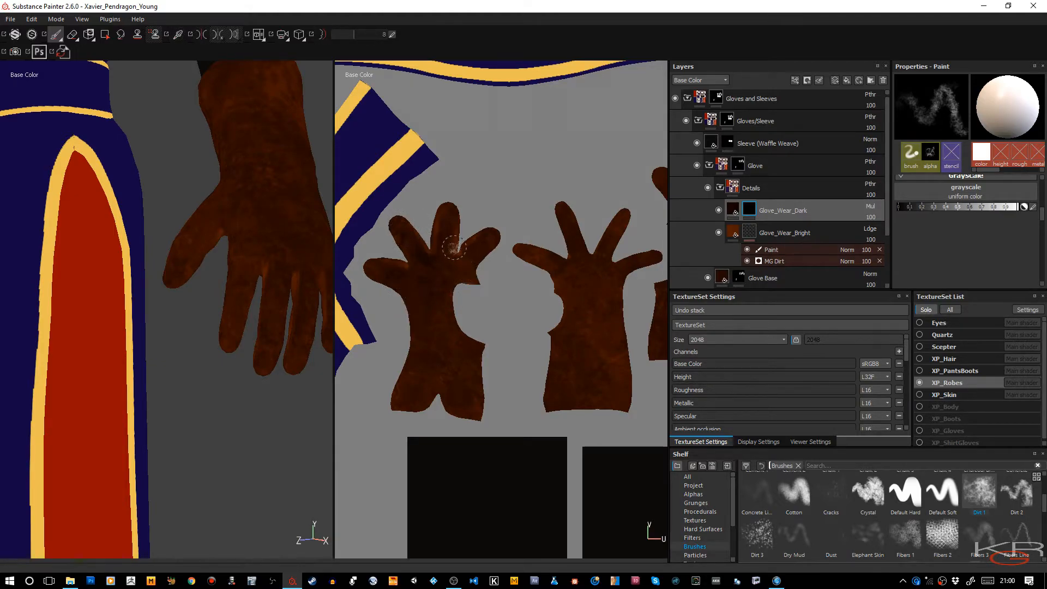
left_click(430, 354)
left_click(404, 400)
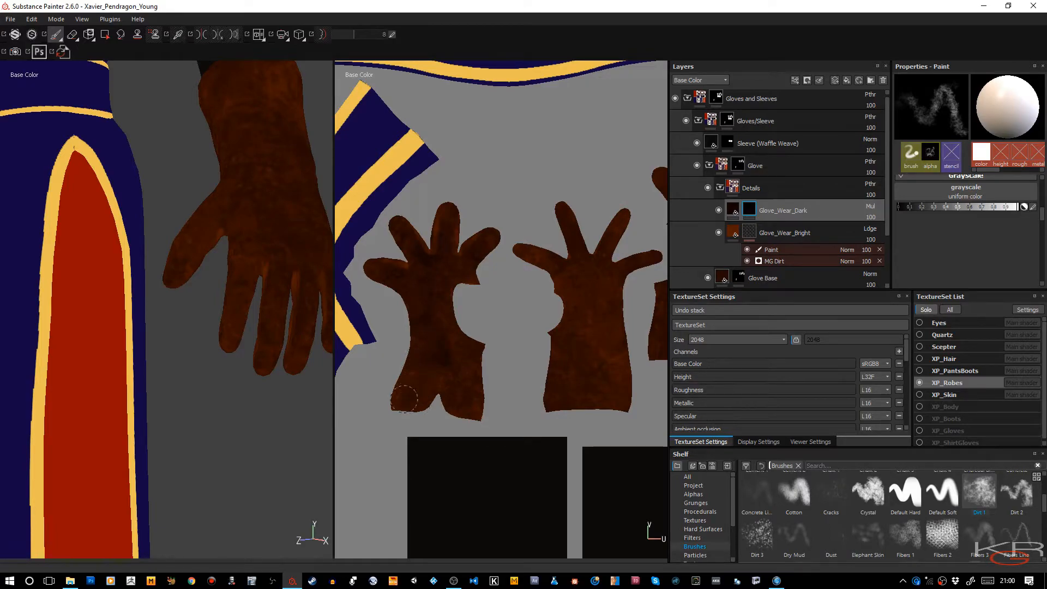
left_click(451, 378)
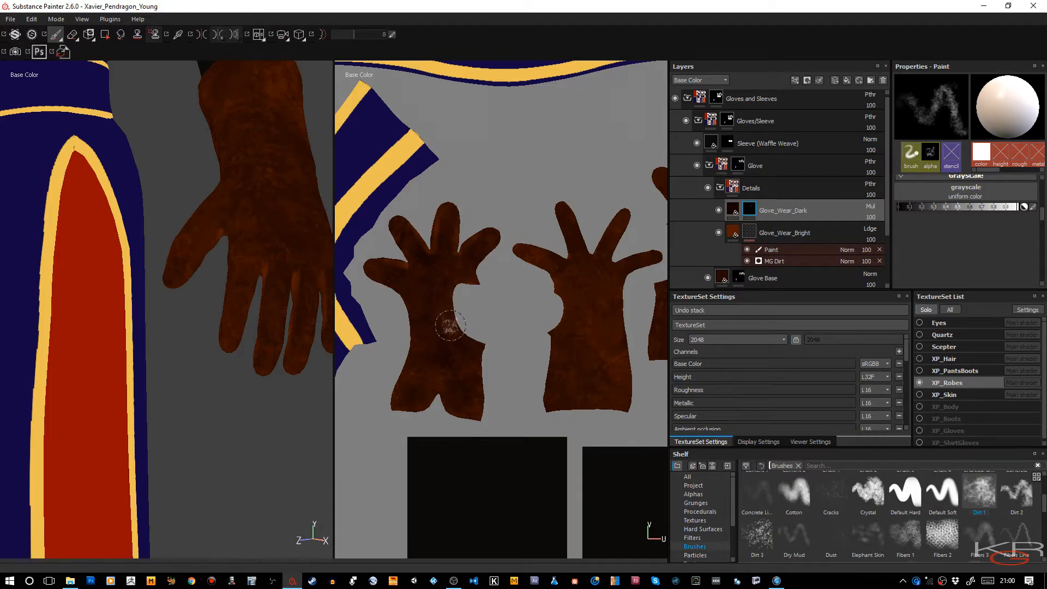
left_click(570, 289)
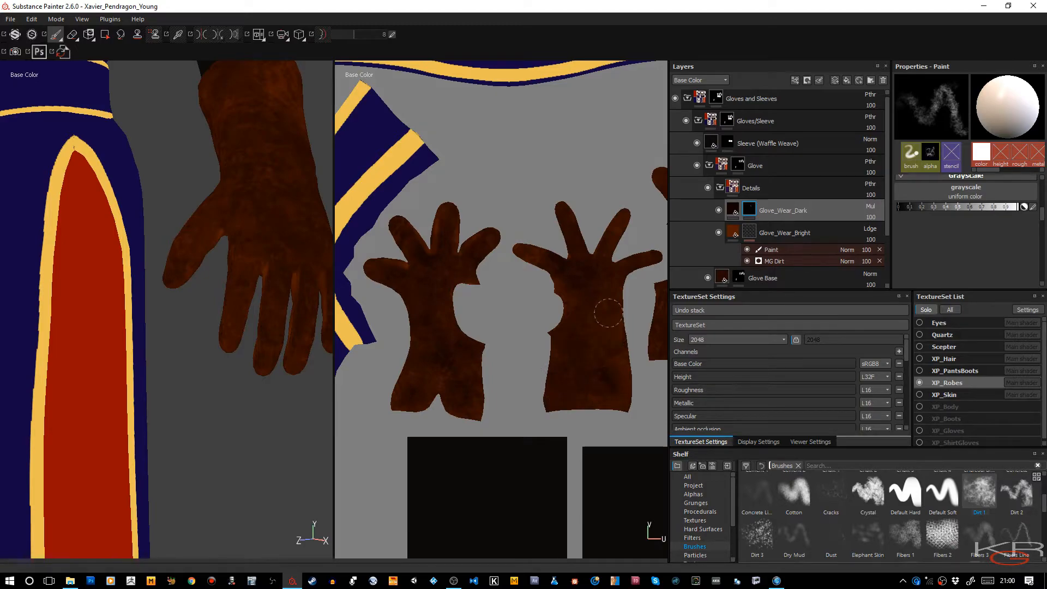
left_click(580, 371)
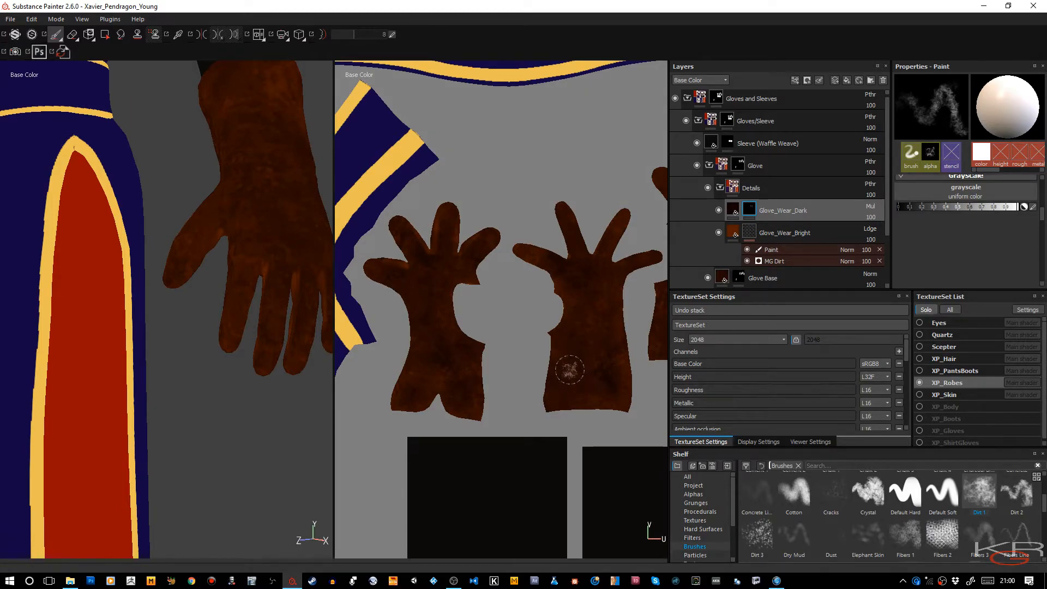
Paint dark wear into the Glove_Wear_Dark mask over the remaining glove islands.
middle_click_drag(556, 346, 409, 322)
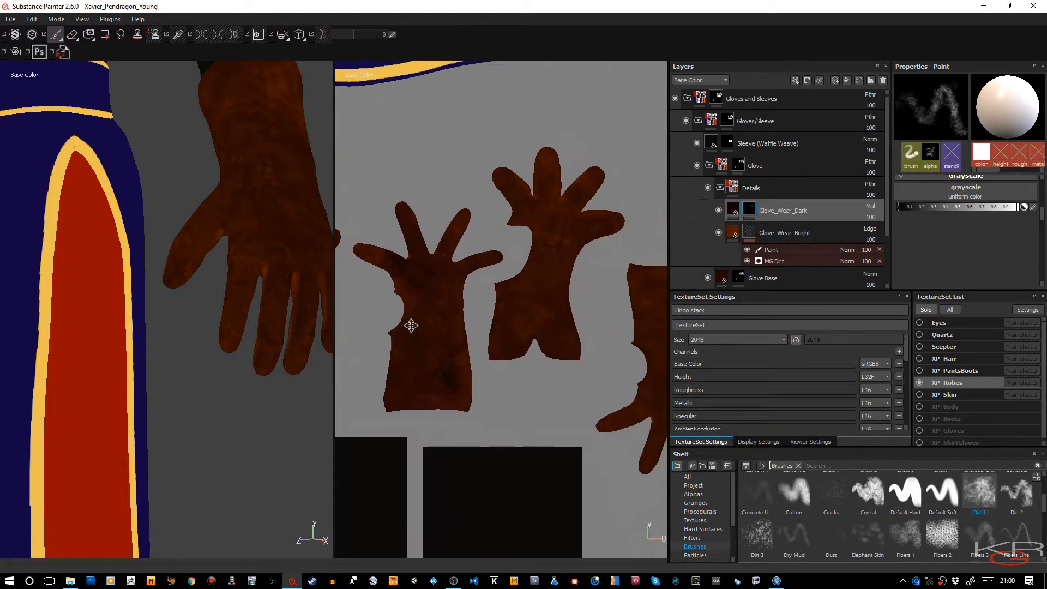
middle_click_drag(485, 314, 440, 245)
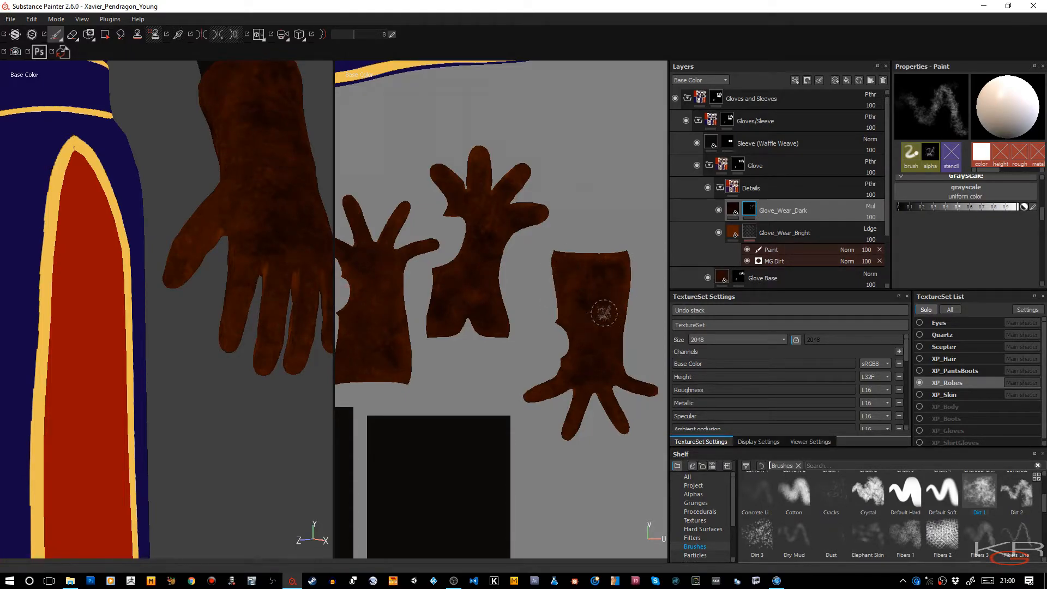
scroll(401, 275, "down", 4)
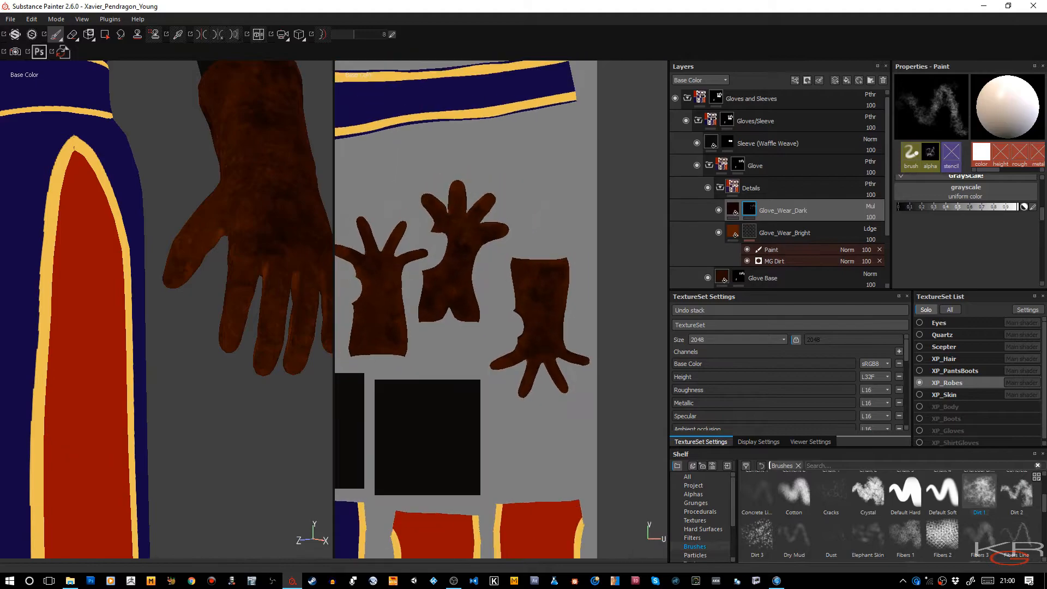
middle_click_drag(423, 158, 605, 230, "alt")
scroll(440, 260, "down", 2)
middle_click_drag(429, 281, 592, 218, "alt")
middle_click_drag(548, 251, 511, 165, "alt")
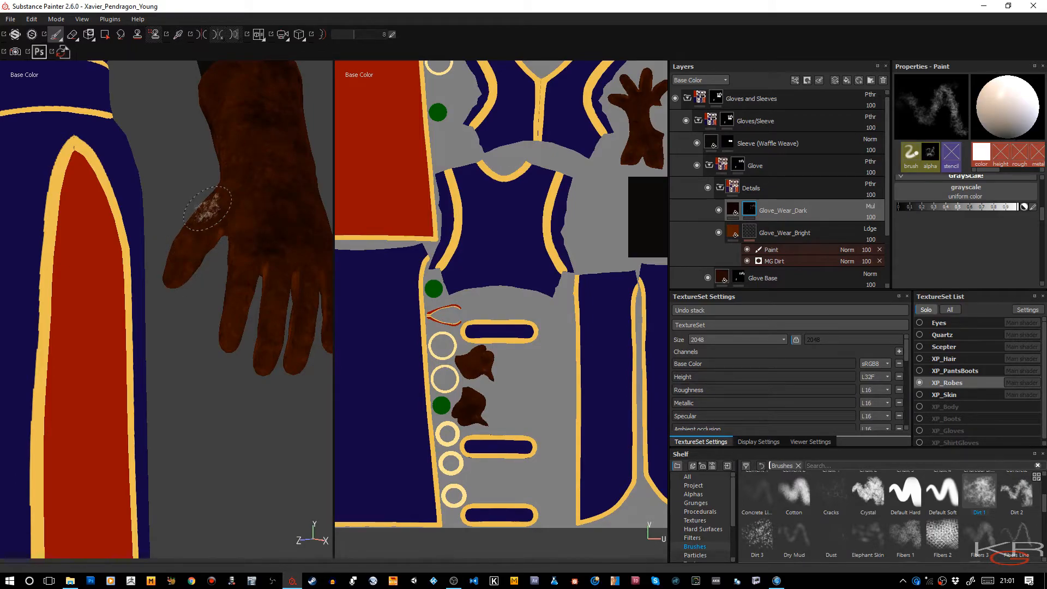
Add a fill layer directly above Glove Base and rename it Cavity.
scroll(783, 233, "down", 1)
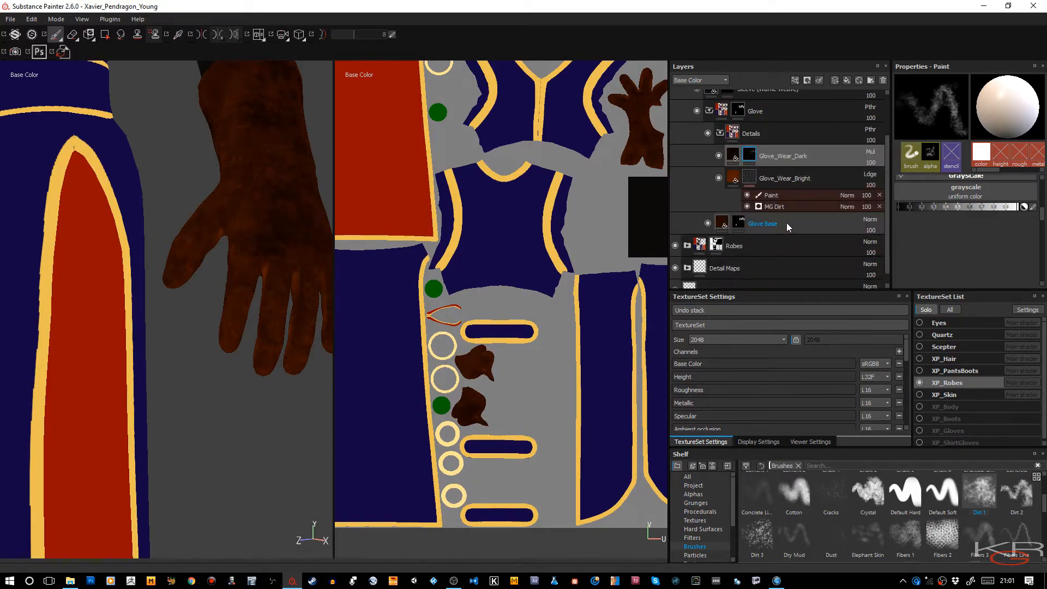
left_click(786, 223)
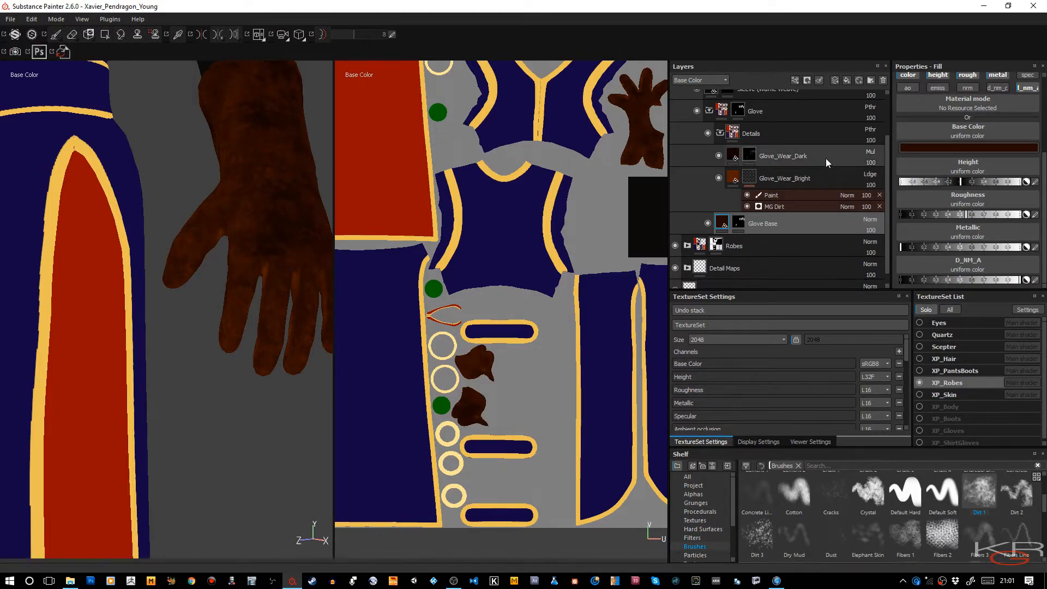
left_click(848, 83)
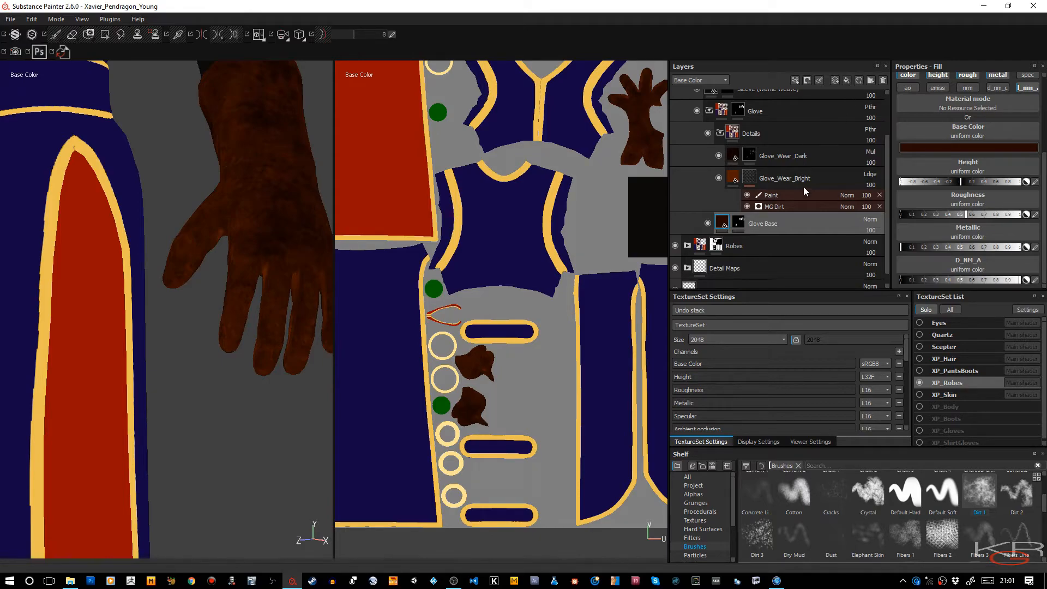
double_click(745, 223)
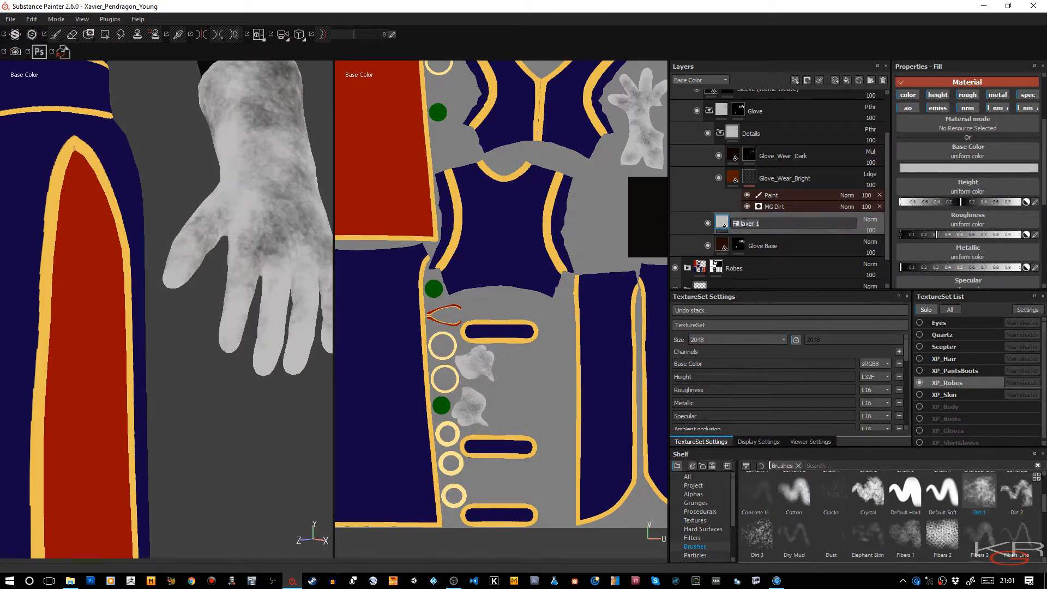
type("Cavit")
key("Return")
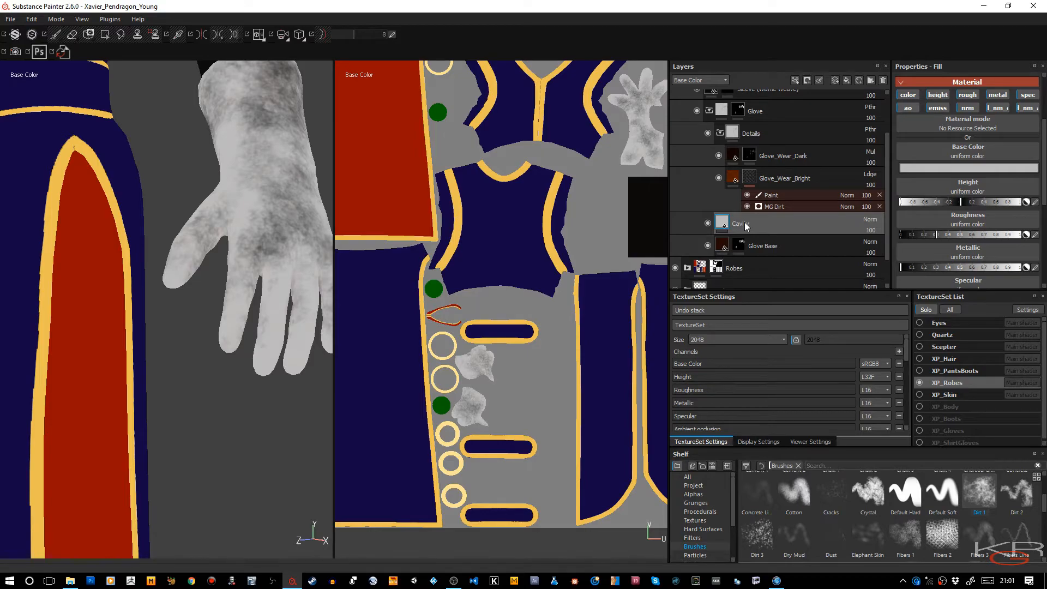
Add a bitmap mask to the Cavity layer using the Curvature XP_ShirtGloves map.
right_click(760, 228)
left_click(789, 258)
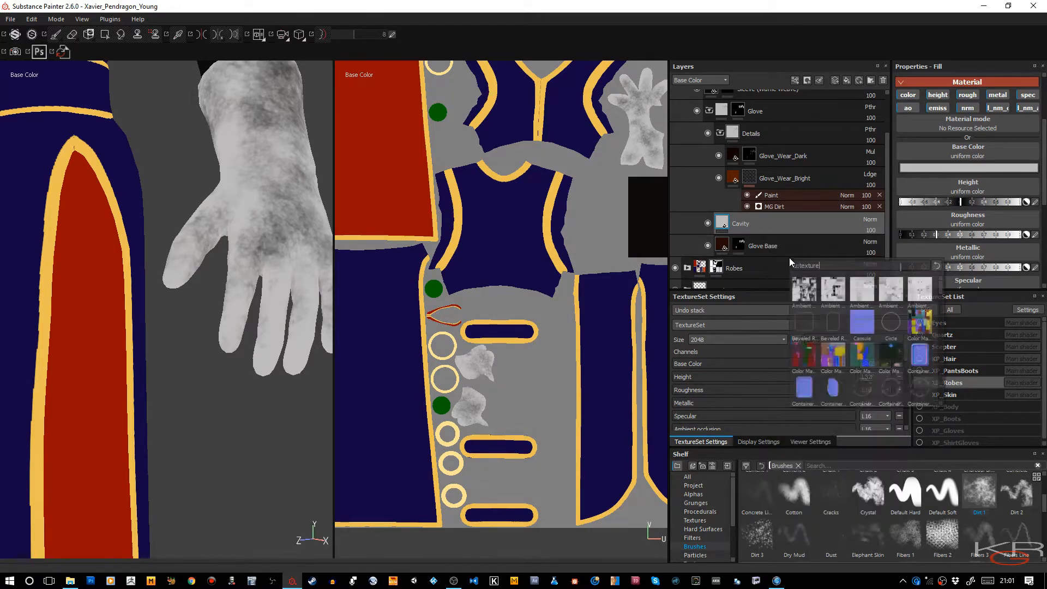
left_click_drag(830, 265, 798, 269)
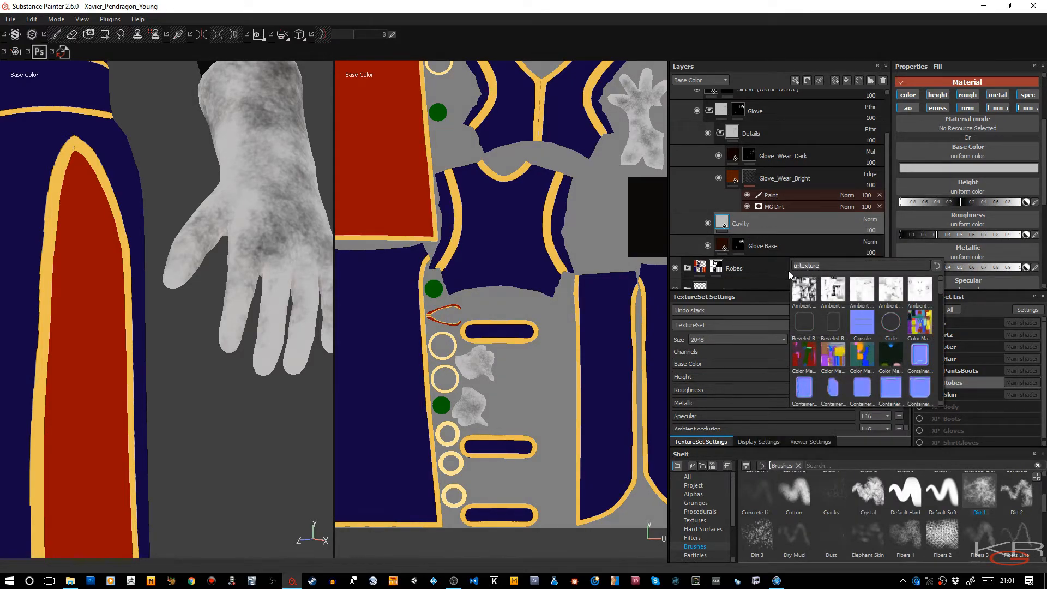
type("gloves")
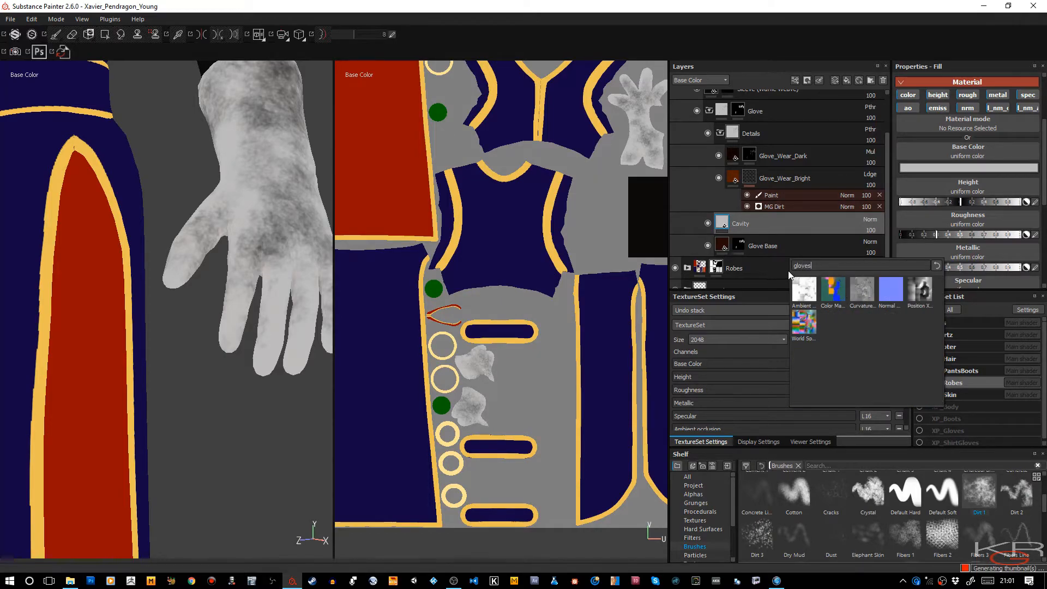
left_click(865, 297)
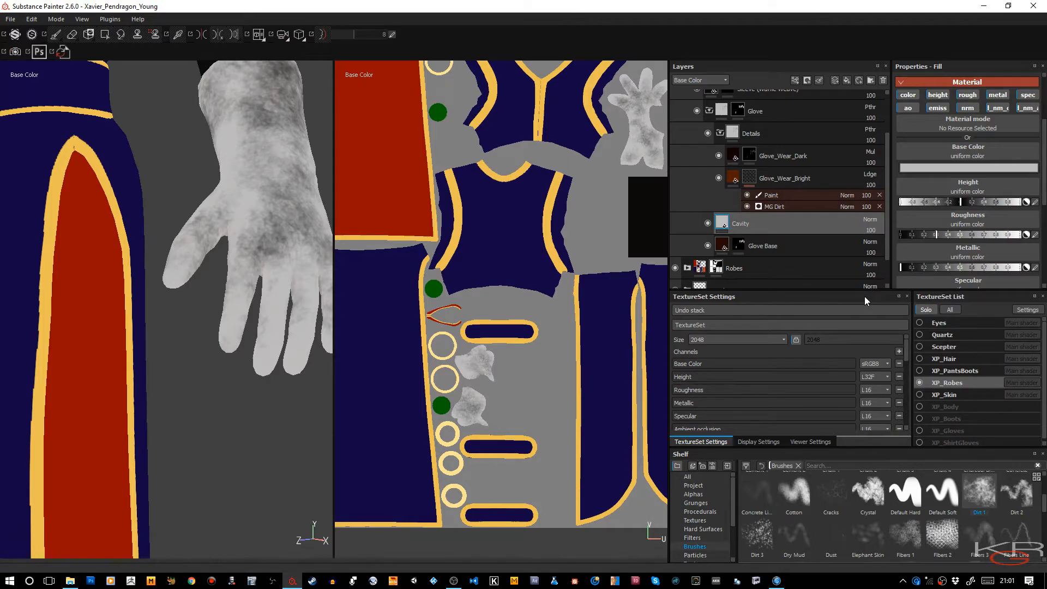
Replace the Cavity mask fill's grayscale map with Curvature XP_Robes.
left_click(754, 249)
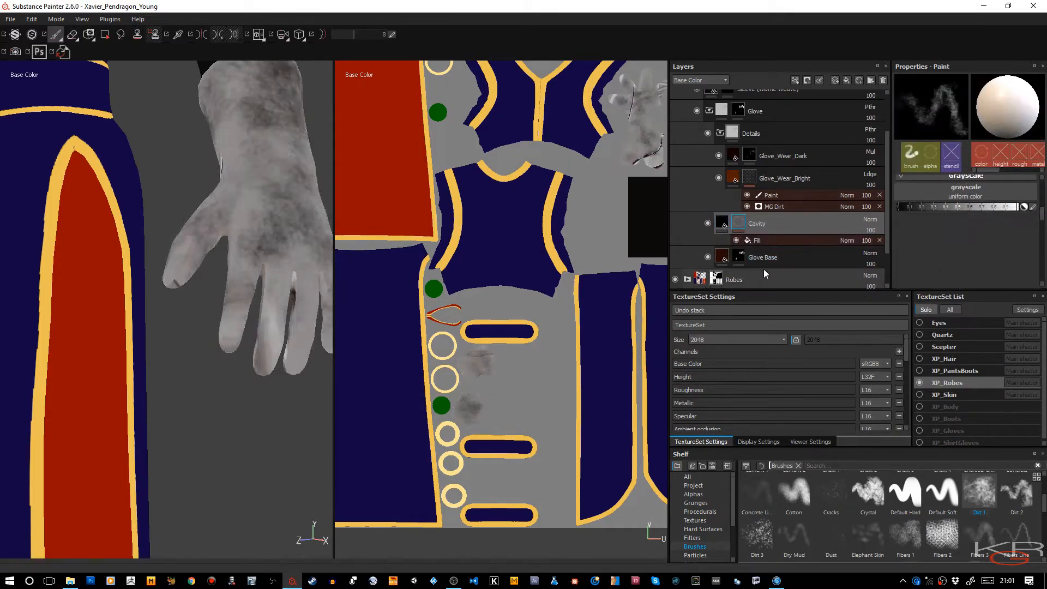
left_click(757, 241)
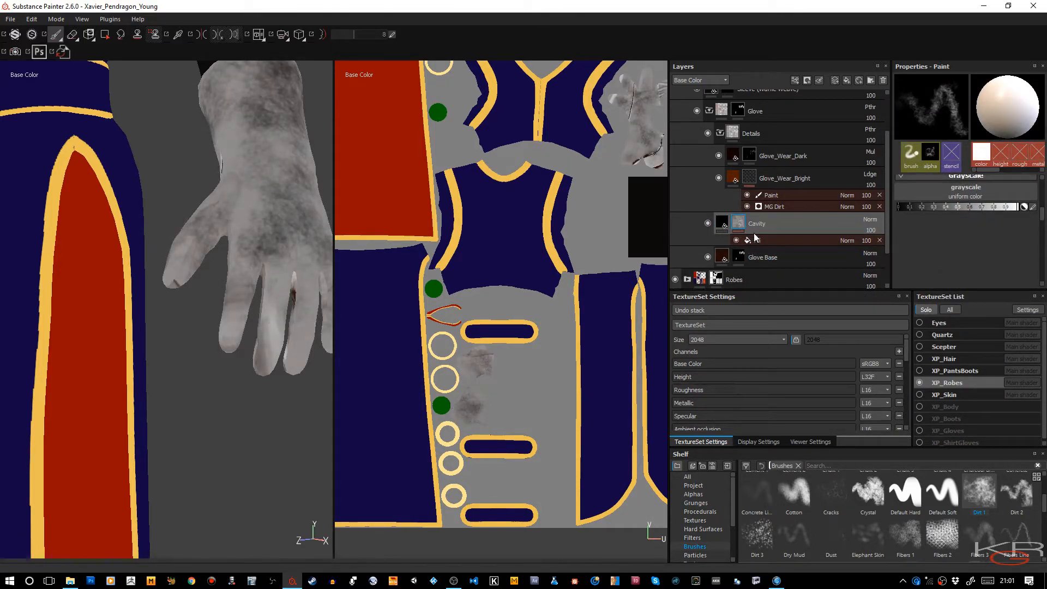
left_click(756, 240)
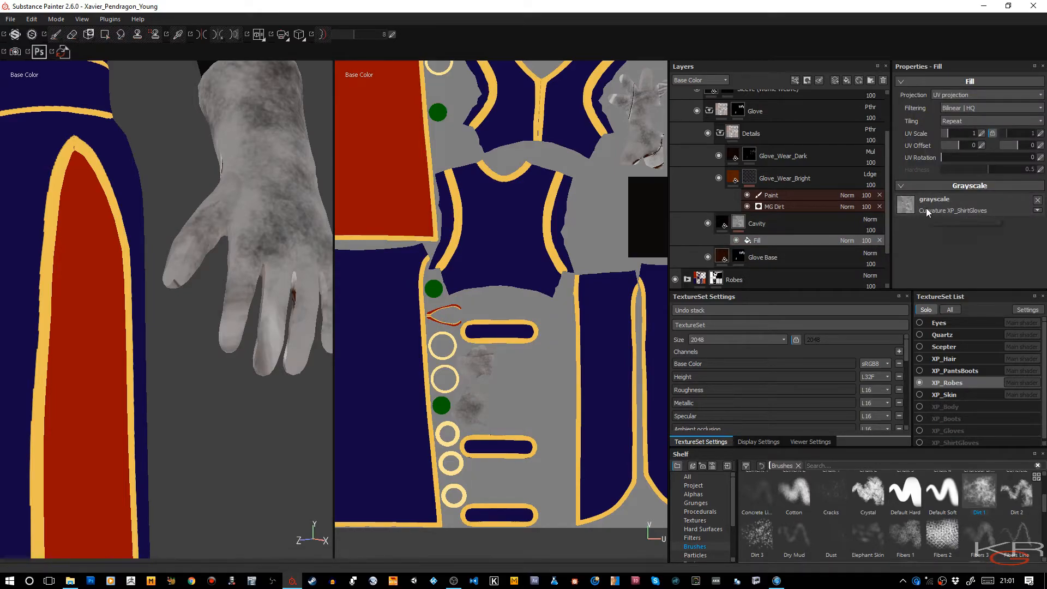
left_click(926, 210)
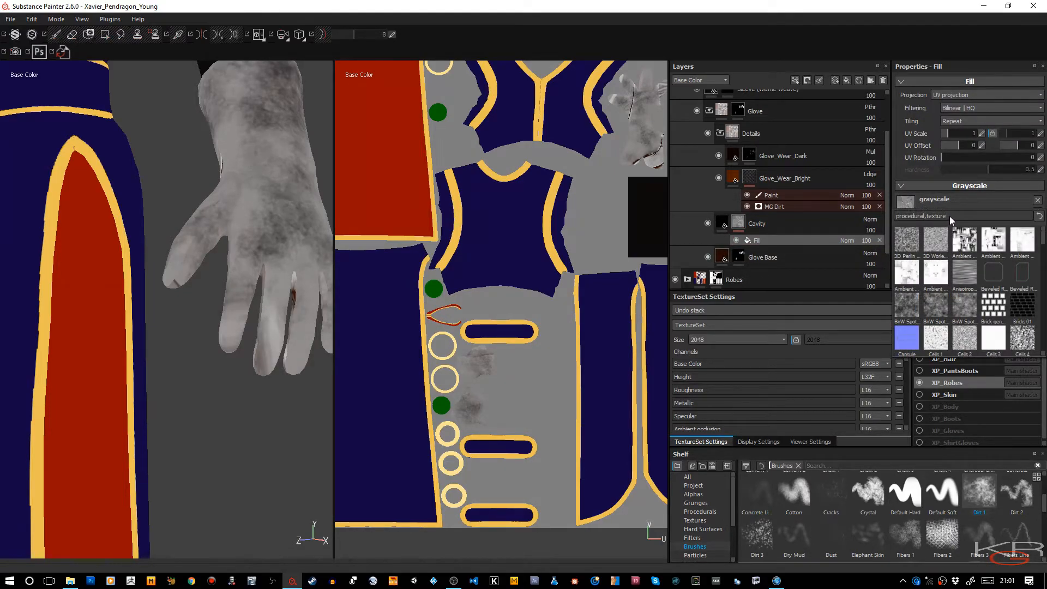
type("robe")
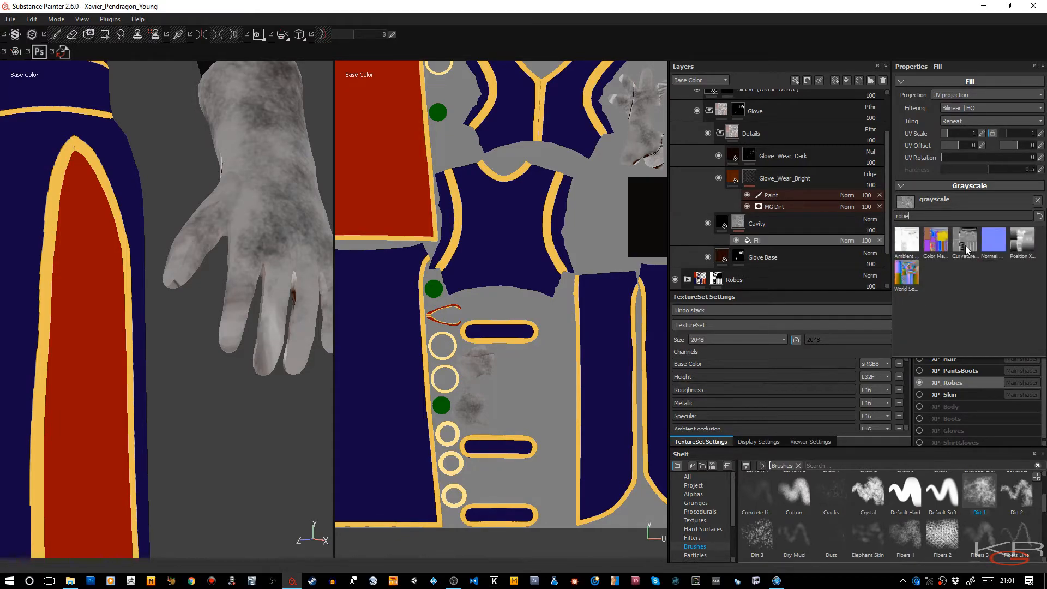
left_click(966, 250)
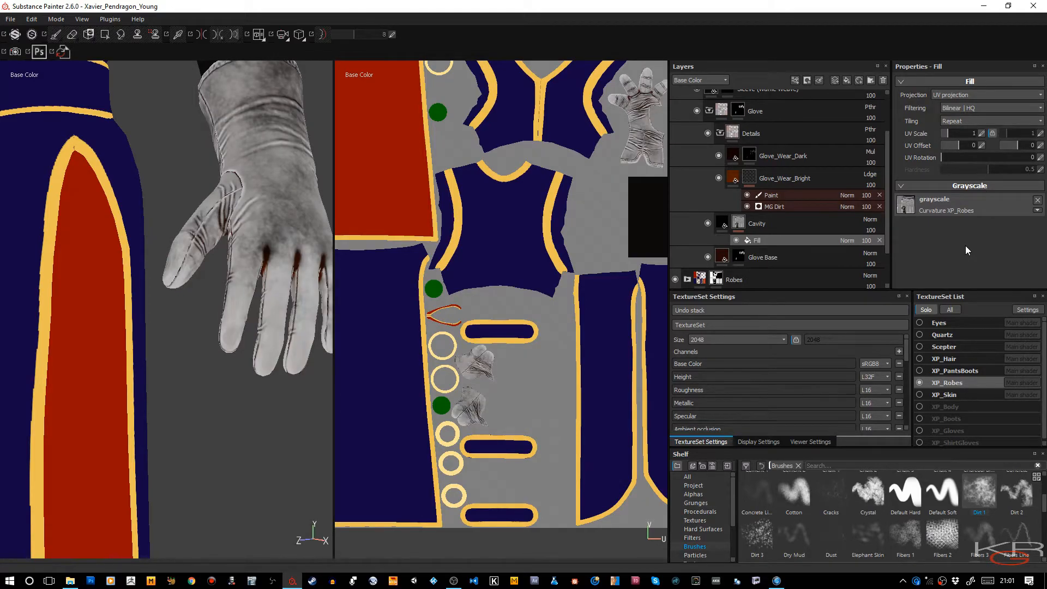
middle_click_drag(612, 163, 546, 212)
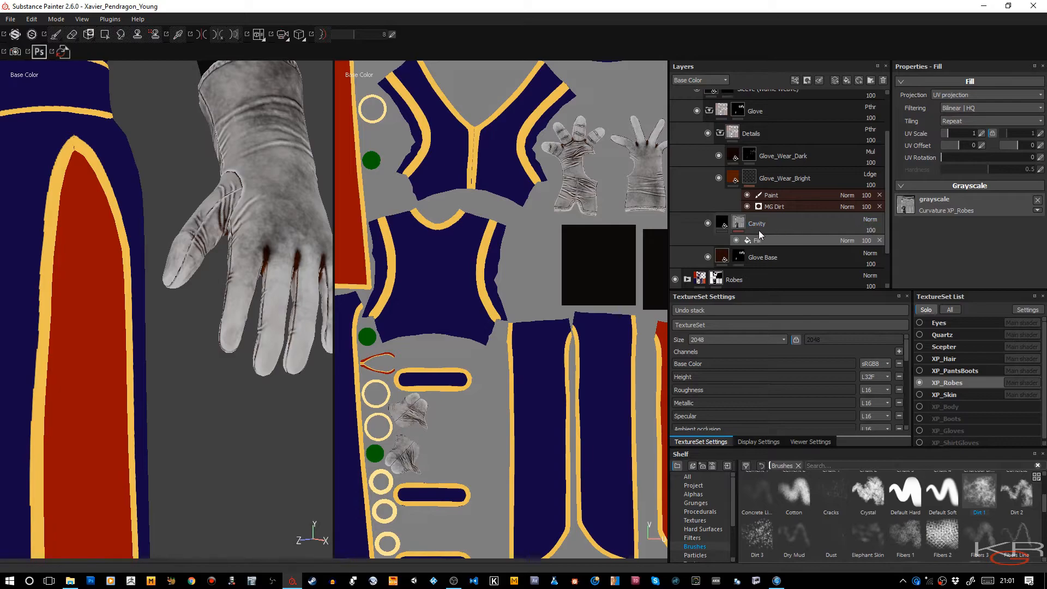
Restrict the Cavity fill layer to the color and roughness channels, disabling all its other material channels.
left_click(723, 225)
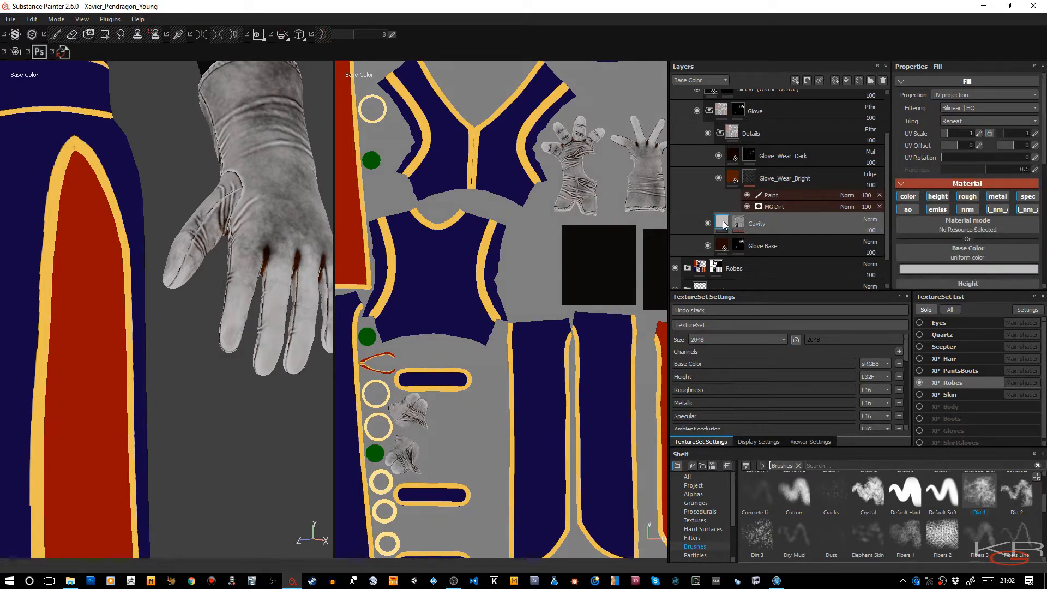
left_click(912, 210)
left_click(938, 211)
left_click(967, 211)
left_click(997, 210)
left_click(1028, 209)
left_click(971, 197)
left_click(997, 197)
left_click(939, 197)
left_click(1027, 199)
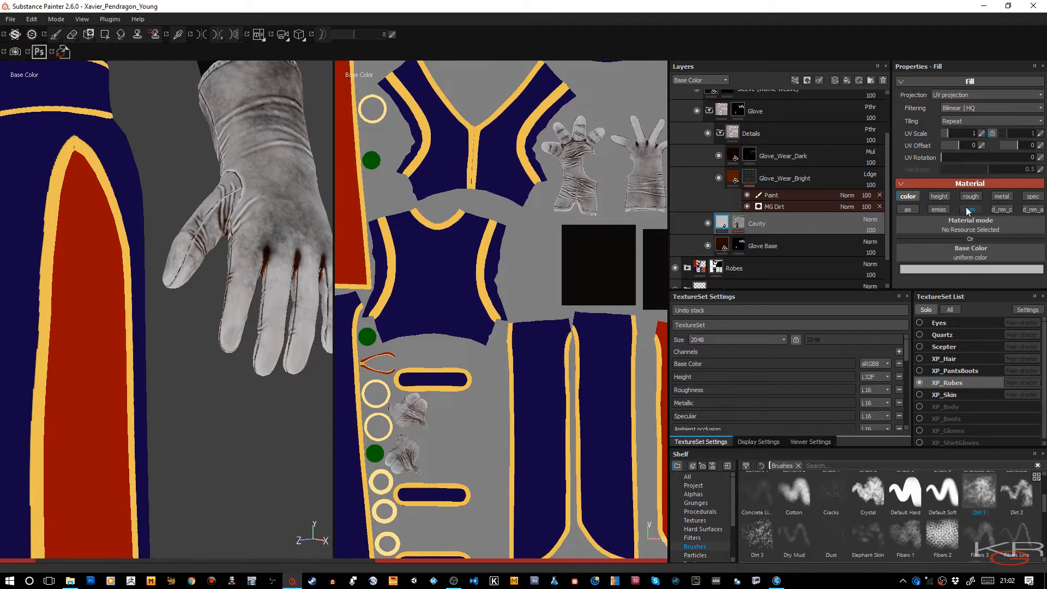
left_click(969, 198)
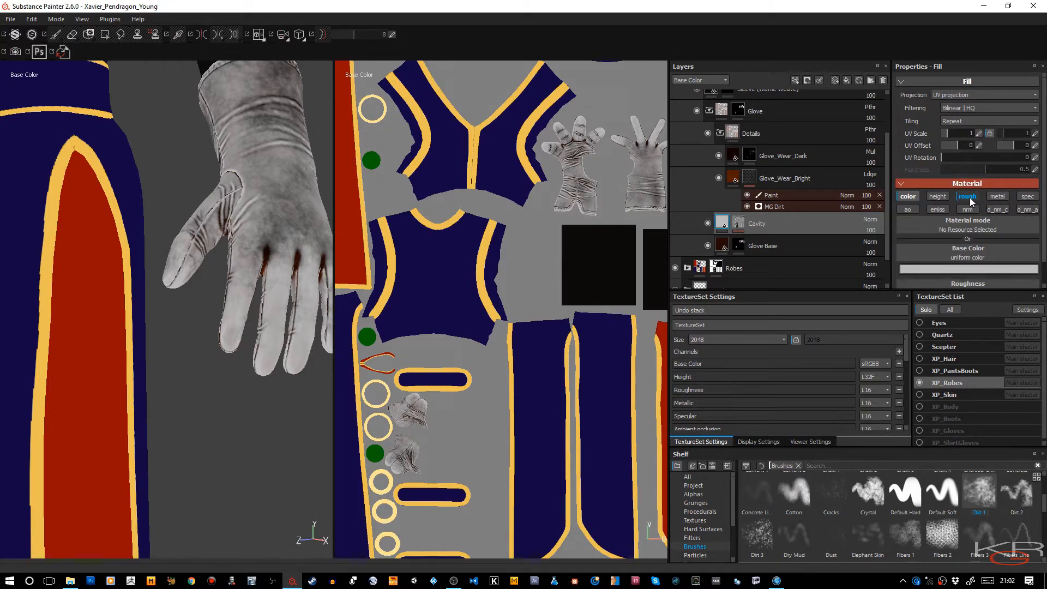
left_click(928, 268)
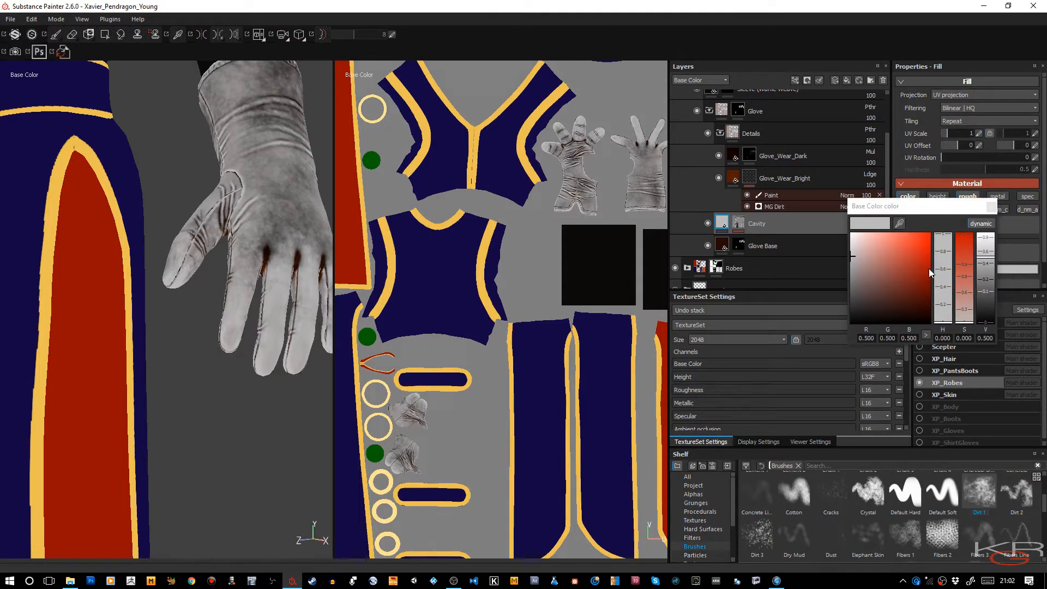
left_click(992, 206)
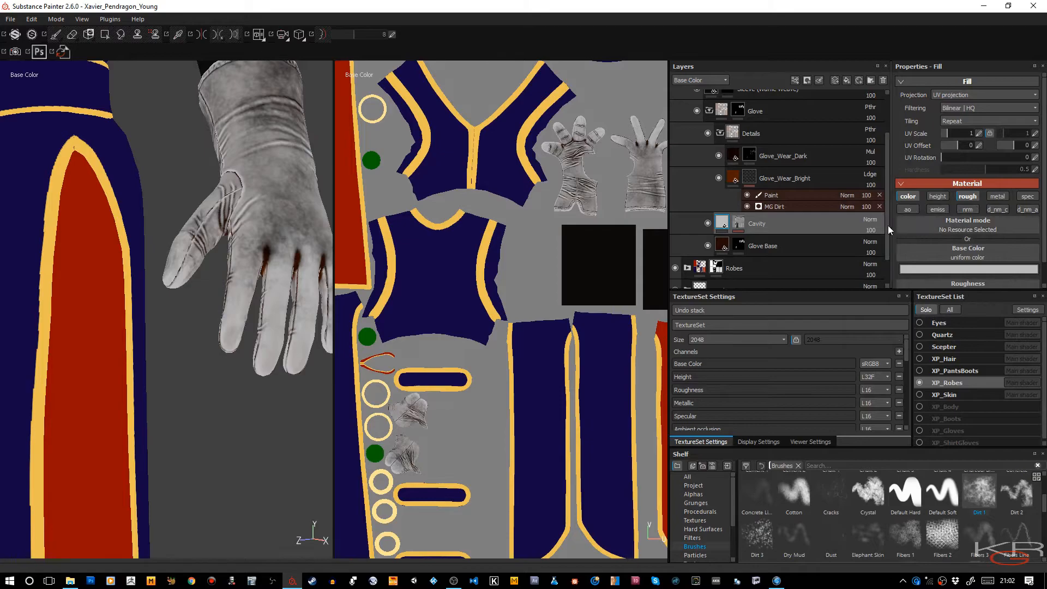
Set the Cavity layer's base color blending to Multiply and check the glove in the base color, roughness and material views.
left_click(871, 220)
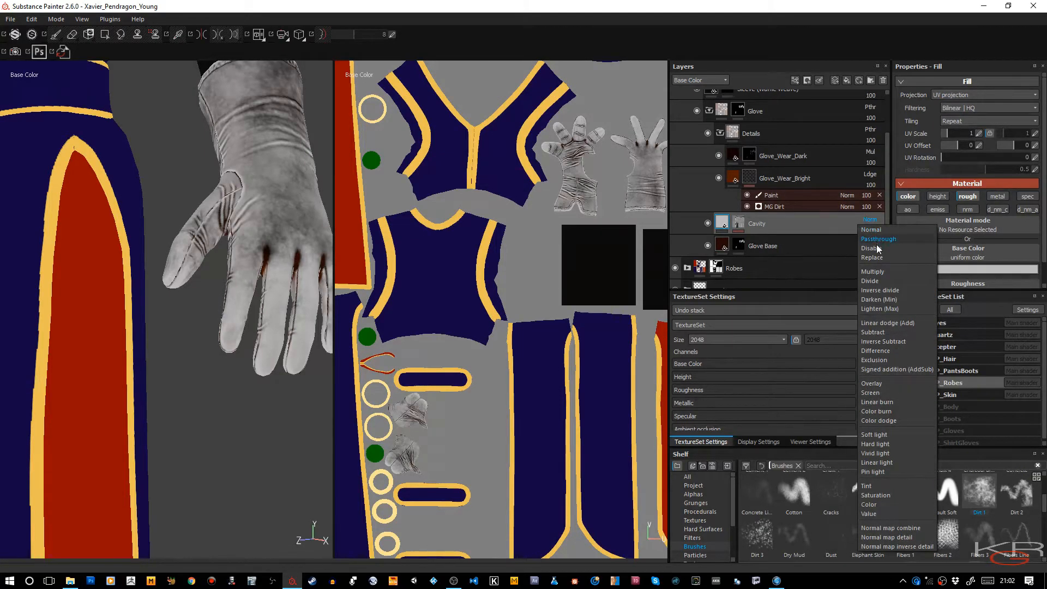
left_click(878, 271)
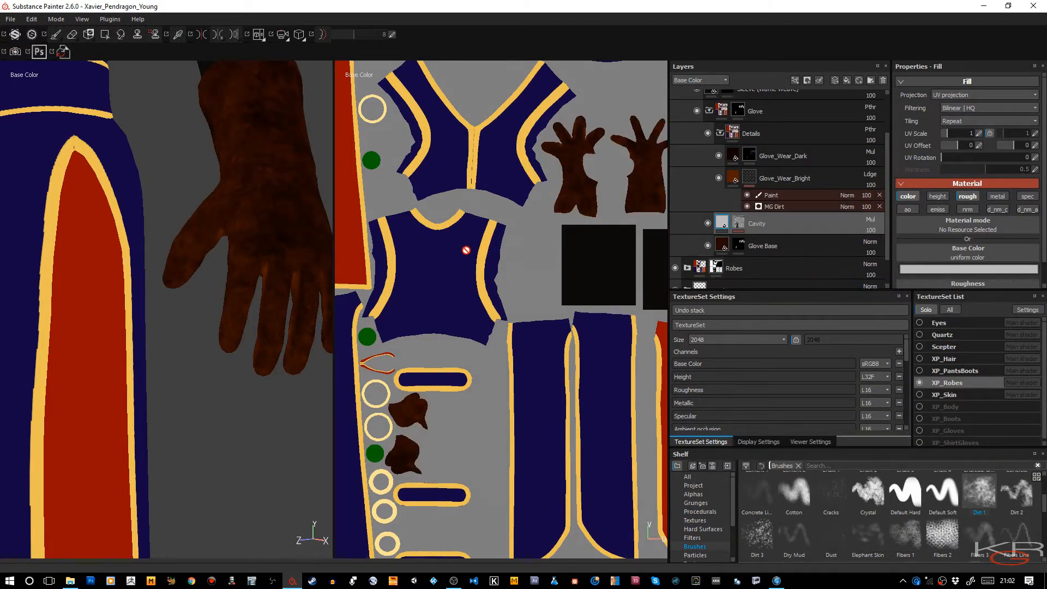
left_click_drag(222, 195, 228, 315, "alt")
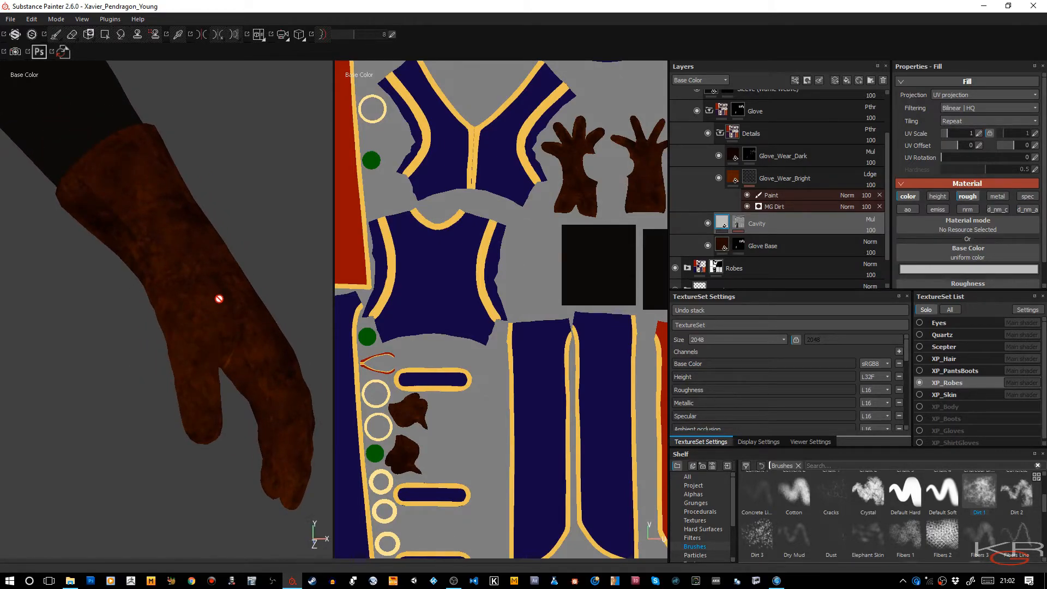
key("c")
key("c")
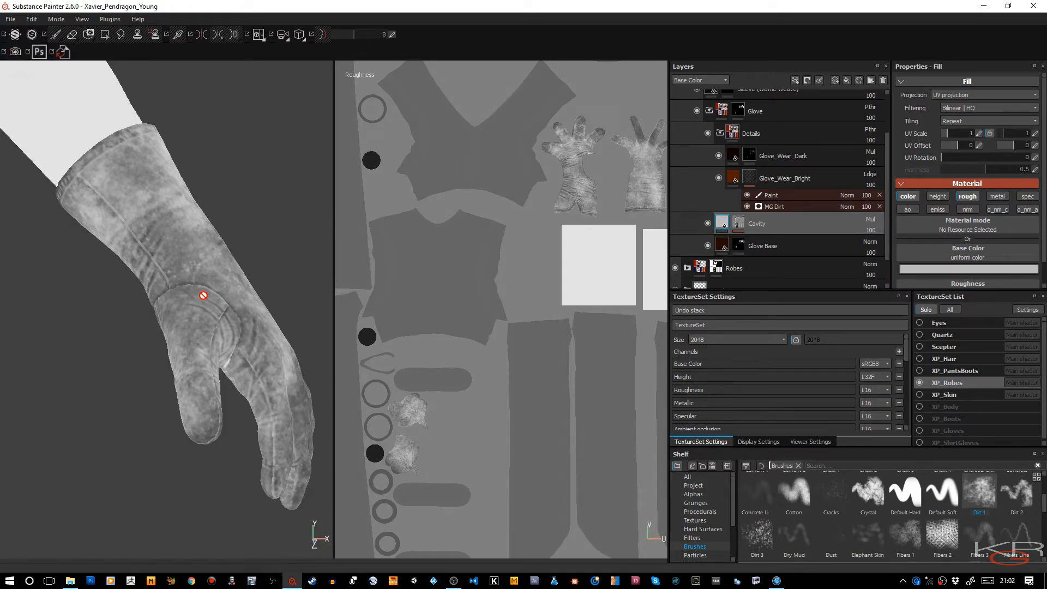
mouse_move(198, 329)
left_mouse_down("alt")
mouse_move(205, 276)
mouse_move(169, 271)
mouse_move(234, 362)
mouse_move(351, 262)
mouse_move(342, 171)
mouse_move(340, 247)
mouse_move(194, 346)
mouse_move(205, 367)
mouse_move(96, 351)
mouse_move(264, 414)
mouse_move(329, 322)
mouse_move(267, 314)
mouse_move(272, 364)
left_mouse_up("alt")
key("m")
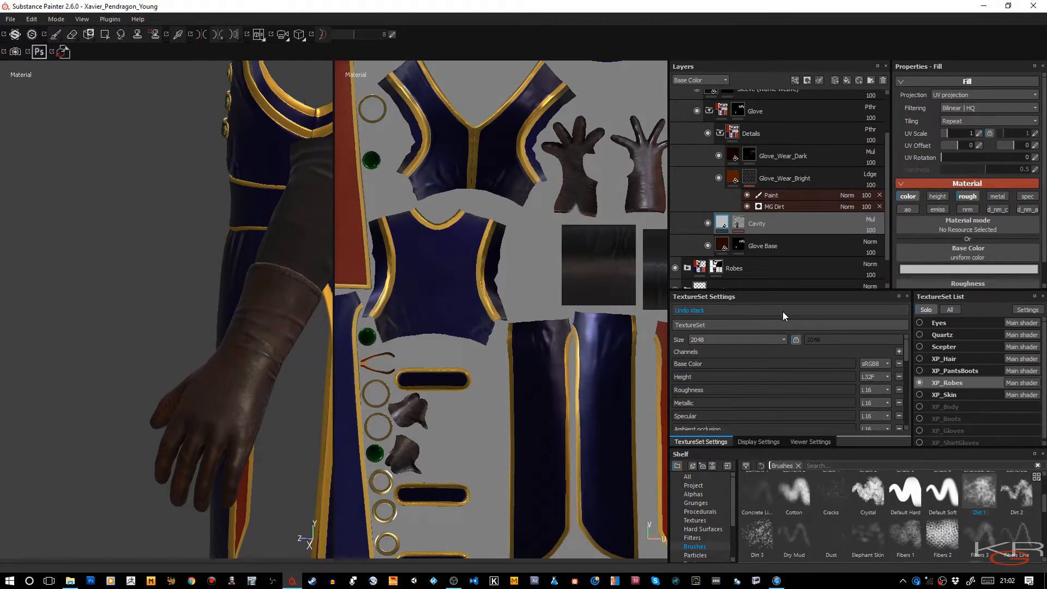
Raise the roughness of the Glove_Wear_Dark and Cavity fill layers to nearly full.
left_click(734, 159)
scroll(951, 210, "down", 1)
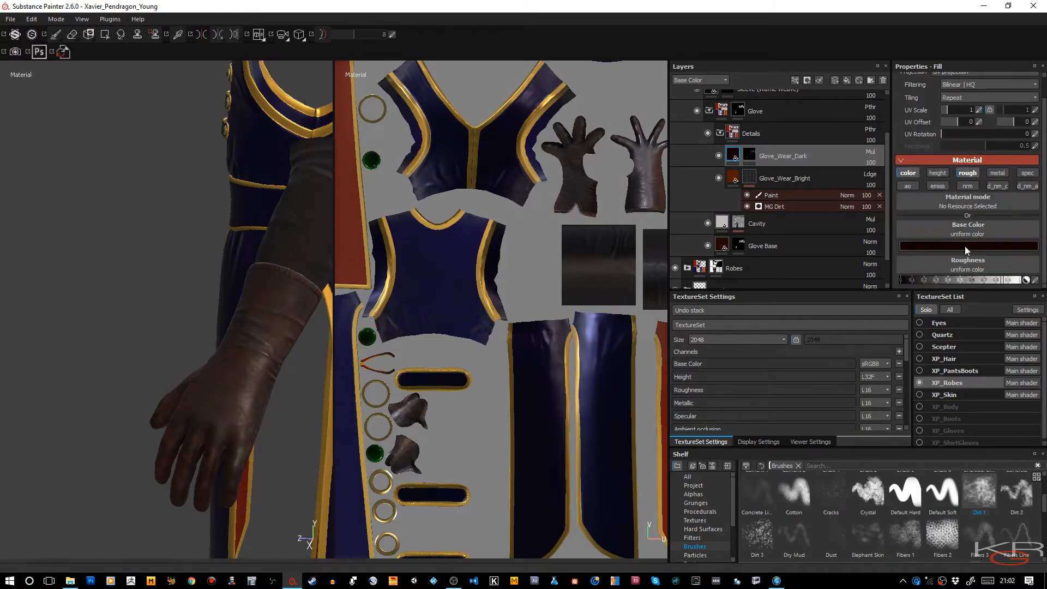
left_click_drag(1007, 282, 1015, 283)
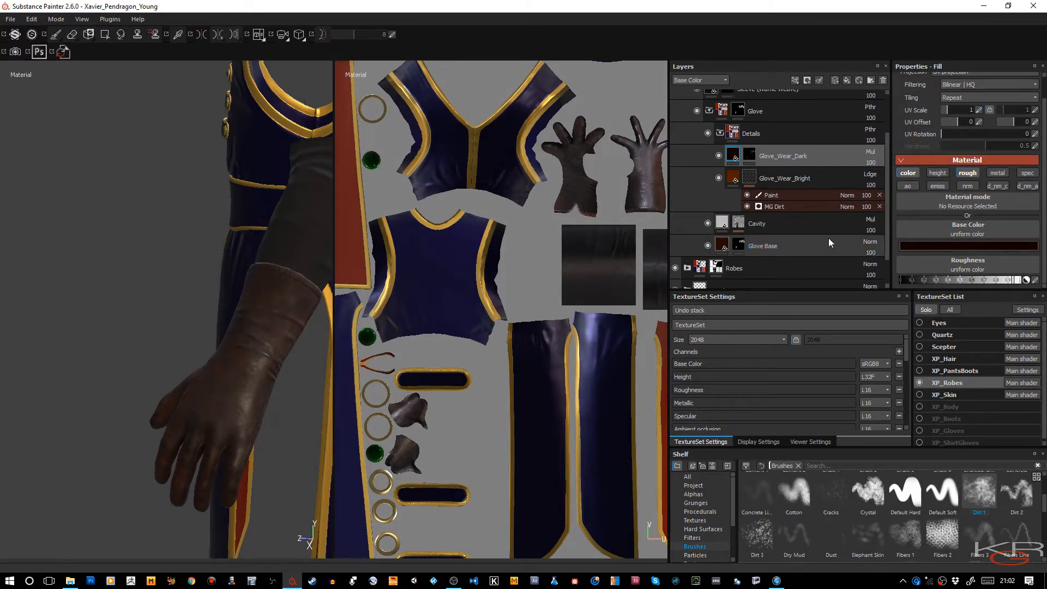
left_click(724, 226)
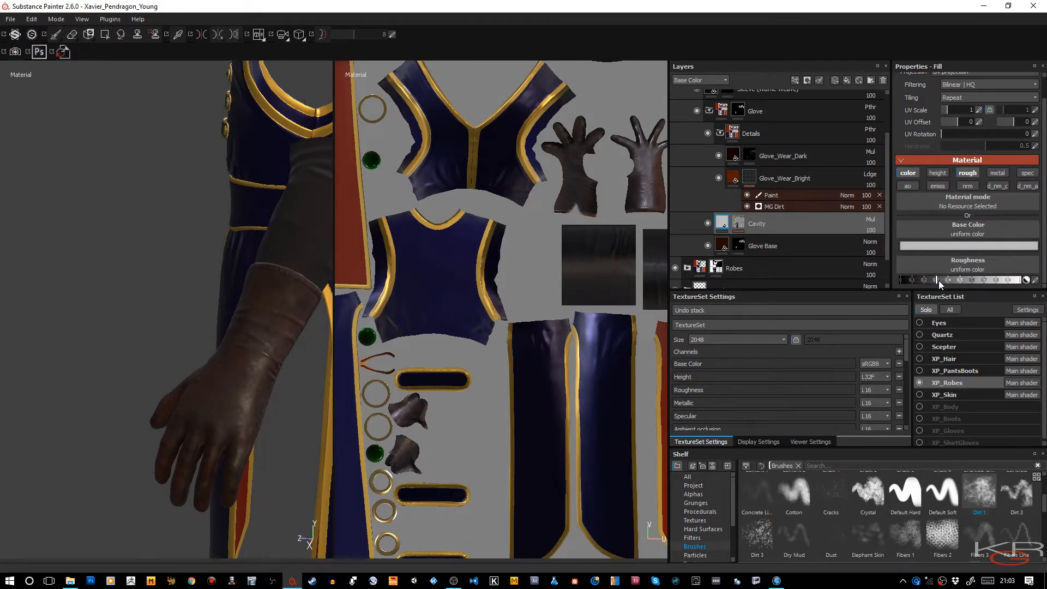
left_click_drag(1006, 281, 1012, 281)
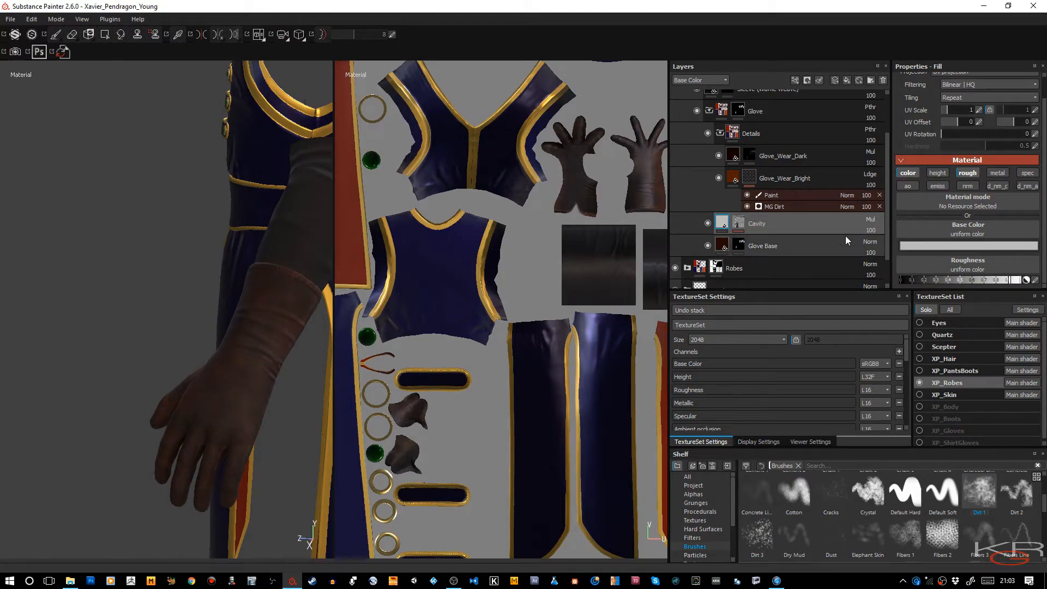
Disable the Cavity layer's roughness channel and review the glove through the individual texture channels, returning to base color.
scroll(899, 196, "up", 2)
left_click_drag(210, 384, 306, 378, "alt")
key("c")
key("c")
key("c")
key("c")
key("c")
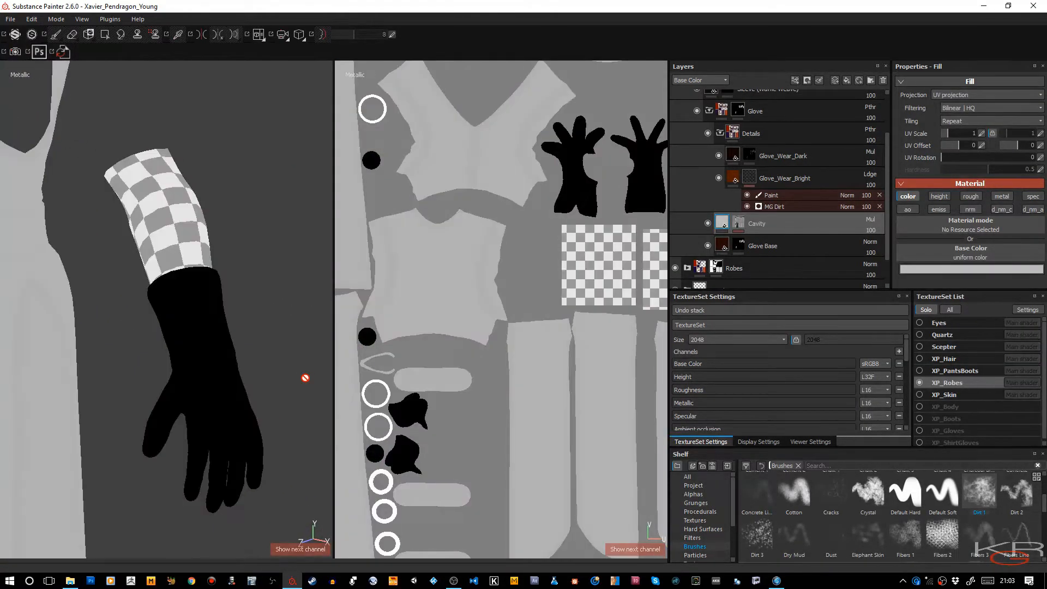
key("c")
key("c")
key("c")
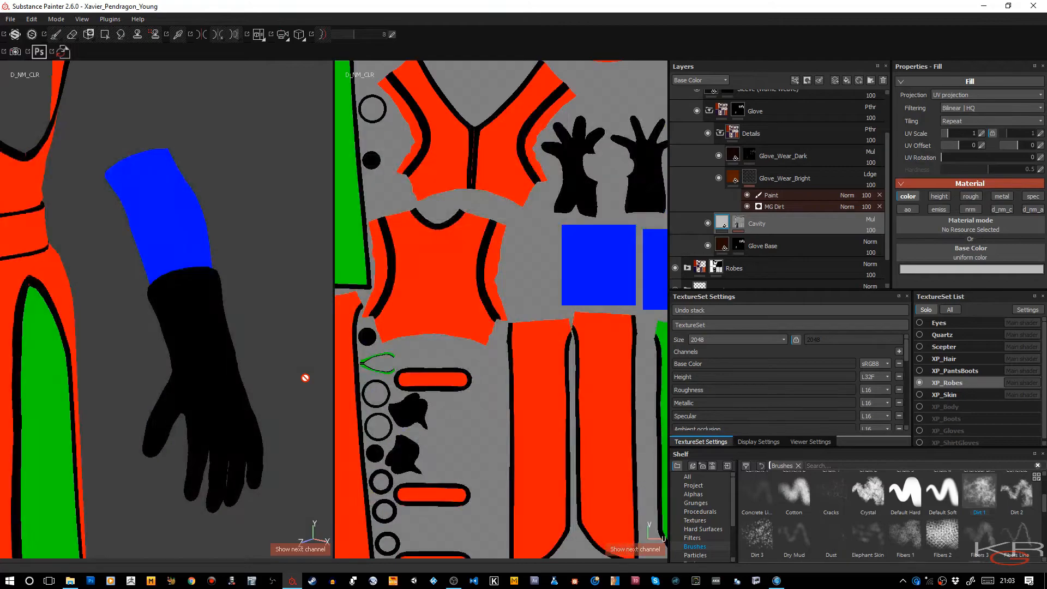
left_click_drag(309, 380, 239, 405, "alt")
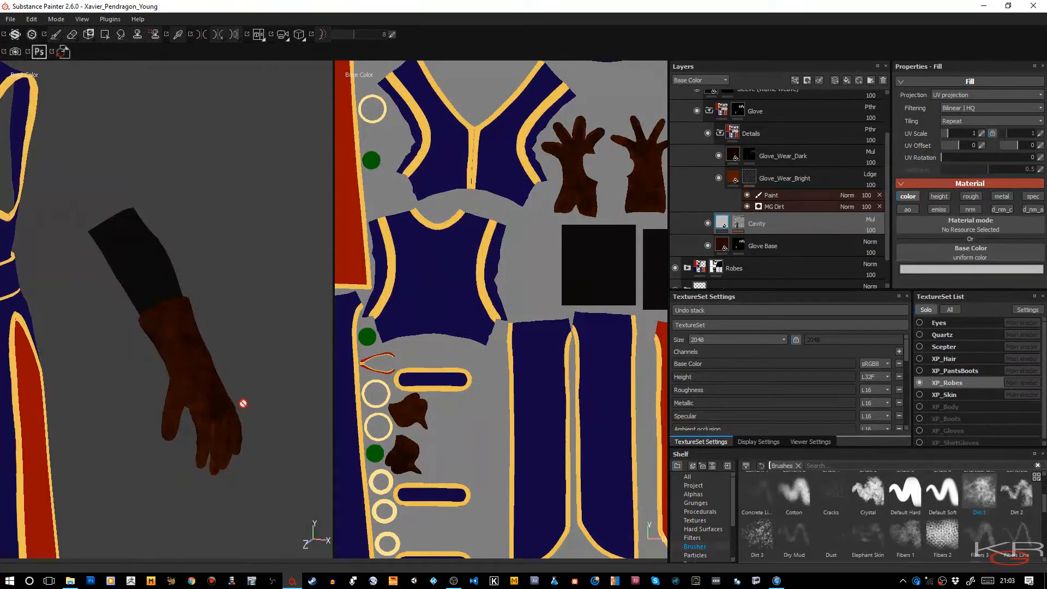
Reduce the opacity of Glove_Wear_Bright to 45 and Glove_Wear_Dark to 48, and check the glove in material view.
left_click(873, 191)
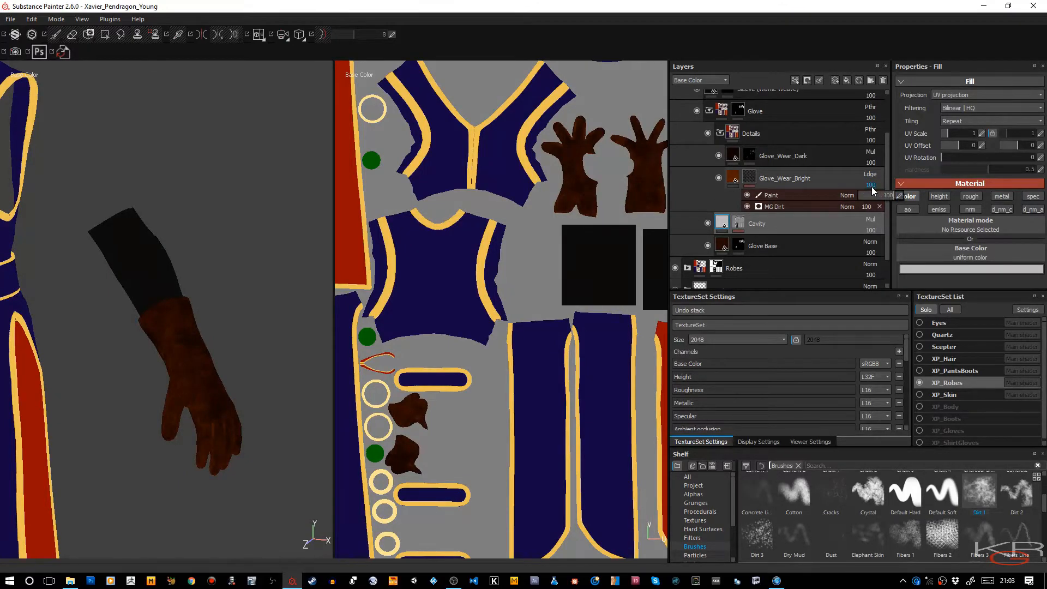
left_click_drag(876, 197, 874, 197)
left_click(872, 164)
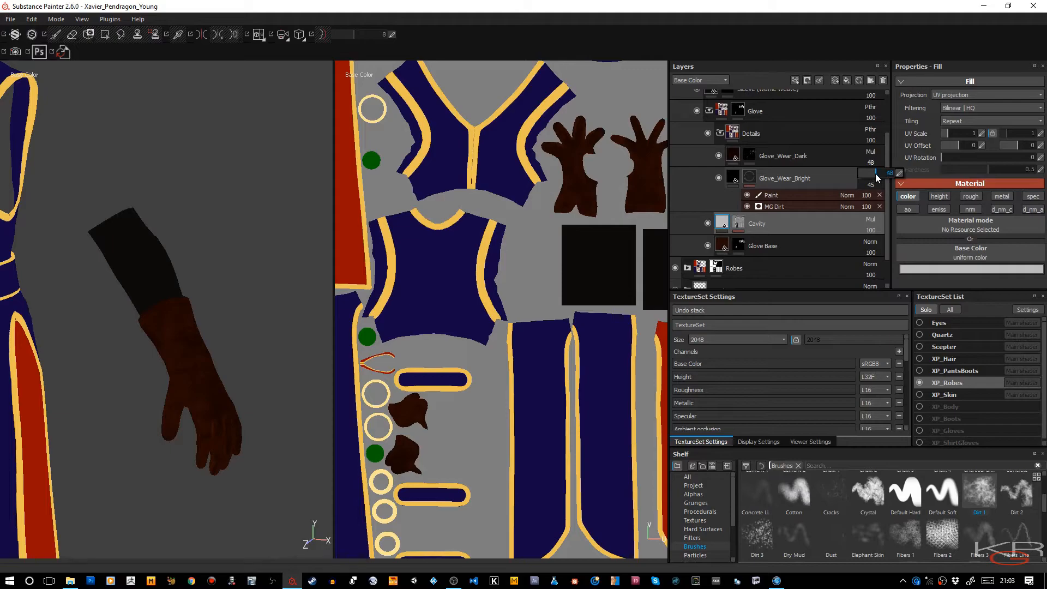
left_click_drag(107, 386, 219, 388, "alt")
key("m")
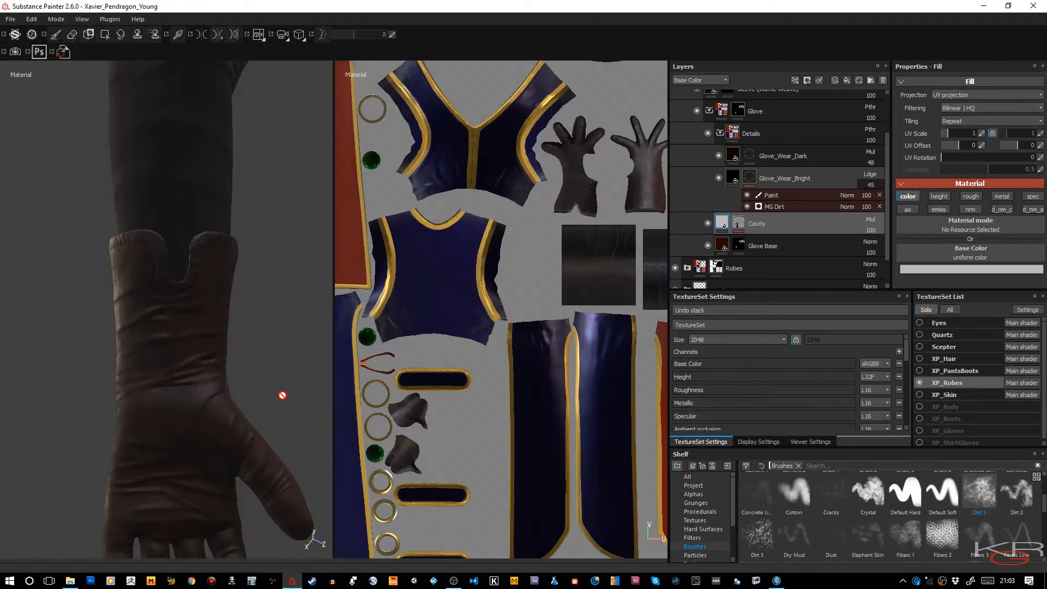
Add a fill layer named Stitches directly above Glove_Wear_Dark and give it a black mask.
left_click(836, 162)
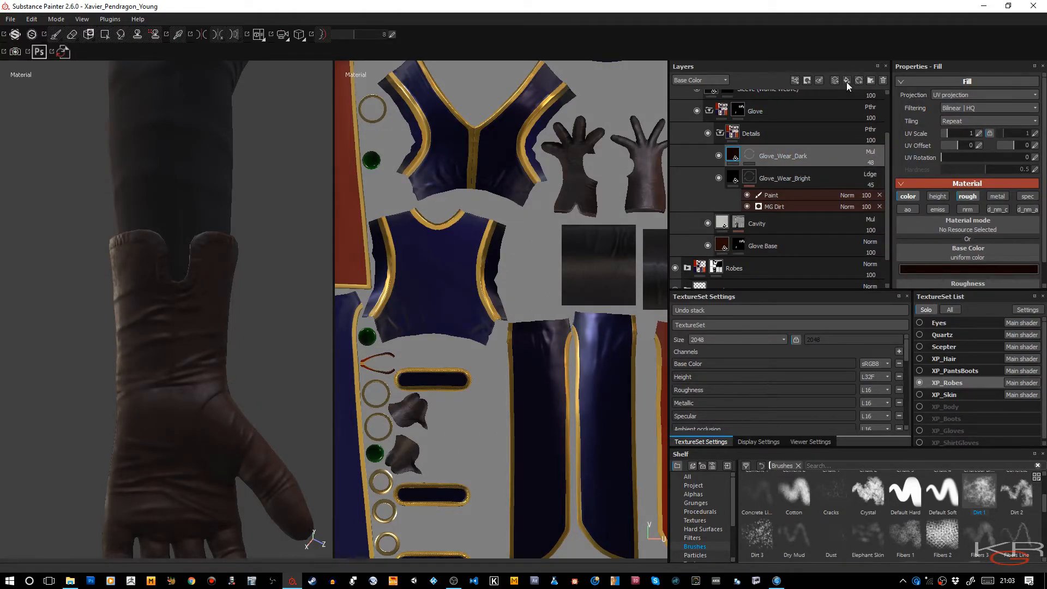
key("ctrl+shift+f")
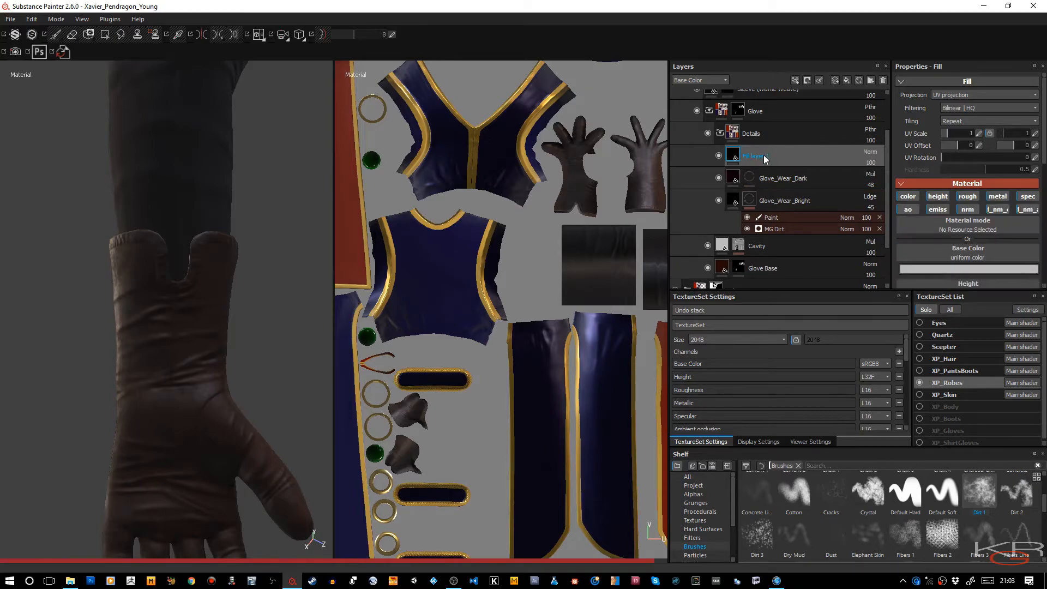
double_click(763, 155)
type("Sti")
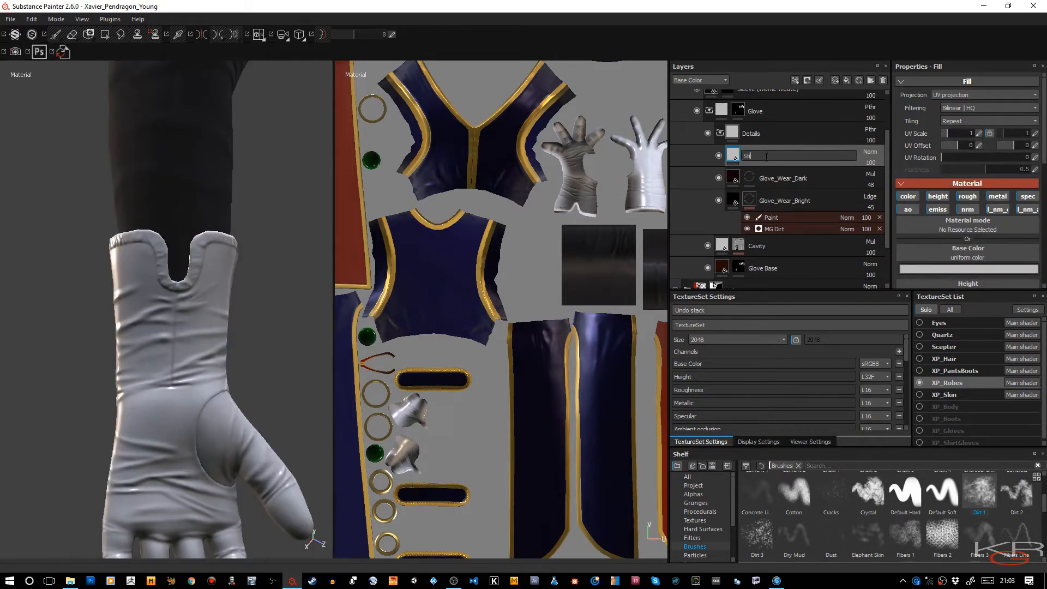
type("tches")
key("Return")
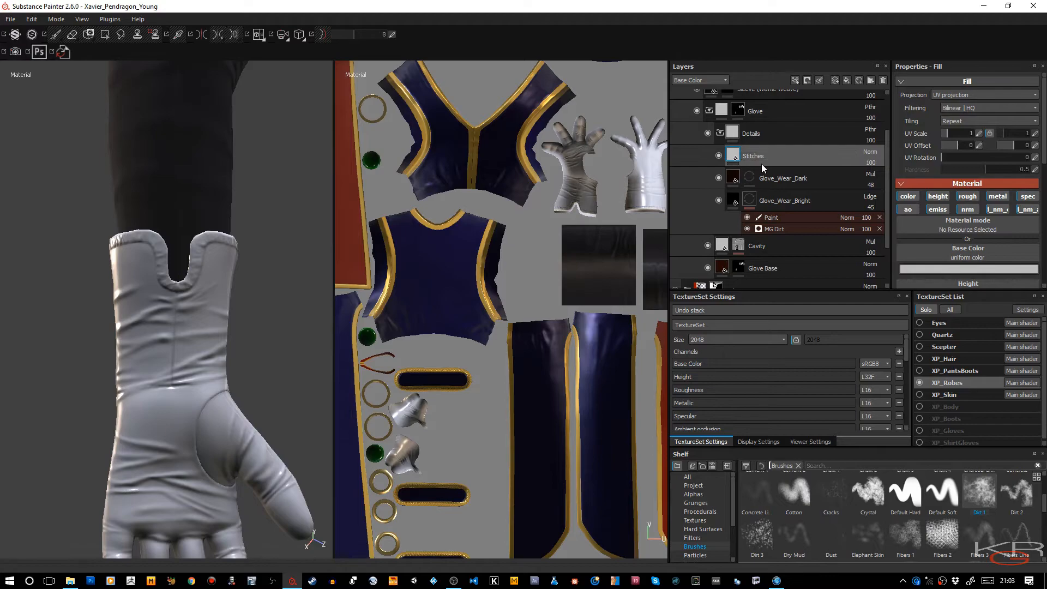
right_click(775, 155)
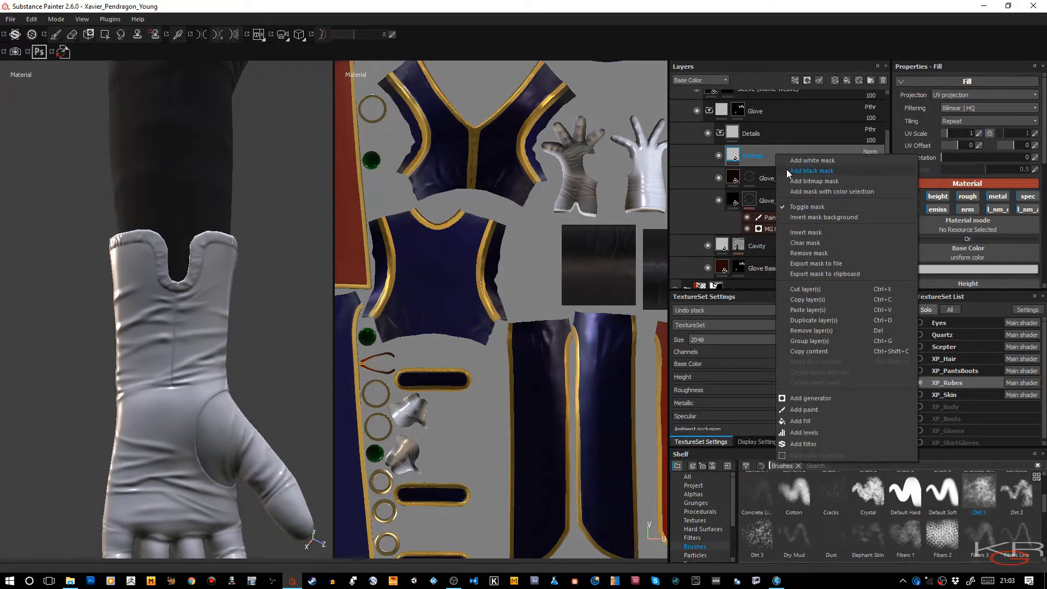
left_click(786, 169)
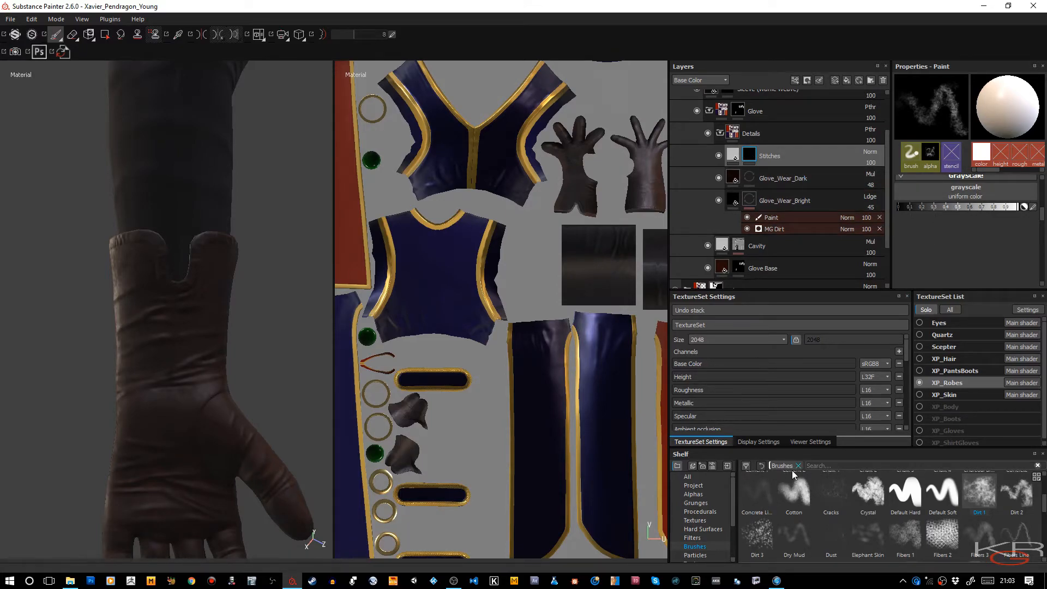
Search the entire shelf for "stit" and load Stitch Generator as the brush alpha for the Stitches mask.
scroll(875, 507, "down", 8)
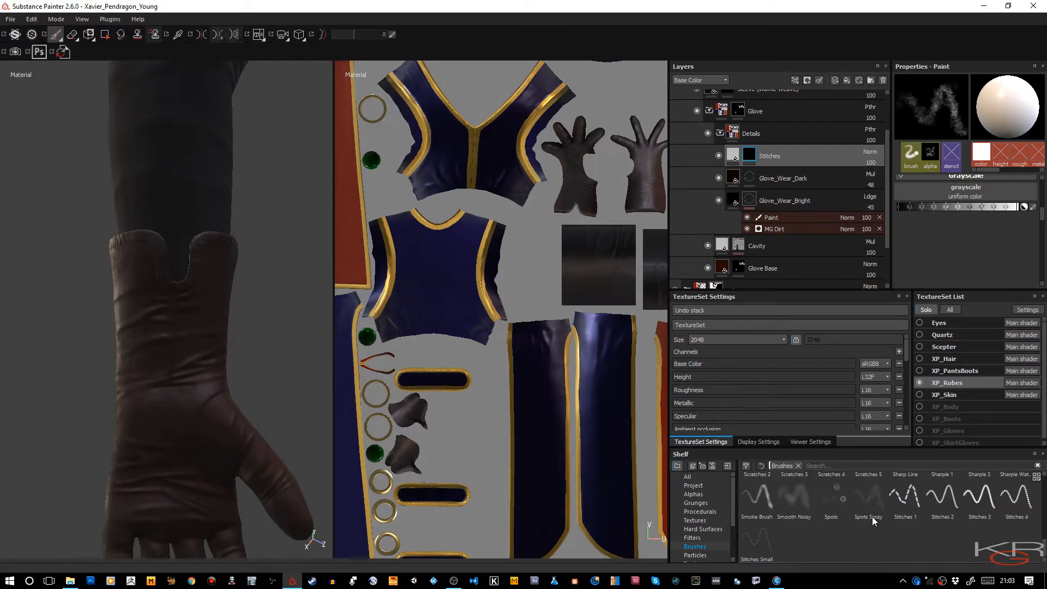
left_click(711, 477)
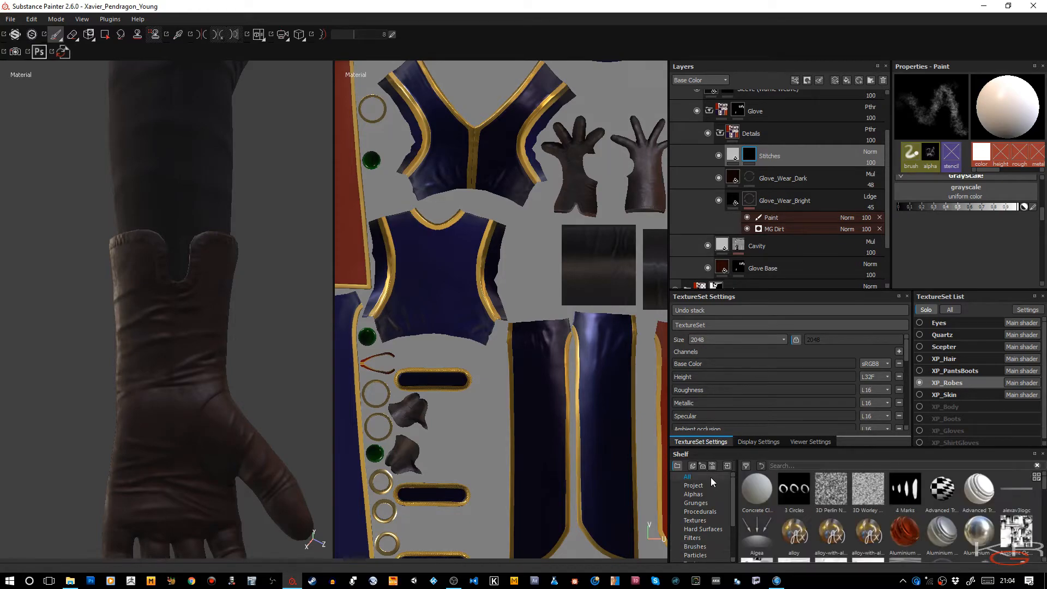
type("stit")
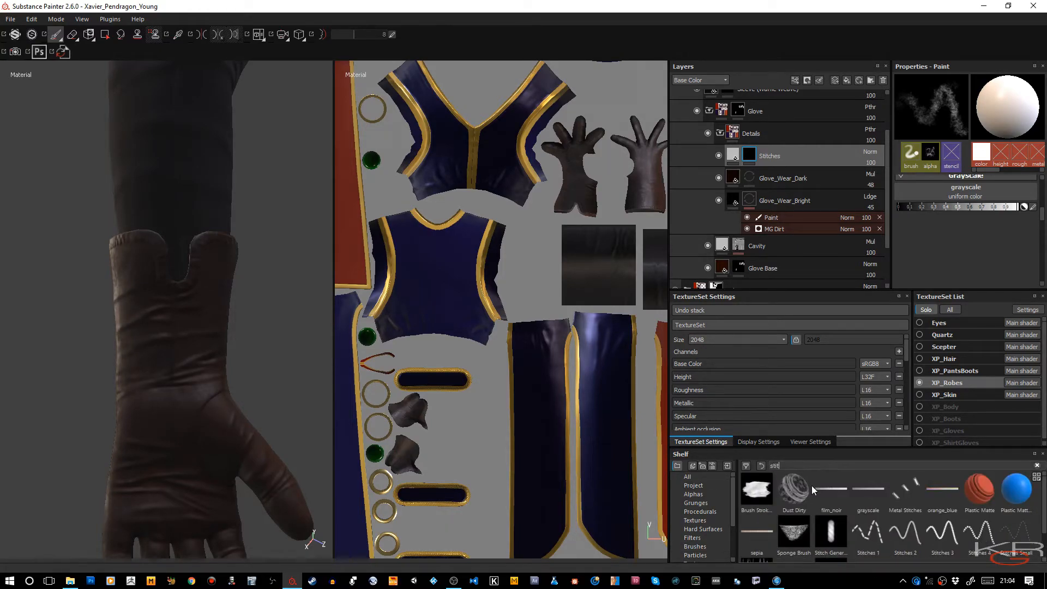
left_click(837, 541)
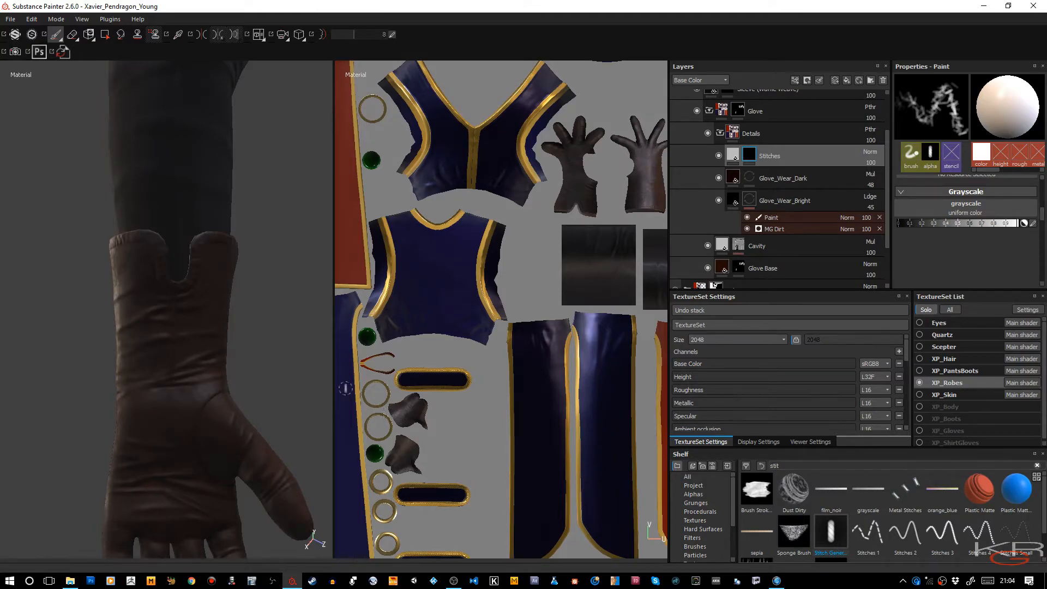
Set the stitch brush's angle to 90.
scroll(976, 249, "up", 4)
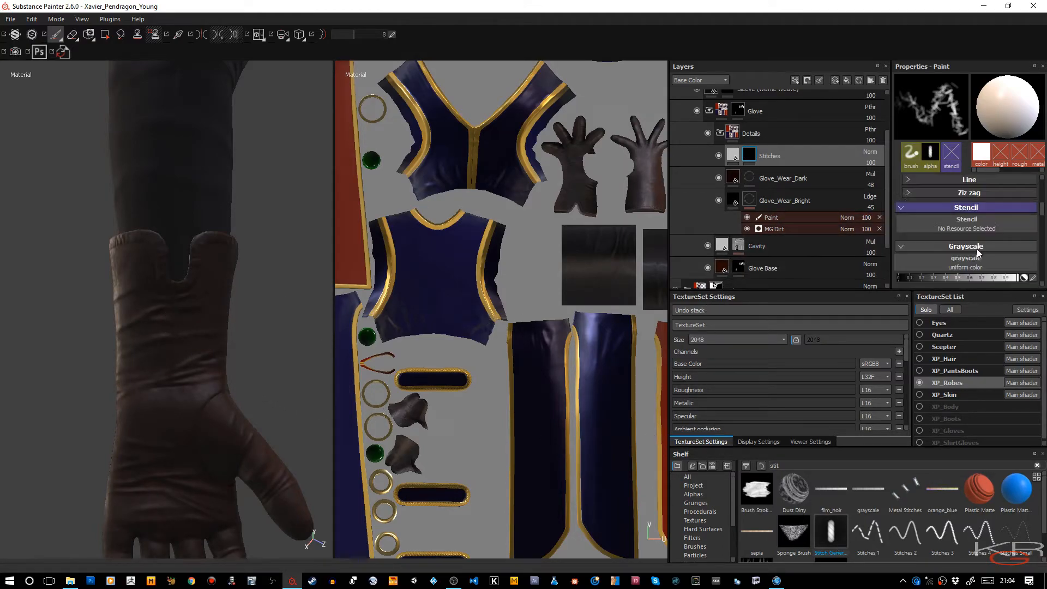
scroll(976, 249, "up", 2)
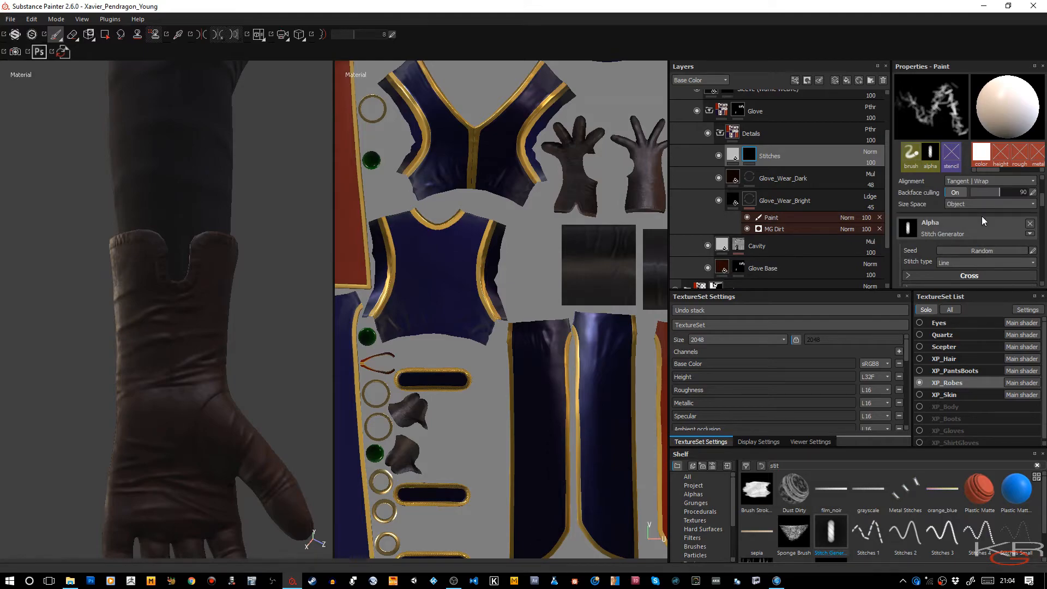
scroll(981, 228, "down", 2)
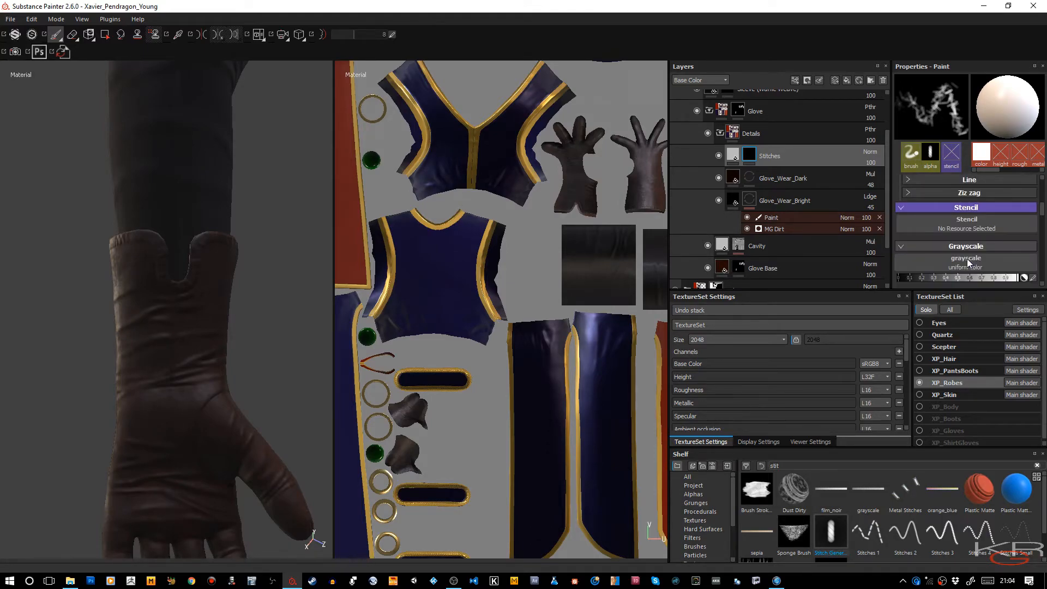
scroll(964, 256, "up", 5)
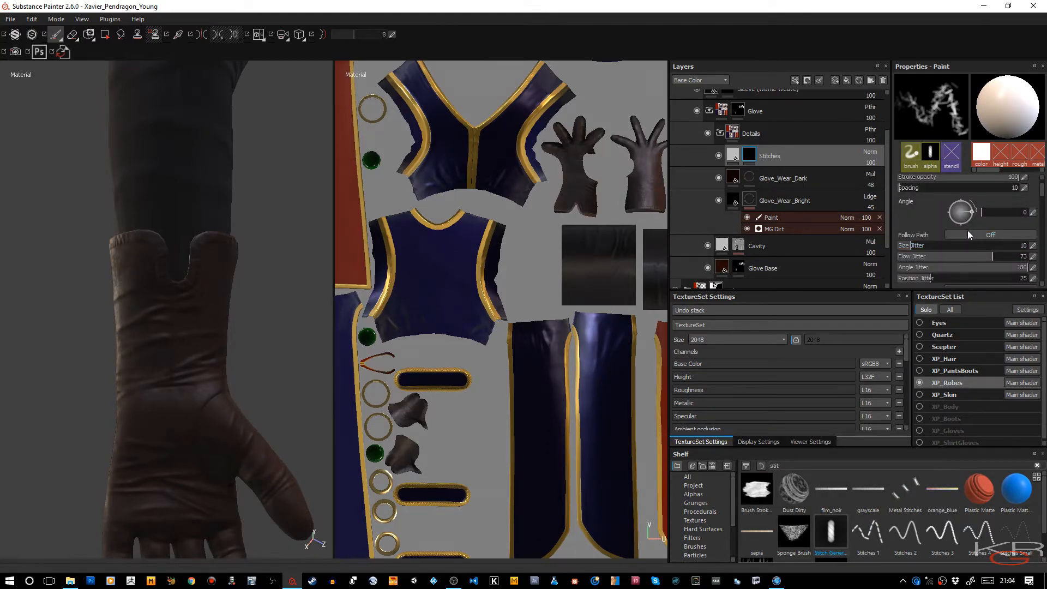
left_click(1033, 213)
key("Return")
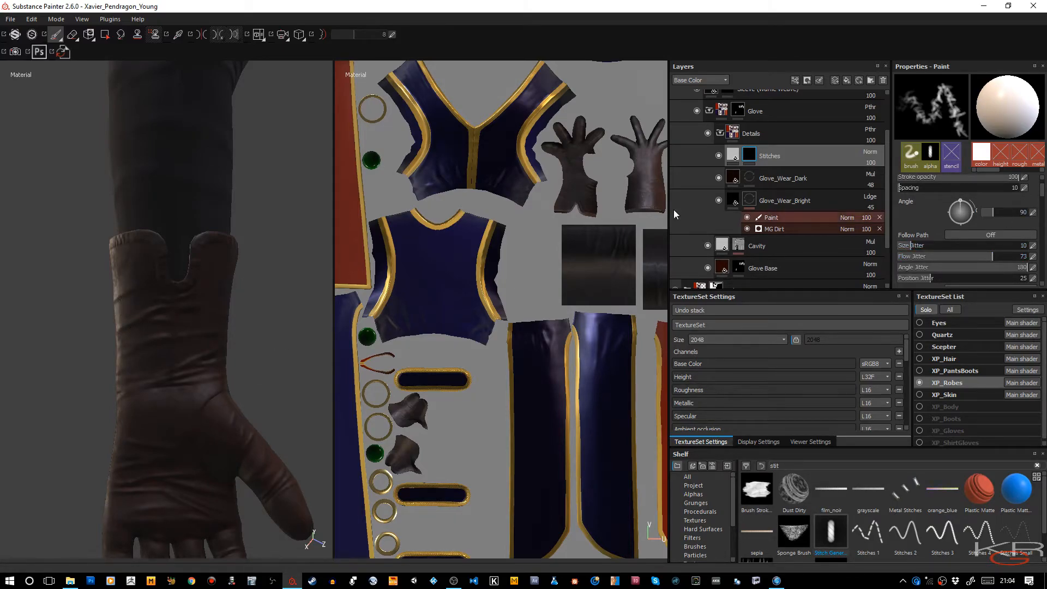
Reduce the stitch brush's size to 0.91 and set its spacing to 32.
key("bracketleft")
key("bracketleft")
key("bracketleft")
key("bracketleft")
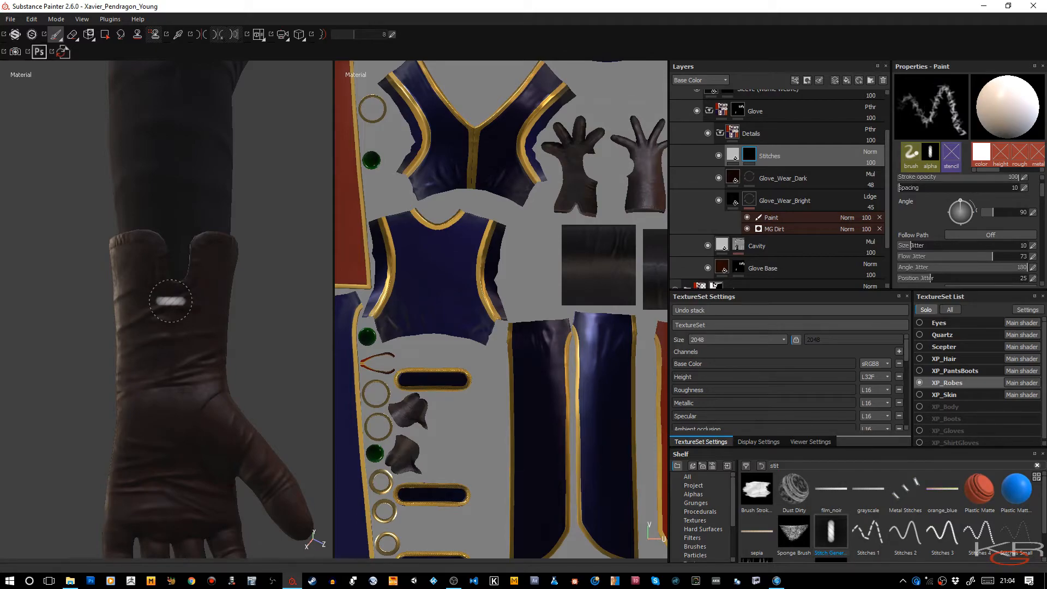
key("bracketleft")
key("bracketright")
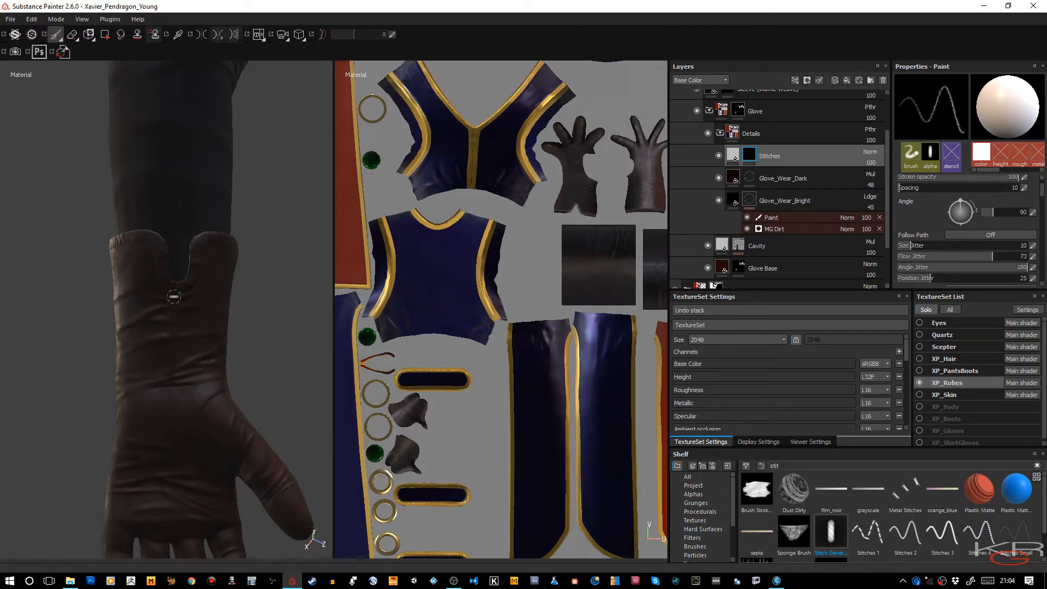
scroll(974, 191, "up", 1)
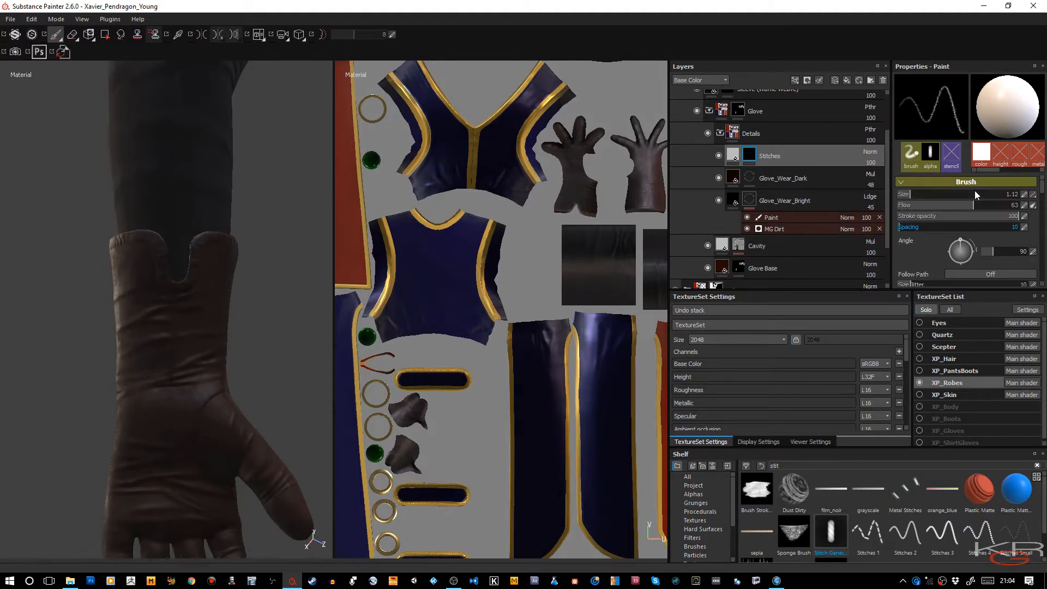
key("bracketleft")
left_click_drag(902, 229, 904, 230)
Turn on Lazy Mouse with a distance of 8 and try a short stitch stroke below the glove's wrist slit.
left_click(323, 34)
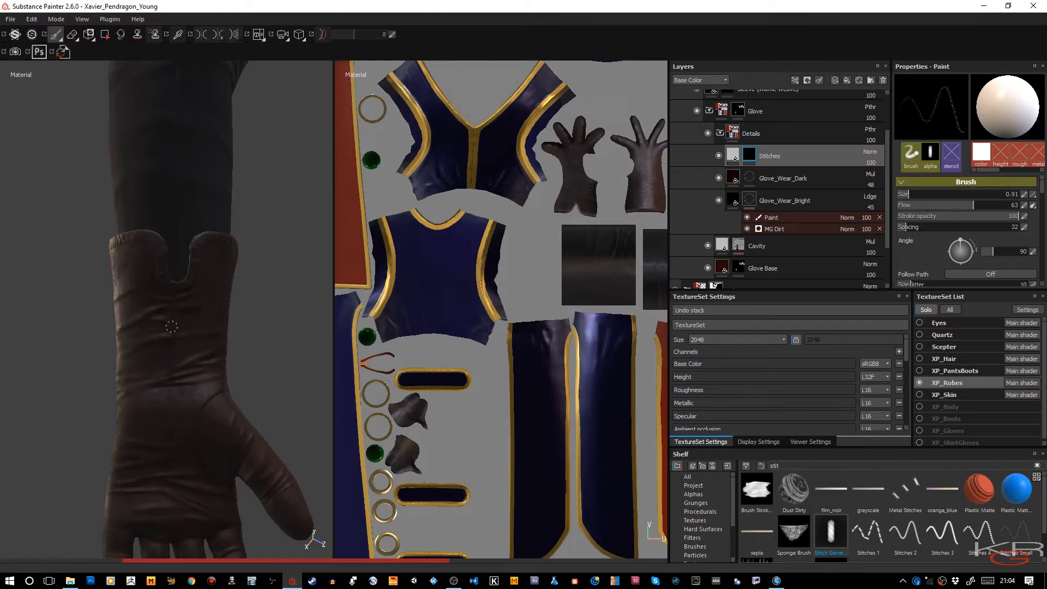
left_click_drag(171, 355, 170, 370)
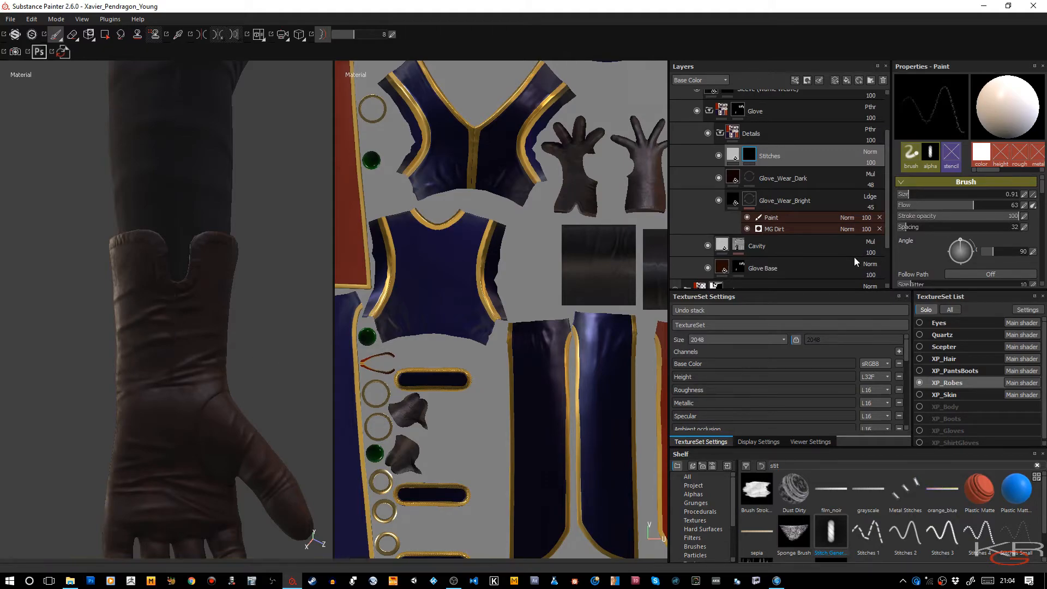
Set the stitch brush's flow to 100, its size, flow and position jitter to 0, and its angle jitter to 49.
double_click(1010, 205)
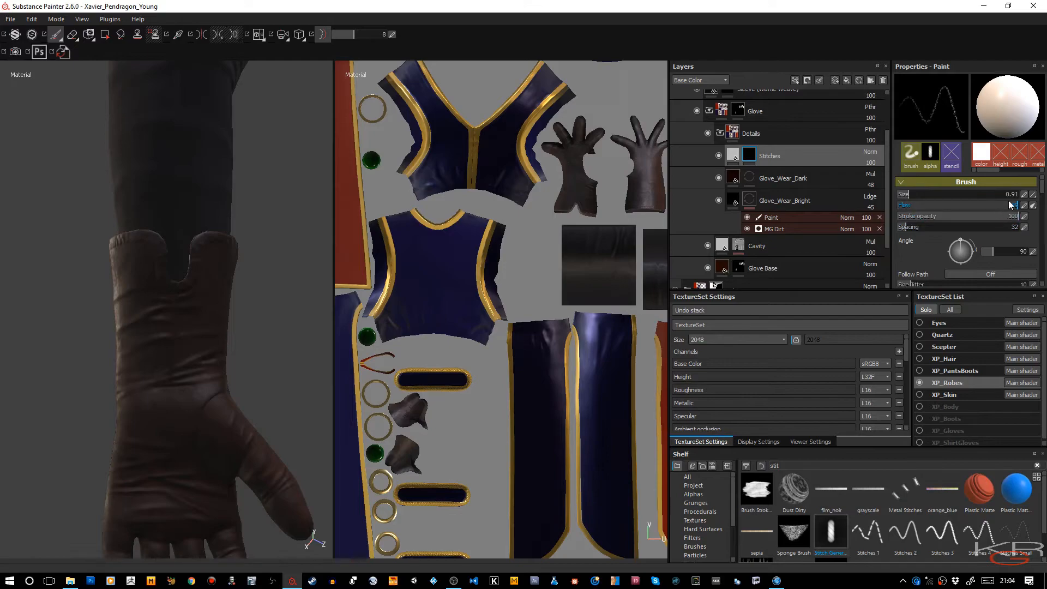
scroll(950, 234, "down", 2)
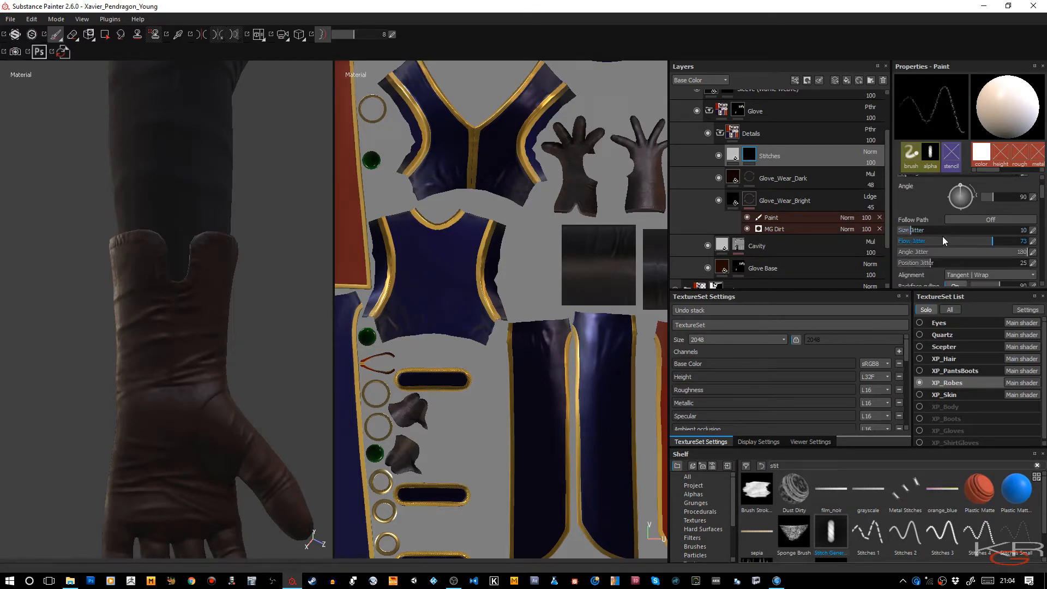
left_click_drag(908, 231, 893, 242)
left_click(901, 243)
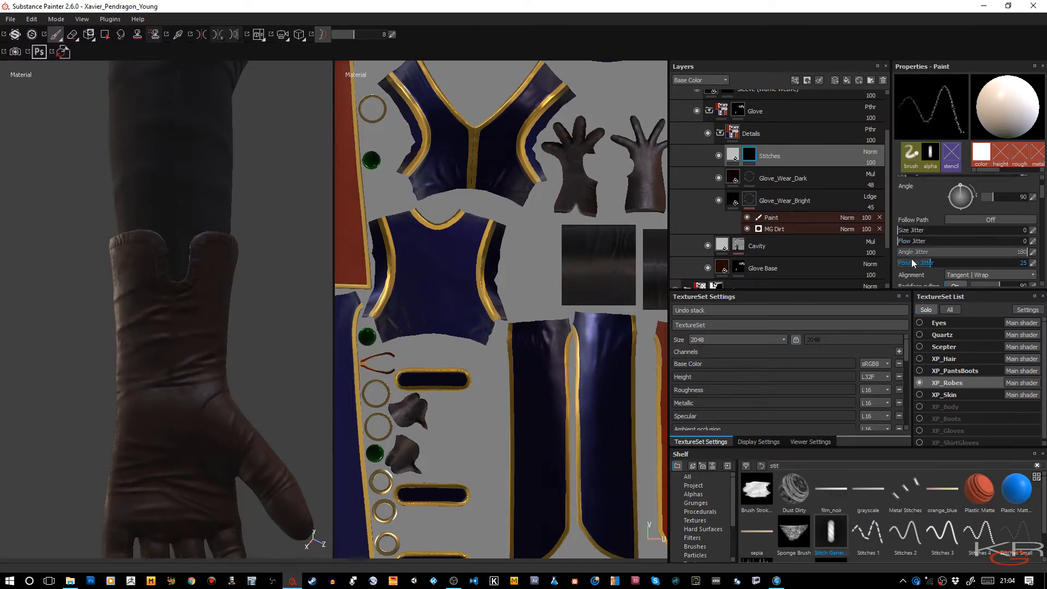
left_click(914, 254)
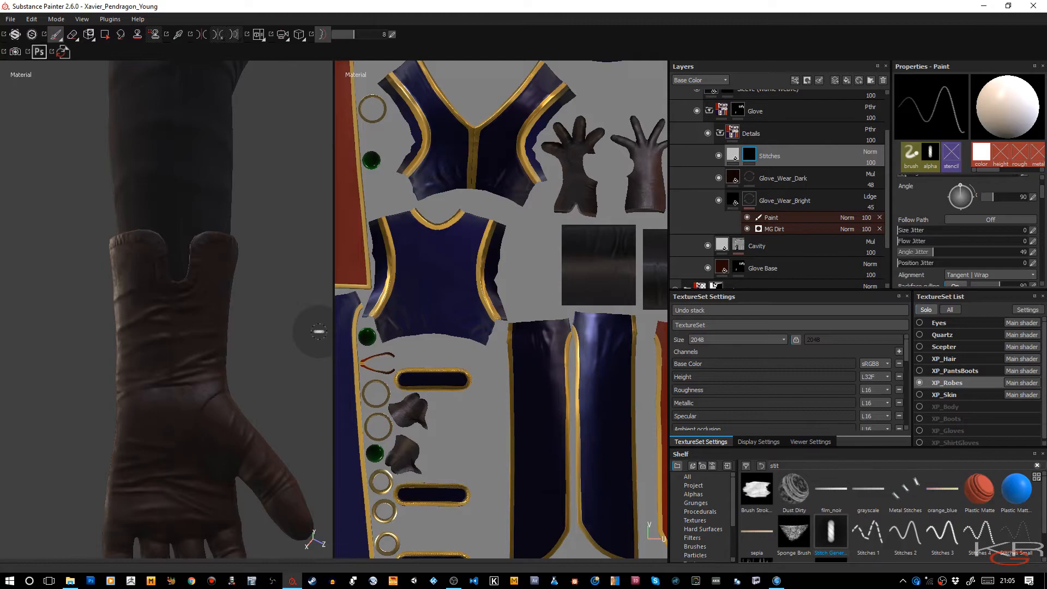
Try a stitch stroke running from below the glove's wrist slit down to the palm.
key("d")
left_click(174, 295)
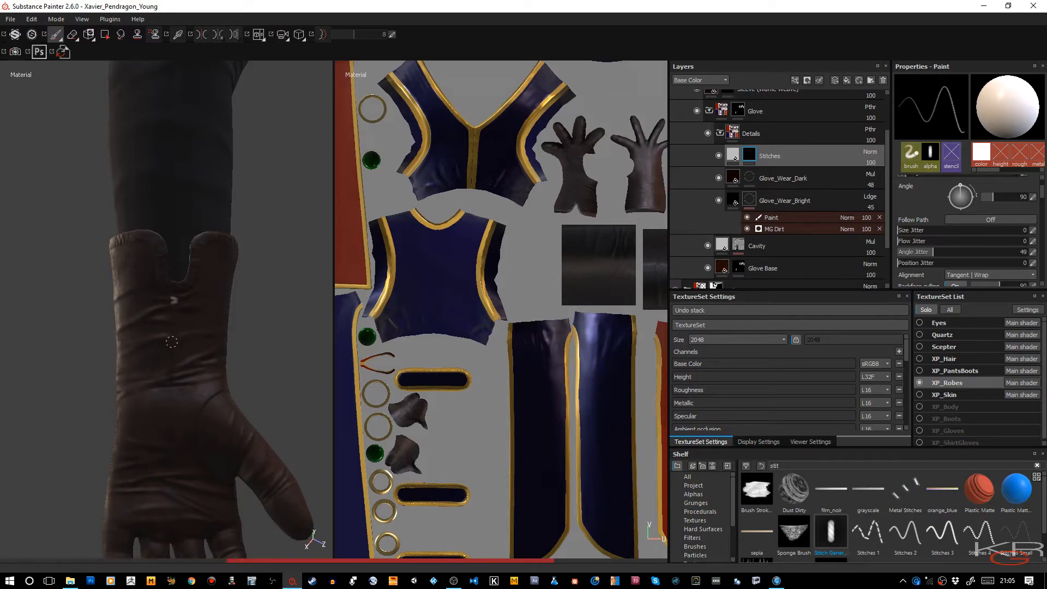
left_click_drag(171, 384, 173, 403)
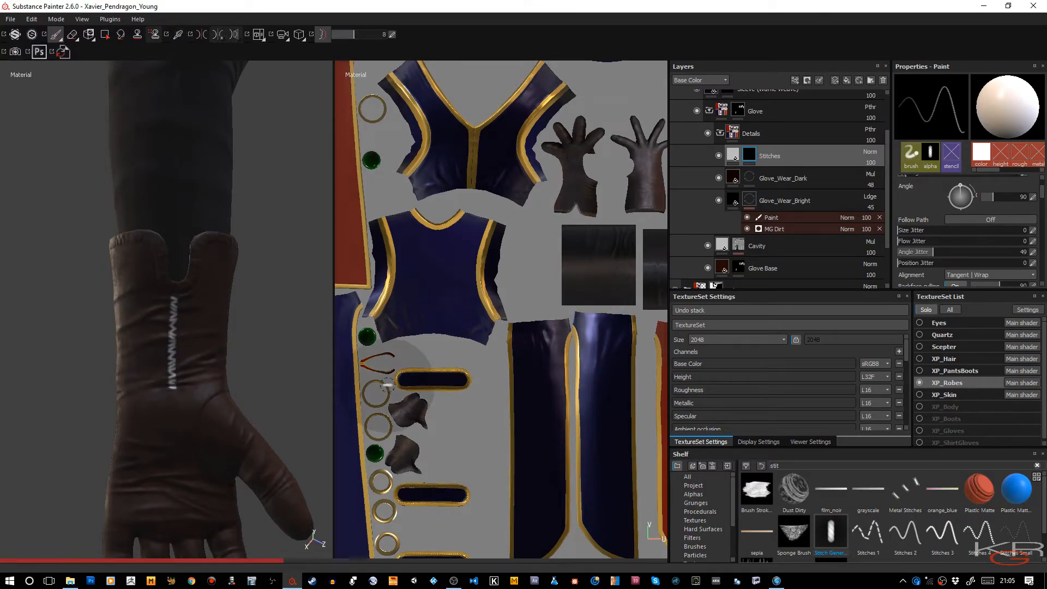
Set the stitch brush's spacing to 67 and open the stitch alpha's Line settings.
scroll(936, 227, "up", 2)
left_click_drag(910, 228, 914, 229)
scroll(916, 227, "down", 5)
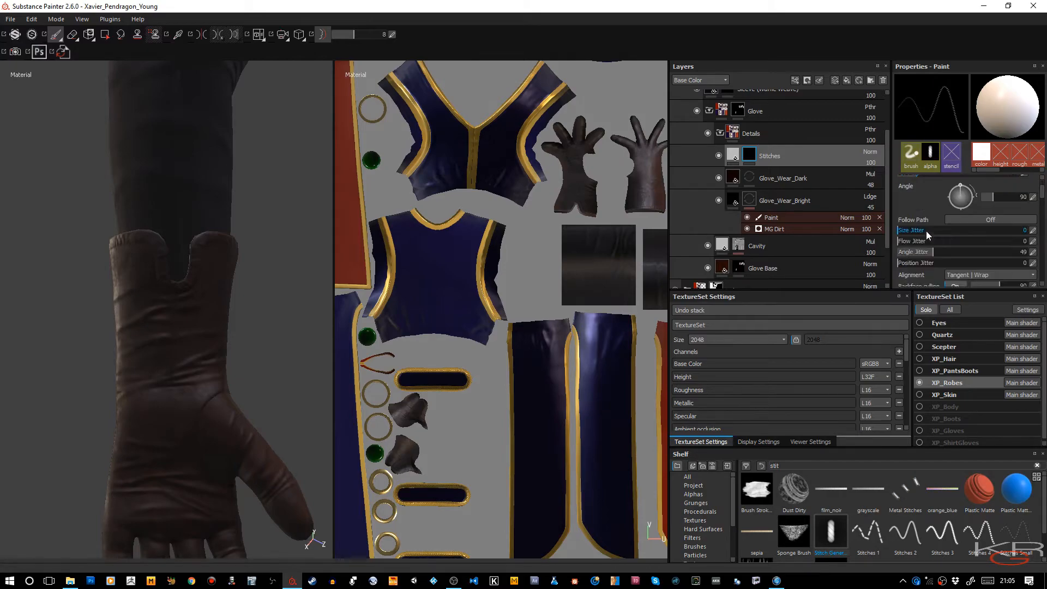
scroll(925, 231, "down", 2)
scroll(926, 230, "up", 2)
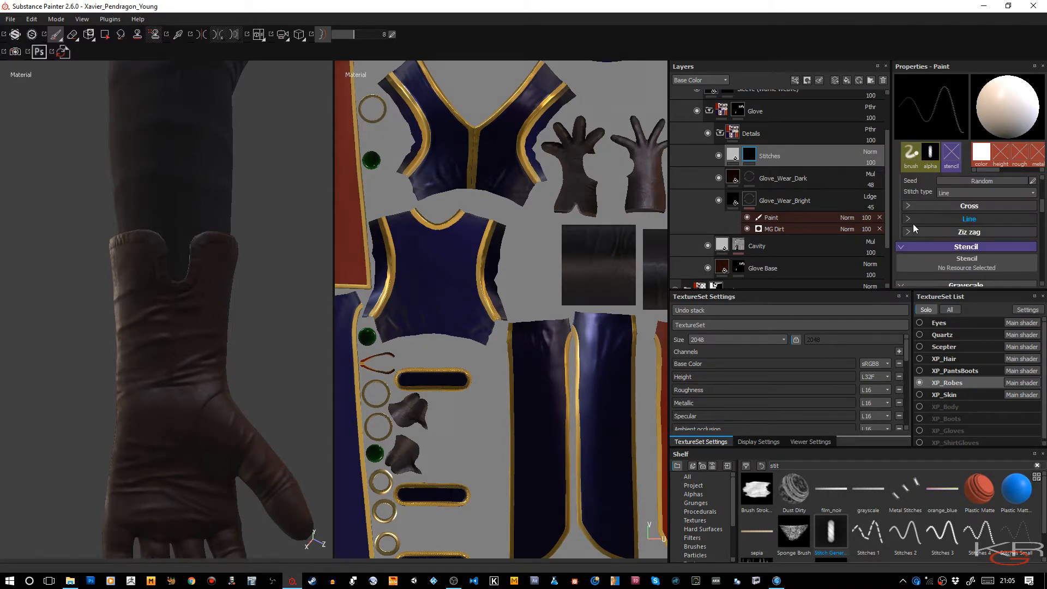
left_click(908, 217)
scroll(931, 225, "down", 2)
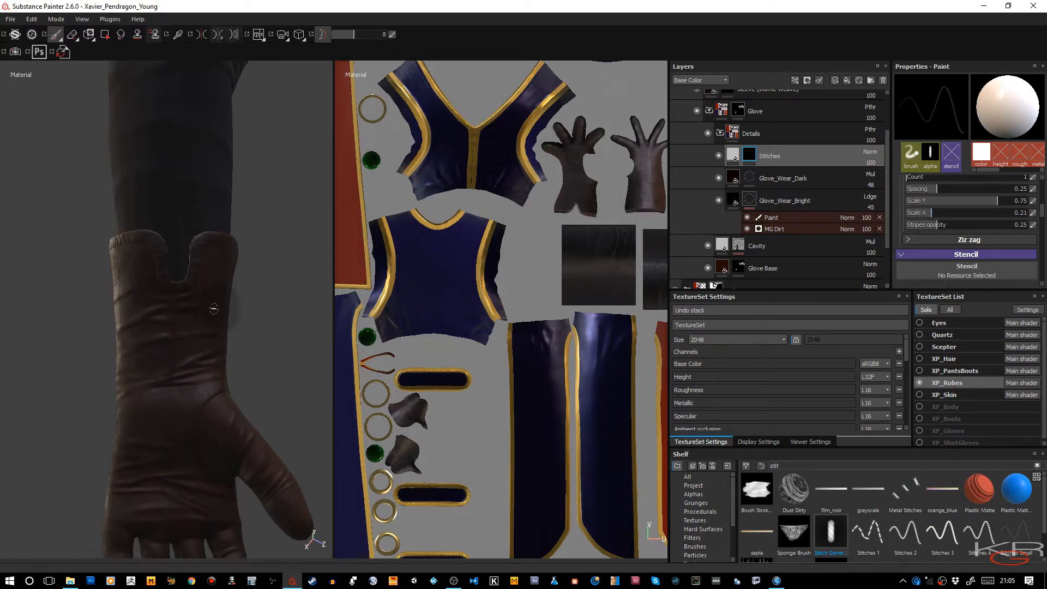
Paint a more widely spaced row of stitches down the wrist from below the glove's slit.
key("d")
left_click_drag(171, 294, 174, 410)
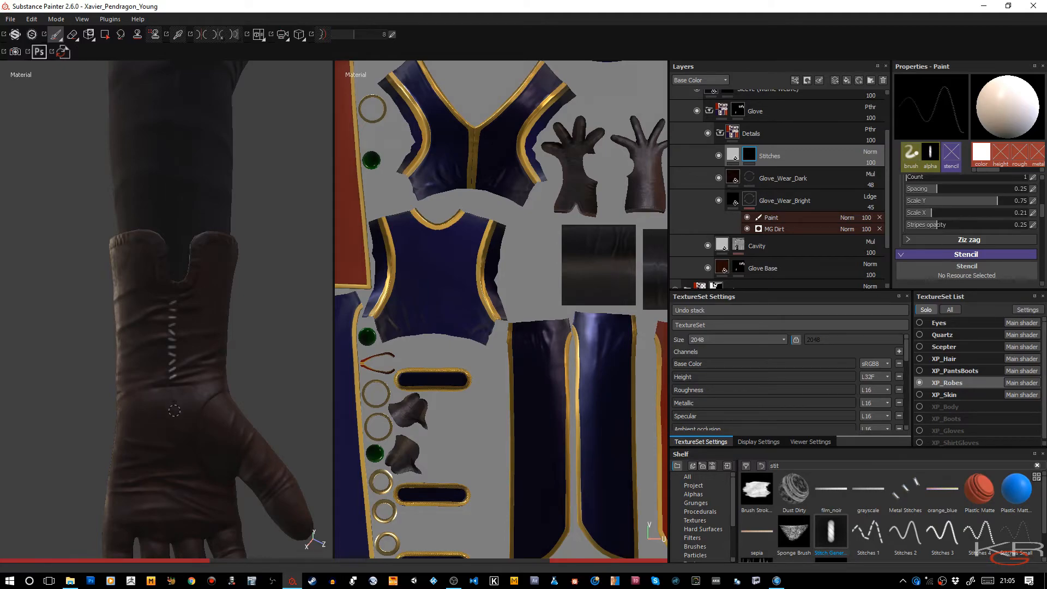
key("d")
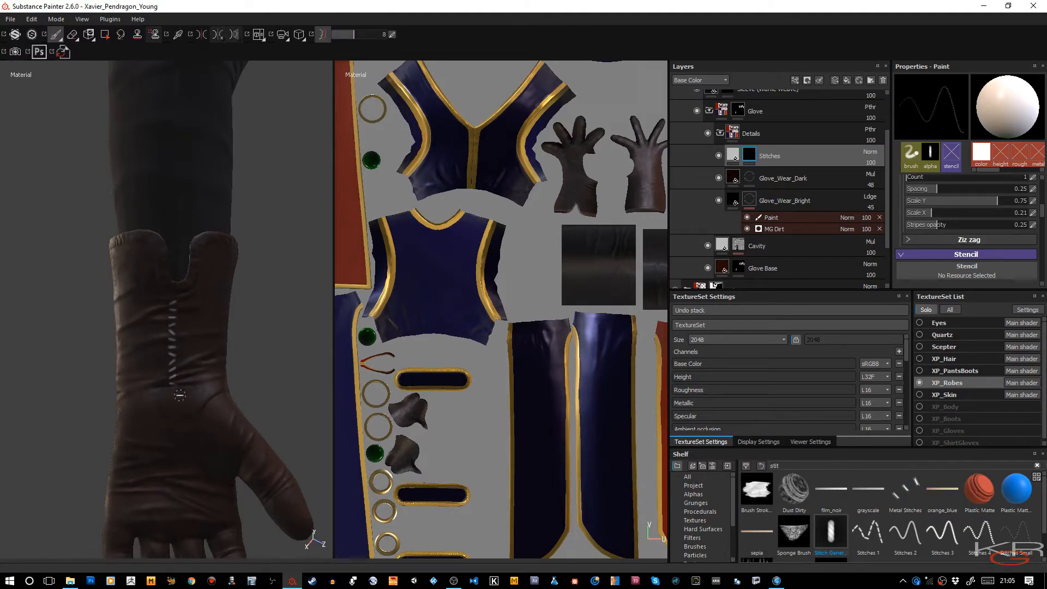
key("d")
Bring the opposite hand's glove into close view on the model and its cuff into close view in the UV layout.
mouse_move(178, 382)
left_mouse_down("alt")
mouse_move(116, 351)
mouse_move(131, 364)
mouse_move(23, 390)
left_mouse_up("alt")
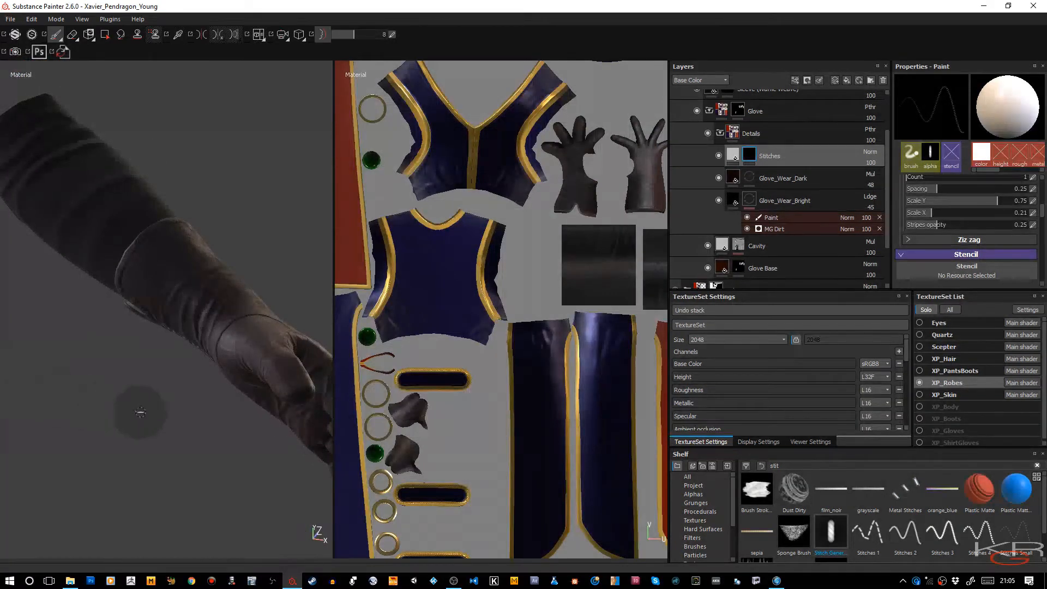
right_click_drag(140, 413, 98, 404, "alt")
middle_click_drag(164, 338, 331, 283, "alt")
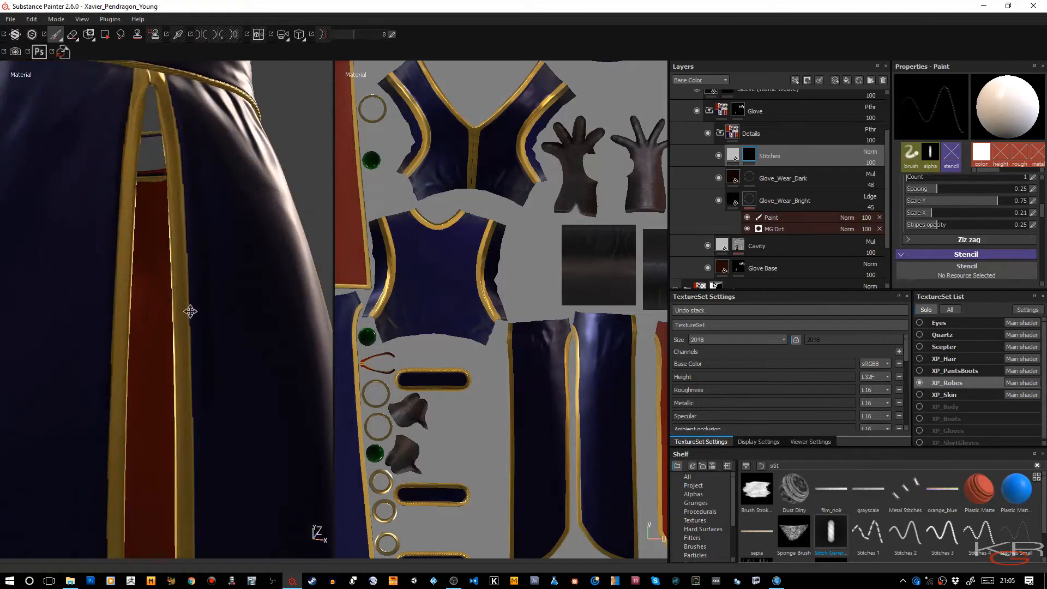
middle_click_drag(178, 311, 240, 337, "alt")
right_click_drag(240, 336, 180, 327, "alt")
left_click_drag(108, 216, 13, 232, "alt")
middle_click_drag(57, 235, 68, 236, "alt")
left_click_drag(68, 236, 54, 278, "alt")
middle_click_drag(201, 308, 33, 327, "alt")
right_click_drag(158, 332, 193, 338, "alt")
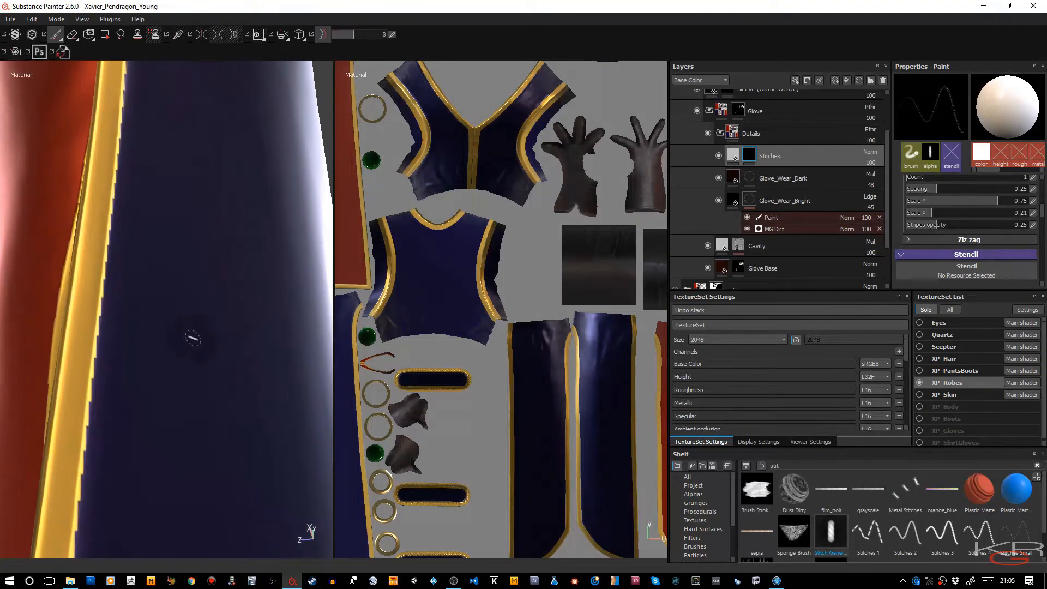
left_click_drag(152, 304, 248, 288, "alt")
middle_click_drag(605, 175, 516, 235, "alt")
right_click_drag(551, 328, 570, 357, "alt")
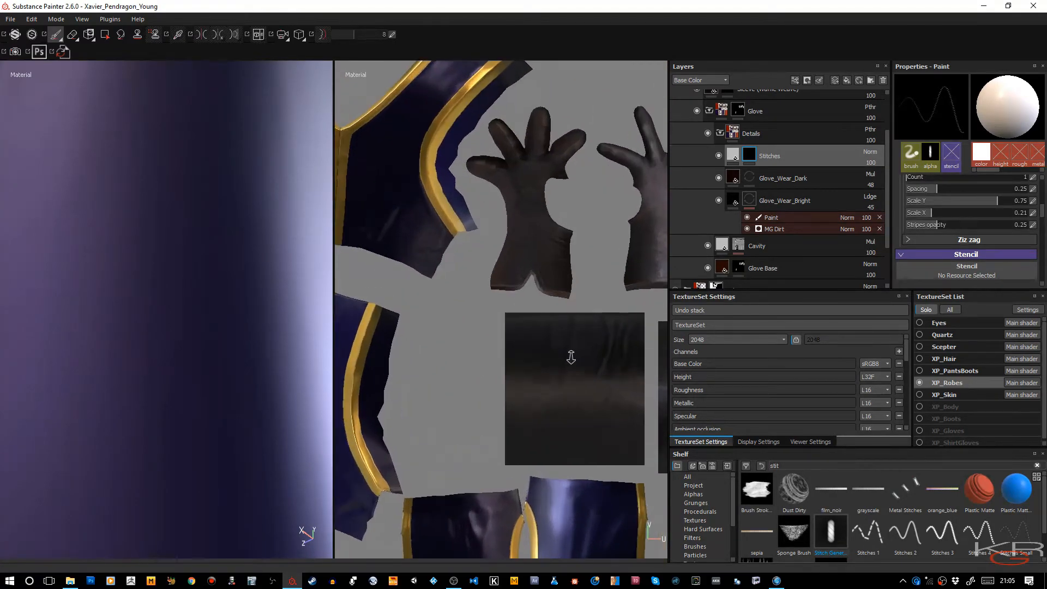
key("f")
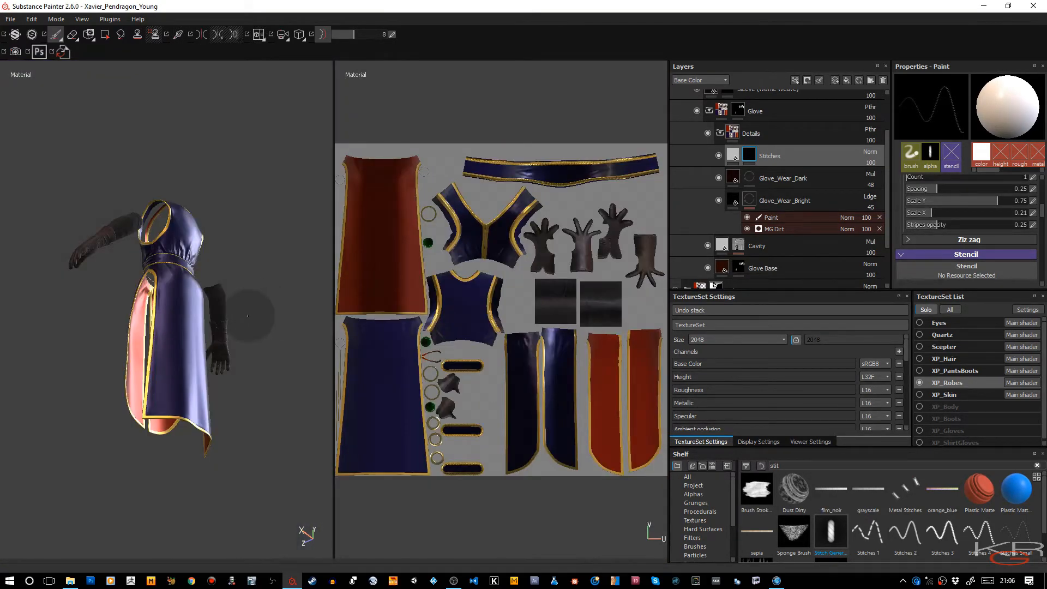
right_click_drag(300, 439, 296, 483, "alt")
middle_click_drag(296, 410, 201, 363, "alt")
right_click_drag(267, 409, 289, 466, "alt")
middle_click_drag(296, 388, 192, 267, "alt")
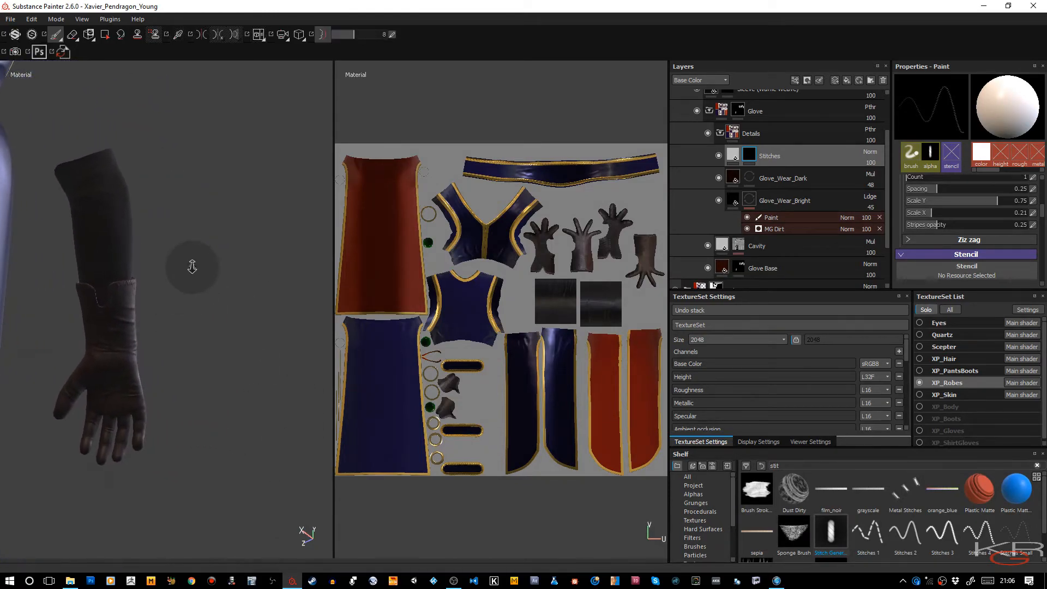
right_click_drag(192, 268, 229, 338, "alt")
middle_click_drag(306, 371, 268, 352, "alt")
right_click_drag(544, 266, 573, 343, "alt")
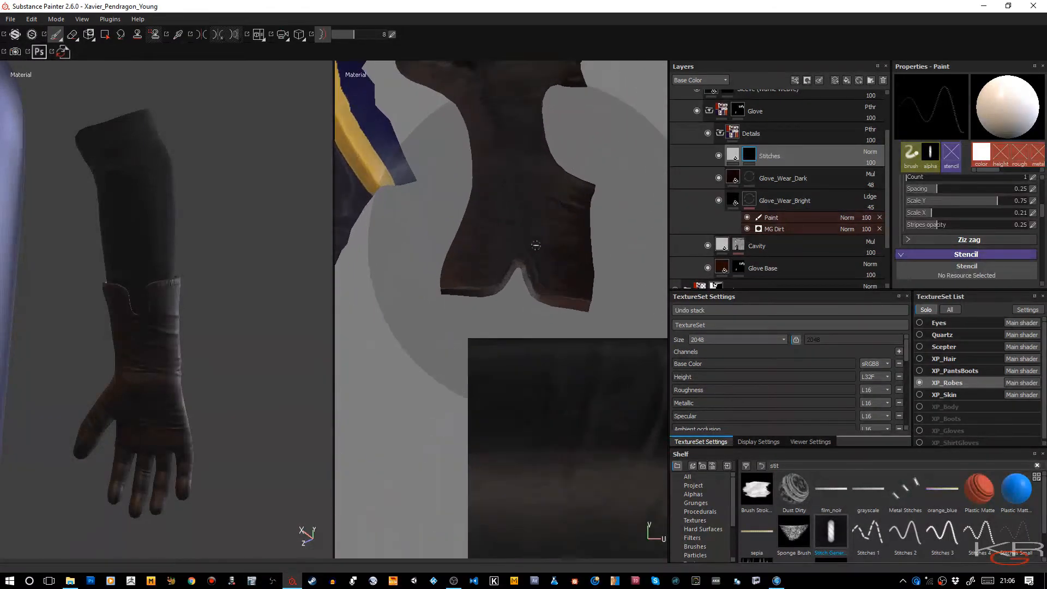
scroll(537, 246, "up", 2)
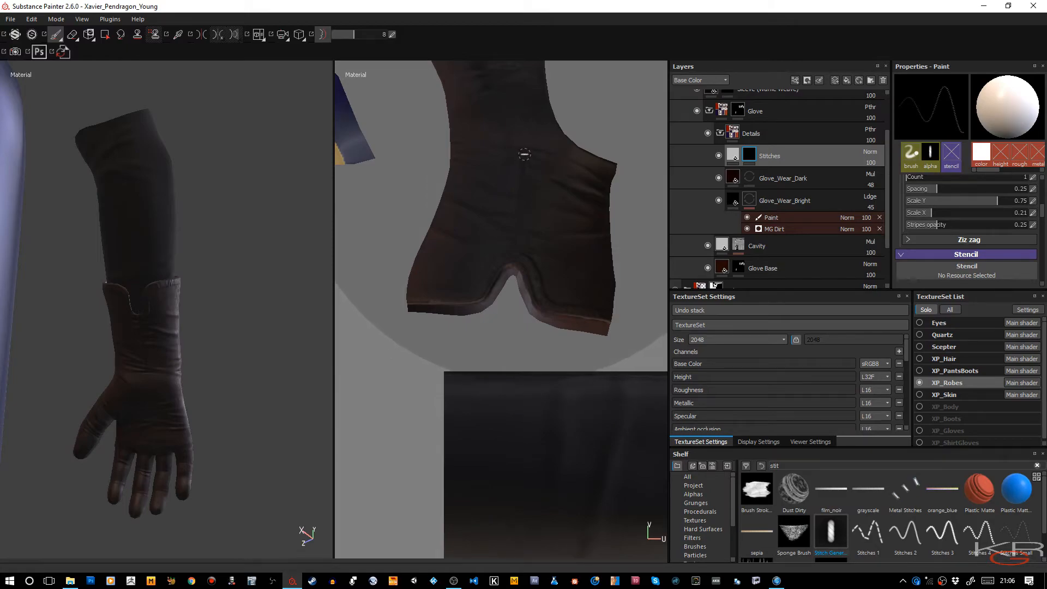
Try a stitch stroke along the opposite glove's wrist seam in the UV view.
key("d")
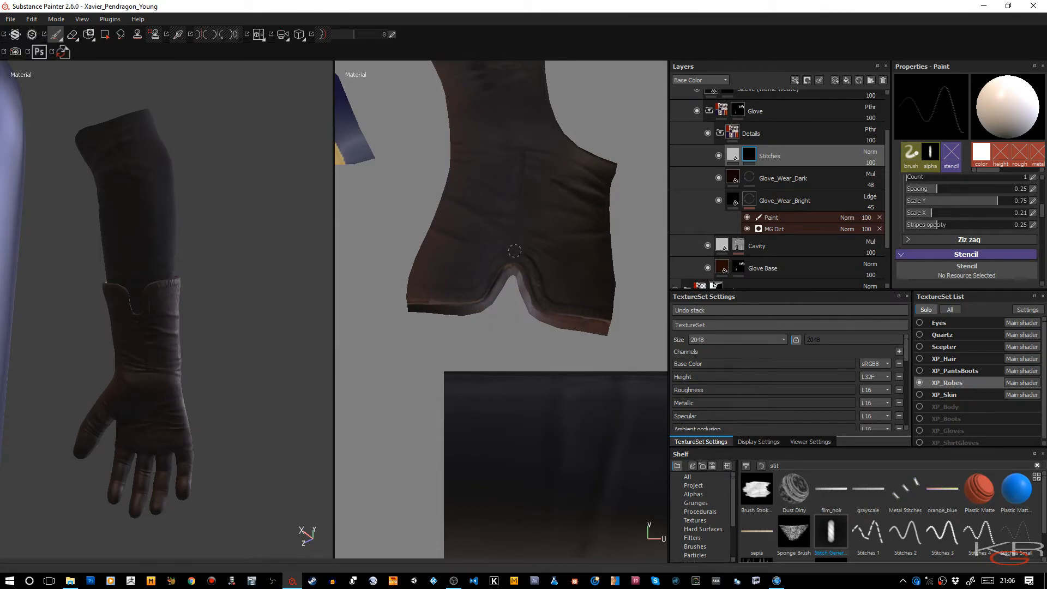
key("d")
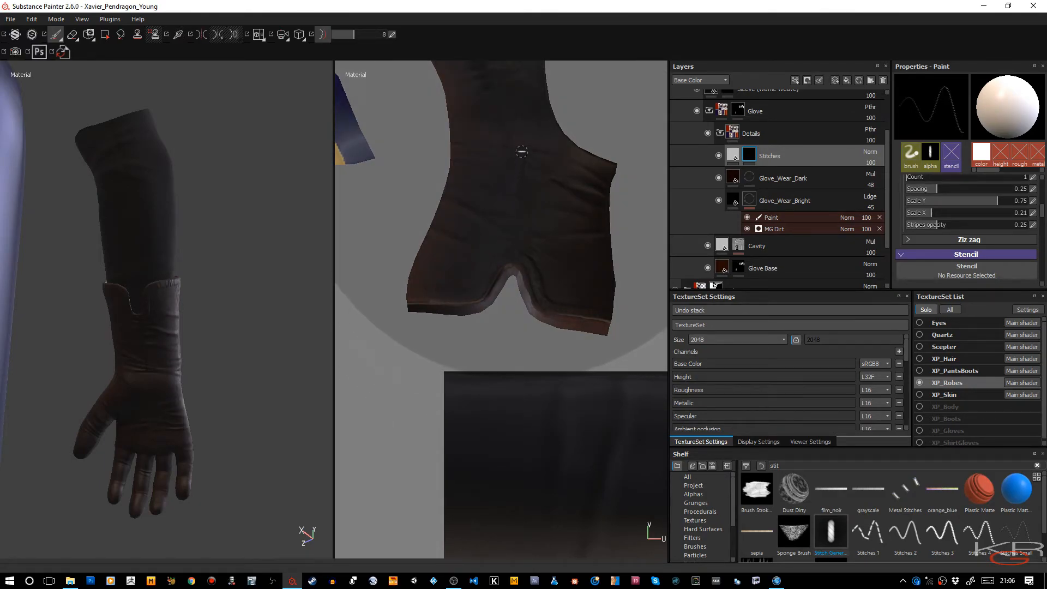
key("d")
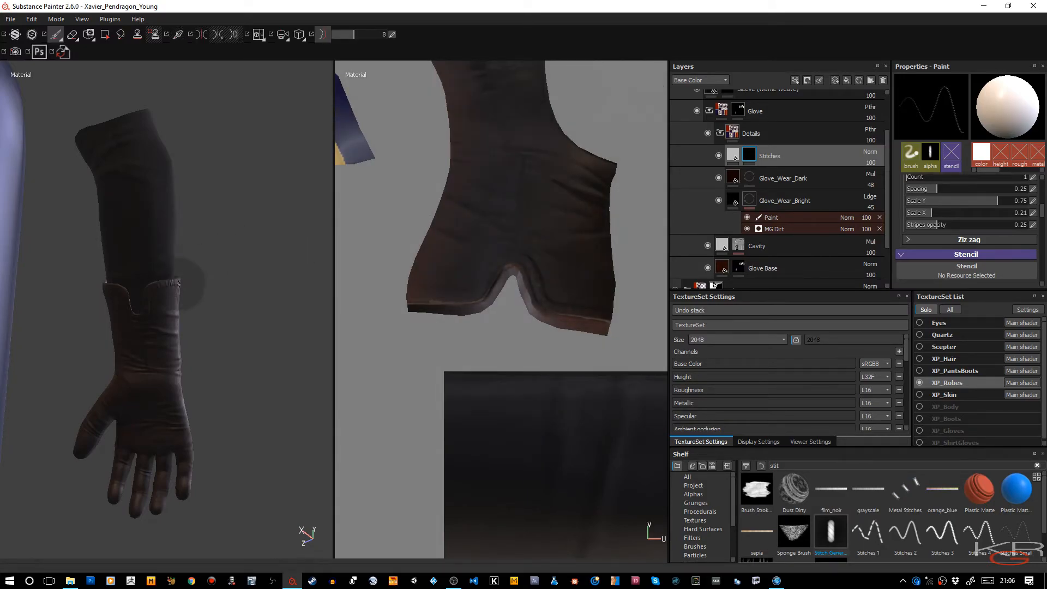
Set the stitch brush's size to 1.17 for the opposite glove.
right_click_drag(203, 282, 231, 343, "alt")
left_click_drag(246, 322, 241, 343, "alt")
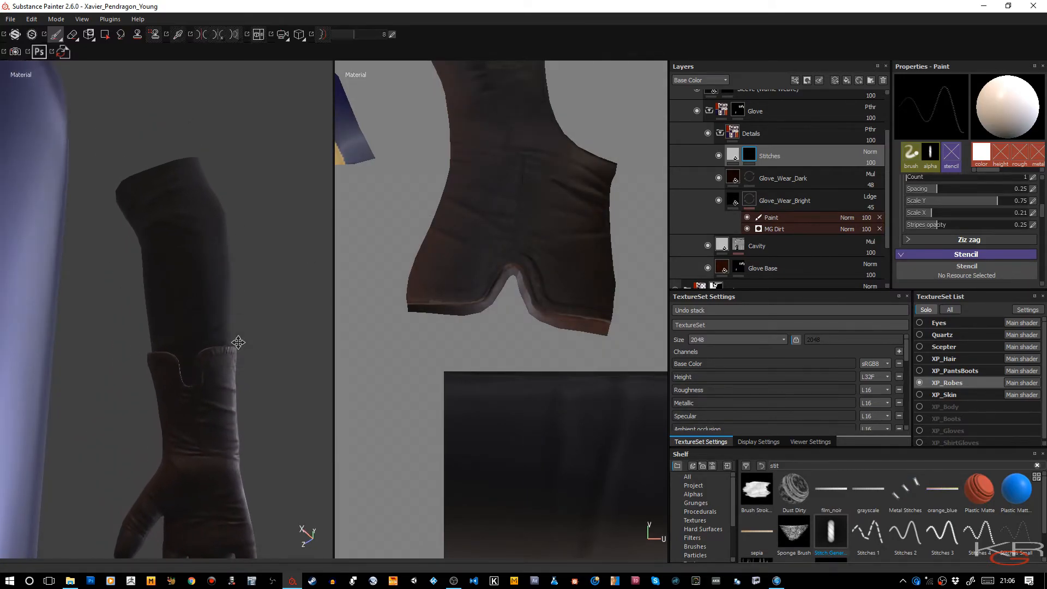
middle_click_drag(241, 344, 145, 187, "alt")
key("d")
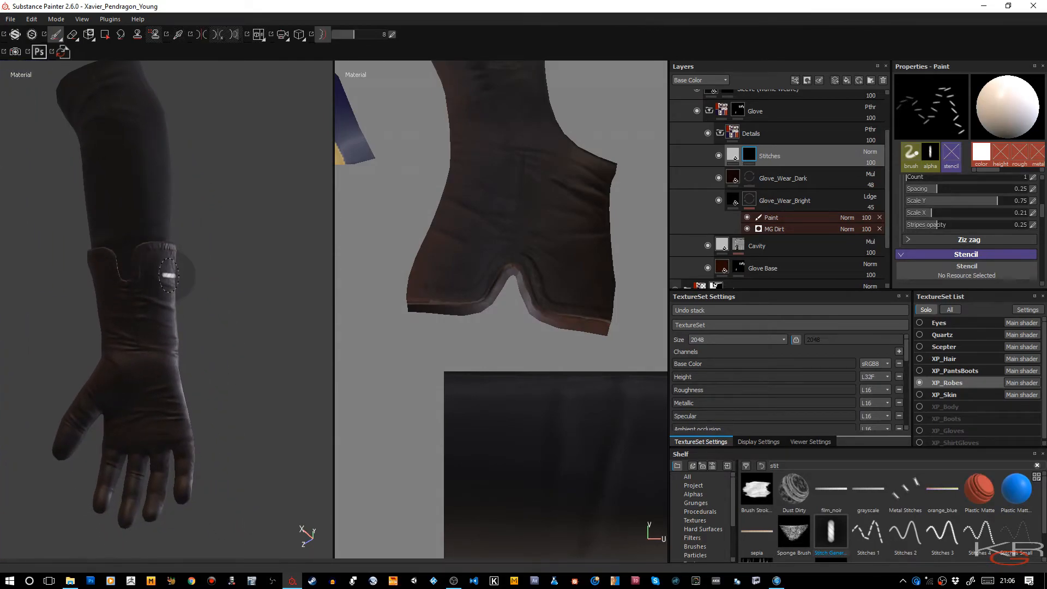
key("d")
key("d")
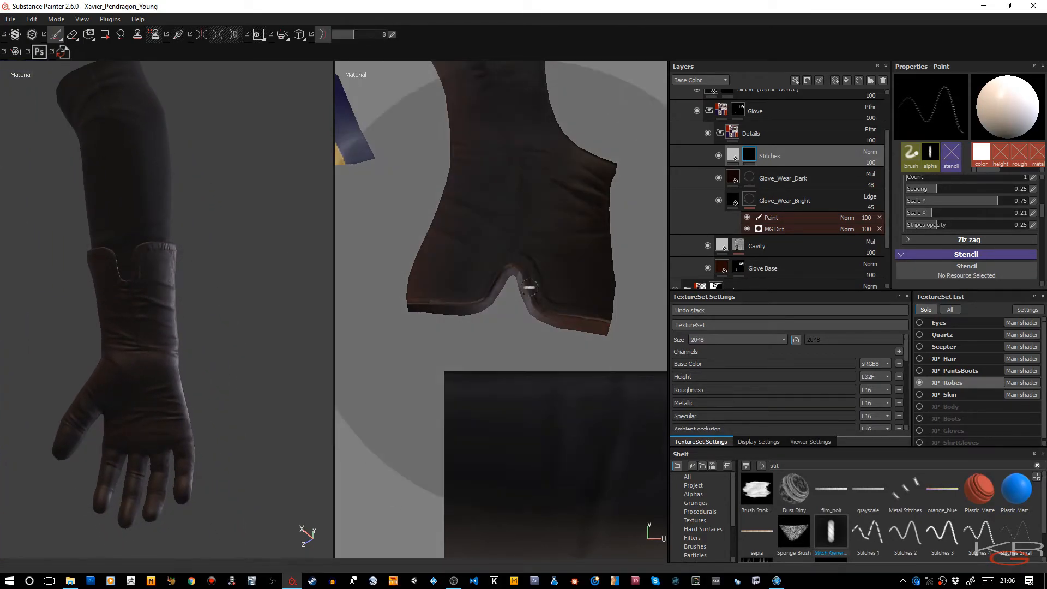
scroll(986, 220, "up", 5)
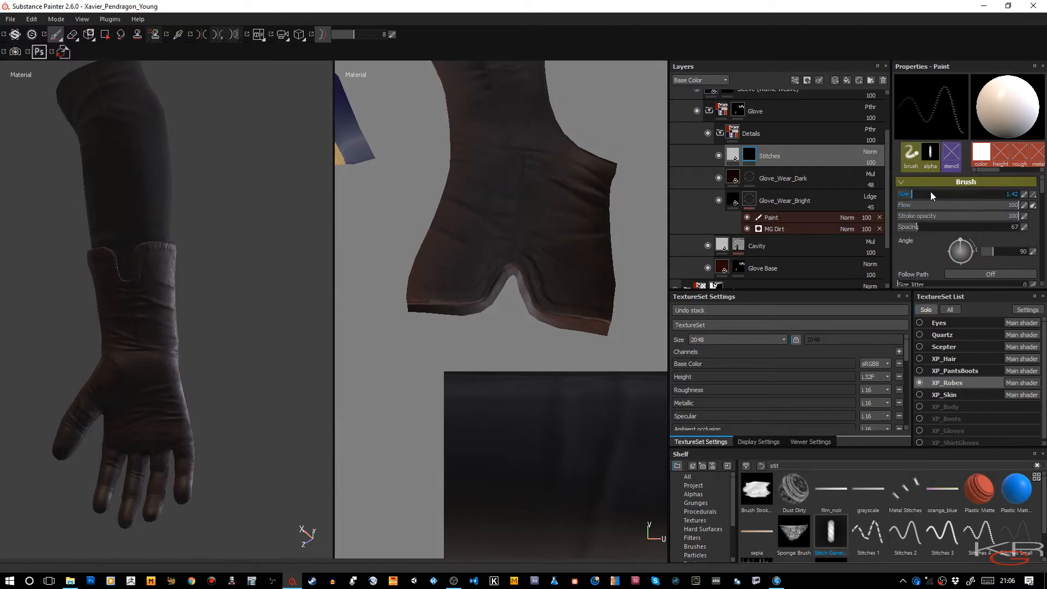
left_click_drag(908, 195, 910, 194)
Try a short stitch stroke below the opposite glove's wrist slit and undo it.
right_click_drag(132, 279, 152, 313, "alt")
mouse_move(152, 313)
left_mouse_down("alt")
mouse_move(211, 380)
mouse_move(243, 358)
mouse_move(242, 374)
mouse_move(253, 366)
left_mouse_up("alt")
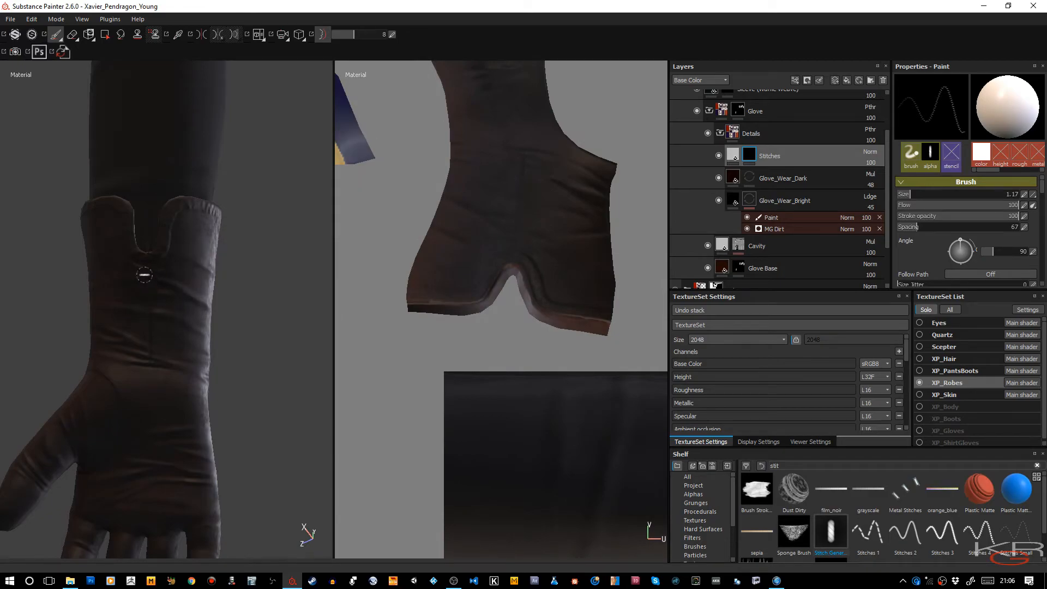
left_click_drag(148, 267, 149, 298)
key("ctrl+z")
Reduce the stitch brush's size to 0.62 and paint a stitch row from the opposite glove's slit down its wrist.
right_click(153, 282)
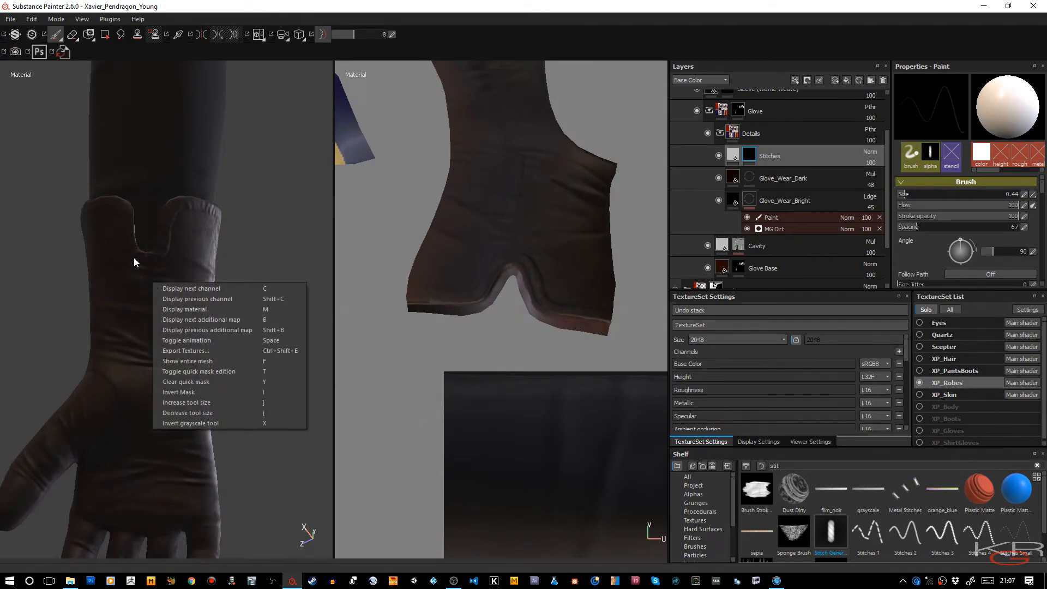
left_click(72, 267)
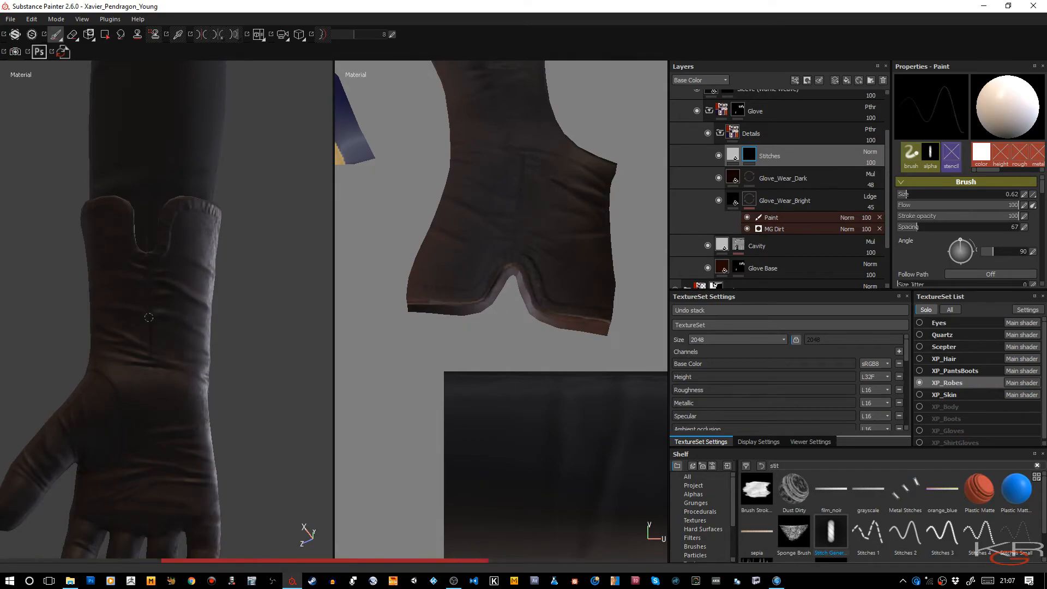
left_click_drag(149, 350, 151, 380)
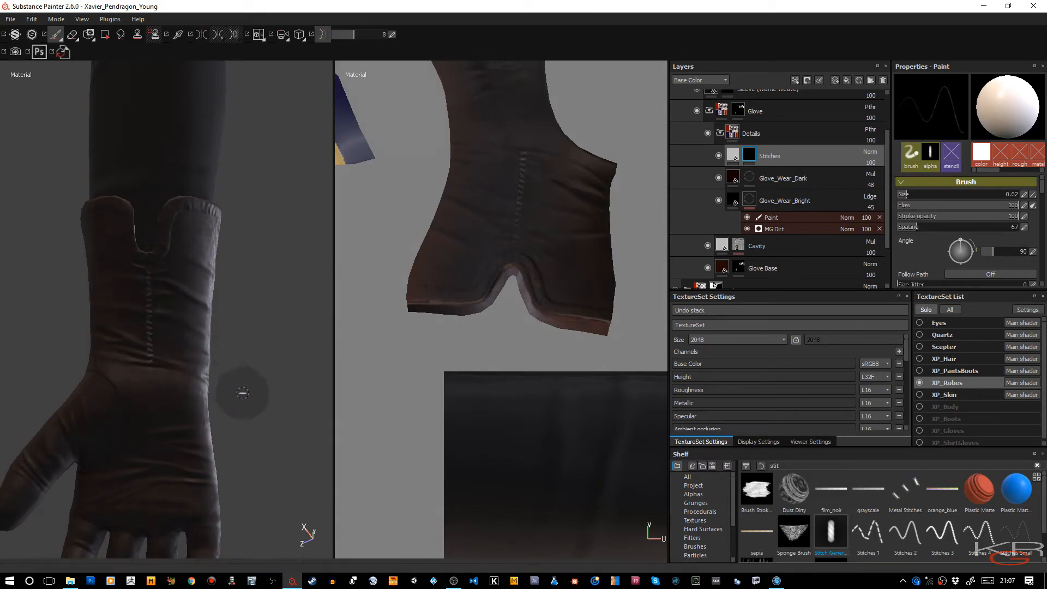
Erase the stitch row below the wrist slit on the first glove with the Eraser at size 10.
right_click_drag(240, 371, 234, 343, "alt")
mouse_move(234, 344)
left_mouse_down("alt")
mouse_move(222, 367)
mouse_move(200, 296)
mouse_move(133, 295)
mouse_move(41, 333)
mouse_move(247, 286)
mouse_move(223, 349)
left_mouse_up("alt")
middle_click_drag(224, 349, 275, 286, "alt")
right_click_drag(275, 287, 227, 392, "alt")
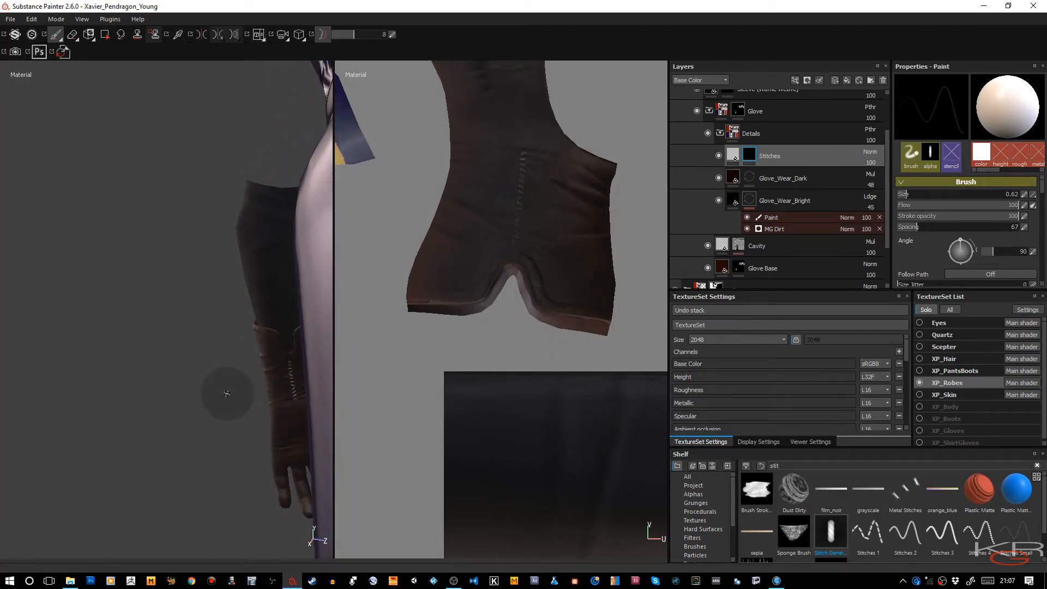
left_click_drag(227, 393, 234, 365, "alt")
mouse_move(234, 365)
middle_mouse_down("alt")
mouse_move(243, 347)
mouse_move(188, 279)
middle_mouse_up("alt")
mouse_move(188, 279)
right_mouse_down("alt")
mouse_move(229, 334)
mouse_move(219, 360)
mouse_move(240, 423)
right_mouse_up("alt")
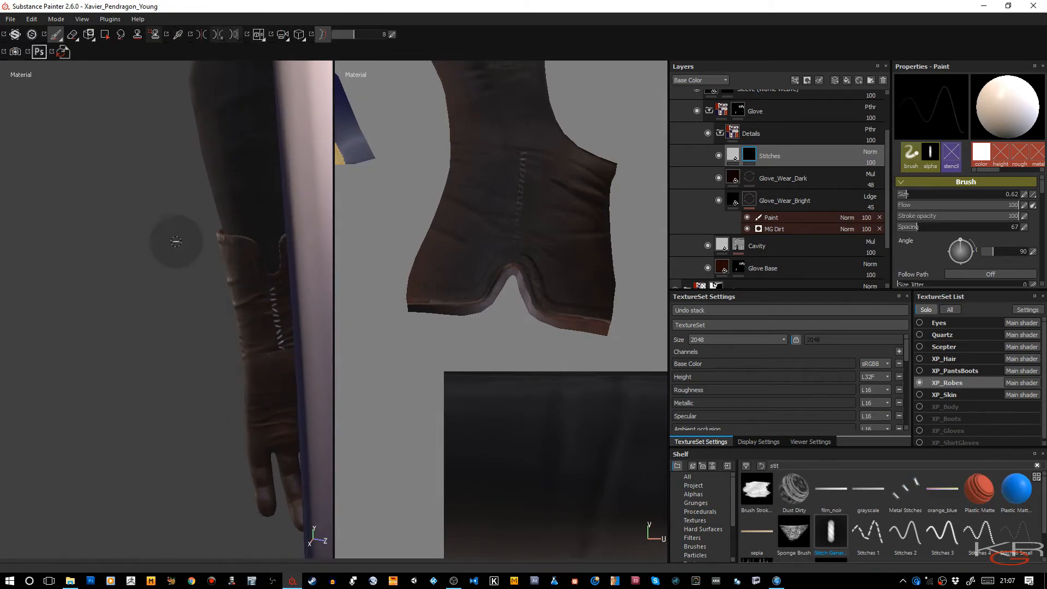
left_click(73, 35)
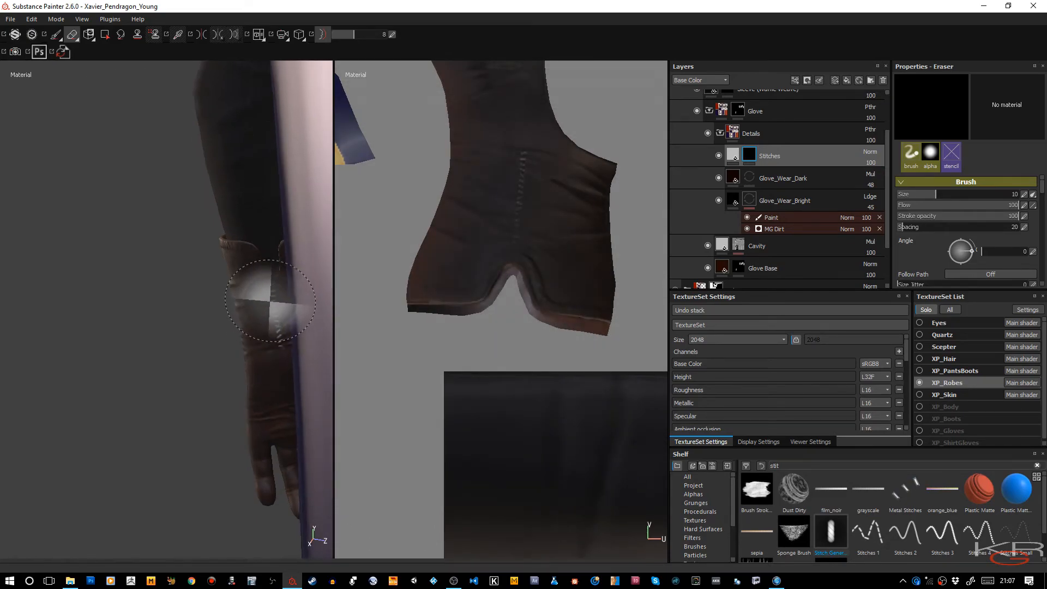
scroll(274, 314, "down", 1)
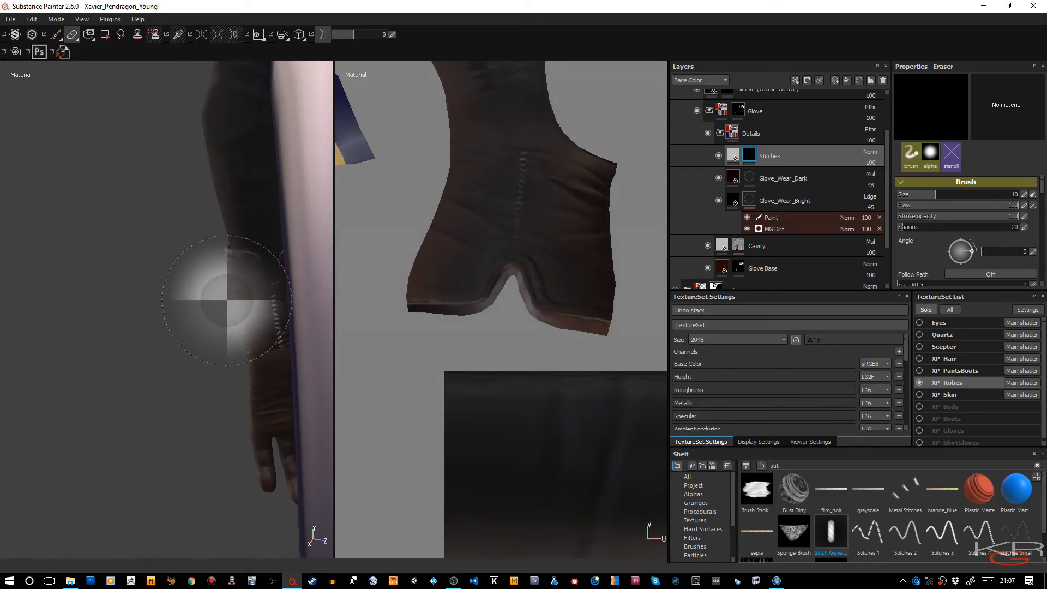
key("d")
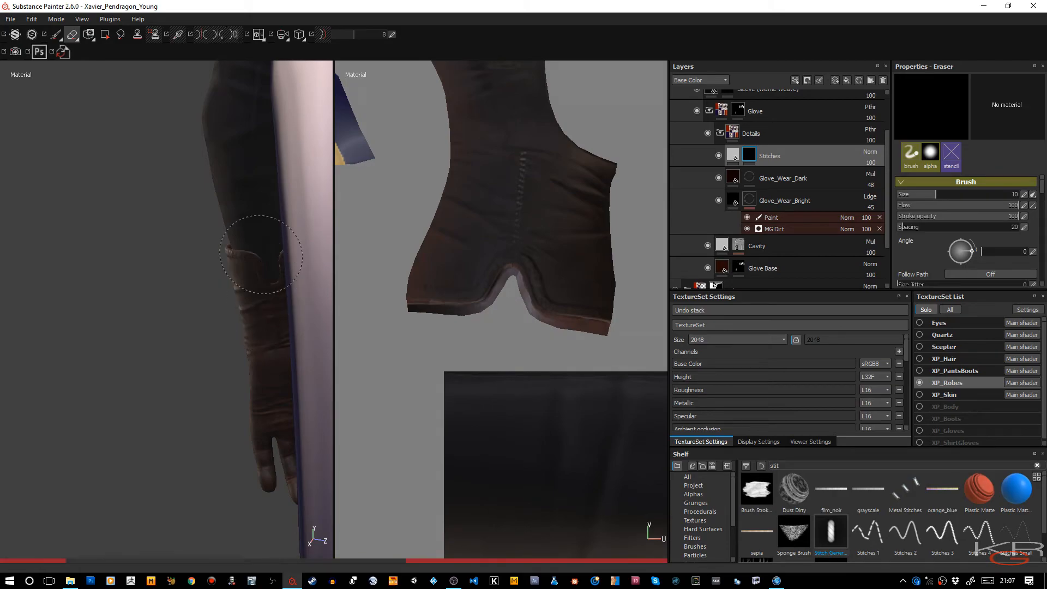
Switch back to the stitch brush at size 0.62 and try a stitch row below the first glove's wrist slit.
left_click(56, 34)
middle_click_drag(295, 409, 236, 349, "alt")
mouse_move(254, 391)
left_mouse_down("alt")
mouse_move(236, 412)
mouse_move(247, 399)
left_mouse_up("alt")
middle_click_drag(210, 289, 268, 264, "alt")
mouse_move(268, 264)
left_mouse_down("alt")
mouse_move(206, 345)
mouse_move(215, 360)
mouse_move(211, 318)
mouse_move(187, 300)
mouse_move(203, 192)
mouse_move(204, 291)
left_mouse_up("alt")
middle_click_drag(205, 292, 176, 237, "alt")
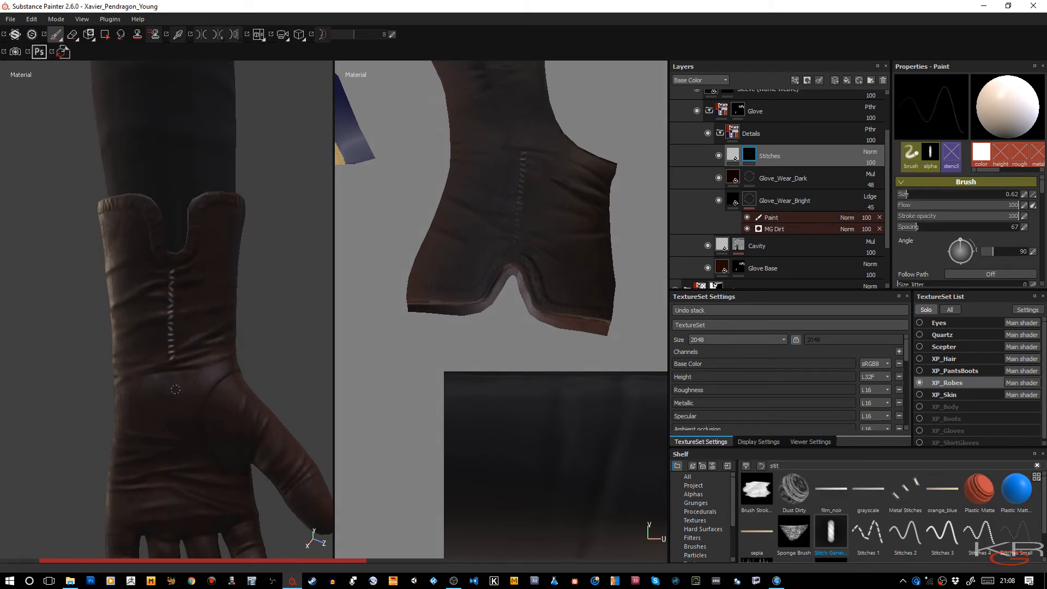
Try repainting the stitch row down the first glove's wrist without Lazy Mouse and undo it.
key("d")
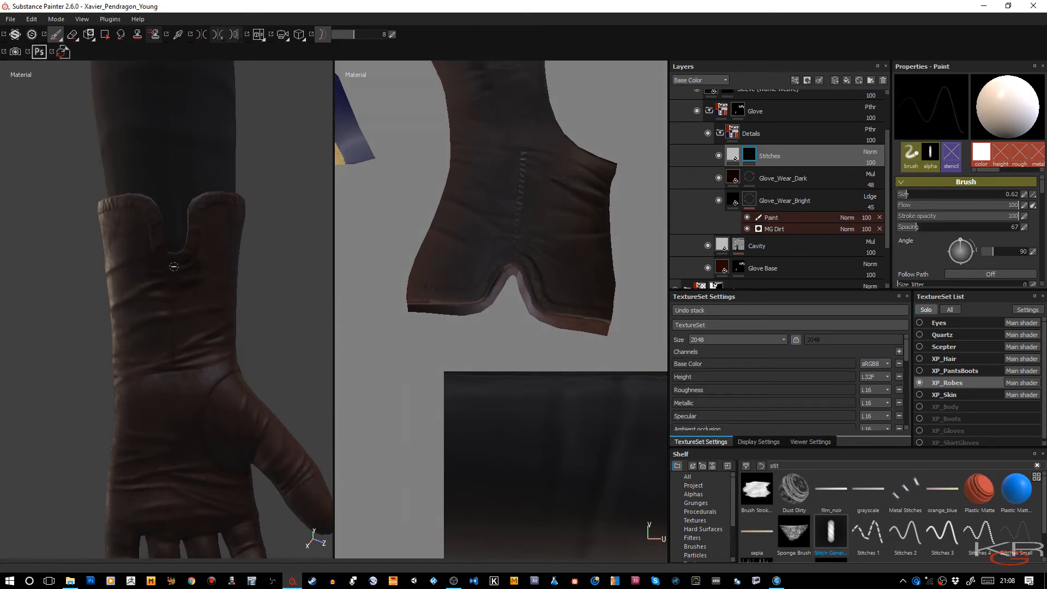
key("d")
left_click_drag(173, 266, 171, 366)
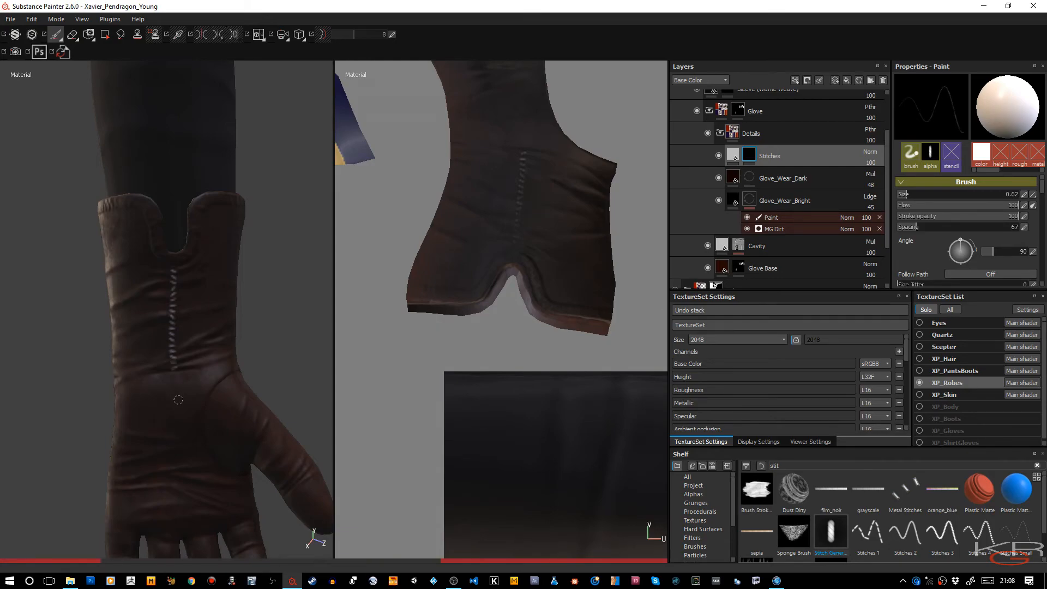
right_click_drag(166, 355, 211, 443, "alt")
key("ctrl+z")
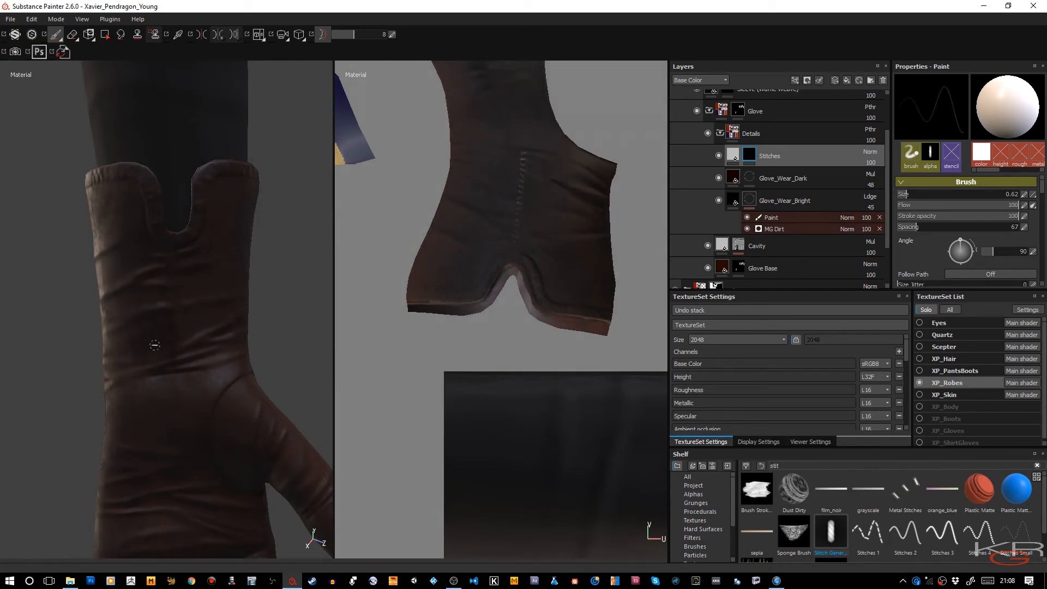
Paint a stitch row from the first glove's slit straight down its wrist with Lazy Mouse at 8.
left_click(171, 371)
left_click_drag(176, 251, 174, 285)
left_click_drag(195, 362, 248, 303, "alt")
right_click_drag(248, 304, 238, 434, "alt")
left_click_drag(239, 434, 167, 390, "alt")
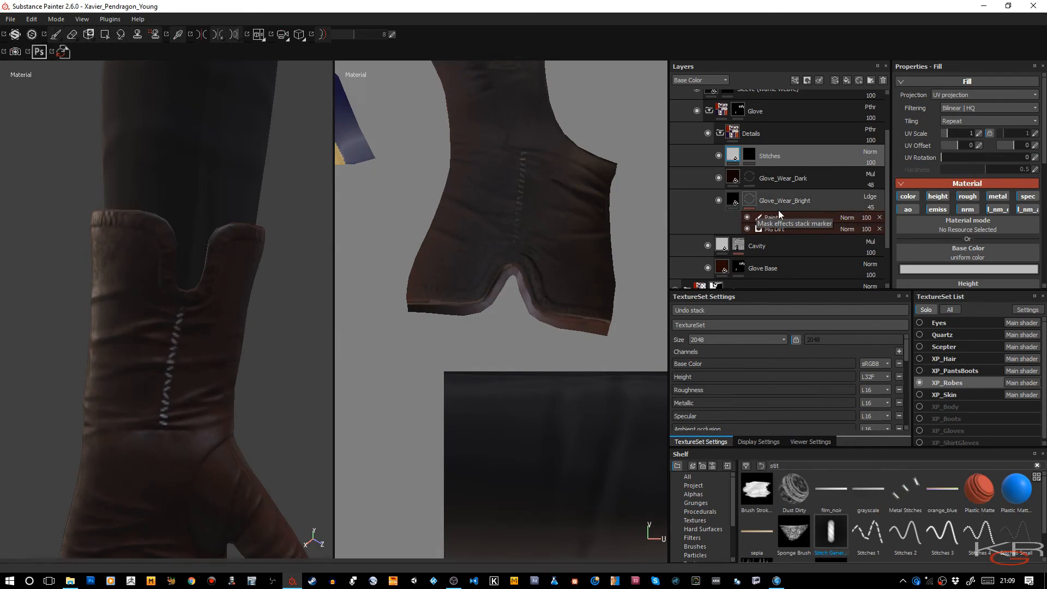
Disable the ambient occlusion, emissive, normal, D_NM_A, specular and metallic channels on the Stitches fill layer.
left_click(907, 209)
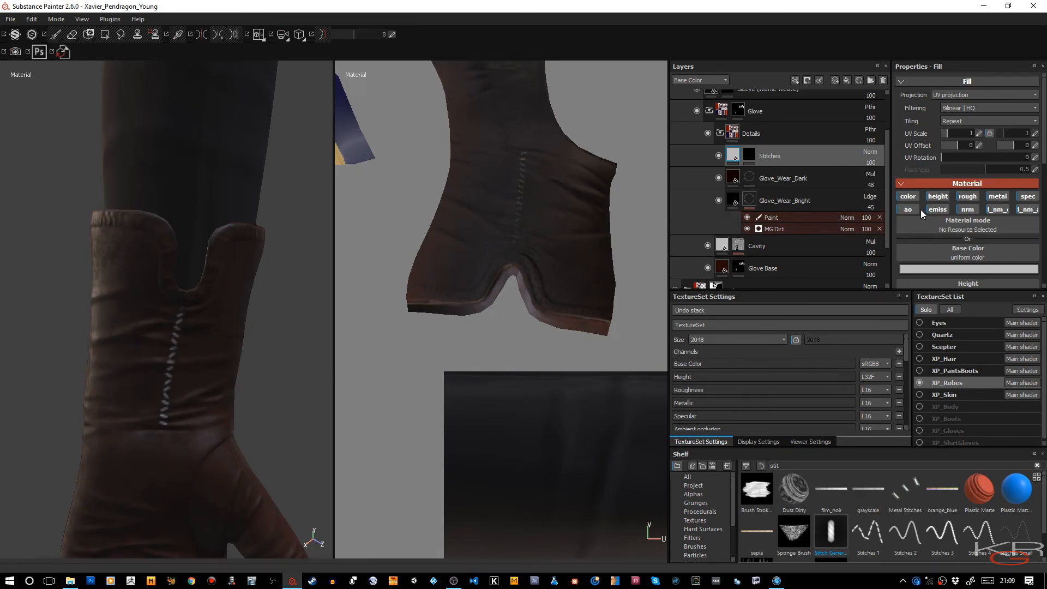
left_click(937, 209)
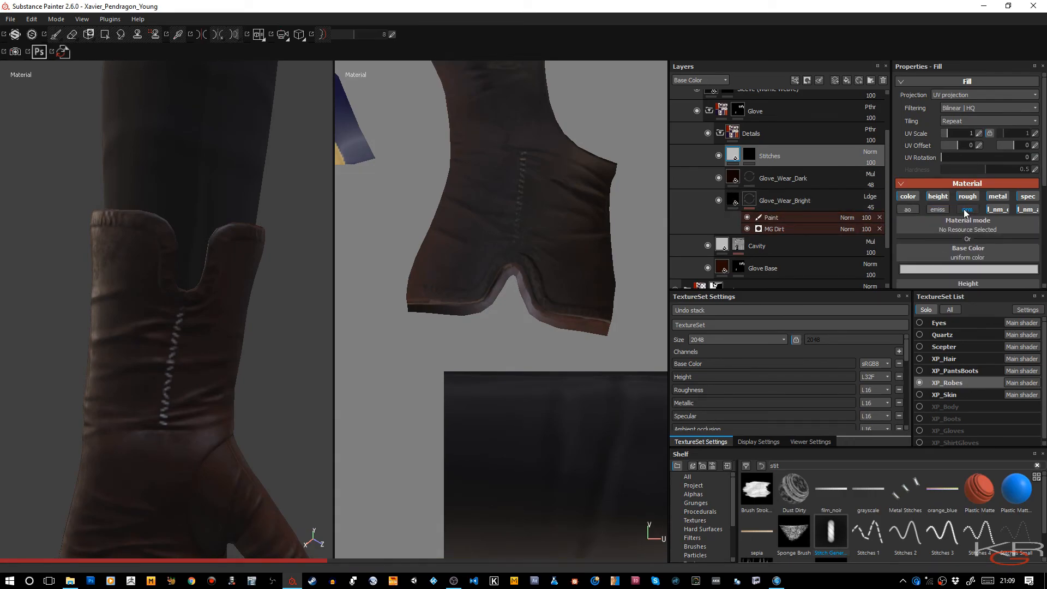
left_click(965, 211)
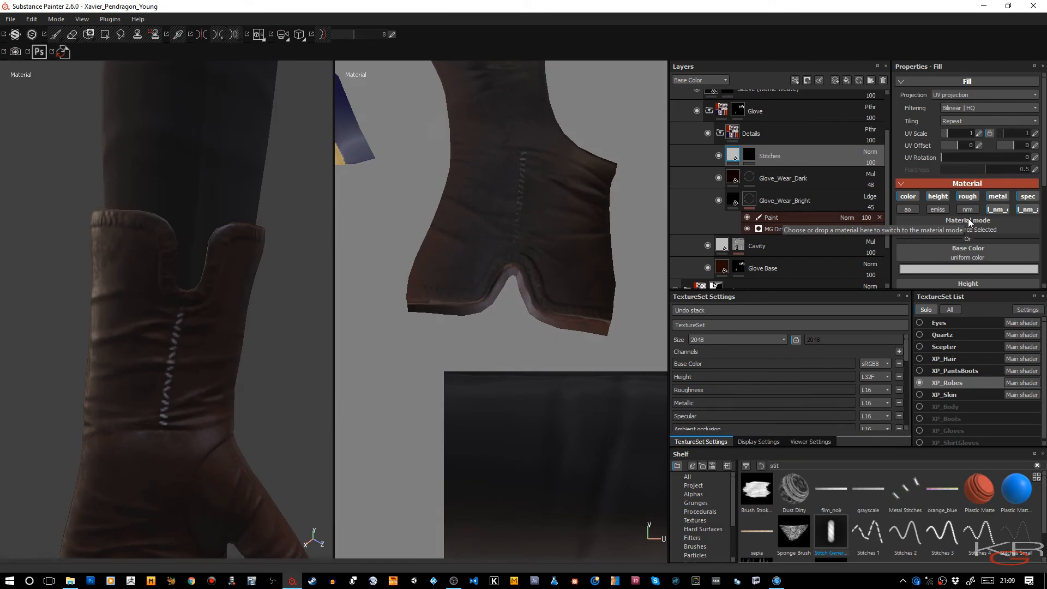
left_click(1024, 210)
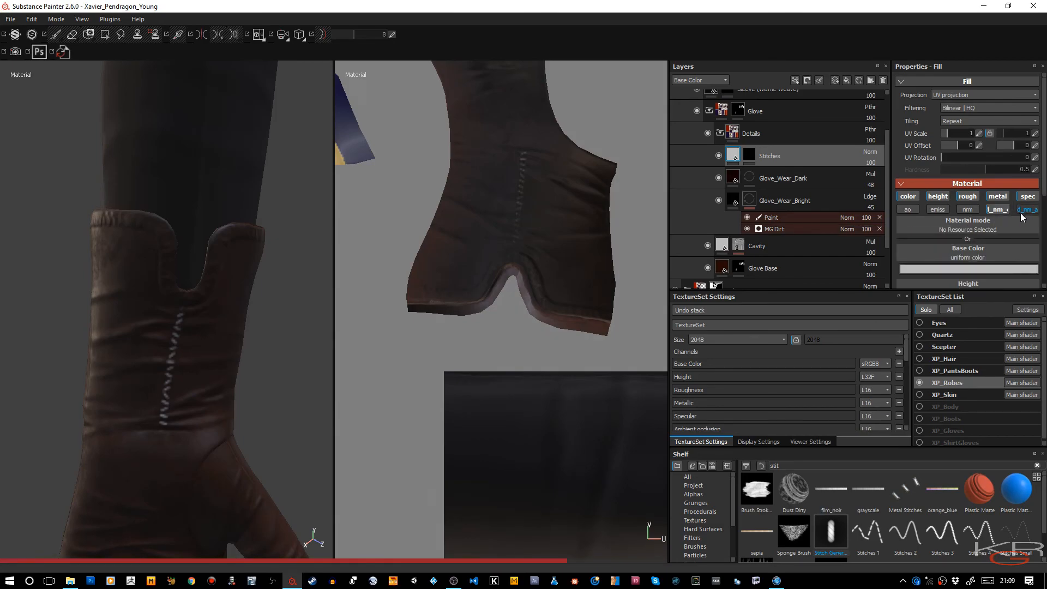
left_click(1027, 196)
left_click(997, 196)
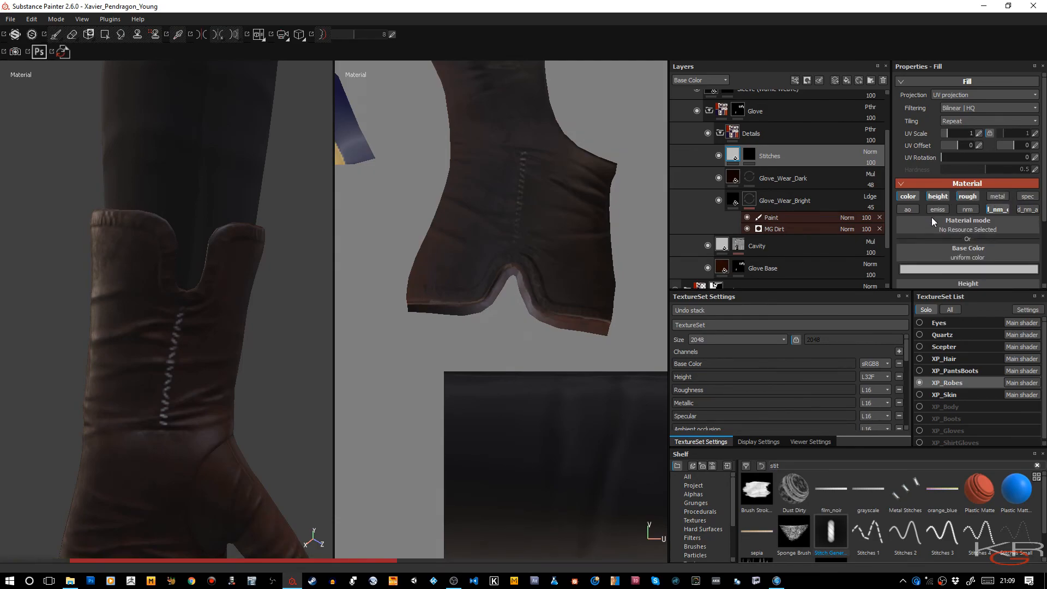
Set the D_NM_CLR colour of the Stitches fill layer to black.
scroll(960, 245, "down", 3)
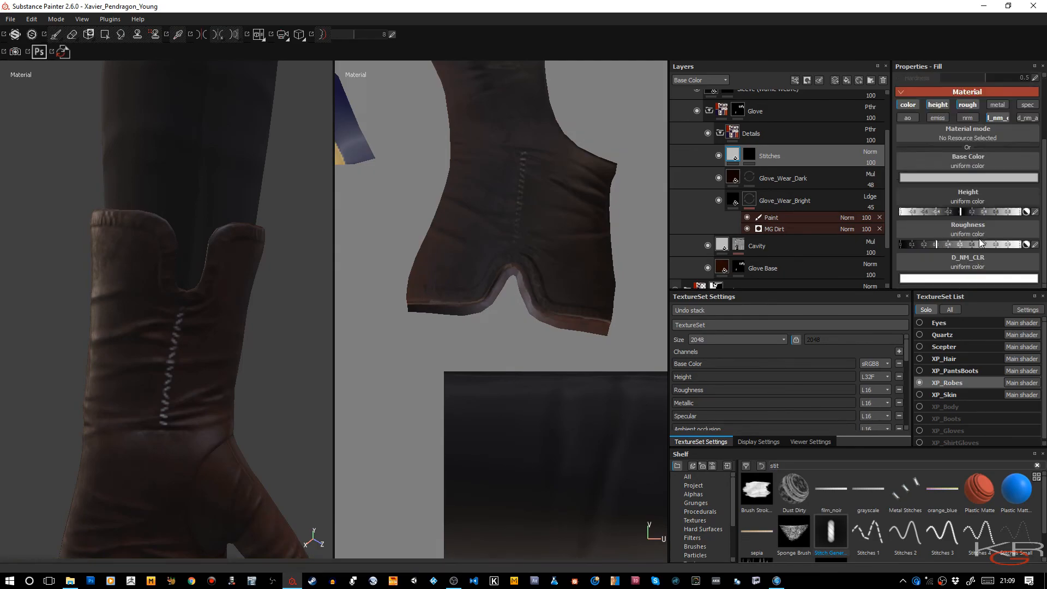
left_click(969, 279)
left_click_drag(1016, 325, 1017, 333)
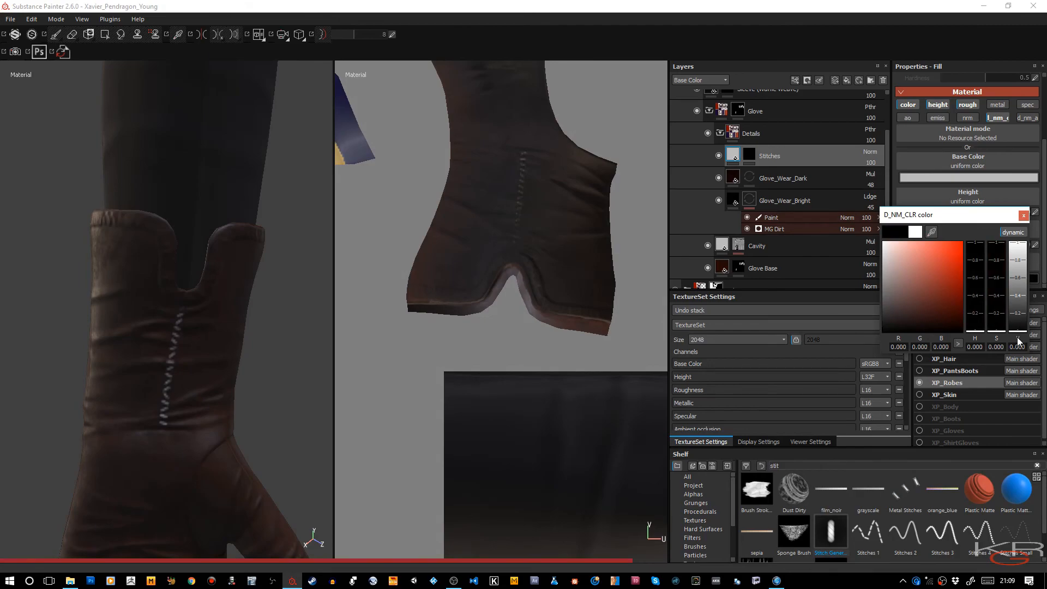
left_click(1023, 217)
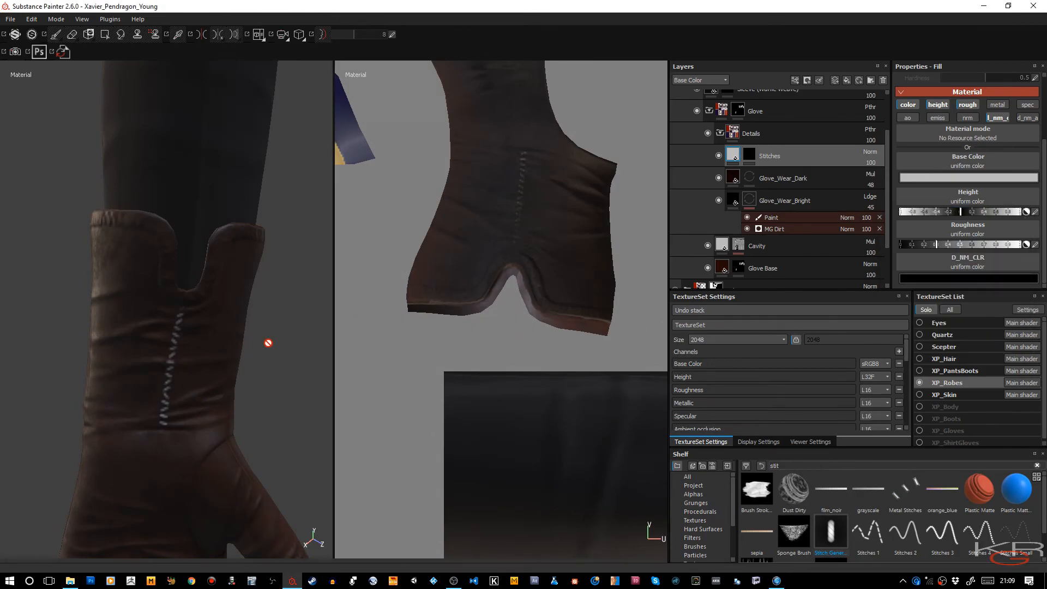
Step through the individual texture channels up to D_NM_CLR and examine how the stitches appear in each.
key("c")
key("c")
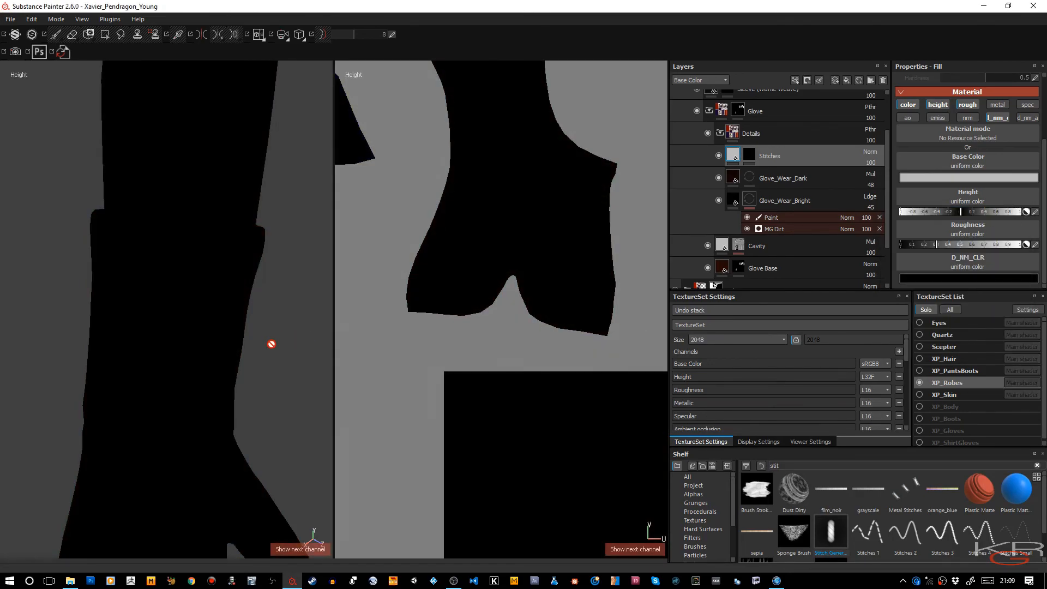
key("c")
key("c")
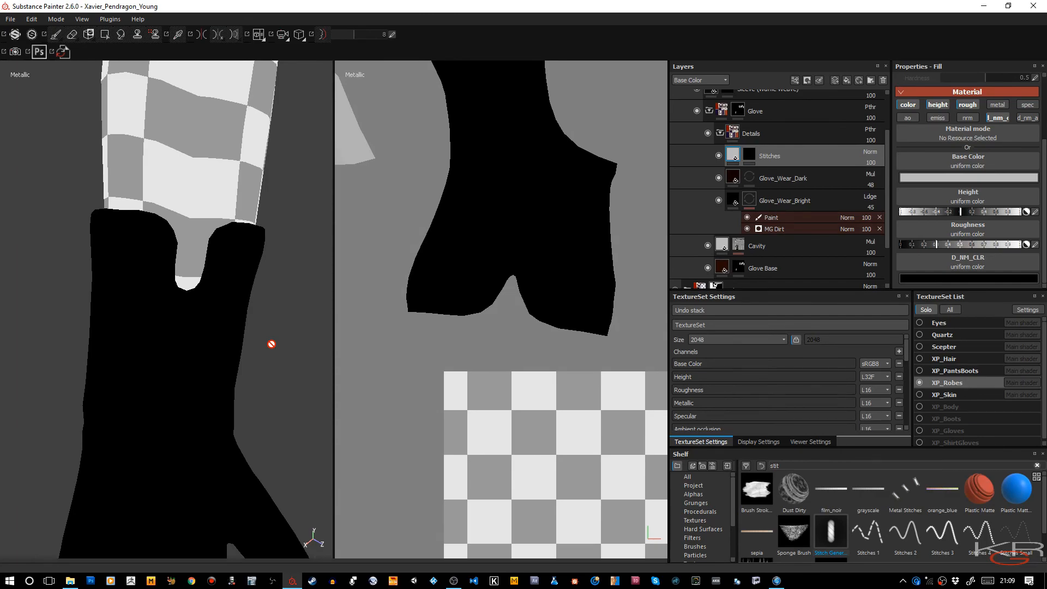
key("c")
key("c")
key("c")
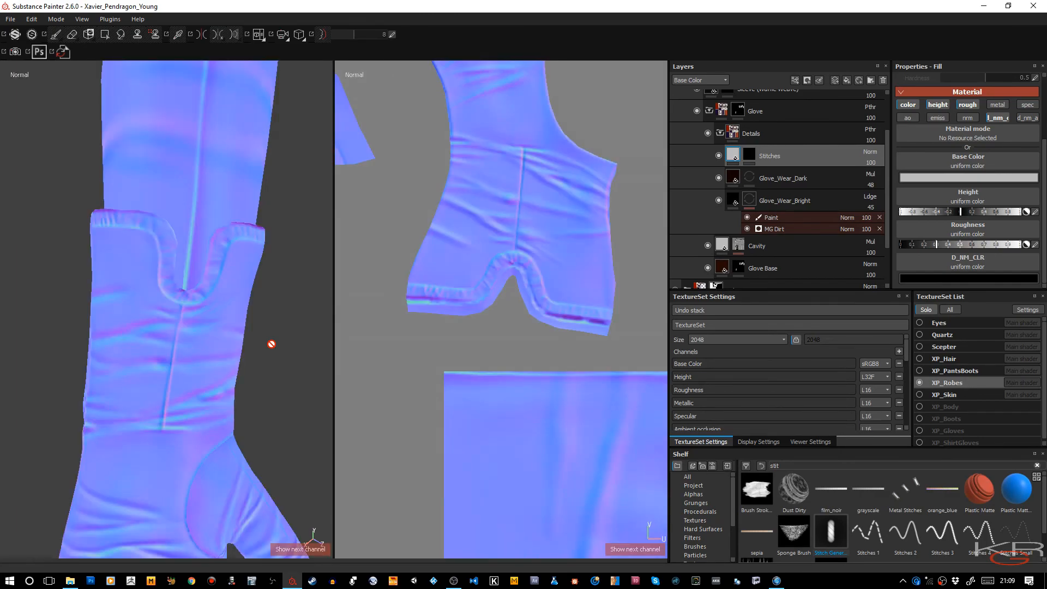
key("c")
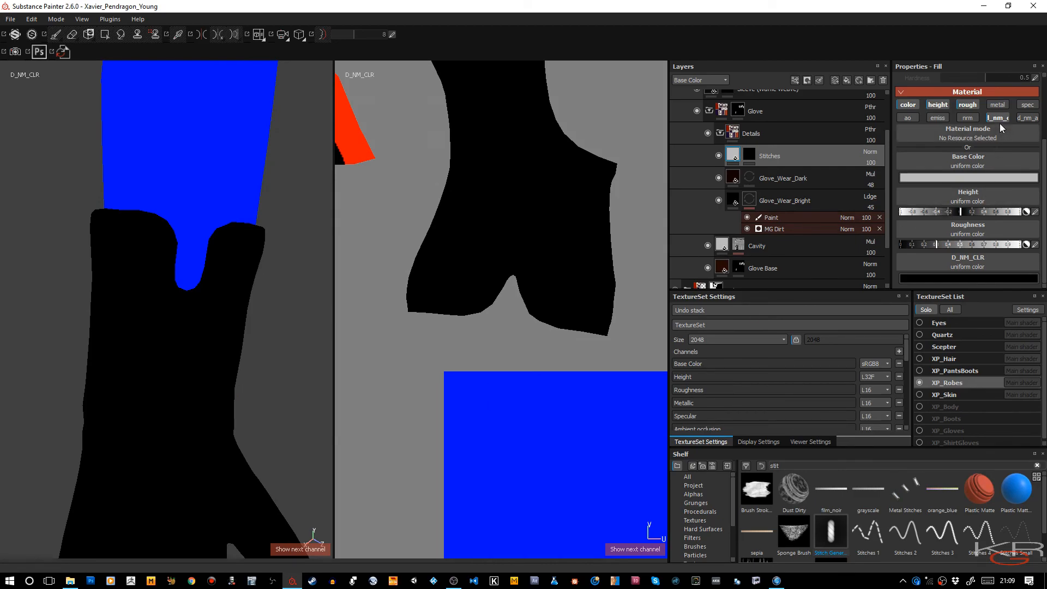
Swap the Stitches layer's D_NM_CLR channel for D_NM_A set to 0, and return the viewport to the material view.
scroll(1004, 120, "up", 1)
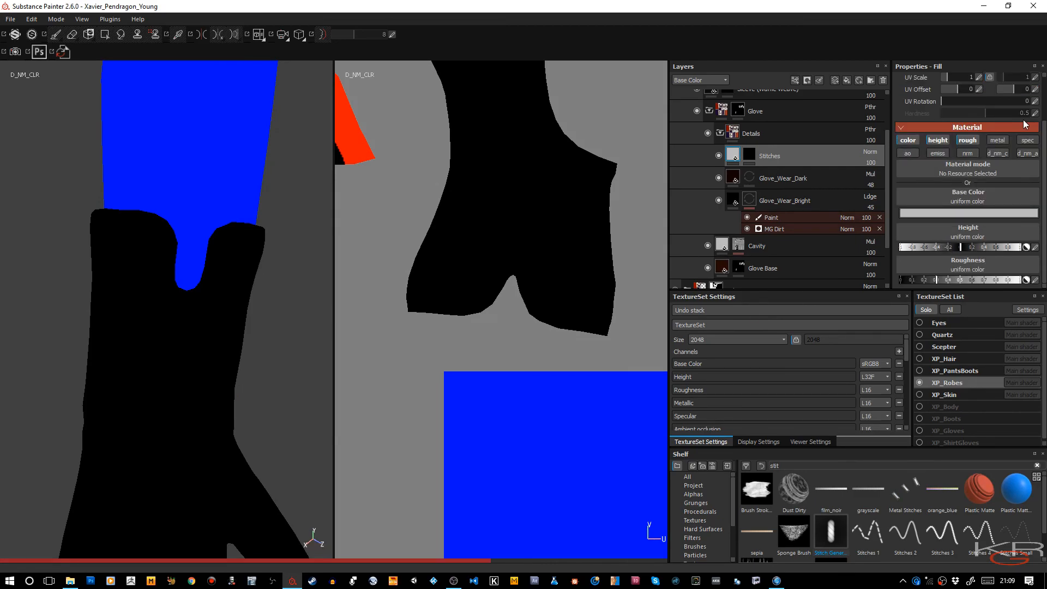
left_click(1027, 154)
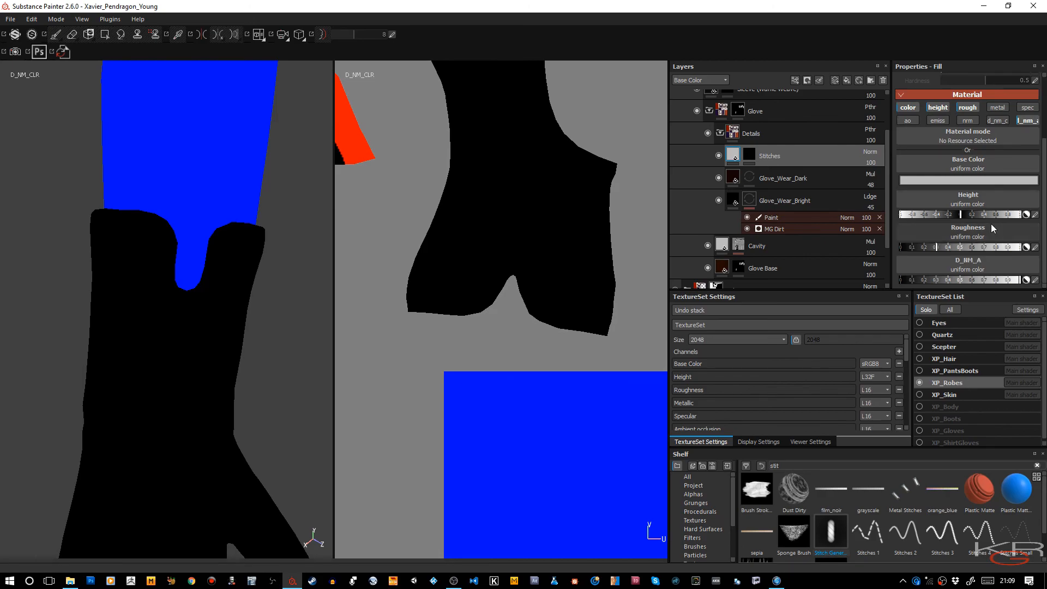
key("c")
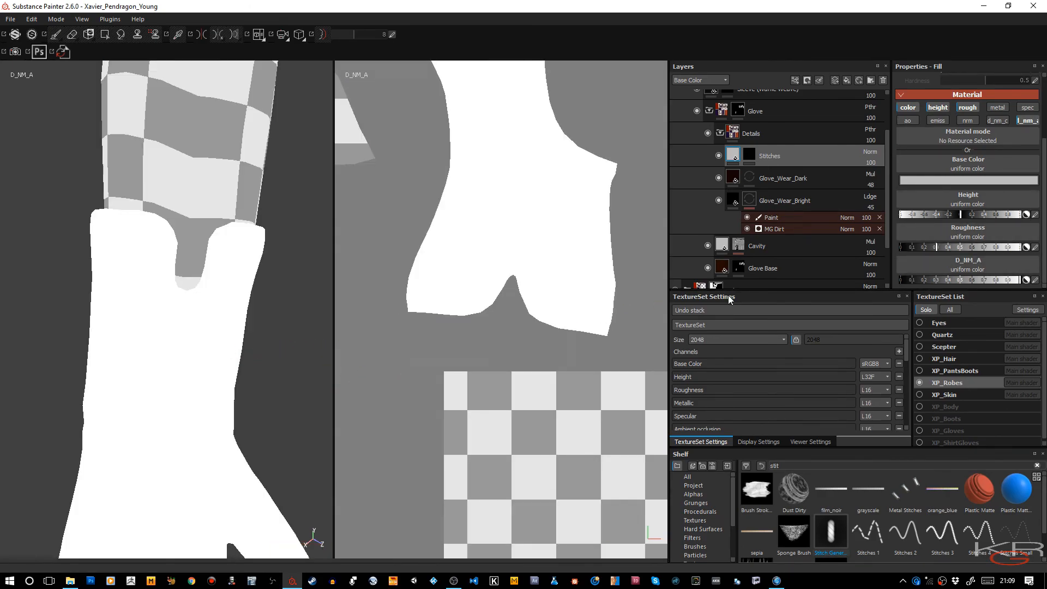
left_click_drag(182, 314, 162, 422)
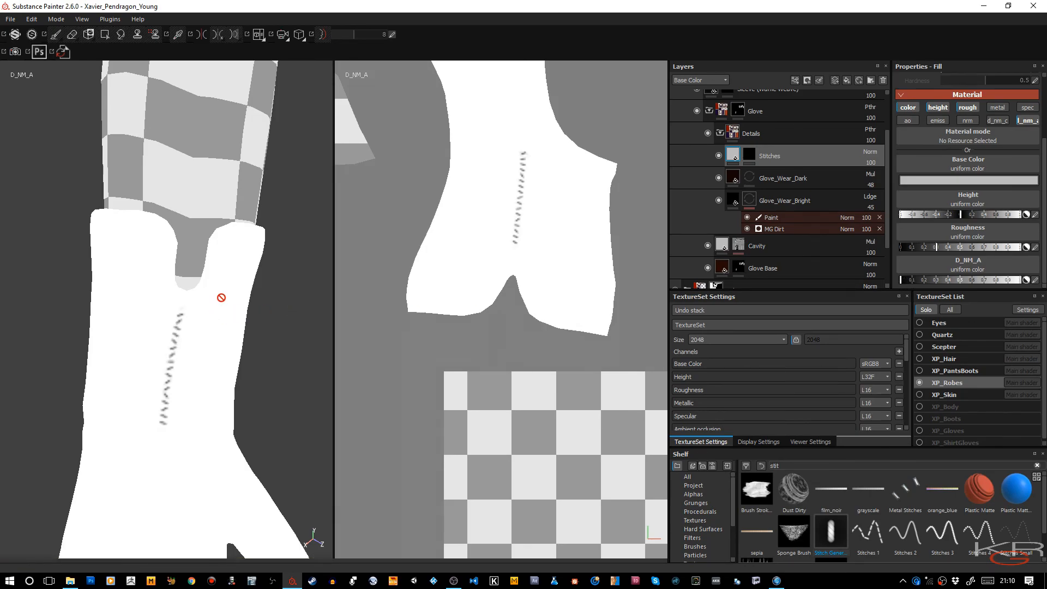
left_click_drag(234, 343, 222, 327, "alt")
key("m")
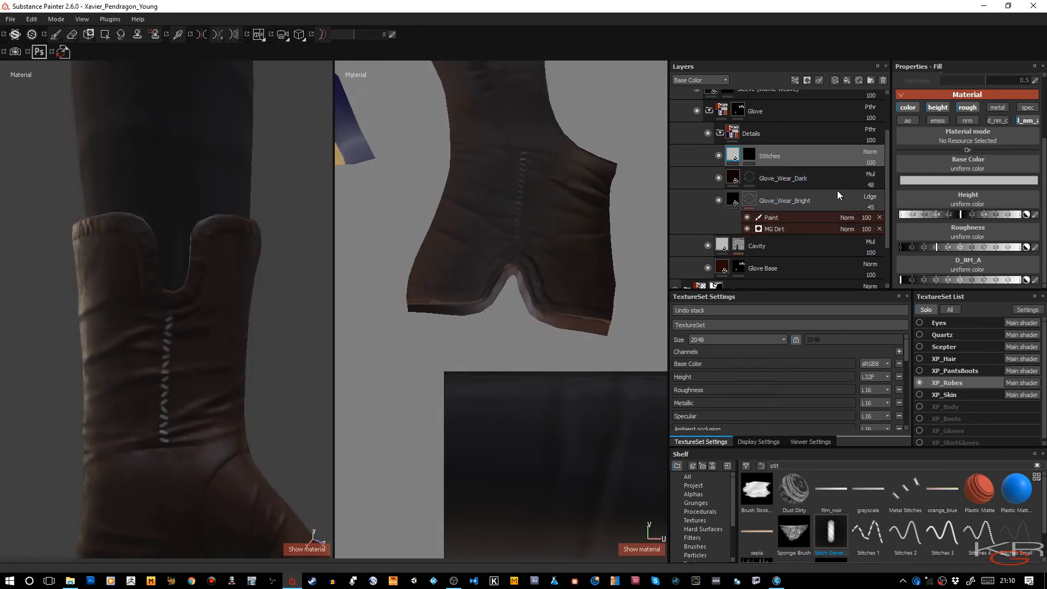
Darken the Stitches layer's base colour to a mid grey and set its height to about 0.2 and roughness to about 0.9.
left_click(915, 182)
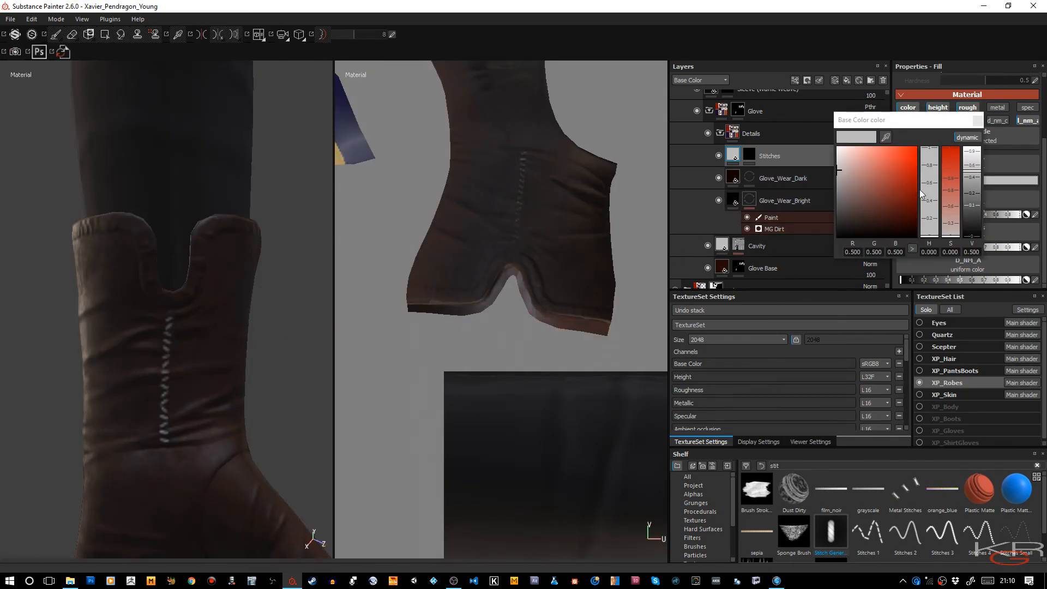
left_click(978, 120)
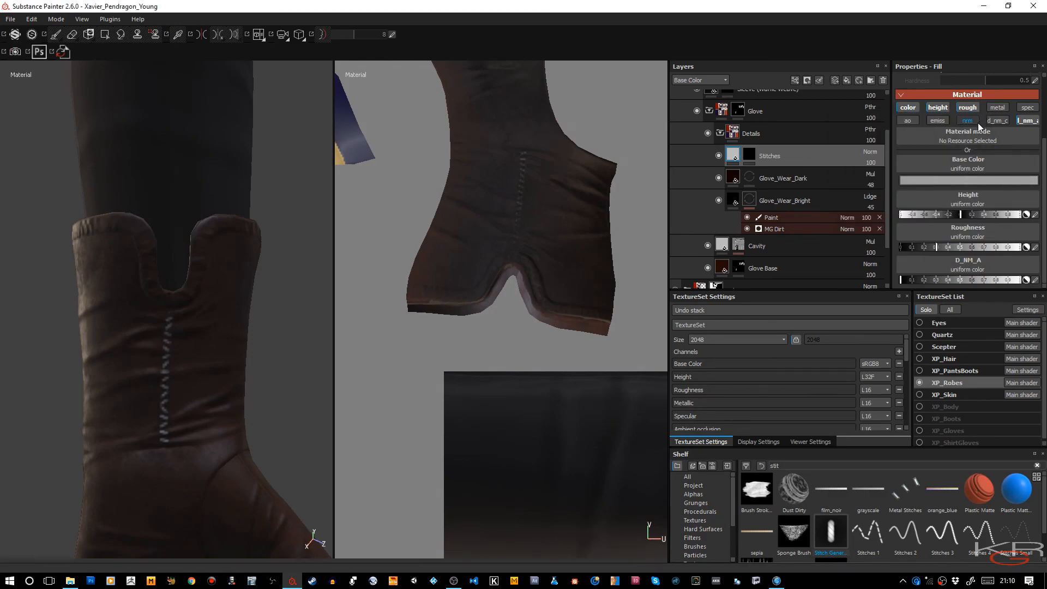
left_click(973, 215)
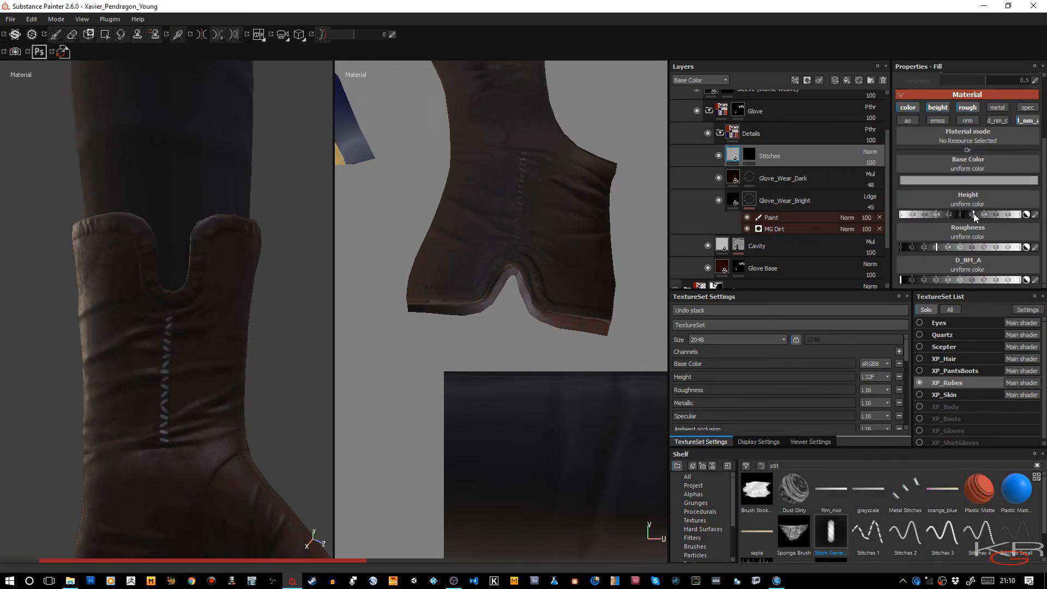
left_click_drag(979, 246, 1005, 246)
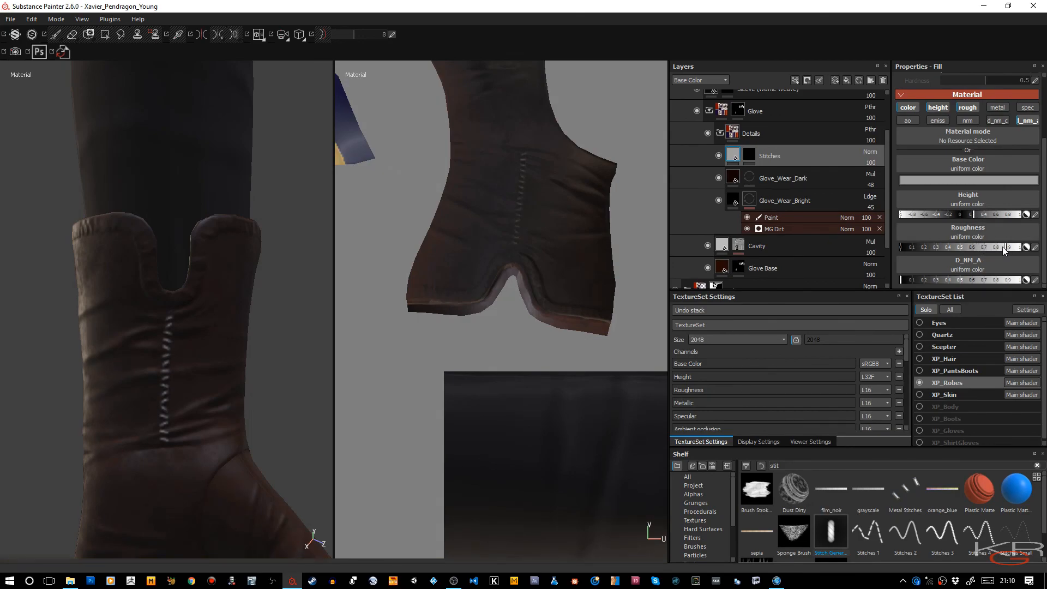
Examine the stitched gloves from several angles and distances, and frame the whole outfit in both views.
left_click_drag(267, 395, 152, 313, "alt")
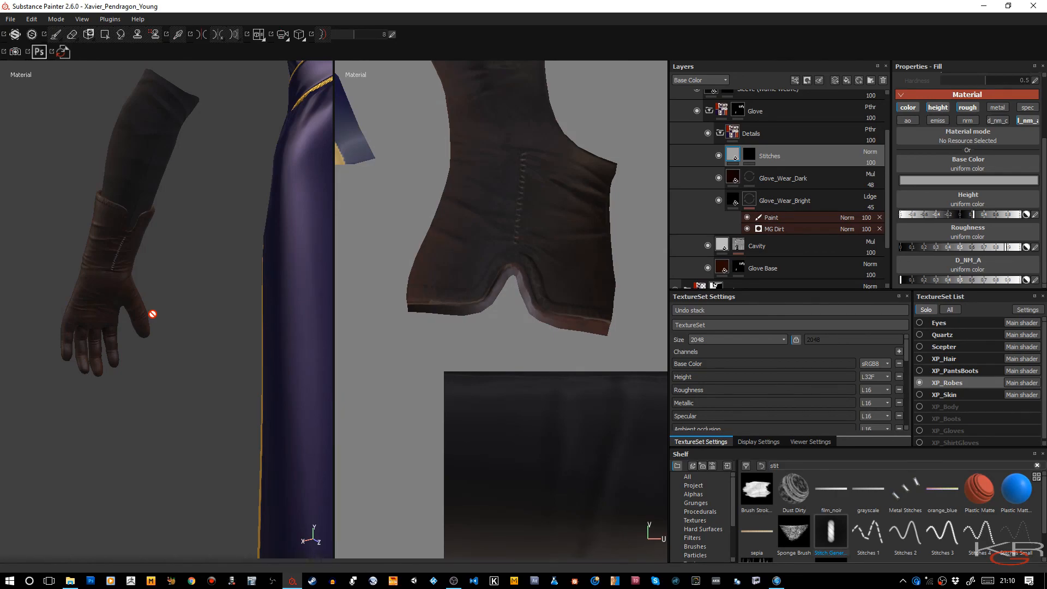
mouse_move(184, 353)
left_mouse_down("alt")
mouse_move(170, 260)
mouse_move(180, 293)
mouse_move(165, 285)
mouse_move(185, 350)
left_mouse_up("alt")
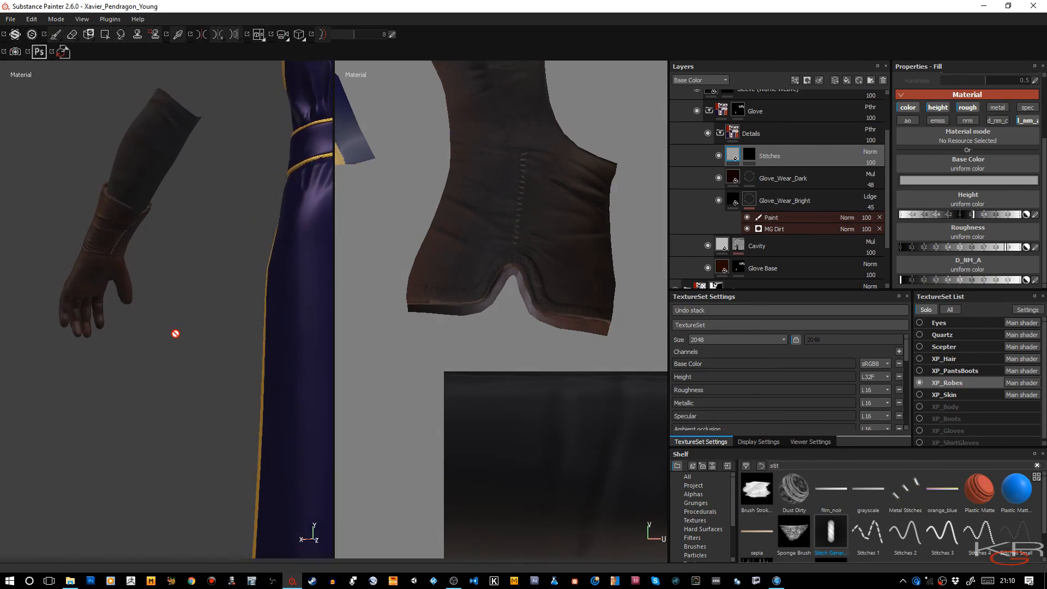
right_click_drag(185, 351, 204, 367, "alt")
right_click_drag(173, 266, 178, 318, "alt")
middle_click_drag(177, 318, 198, 416, "alt")
right_click_drag(199, 416, 196, 334, "alt")
left_click_drag(197, 334, 42, 427, "alt")
key("f")
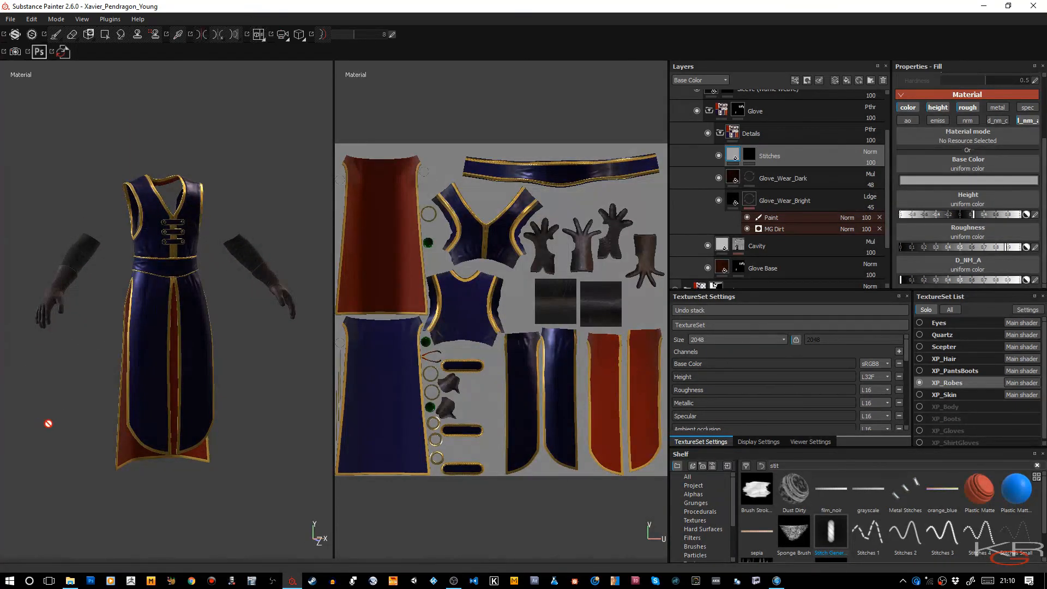